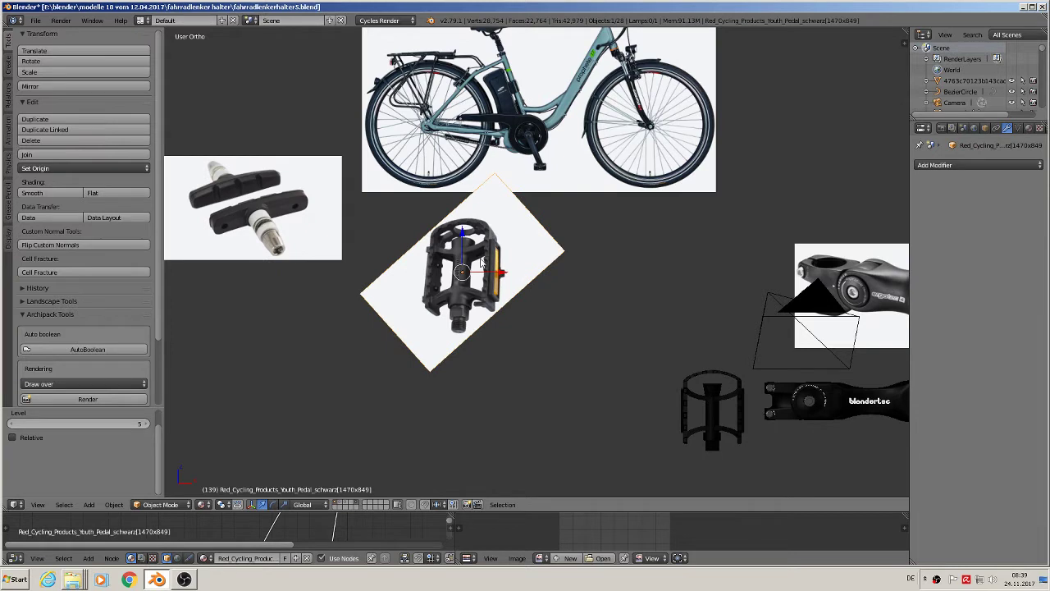
- Move the pedal reference image to the second layer and start the Screencast Keys display
key(x)
click(578, 282)
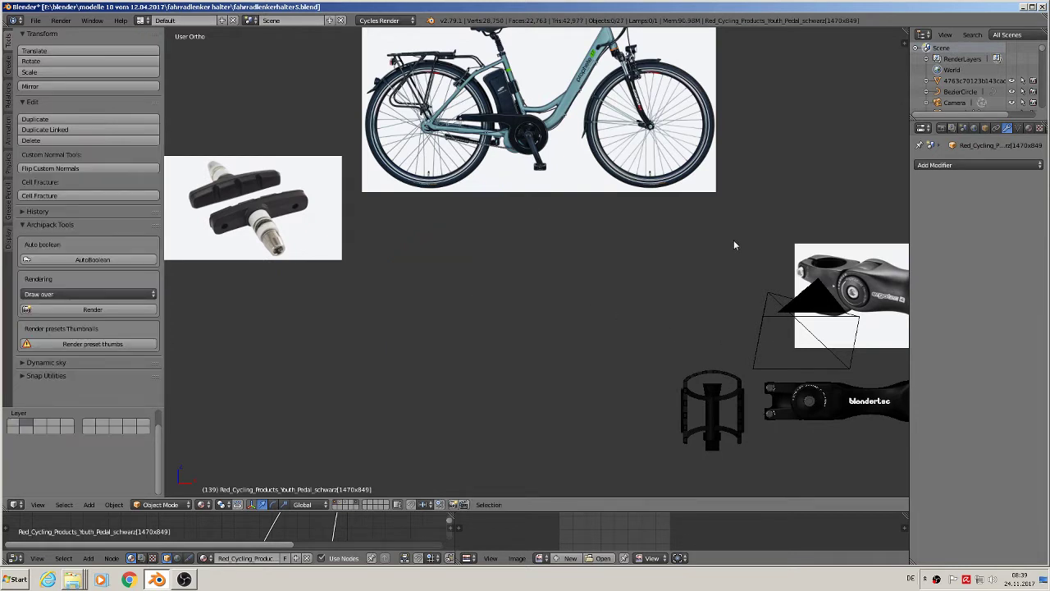
key(n)
click(858, 222)
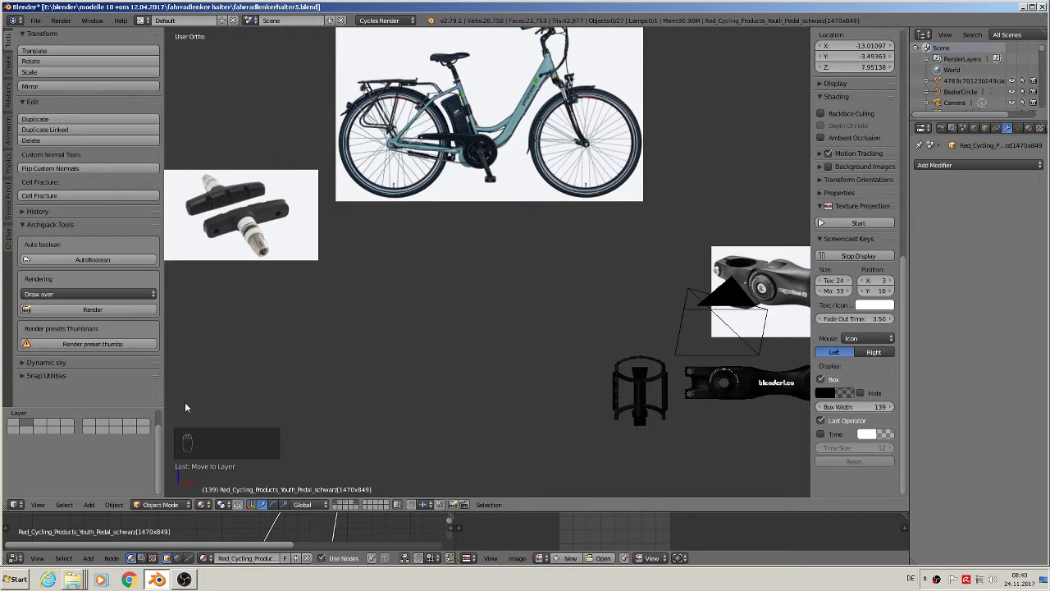
key(n)
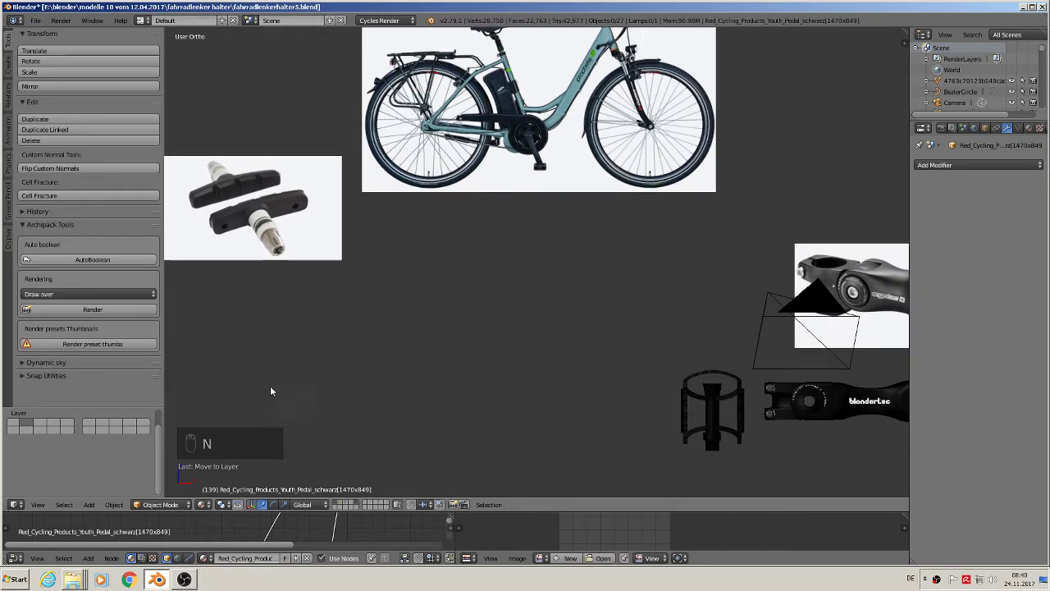
- Add a cube mesh just below the brake pad reference image
shift+middle_drag(307, 309, 799, 394)
scroll(773, 369, up, 4)
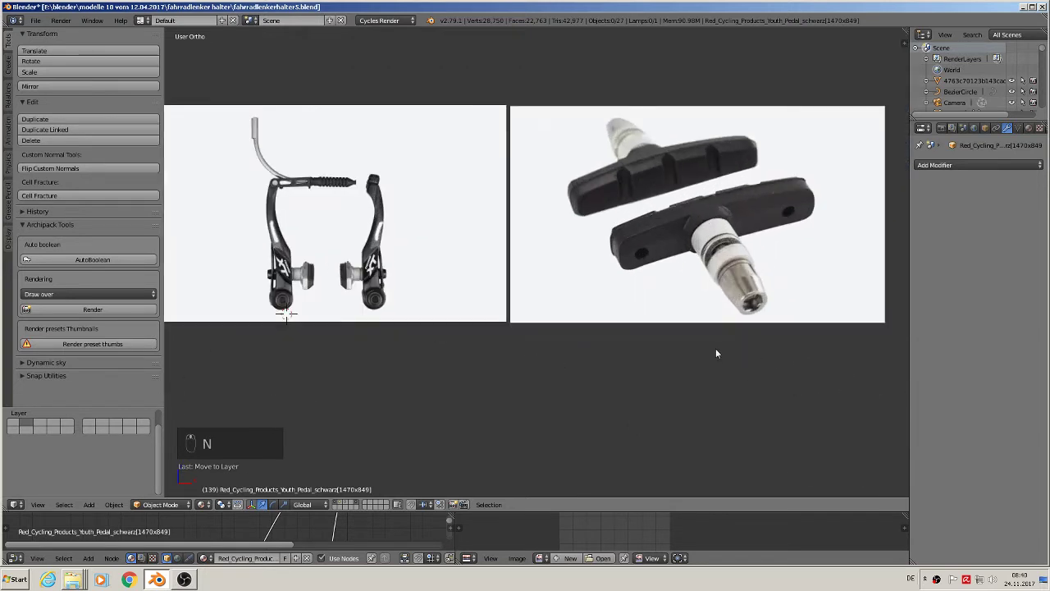
shift+middle_drag(716, 349, 583, 335)
scroll(582, 335, up, 3)
shift+middle_drag(502, 239, 457, 348)
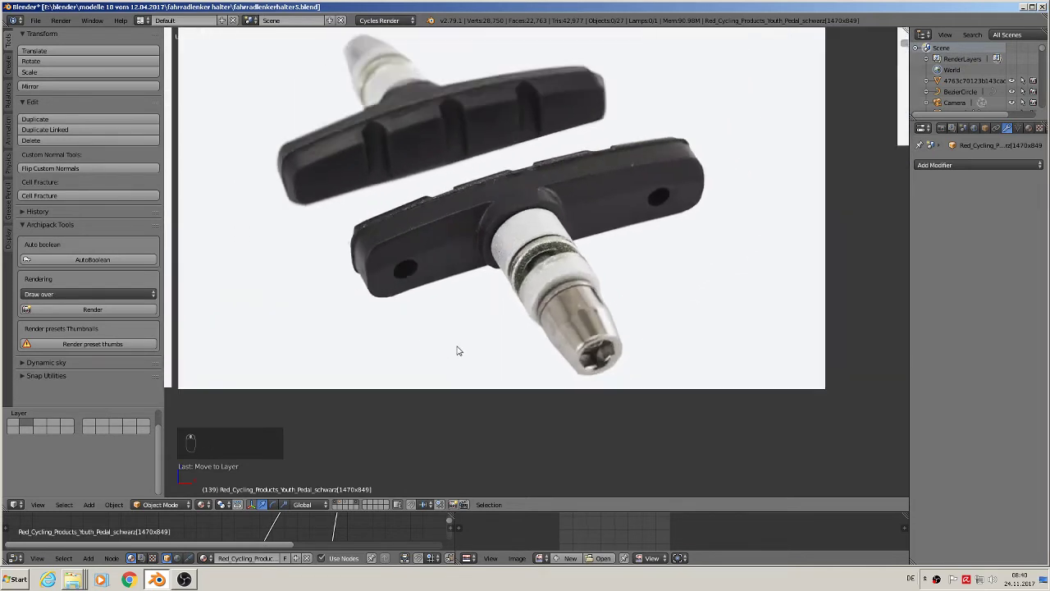
scroll(457, 347, down, 2)
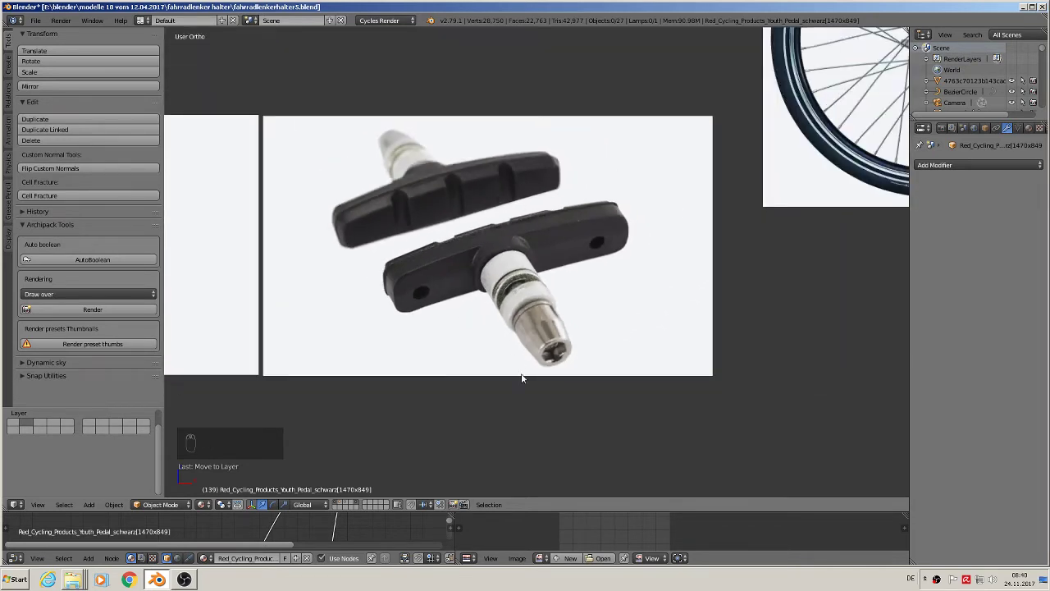
scroll(517, 389, down, 2)
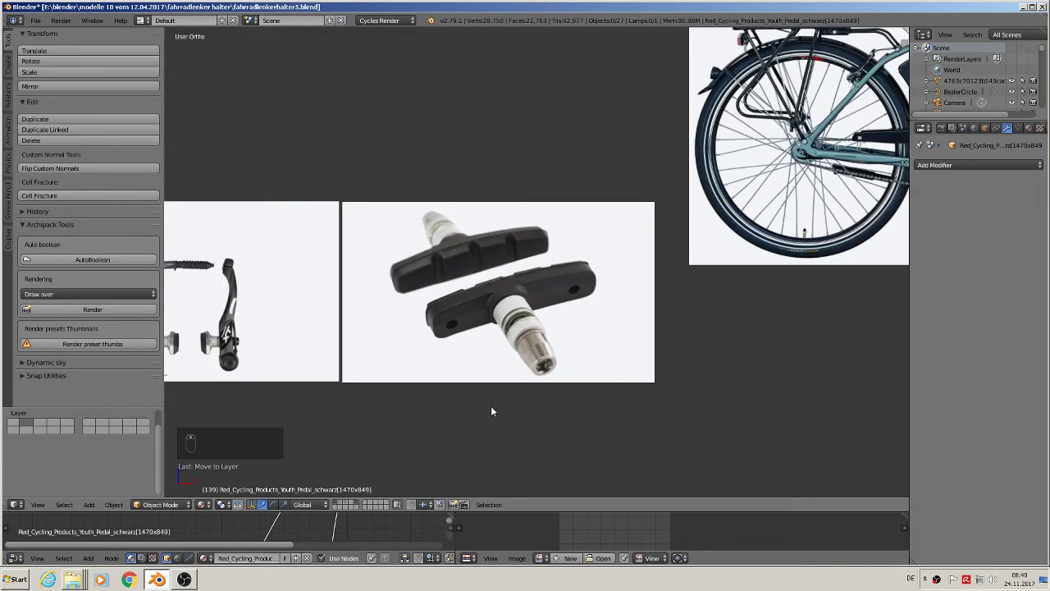
click(88, 505)
mouse_move(104, 492)
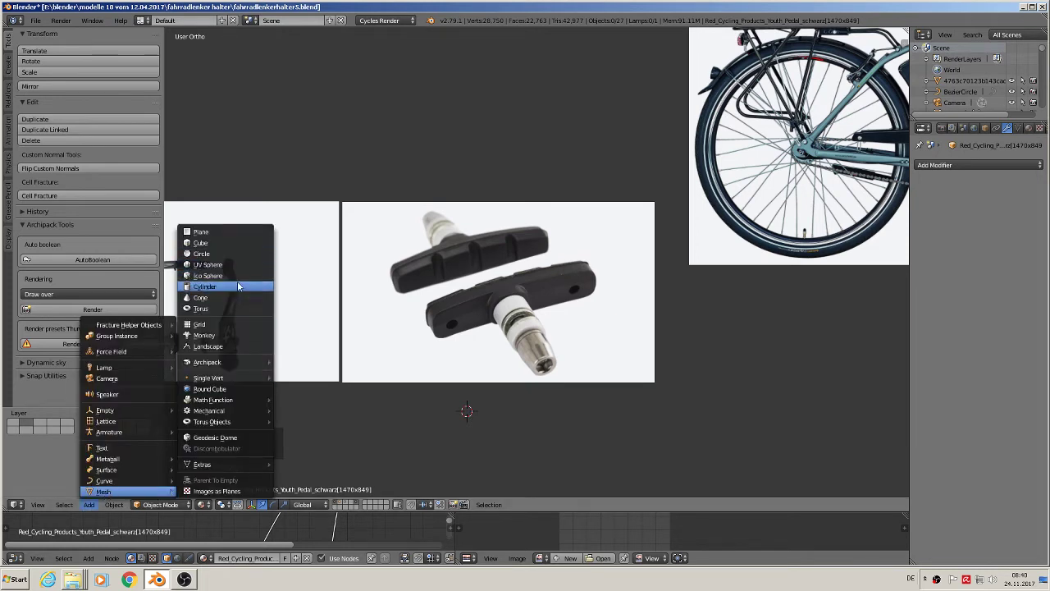
click(226, 243)
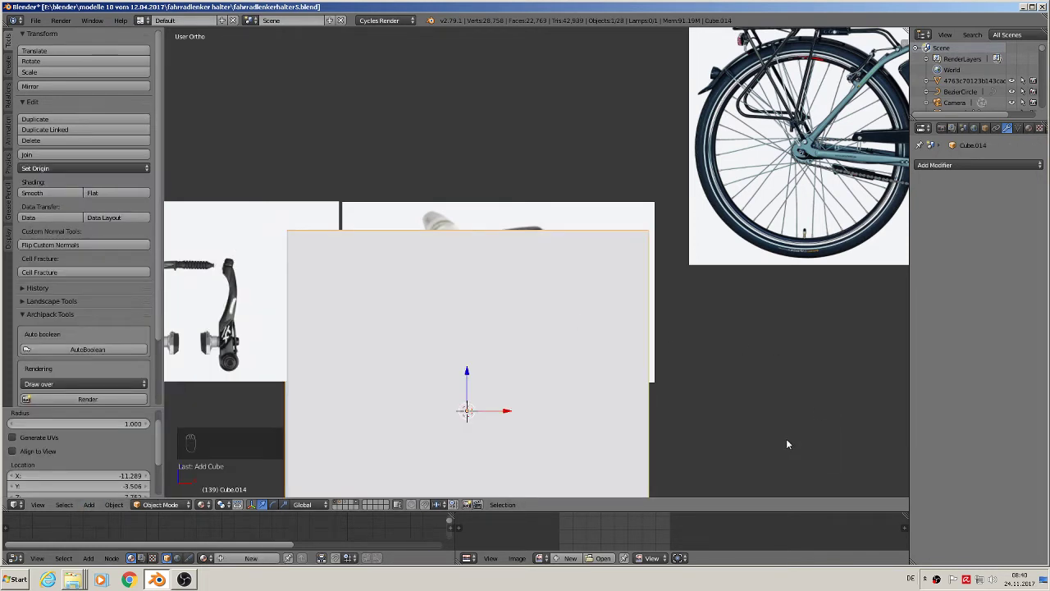
- Scale the cube by about 0.097 along Z and about 0.059 along Y to form a long, thin bar
key(s)
key(z)
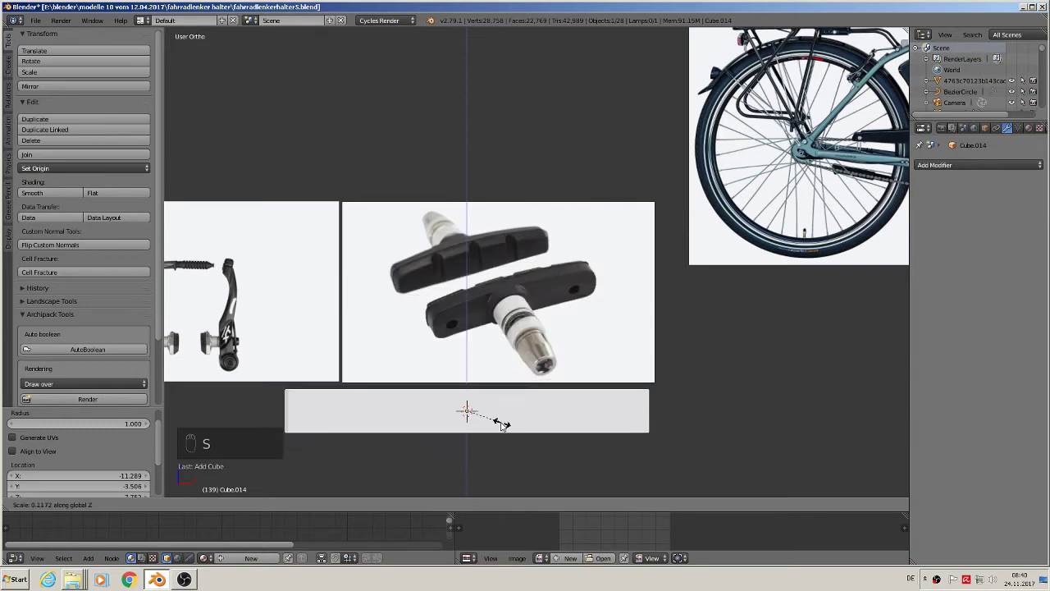
click(502, 424)
middle_drag(502, 425, 588, 443)
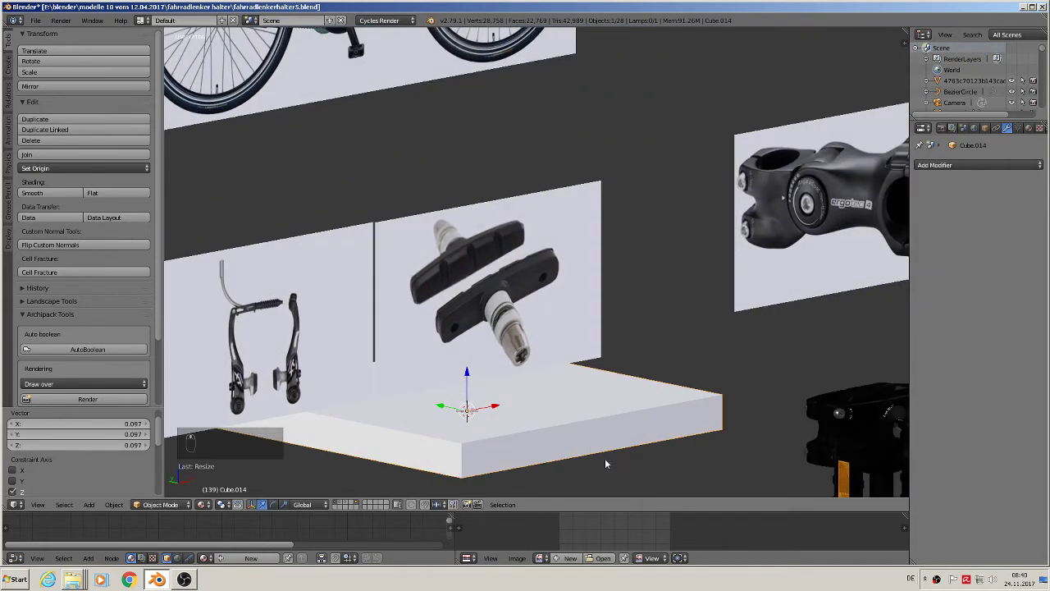
key(s)
key(y)
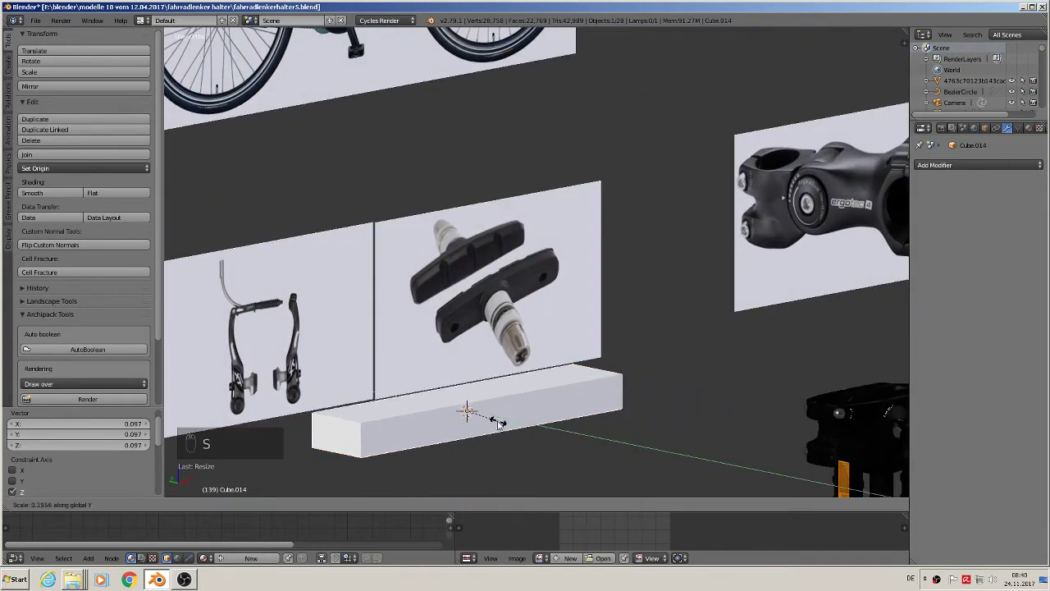
click(473, 421)
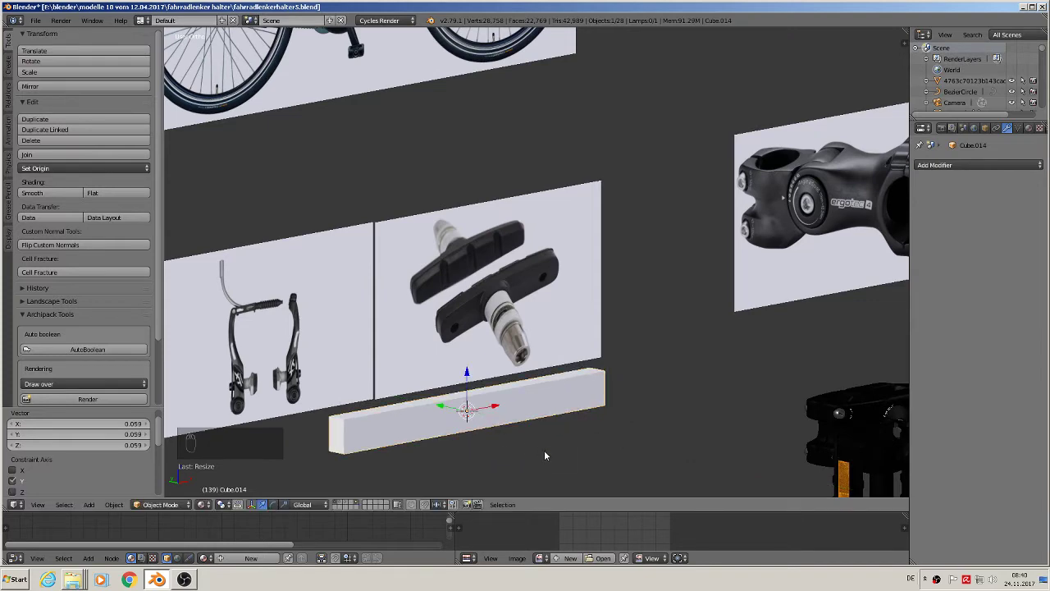
middle_drag(542, 450, 483, 444)
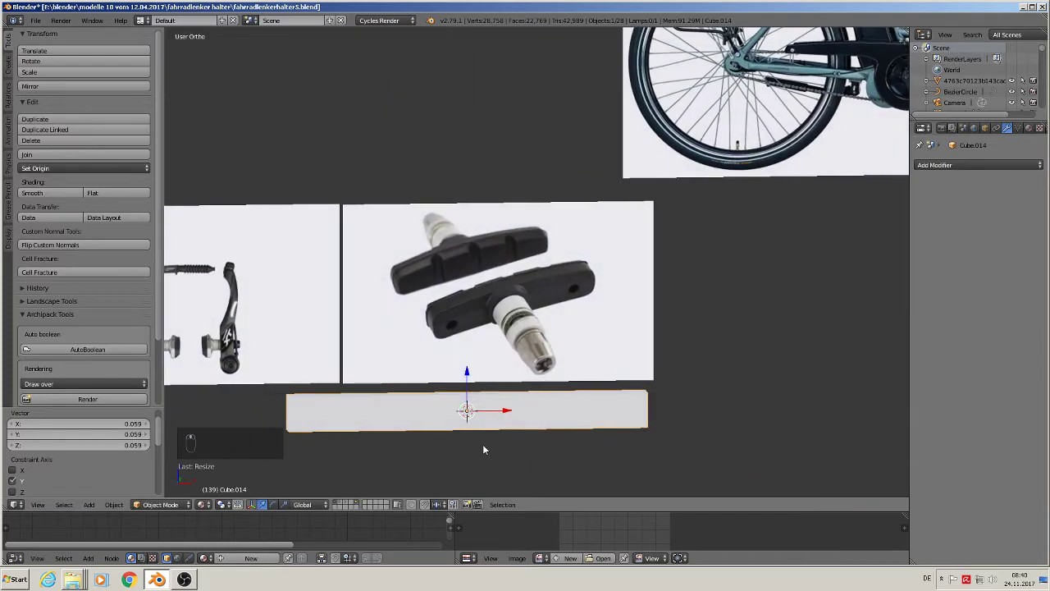
- Add a Subdivision Surface modifier to the bar with the viewport subdivisions set to 2
click(982, 169)
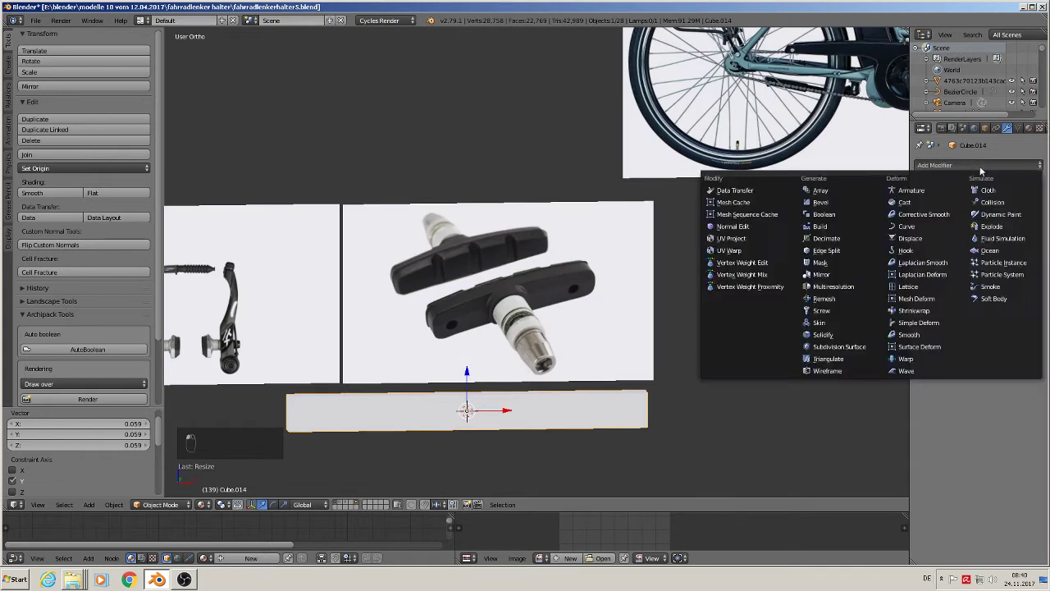
click(843, 347)
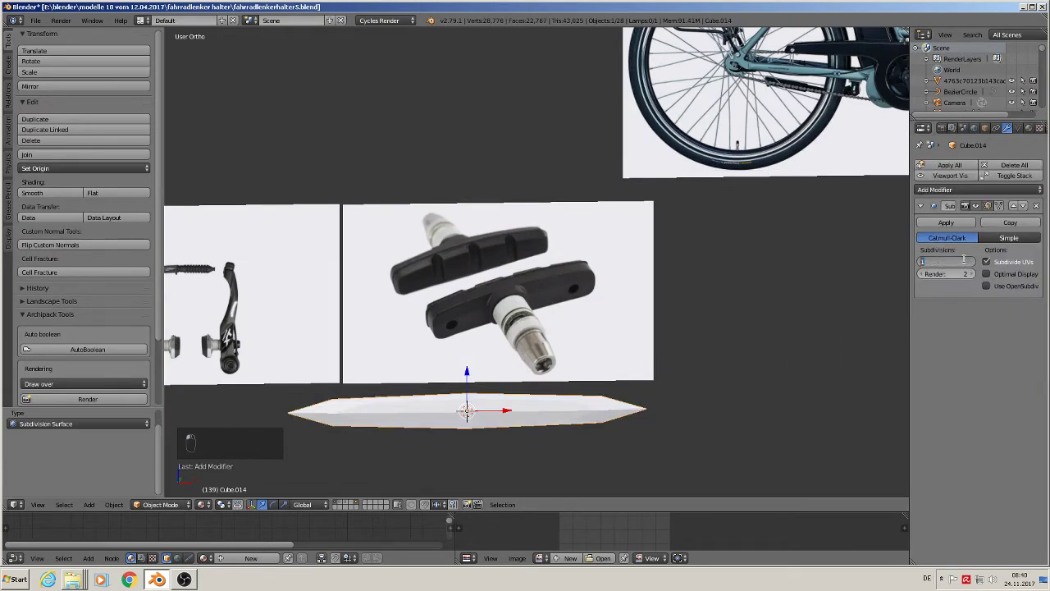
text(2)
key(Return)
- Move the bar about 1.865 units along X, clear of the brake pad reference image
drag(504, 411, 843, 432)
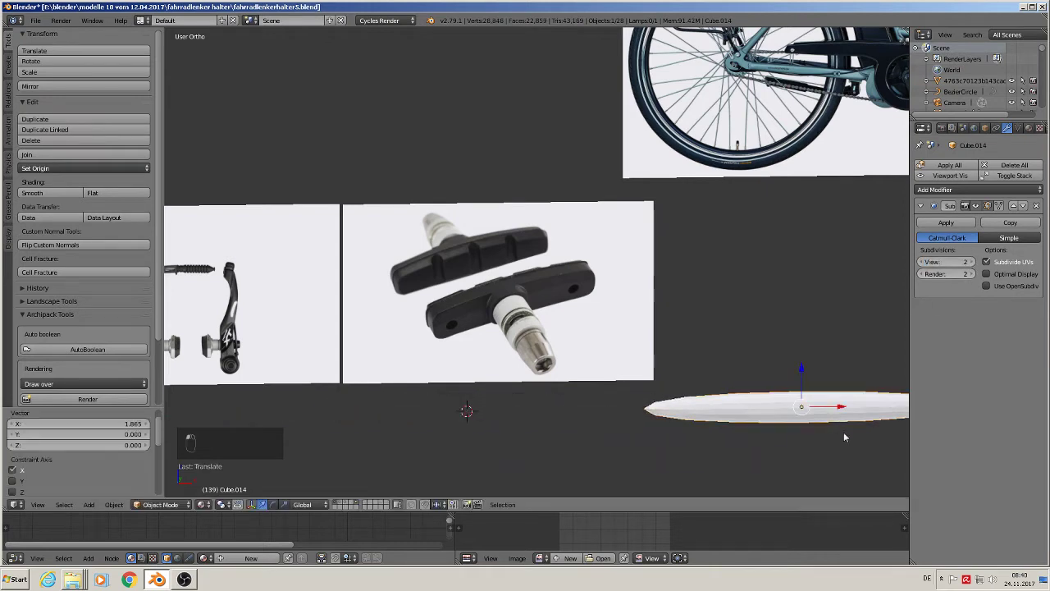
shift+middle_drag(844, 432, 562, 356)
middle_drag(483, 368, 463, 361)
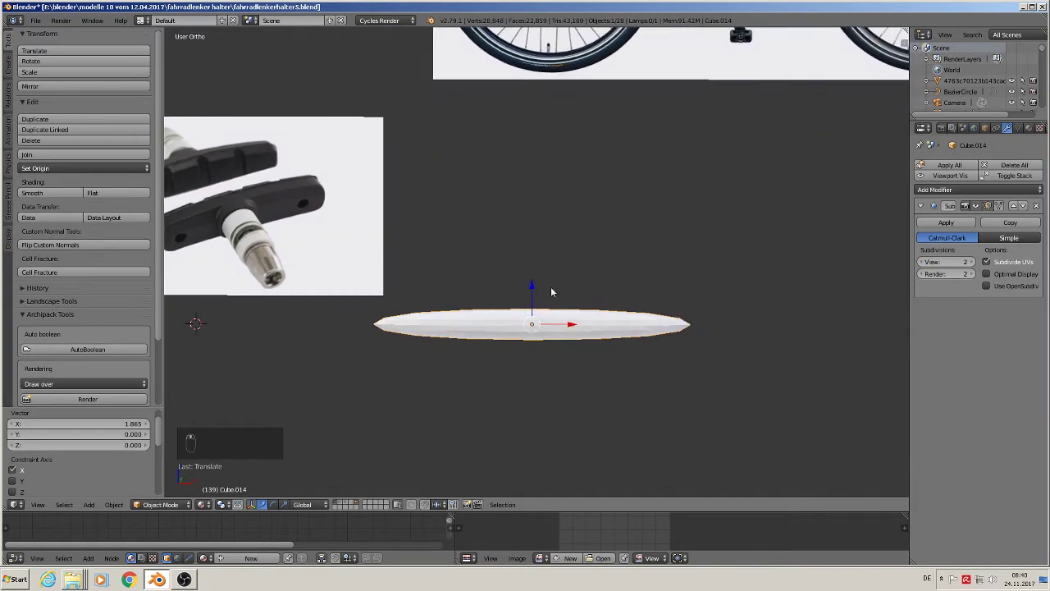
- Cut two evenly spaced vertical edge loops across the bar's length in Edit Mode, without sliding them
key(Tab)
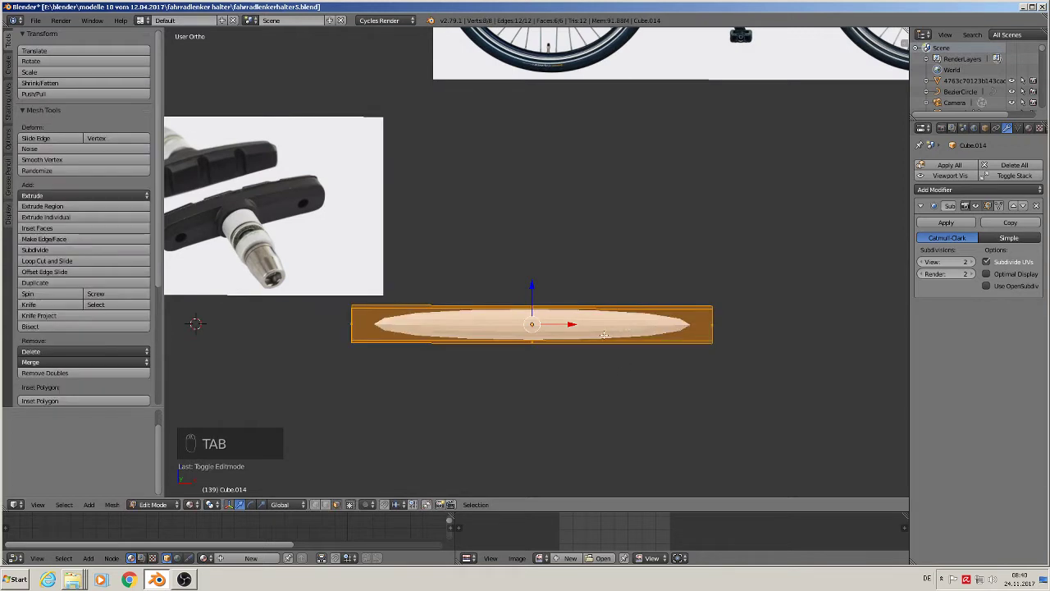
key(ctrl+r)
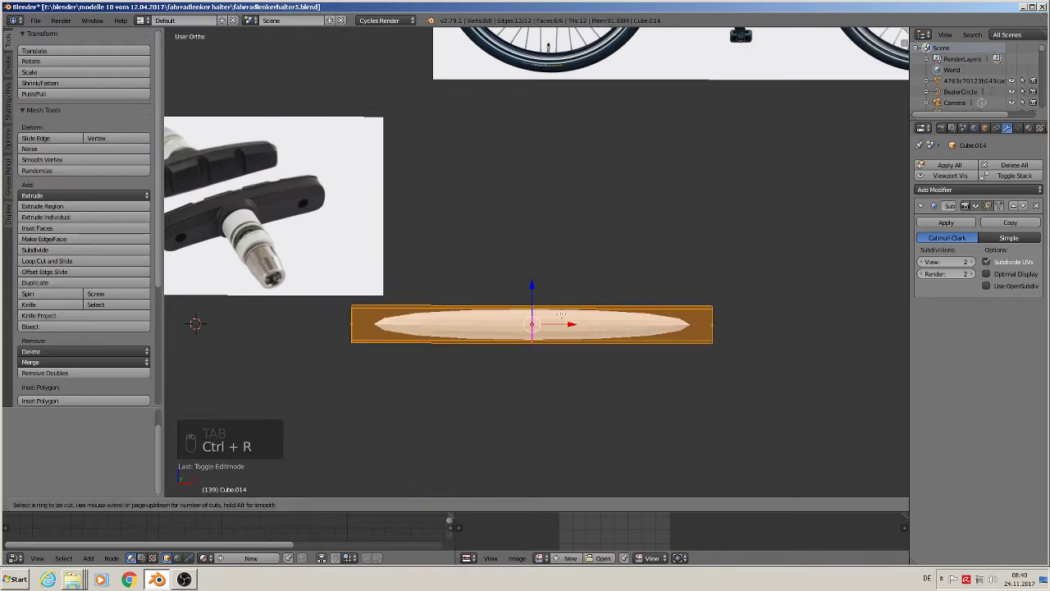
scroll(563, 315, up, 1)
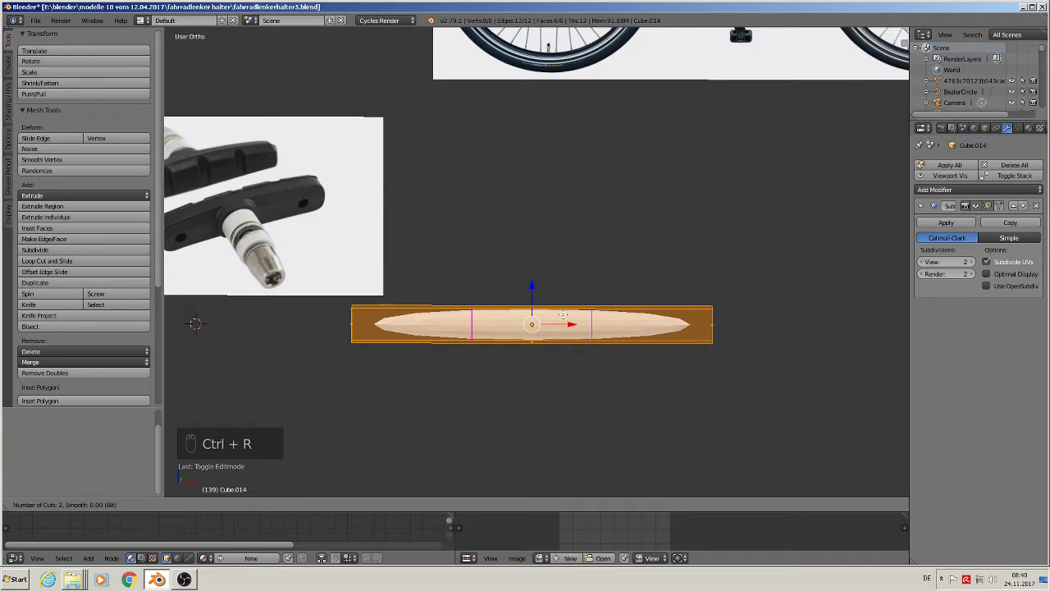
click(563, 315)
right_click(563, 315)
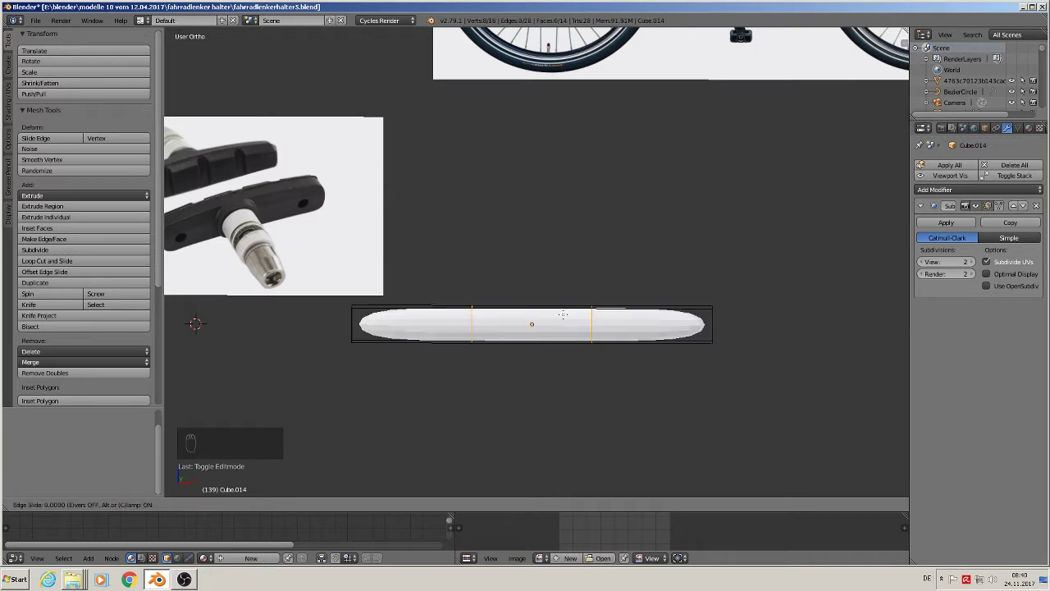
- Scale the two edge loops apart along X by about 2.526 to tighten the bar's rounded ends
key(s)
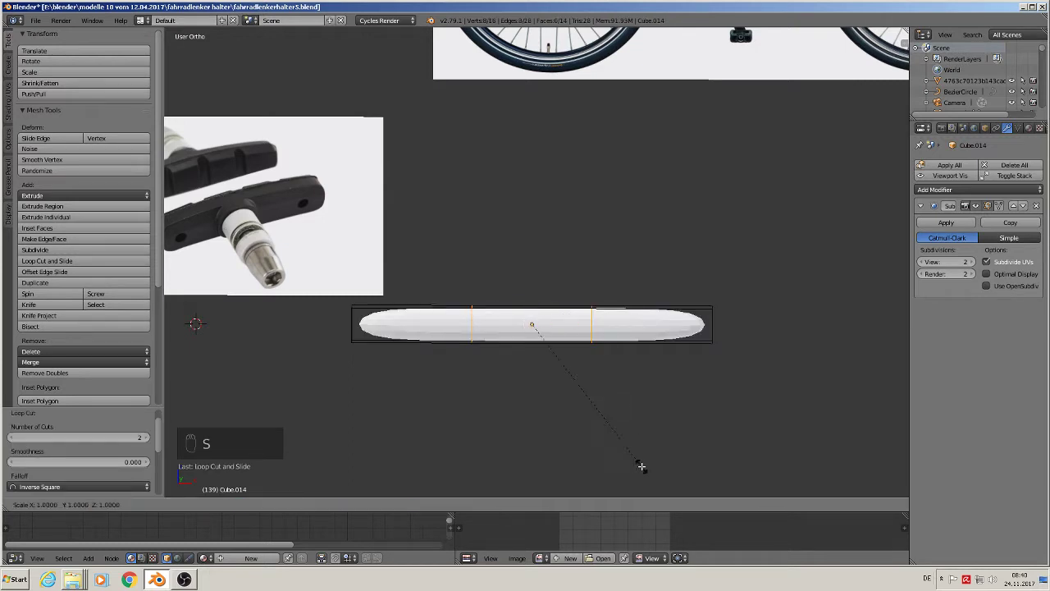
key(x)
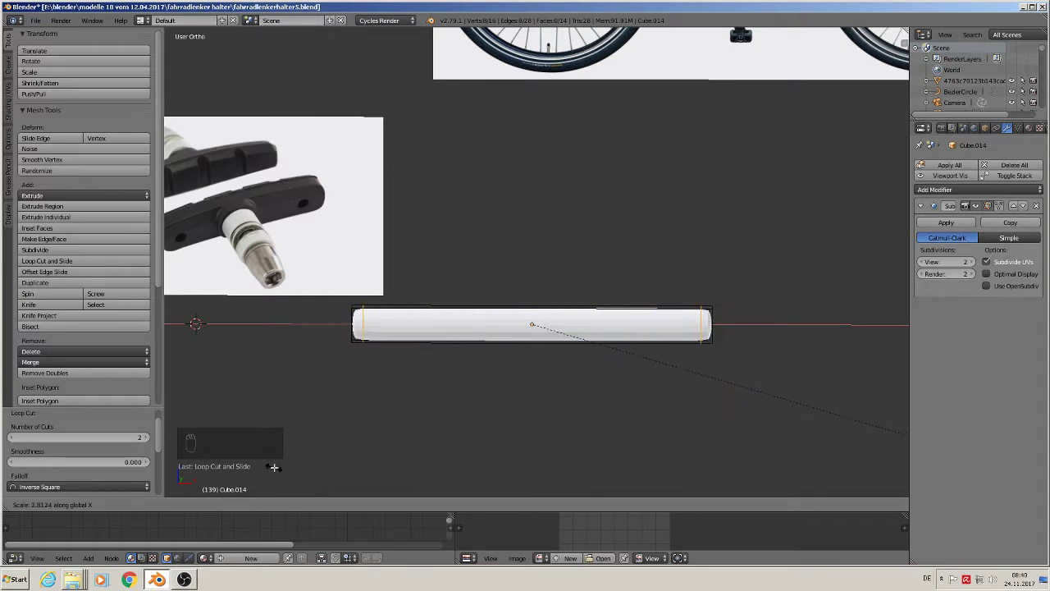
click(223, 458)
- Try to bend the bar by moving its two edge loops about -0.508 along Y, and undo the move
middle_drag(481, 403, 531, 426)
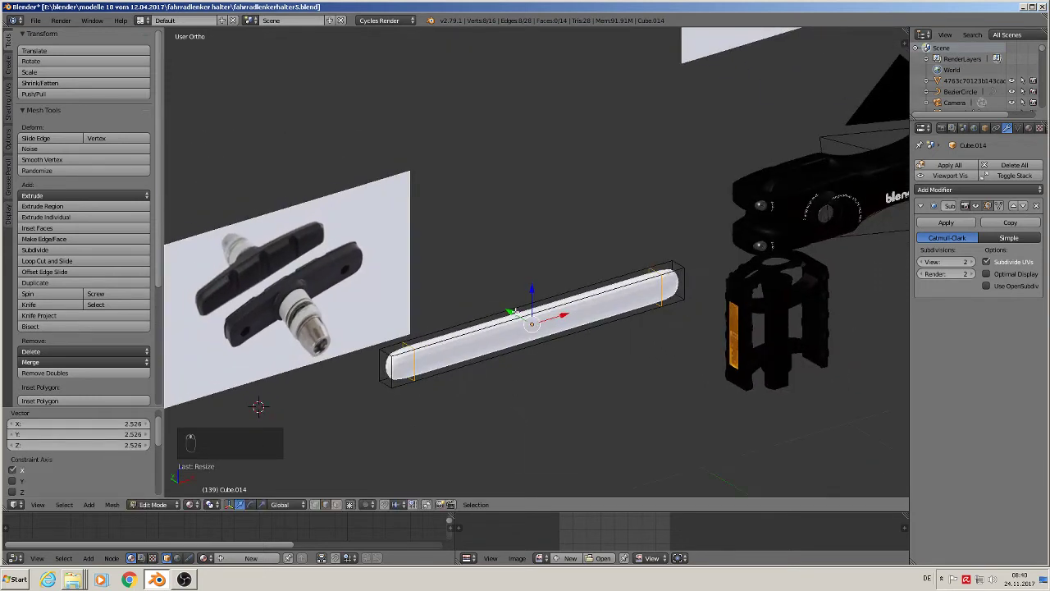
drag(510, 312, 545, 344)
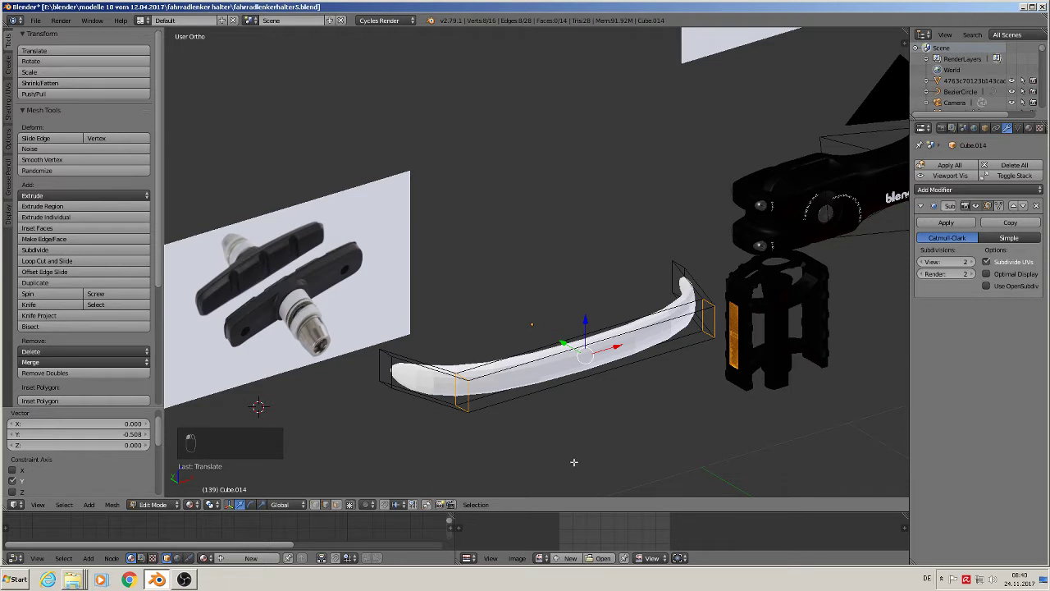
key(ctrl+z)
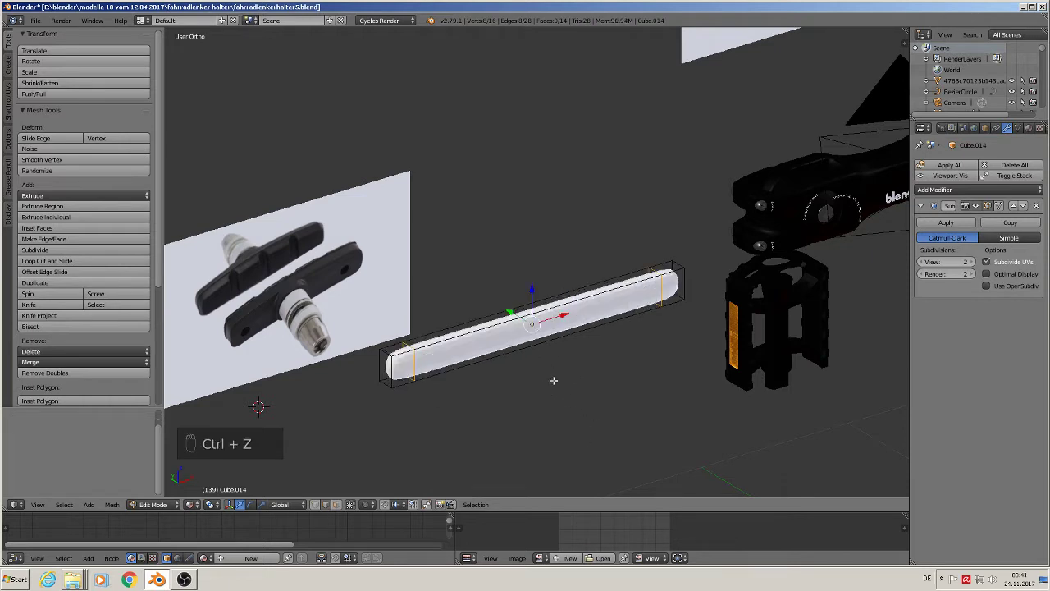
- Shorten the whole bar in Object Mode by scaling it about 0.552 along X in front view
shift+middle_drag(554, 380, 767, 375)
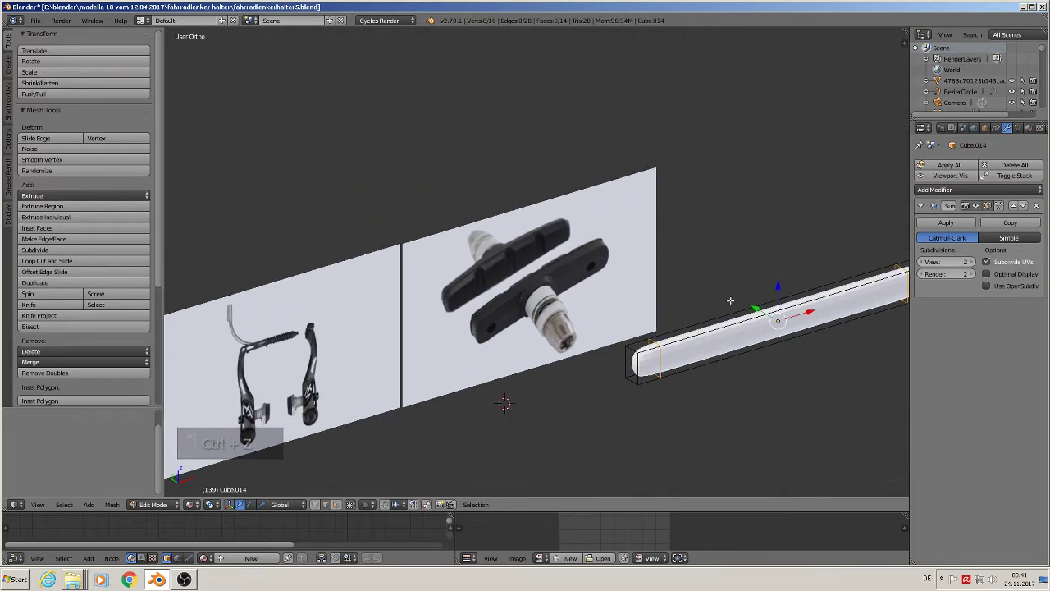
middle_drag(735, 400, 536, 330)
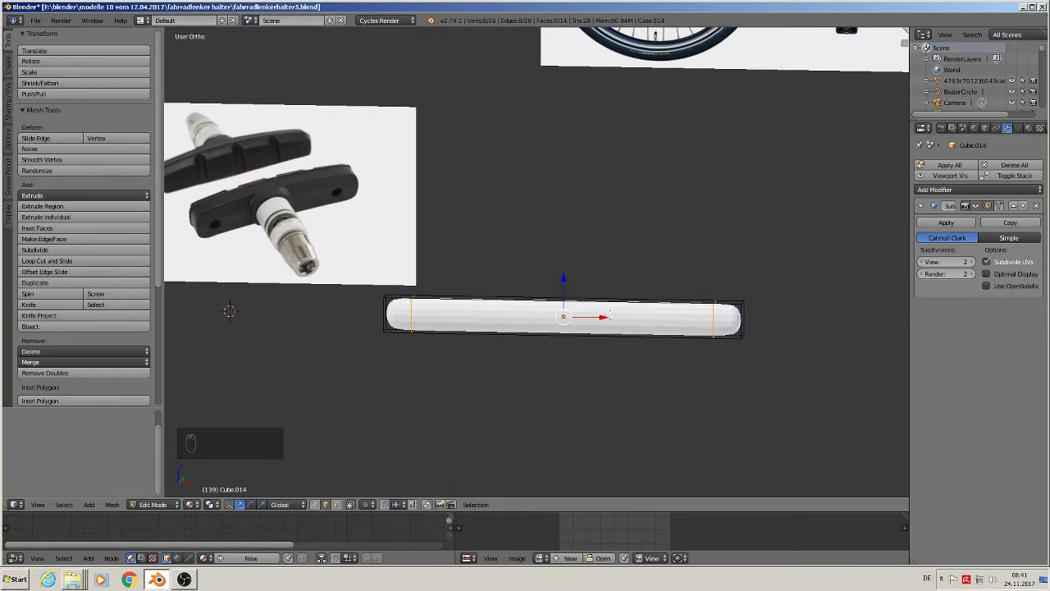
key(KP_1)
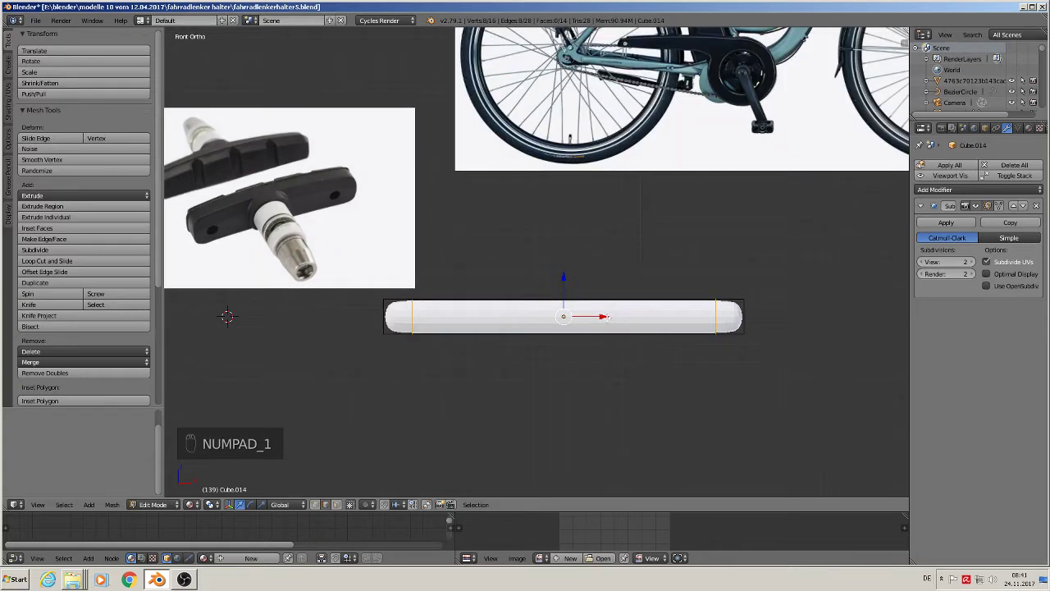
key(Tab)
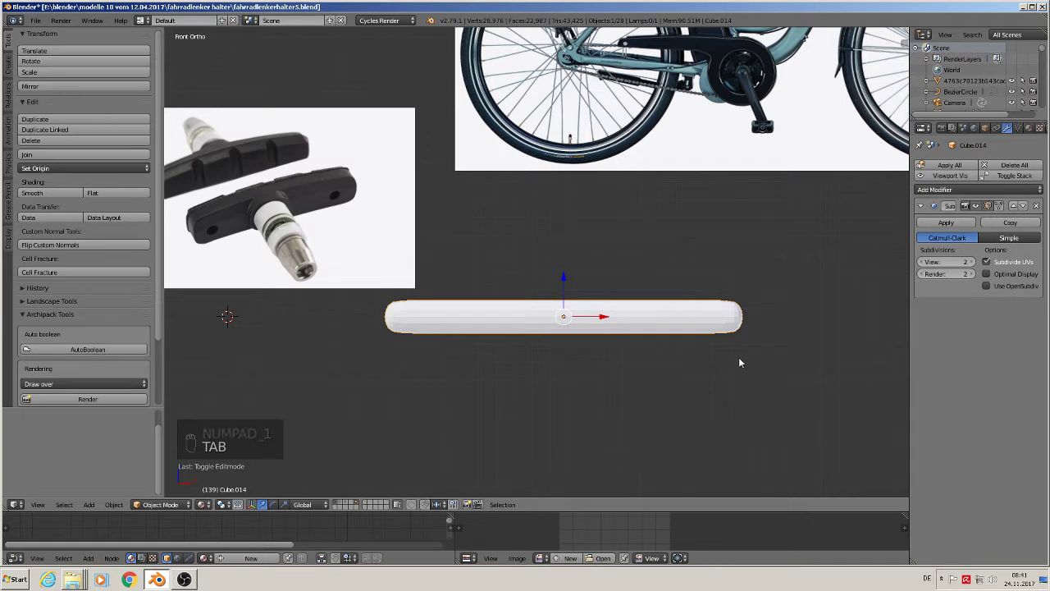
key(s)
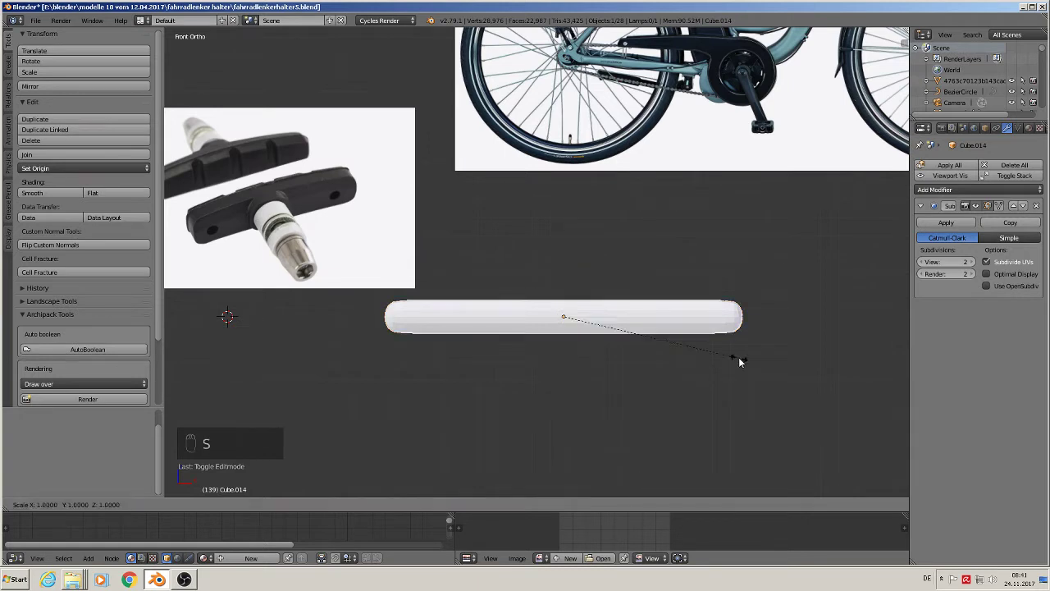
key(x)
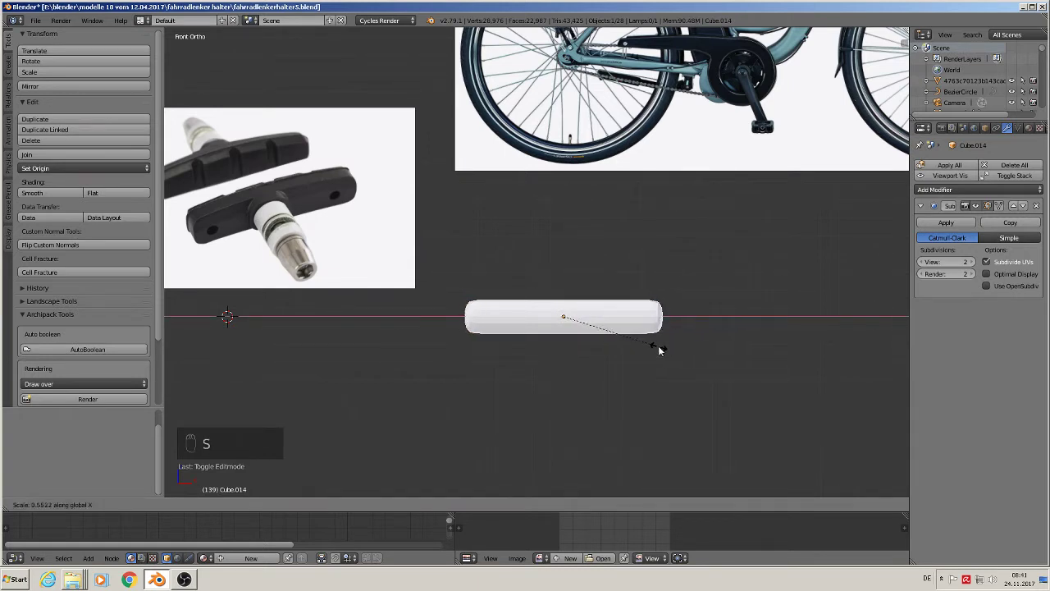
click(658, 350)
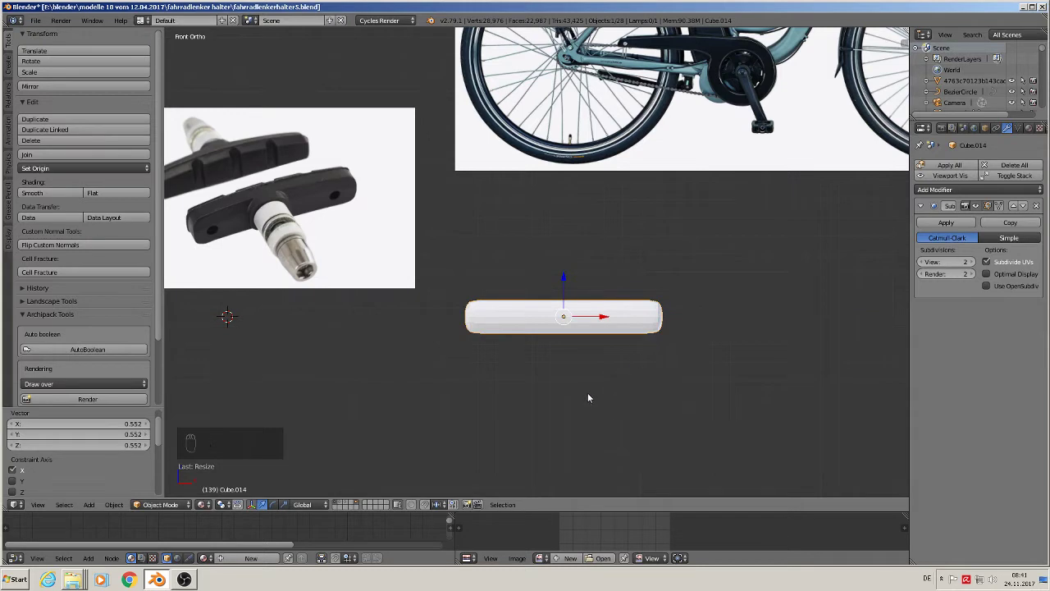
- Cut a vertical edge loop at the bar's middle without sliding it and scale it by about 1.28 along Z
key(Tab)
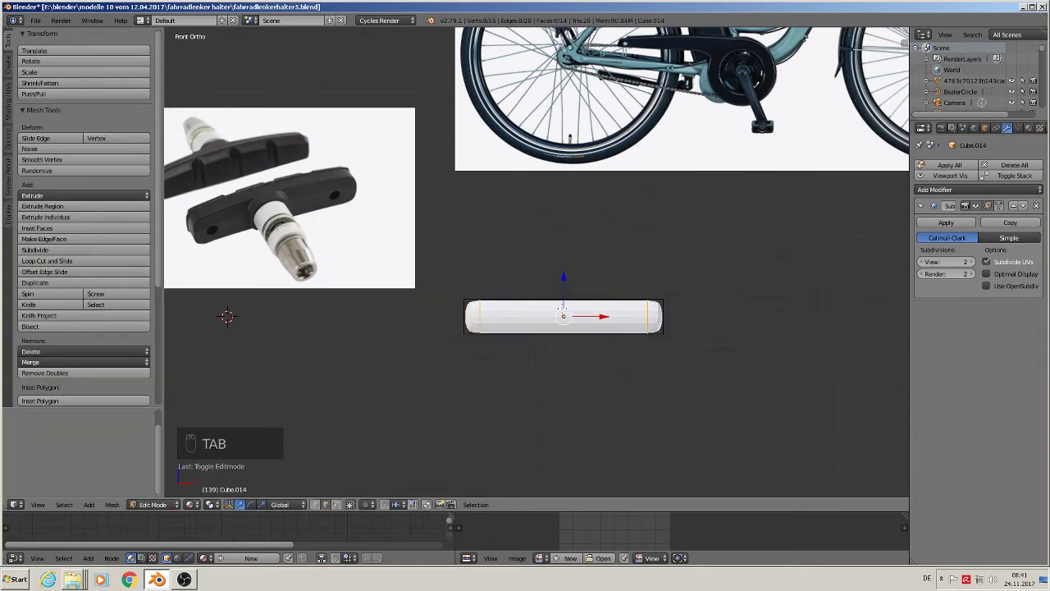
key(ctrl+r)
click(564, 316)
right_click(565, 316)
scroll(620, 400, up, 3)
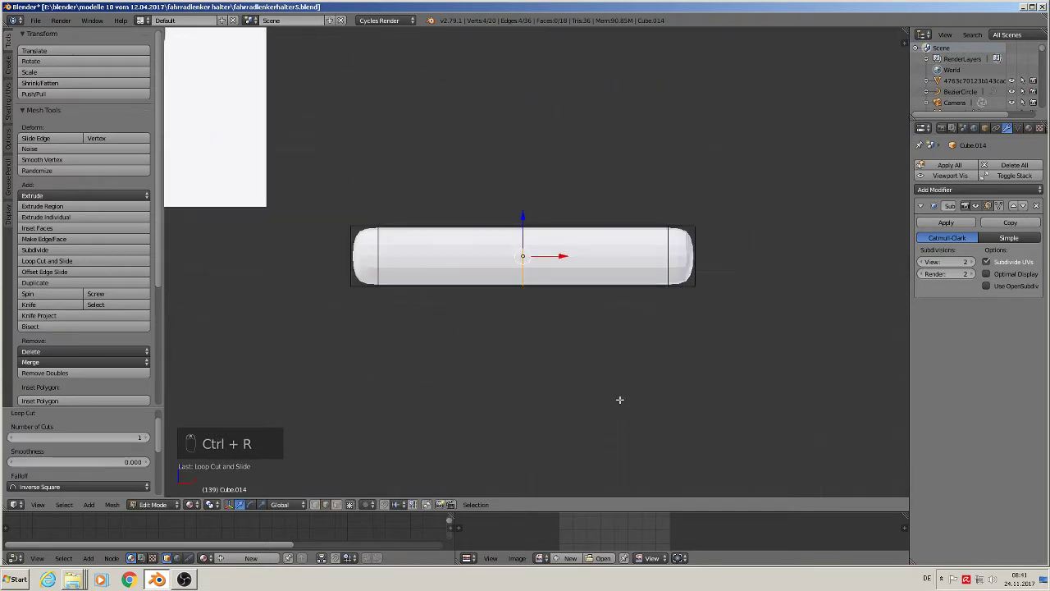
key(s)
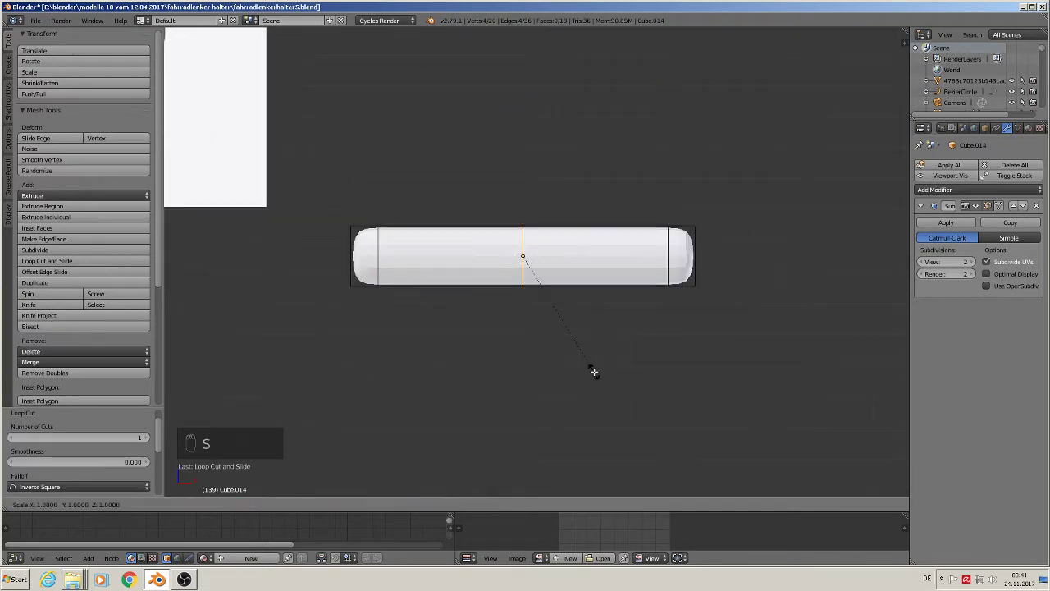
key(z)
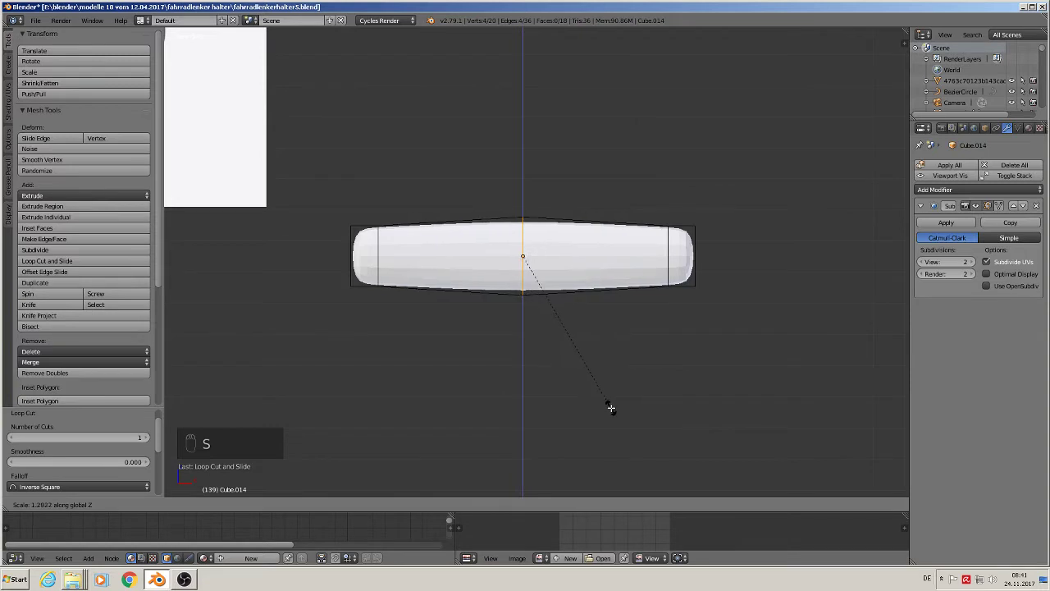
click(612, 412)
key(Tab)
scroll(590, 352, down, 3)
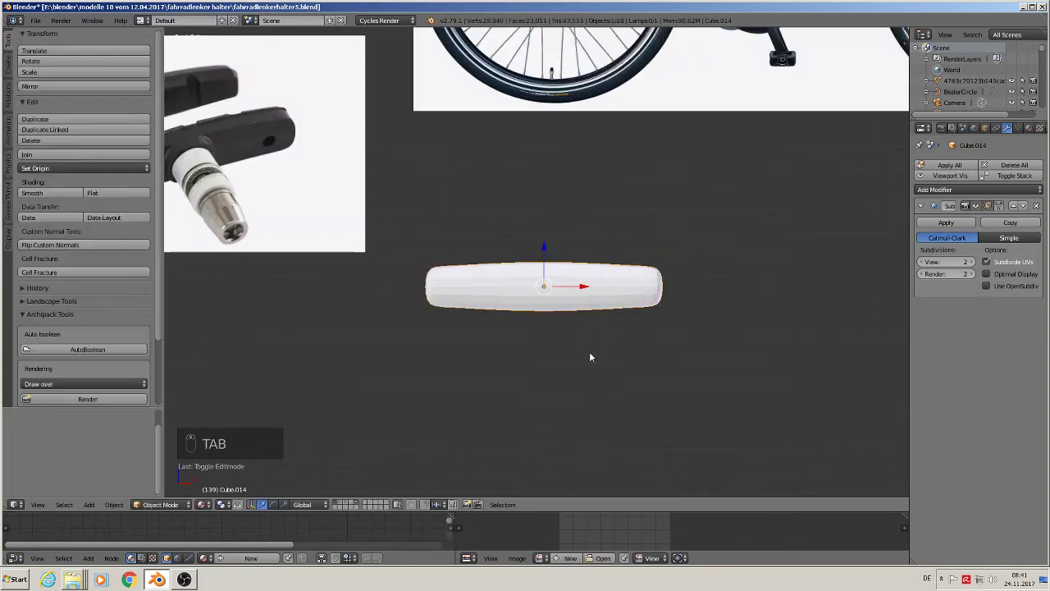
- Apply smooth shading to the bar and move it along Y by about -0.135 and a further -0.260
click(32, 192)
middle_drag(485, 308, 708, 391)
scroll(709, 391, up, 1)
drag(716, 328, 748, 360)
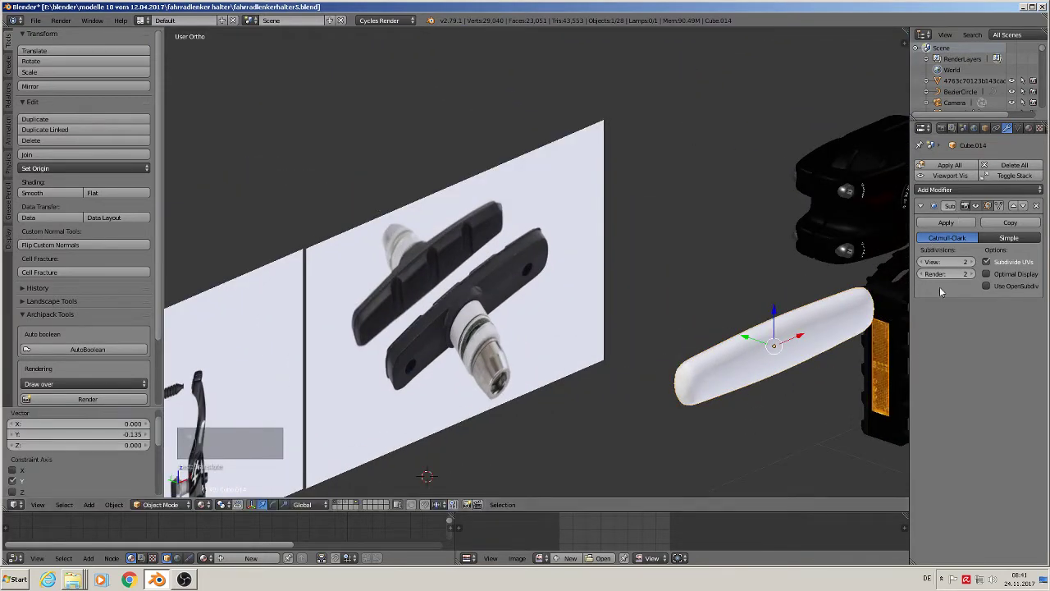
shift+middle_drag(709, 373, 605, 265)
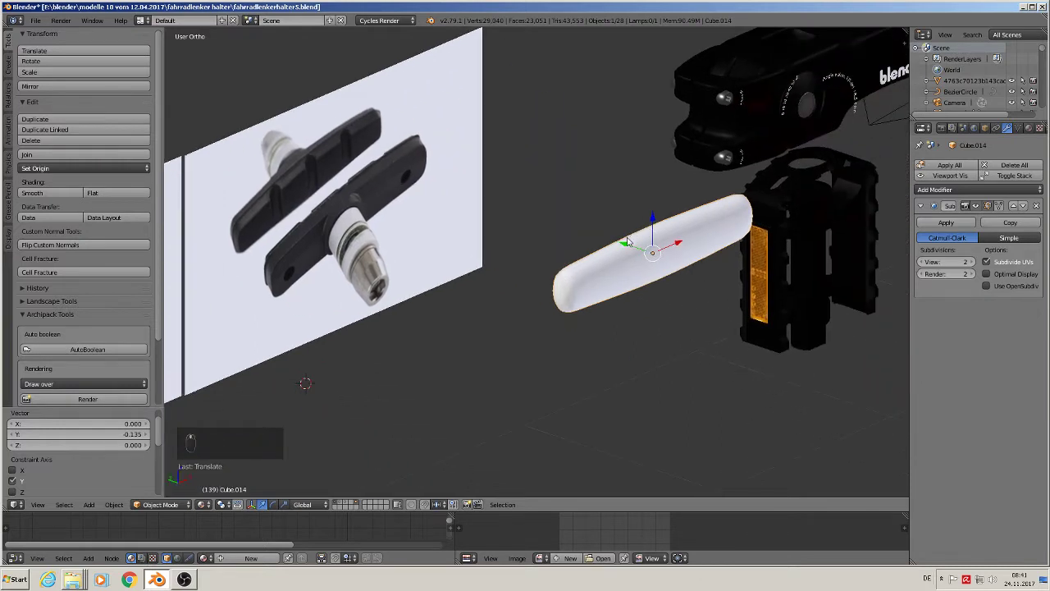
drag(628, 251, 679, 286)
drag(623, 244, 587, 247)
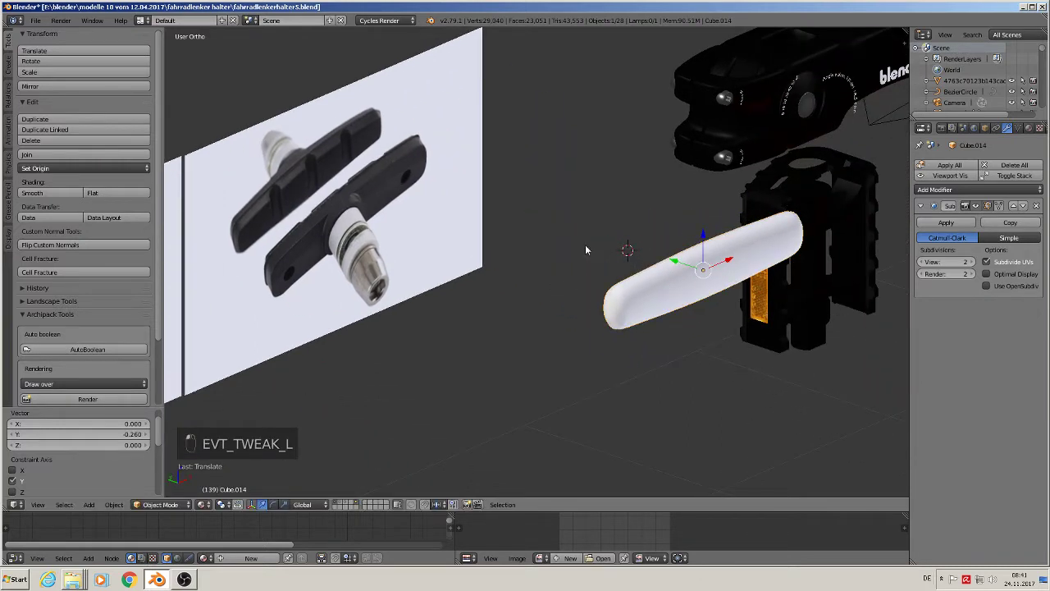
- Cut two lengthwise edge loops around the bar in Edit Mode, sliding one close to the front edge and the other close to the back edge
key(Tab)
scroll(610, 296, up, 3)
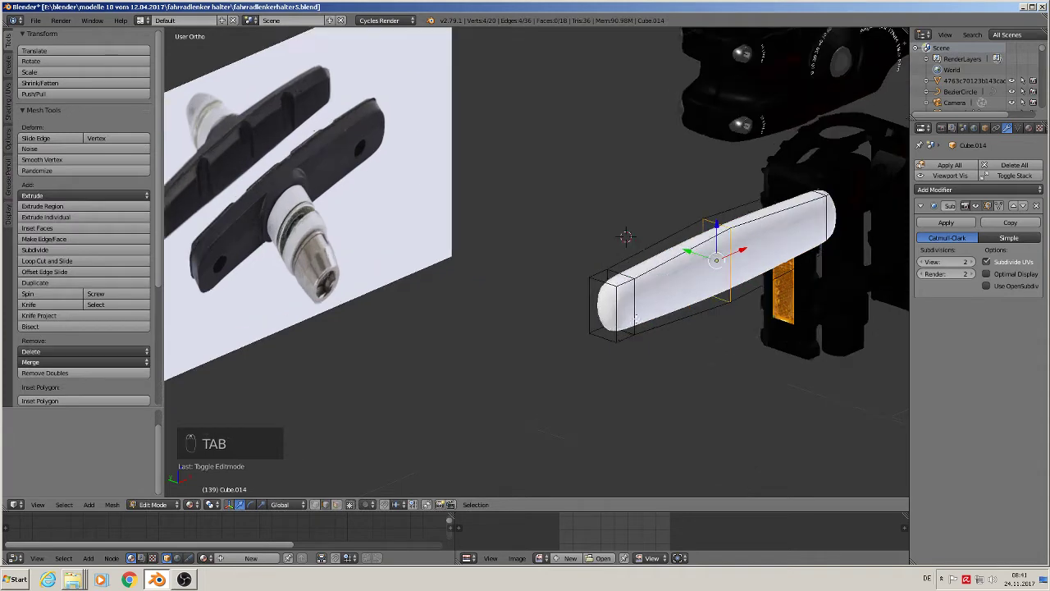
middle_drag(602, 280, 610, 314)
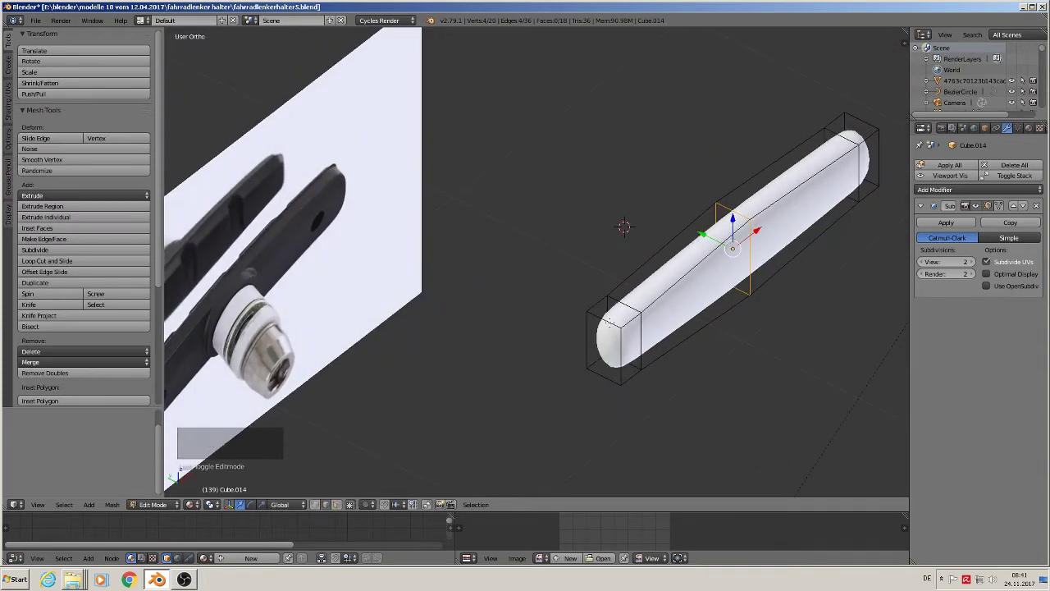
key(ctrl+r)
click(614, 323)
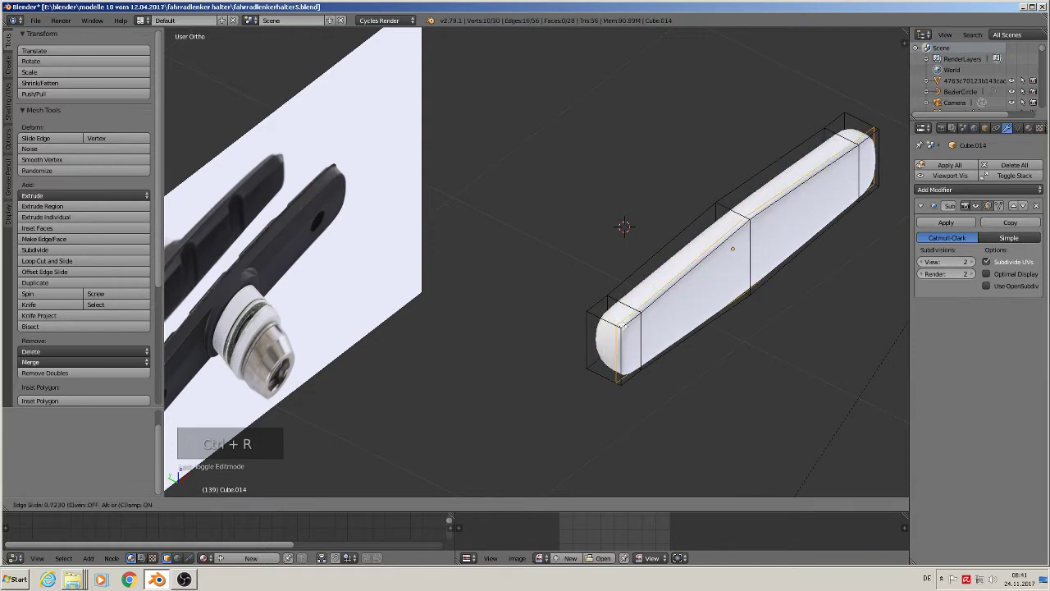
click(617, 322)
key(ctrl+r)
click(611, 320)
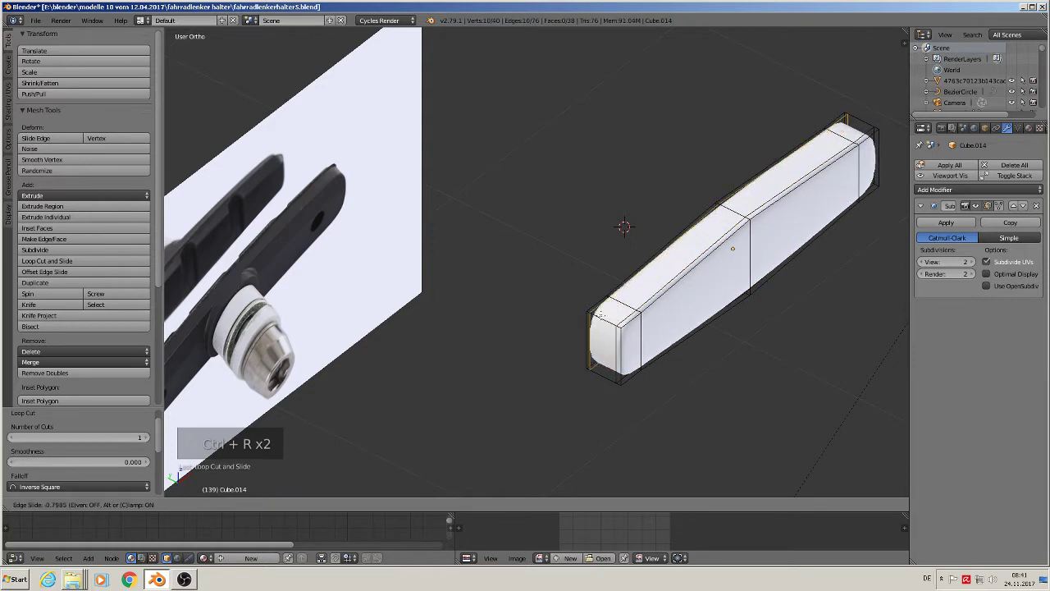
click(605, 315)
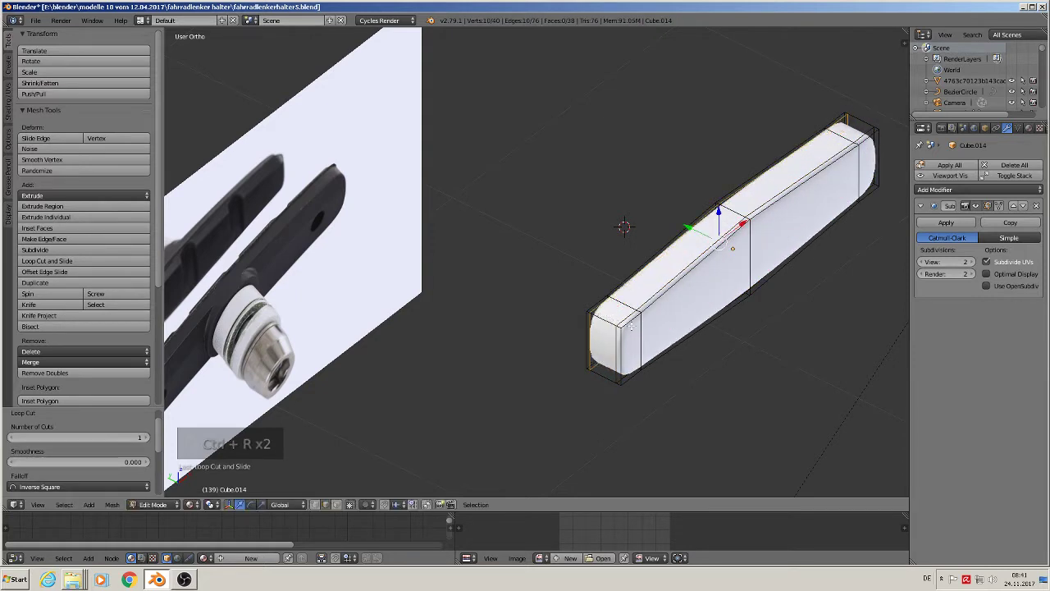
key(Tab)
- Select the vertical edge loop at the bar's middle in Edit Mode, working in front view
scroll(606, 320, up, 5)
scroll(505, 299, down, 3)
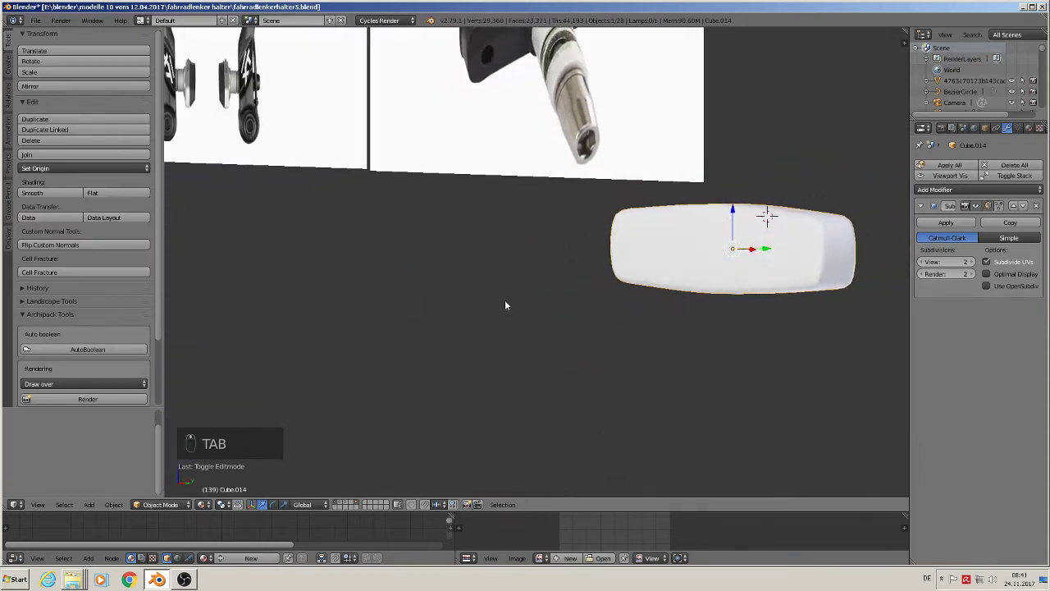
scroll(505, 300, up, 3)
scroll(575, 294, down, 1)
scroll(575, 298, down, 2)
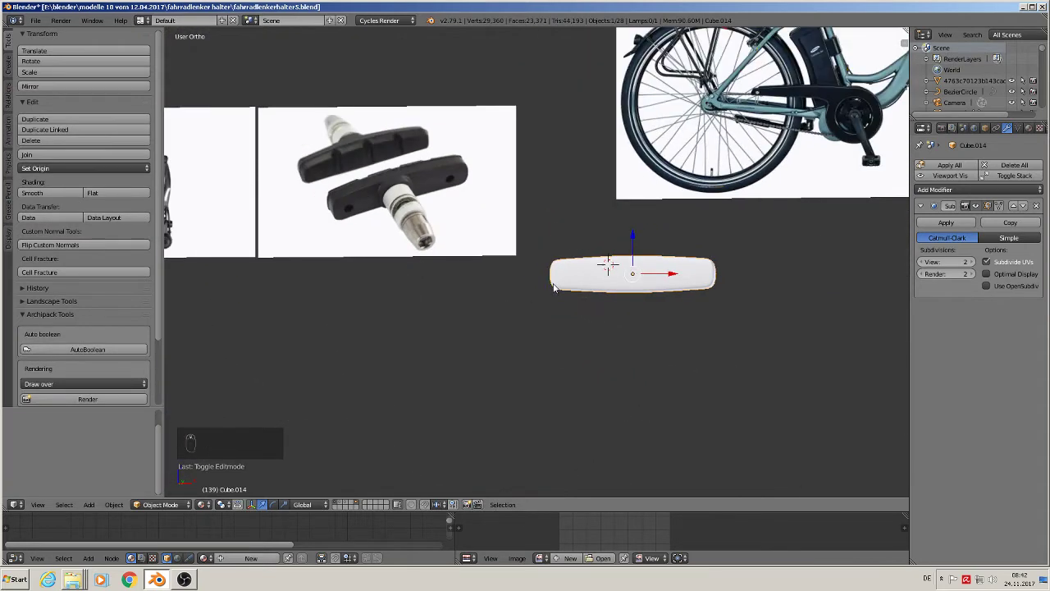
scroll(574, 296, up, 2)
key(KP_1)
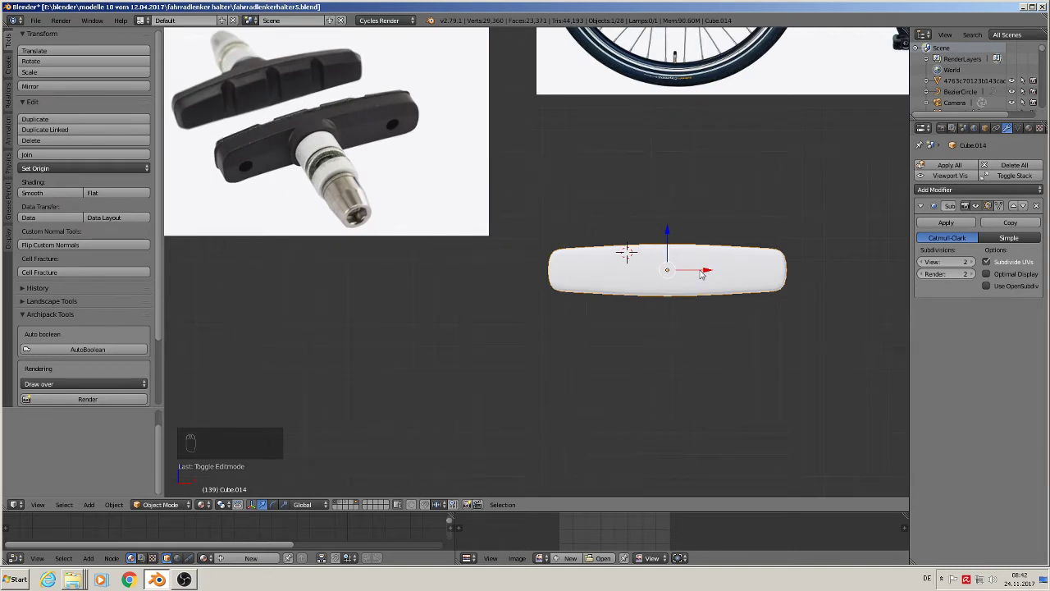
key(Tab)
alt+right_click(669, 270)
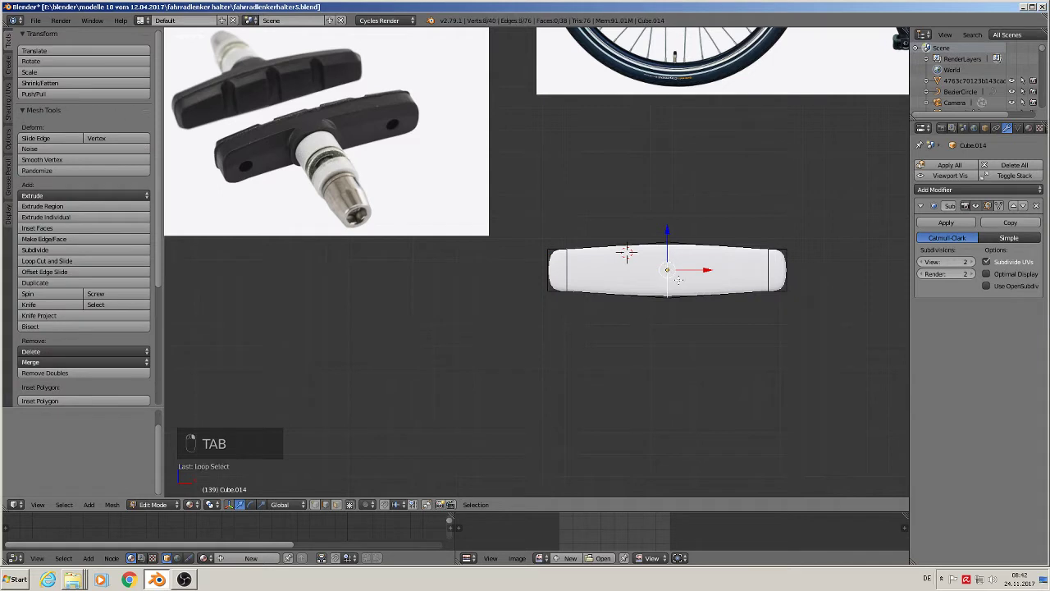
- Try to raise the middle edge loop along Z without proportional editing, and undo the move
drag(663, 229, 671, 220)
key(ctrl+t)
key(ctrl+z)
key(ctrl+z)
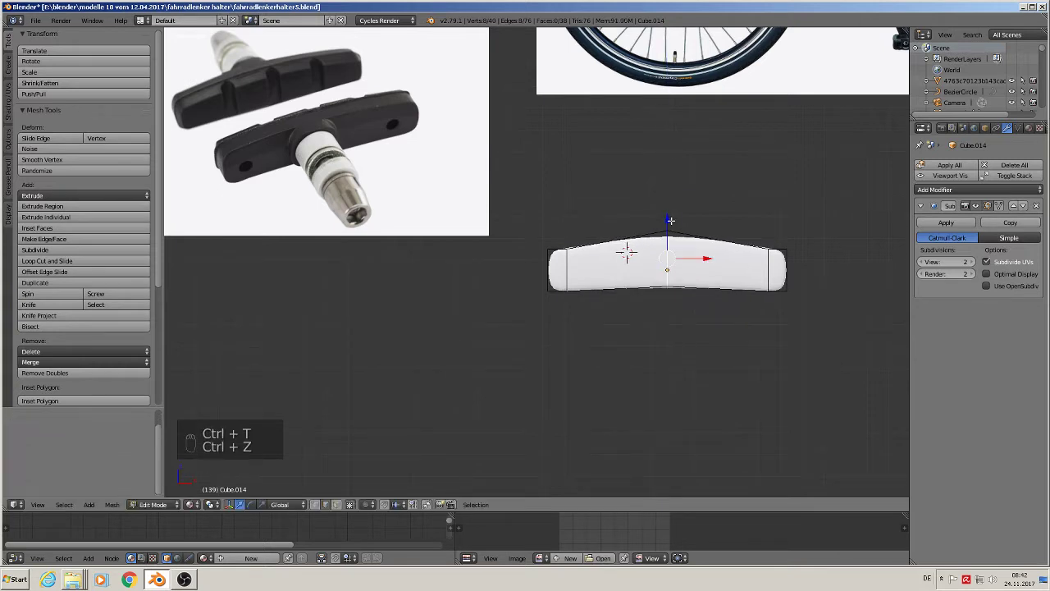
- Enable proportional editing and raise the middle edge loop about 0.086 along Z with Smooth falloff and a proportional size of about 0.83
click(367, 504)
click(392, 457)
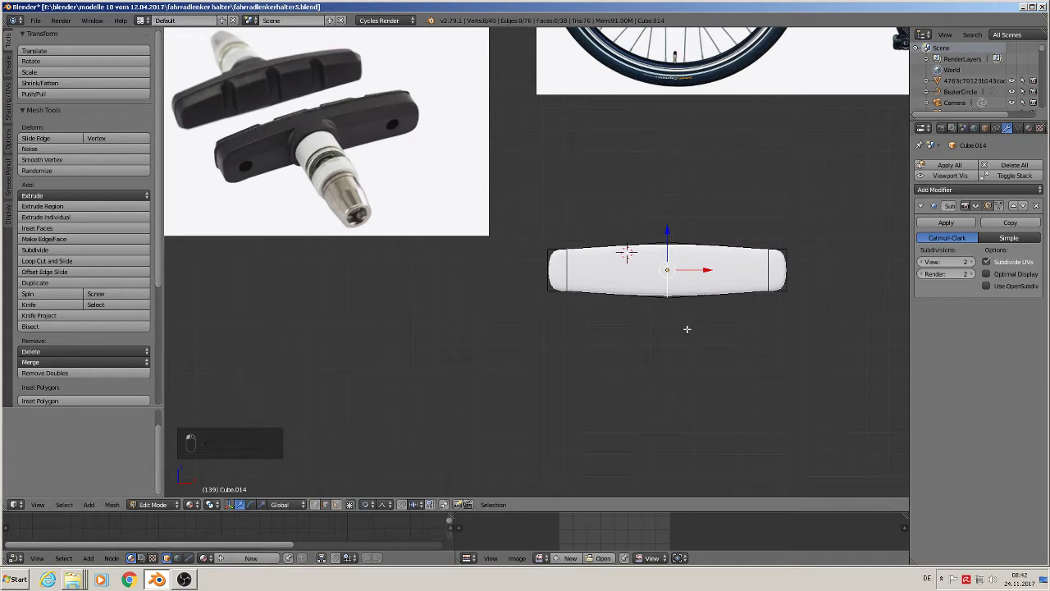
key(g)
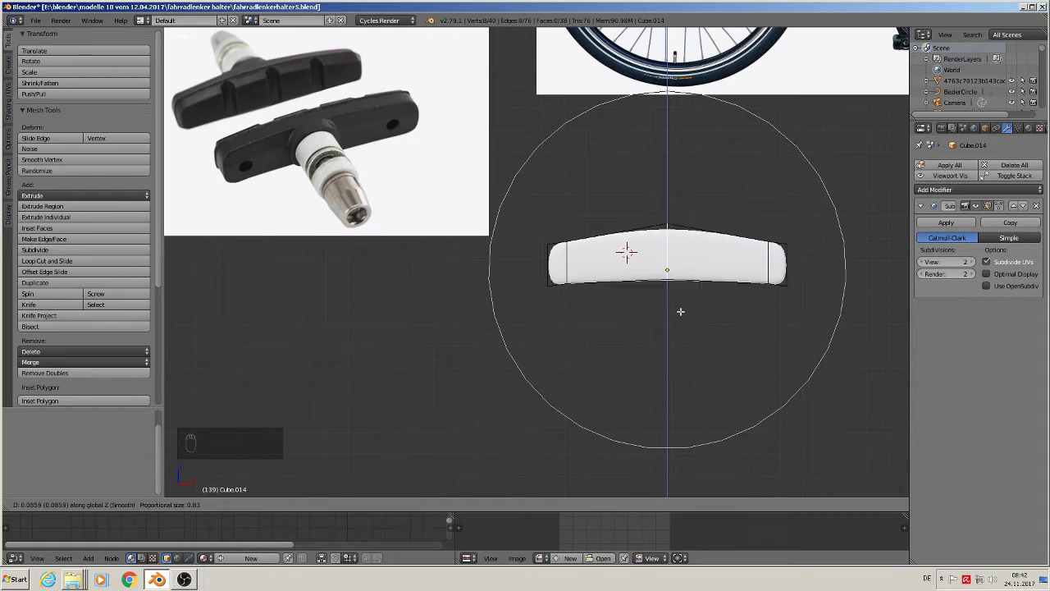
click(680, 311)
key(Tab)
middle_drag(681, 311, 702, 320)
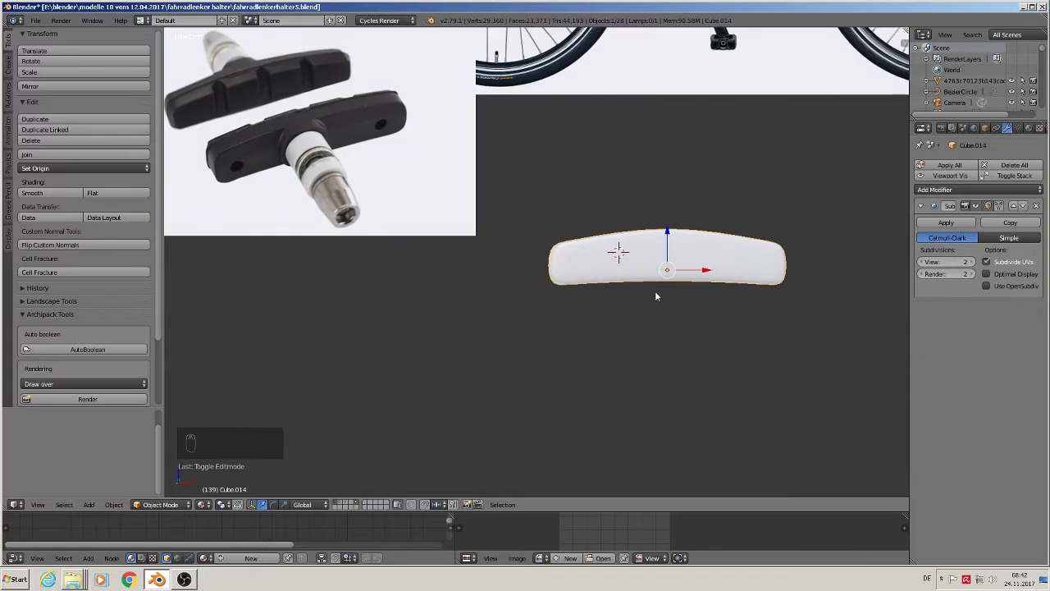
key(KP_1)
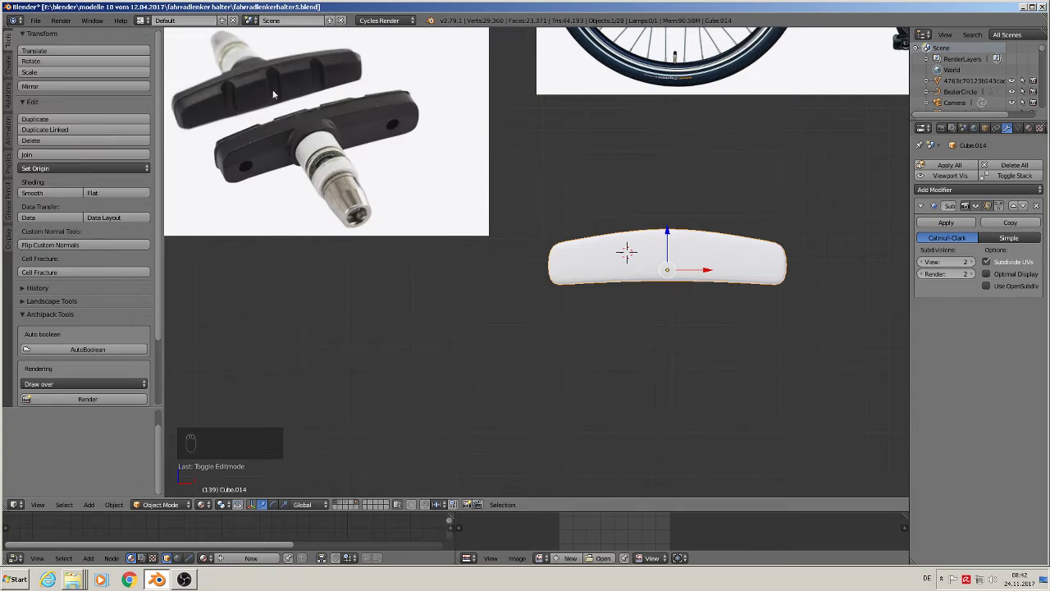
- Turn off proportional editing in Edit Mode and switch to face selection
middle_drag(596, 194, 582, 274)
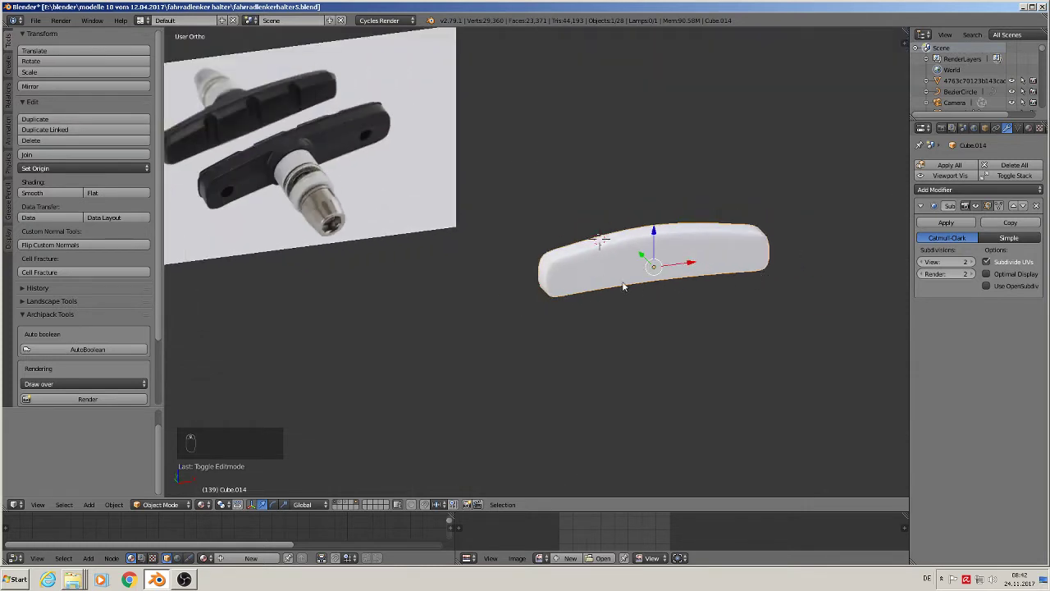
key(Tab)
scroll(624, 286, up, 2)
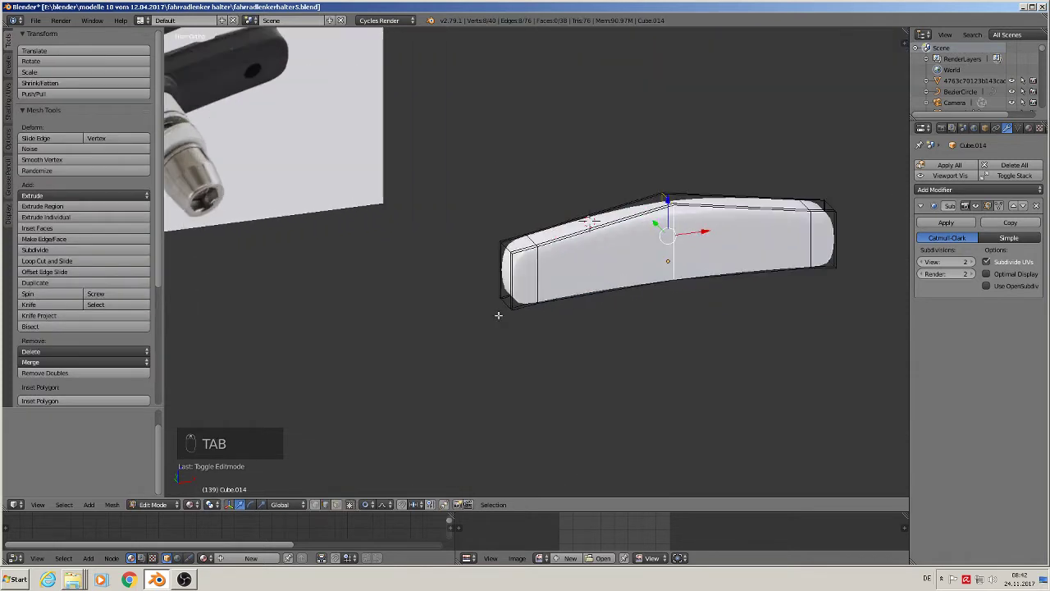
click(367, 505)
click(374, 493)
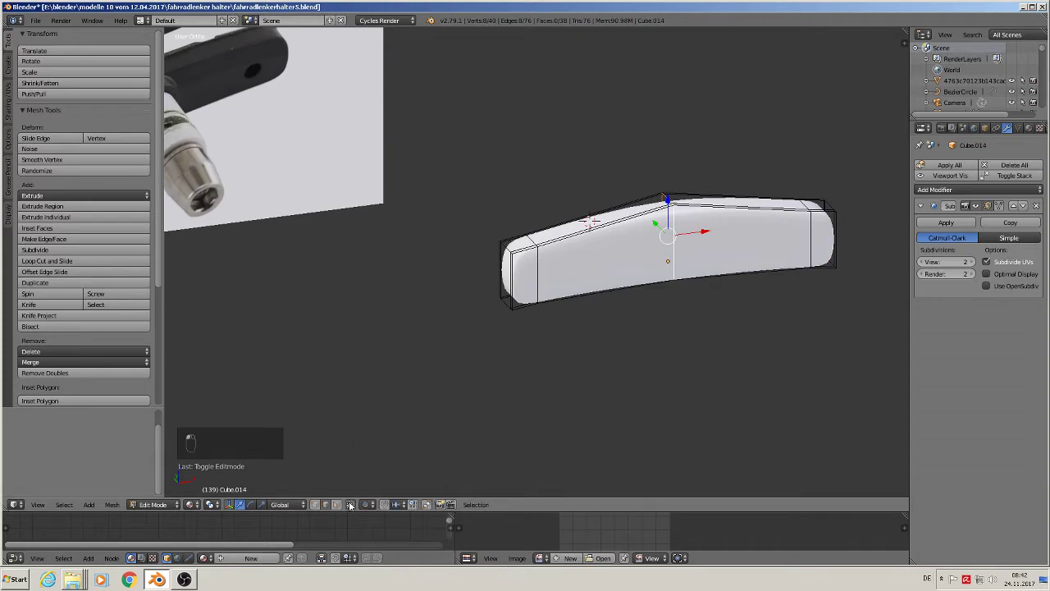
click(337, 505)
- Extrude the four large front faces of the pad by about -0.103 along Y
right_click(533, 273)
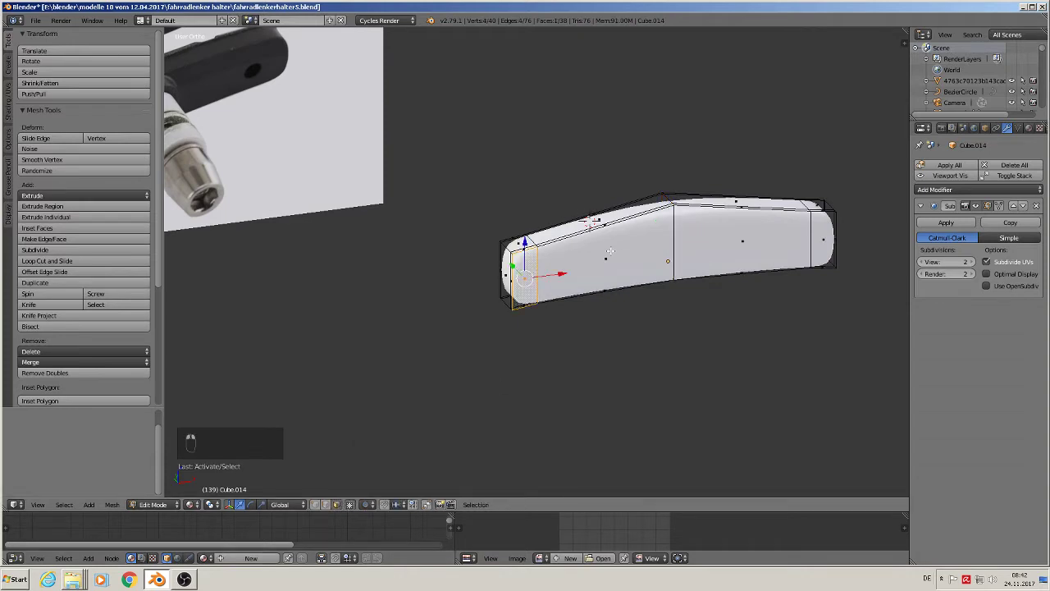
shift+right_click(607, 257)
shift+right_click(727, 246)
shift+right_click(823, 241)
middle_drag(822, 240, 774, 301)
key(e)
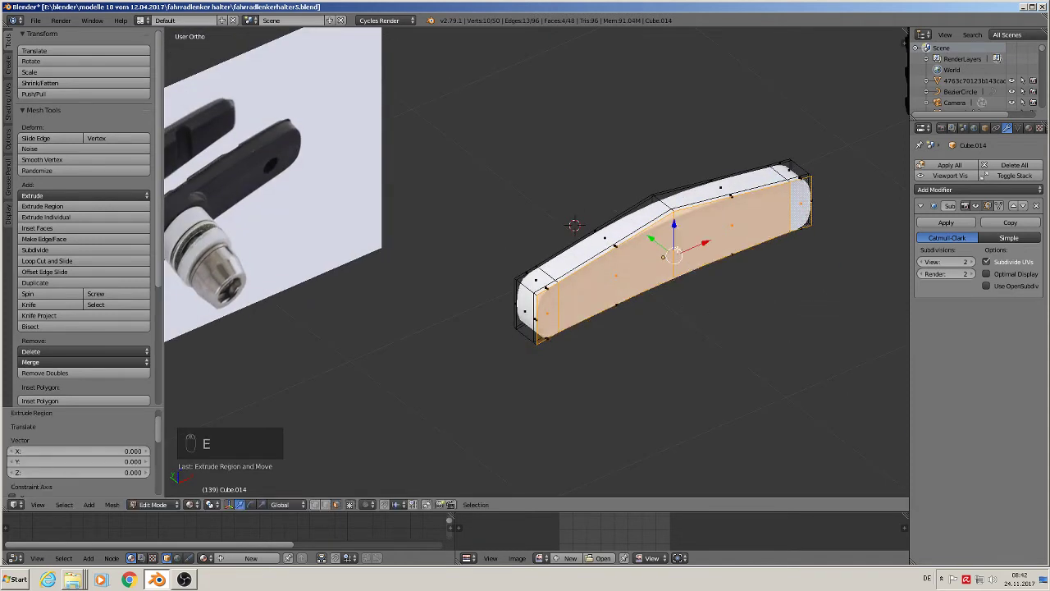
click(777, 340)
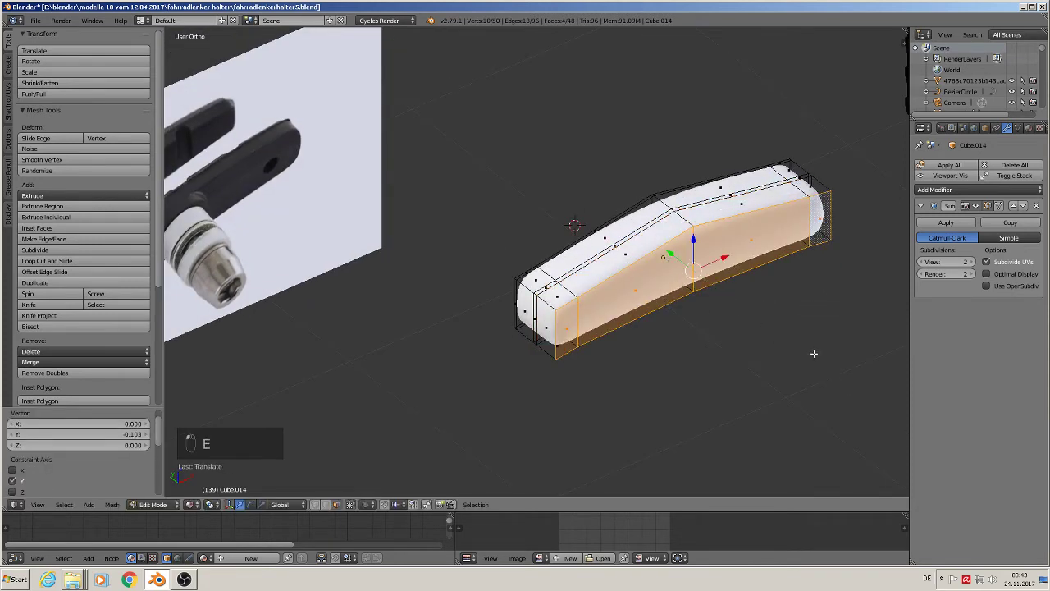
- Taper the extruded front by scaling its faces to about 0.859 and shift them about 0.005 along Y
key(s)
click(793, 347)
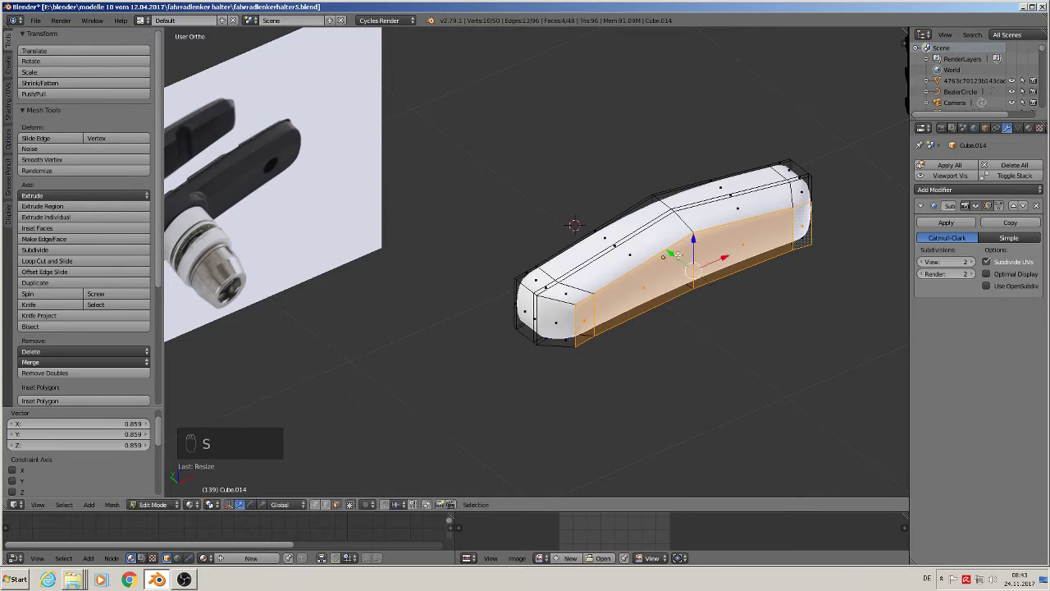
drag(676, 255, 639, 275)
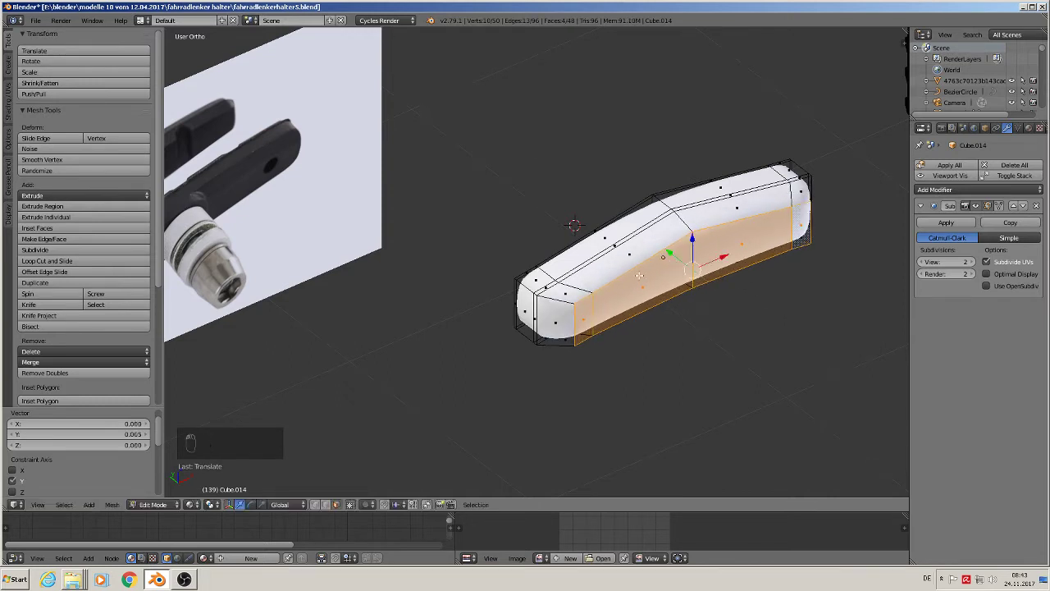
scroll(609, 311, down, 2)
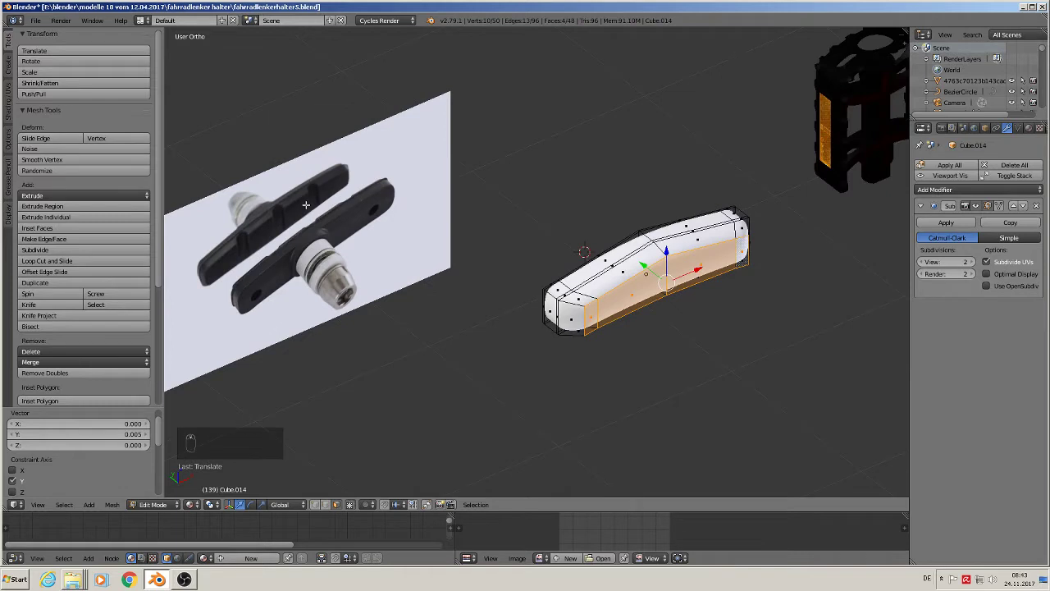
key(Tab)
middle_drag(706, 327, 649, 324)
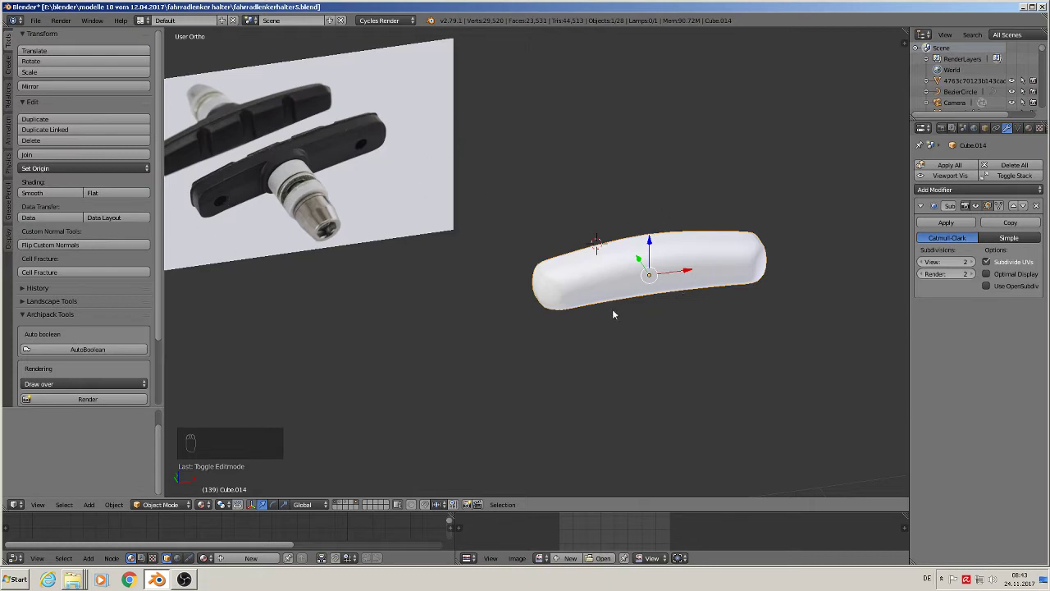
- Compare the pad's mesh and smoothed shape with the brake pad photo in front view
key(Tab)
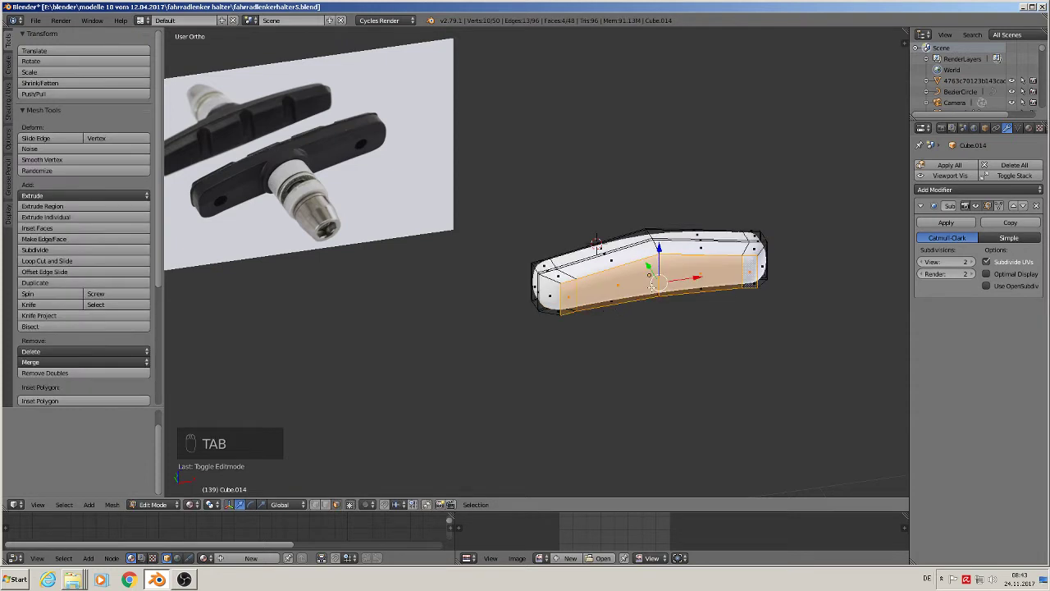
key(KP_1)
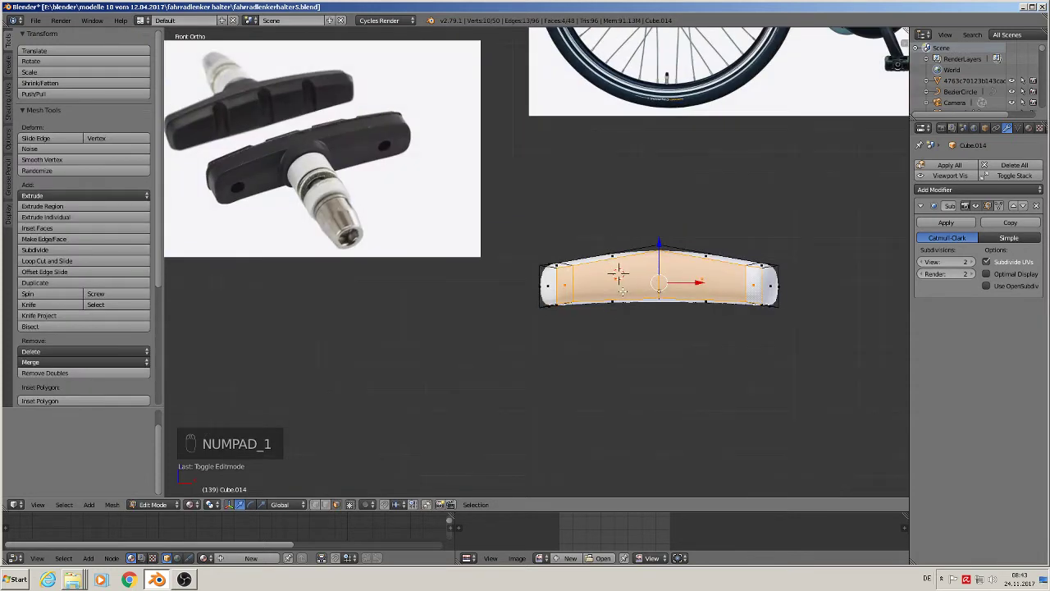
key(a)
key(a)
key(Tab)
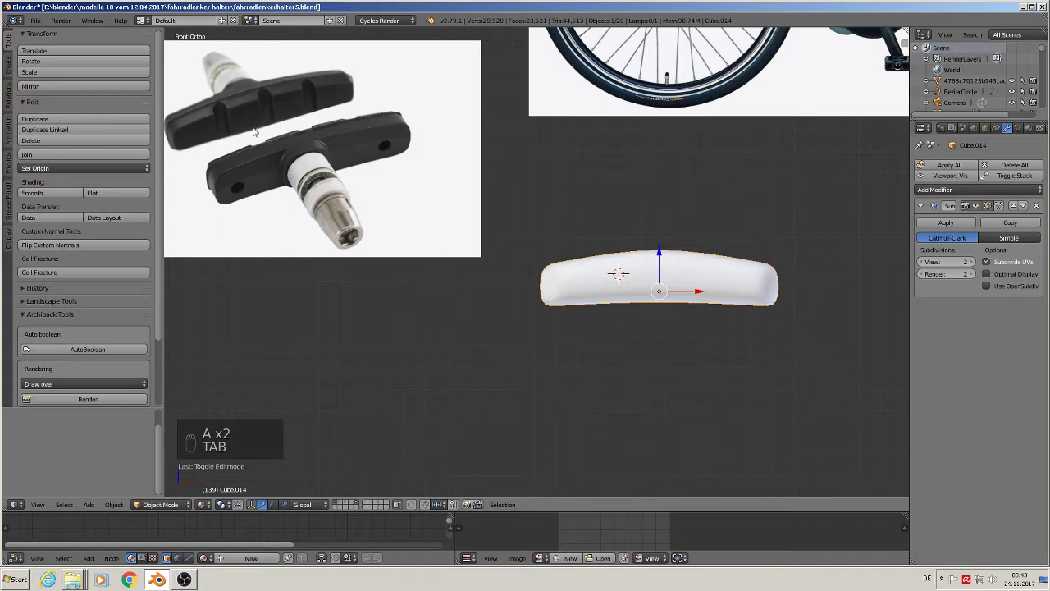
- Add a cylinder at the pad's left part, scale it down to fit within the pad's height, and shift it about -0.094 along X
click(609, 280)
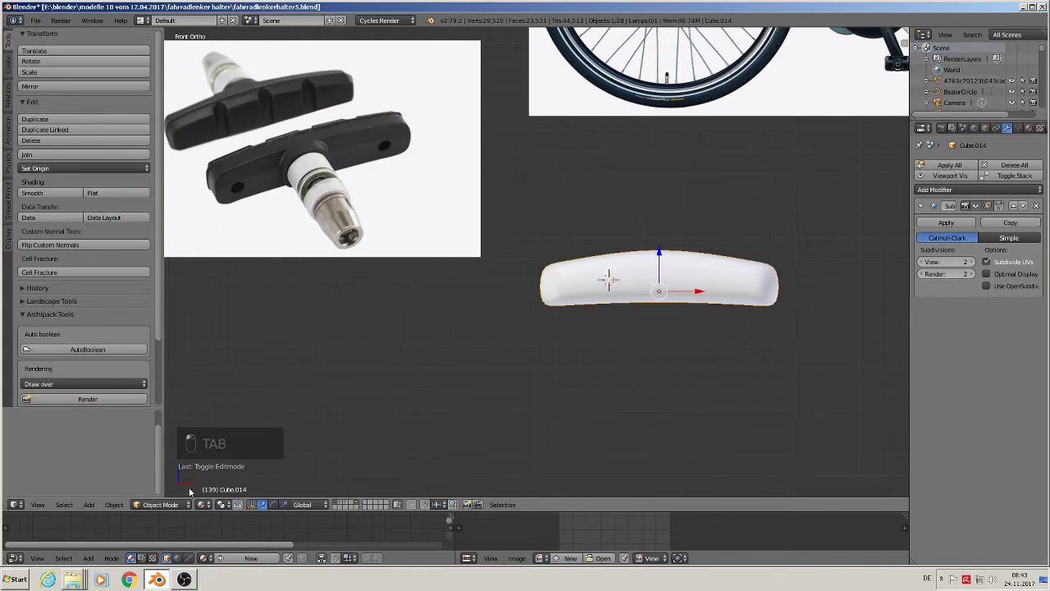
click(89, 505)
mouse_move(103, 491)
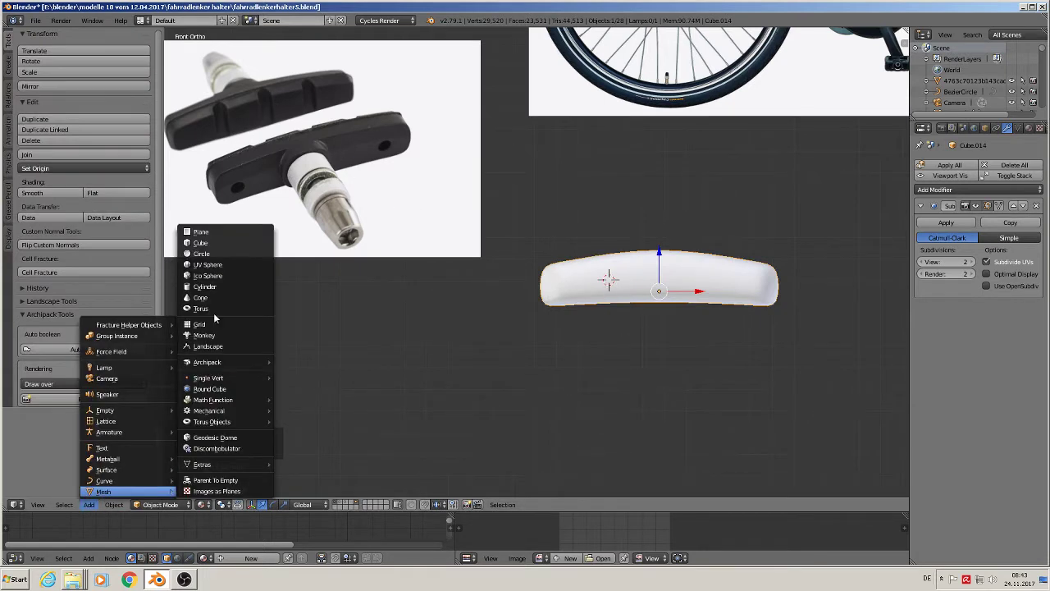
click(197, 287)
key(s)
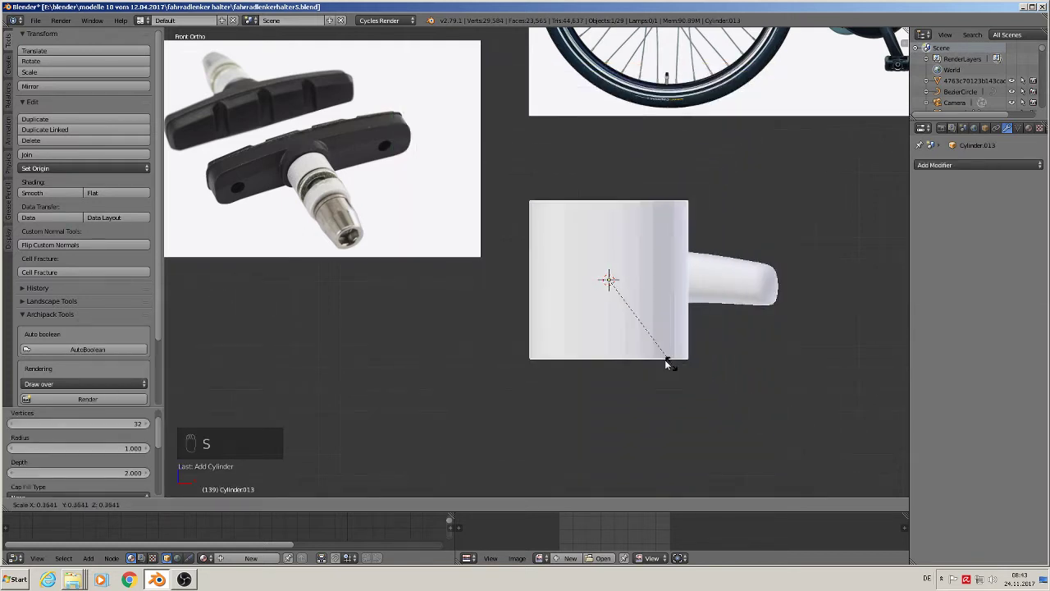
click(604, 293)
drag(642, 282, 623, 282)
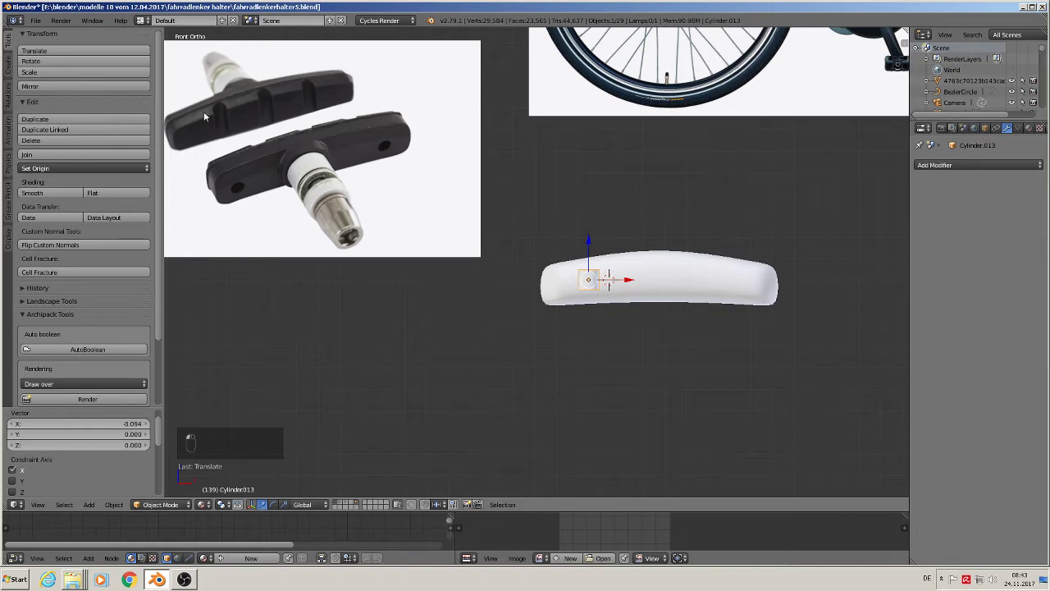
- Stretch the cylinder about 4.609 along Z, shift it about 0.051 along X, and scale it uniformly to about 0.885
key(s)
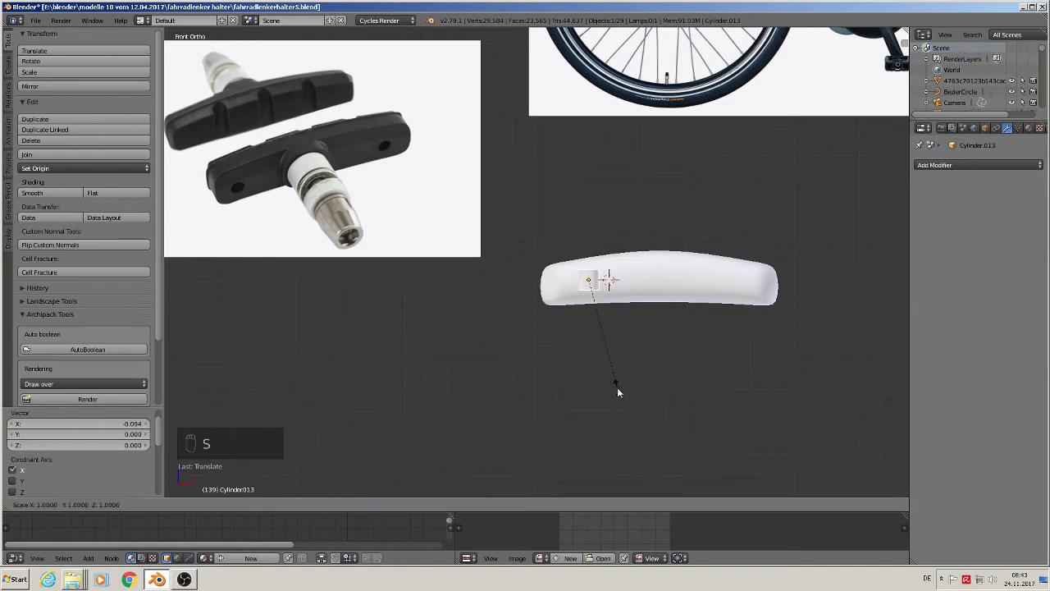
key(z)
click(635, 327)
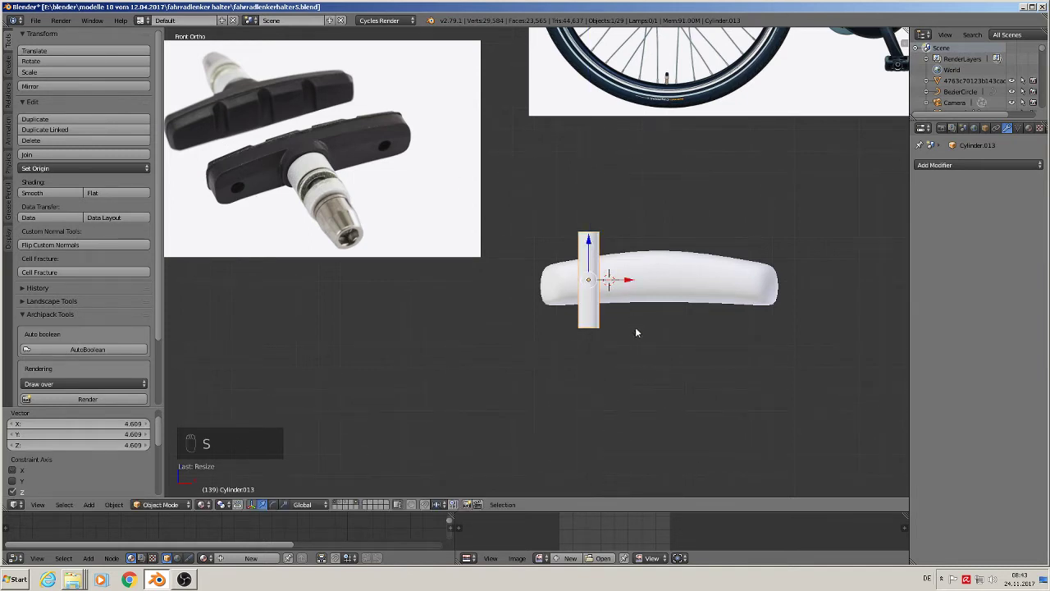
key(g)
key(x)
click(643, 289)
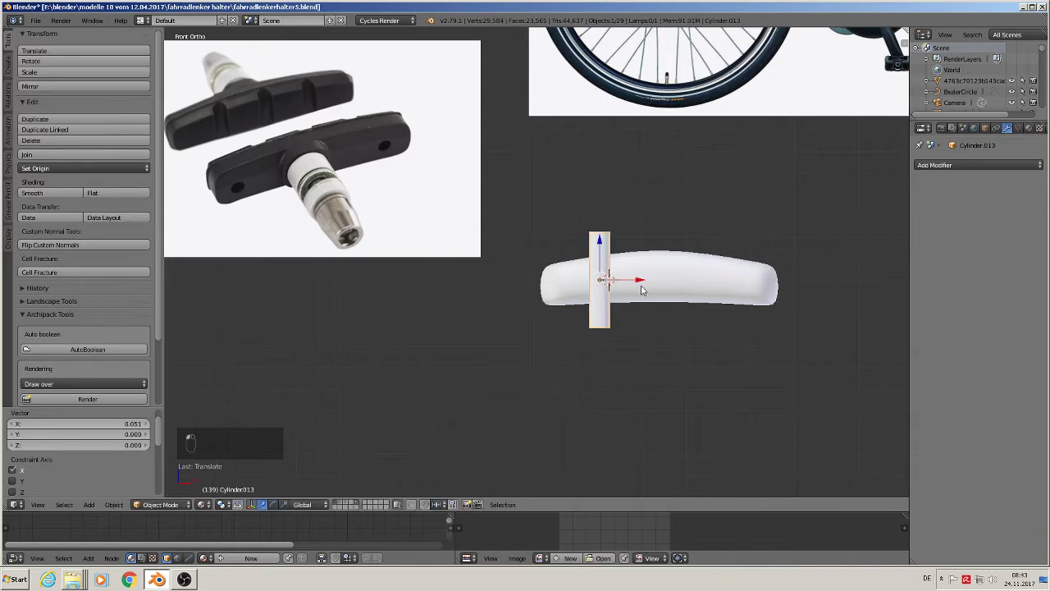
key(s)
click(683, 355)
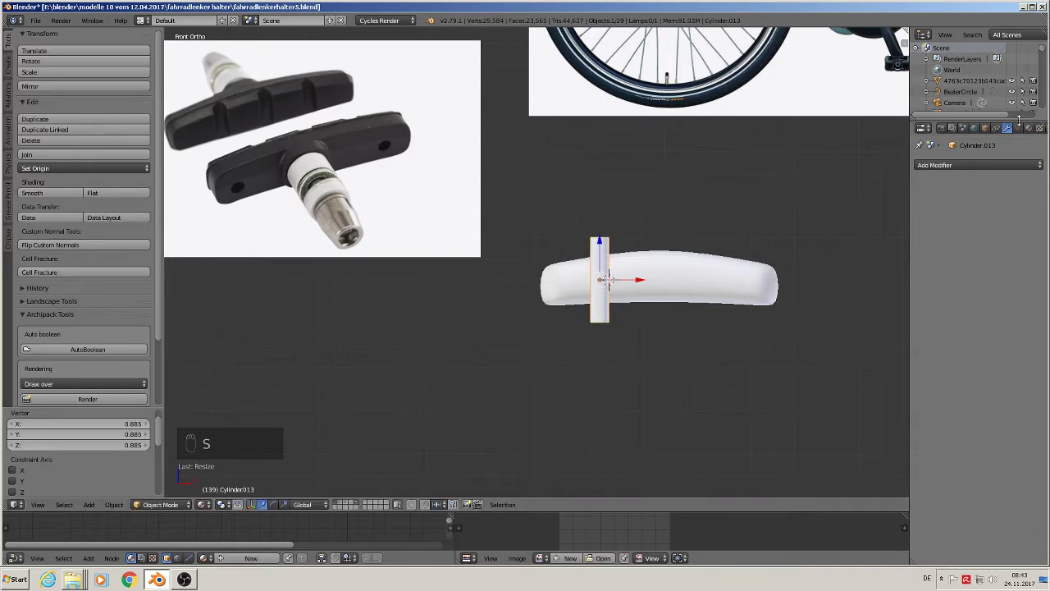
- Array the cylinder into three copies along X with a relative offset of 3.5
click(989, 165)
click(849, 188)
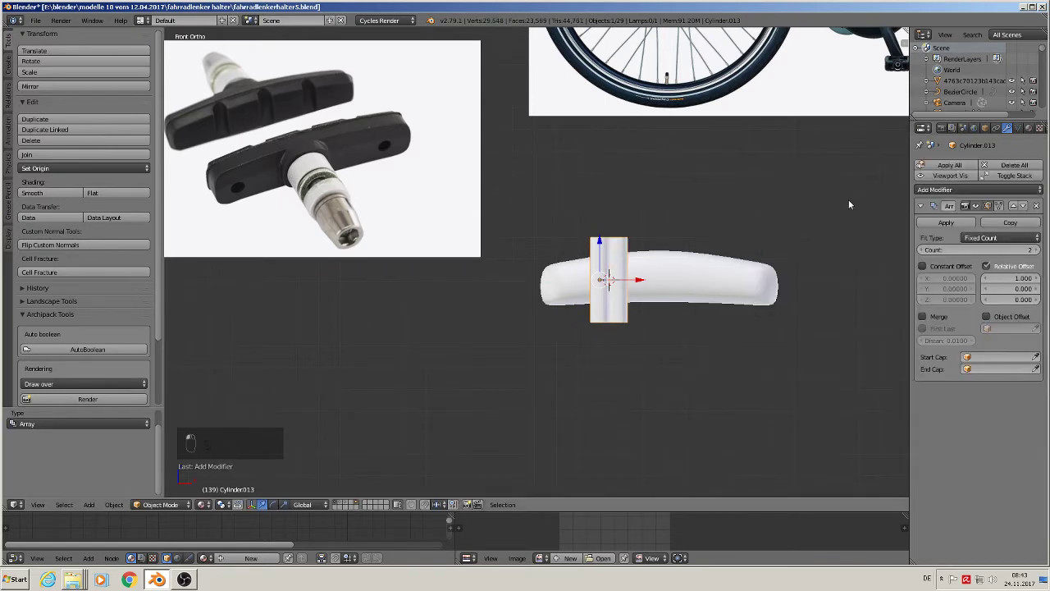
click(1003, 288)
drag(1003, 288, 920, 288)
click(1004, 288)
text(0)
click(1030, 394)
drag(1009, 278, 1044, 278)
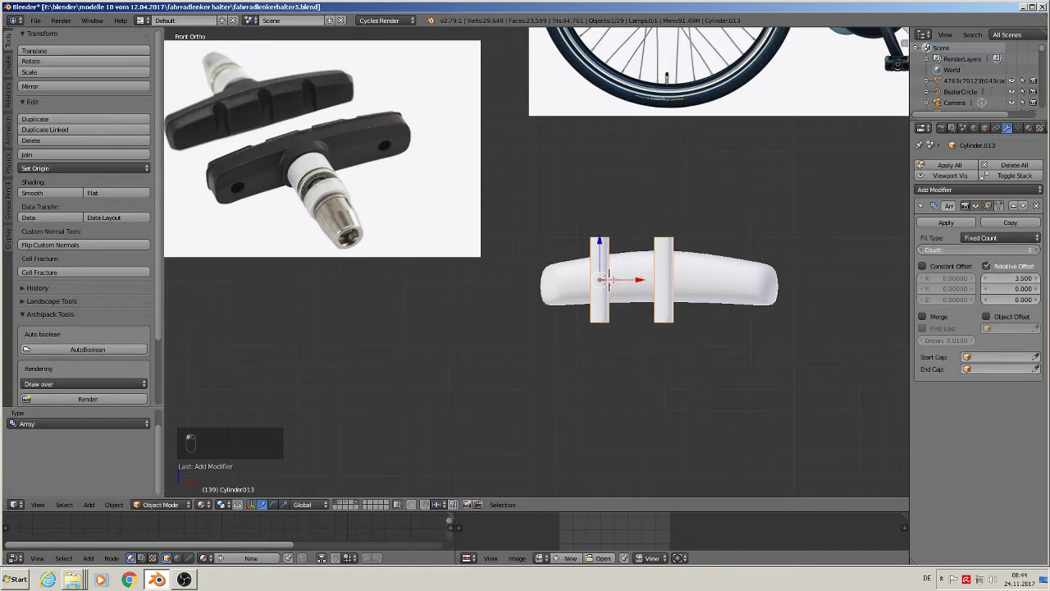
click(1037, 250)
- Align the three cylinders with the pad's front by moving them about -0.028 along X and 0.003 along Y
drag(642, 282, 638, 289)
middle_drag(638, 289, 646, 322)
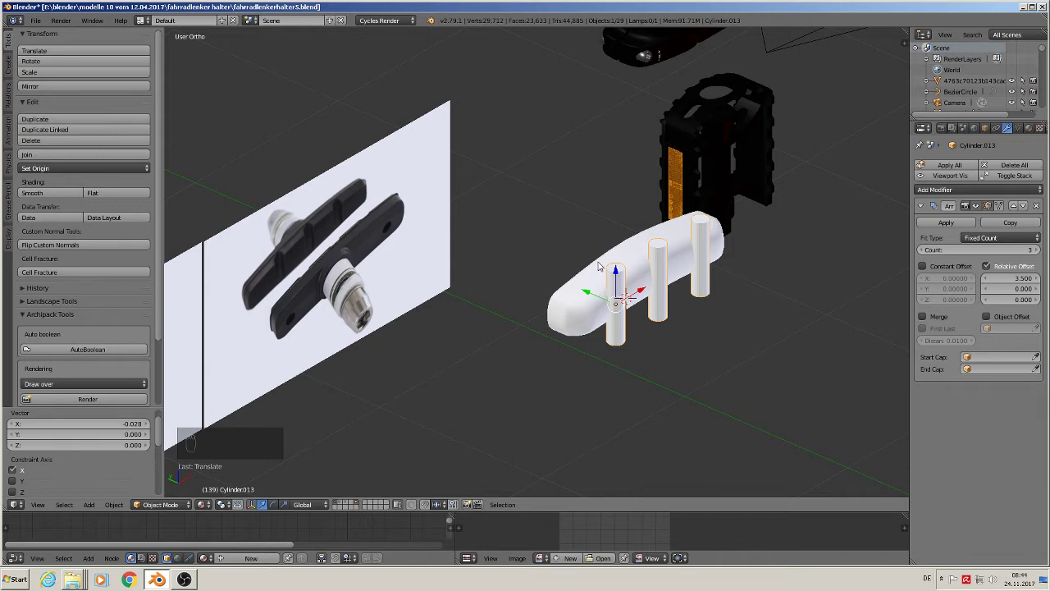
key(KP_7)
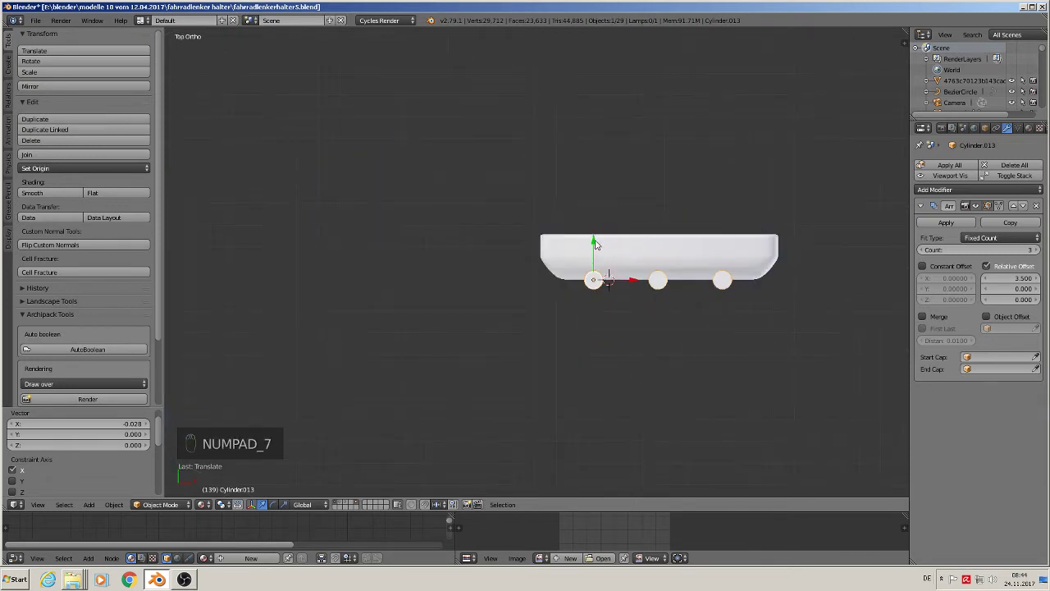
drag(595, 244, 598, 243)
middle_drag(696, 369, 760, 261)
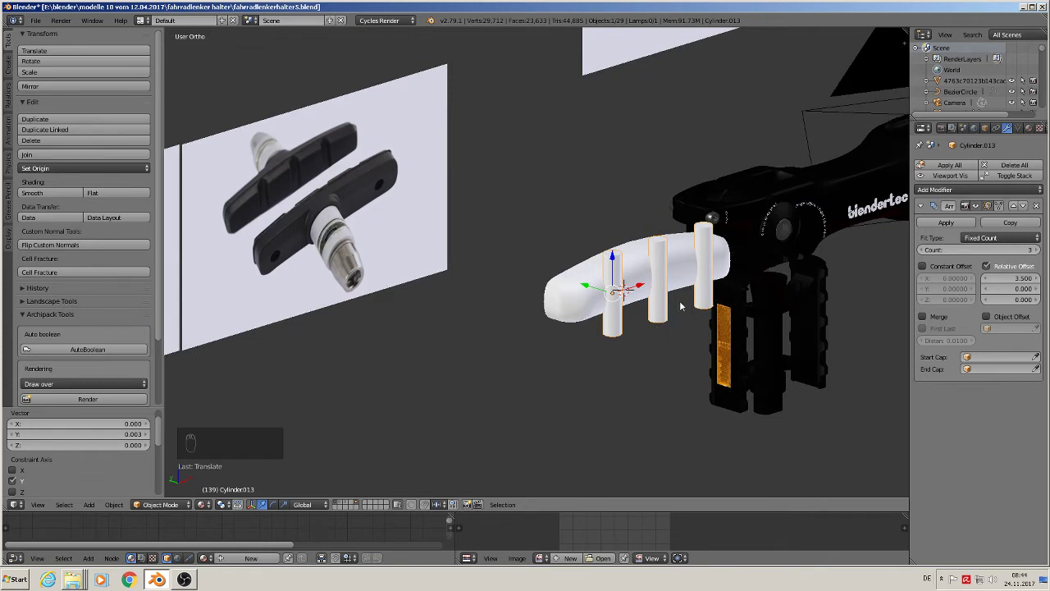
- Apply the cylinders' Array modifier and their rotation and scale, and set their origin to the geometry
key(KP_1)
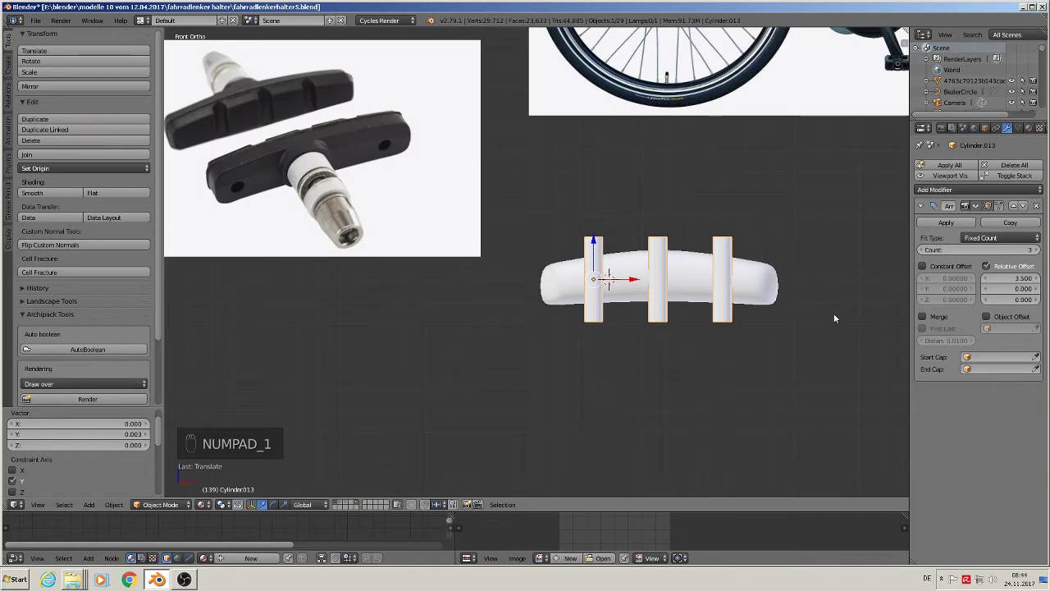
click(947, 223)
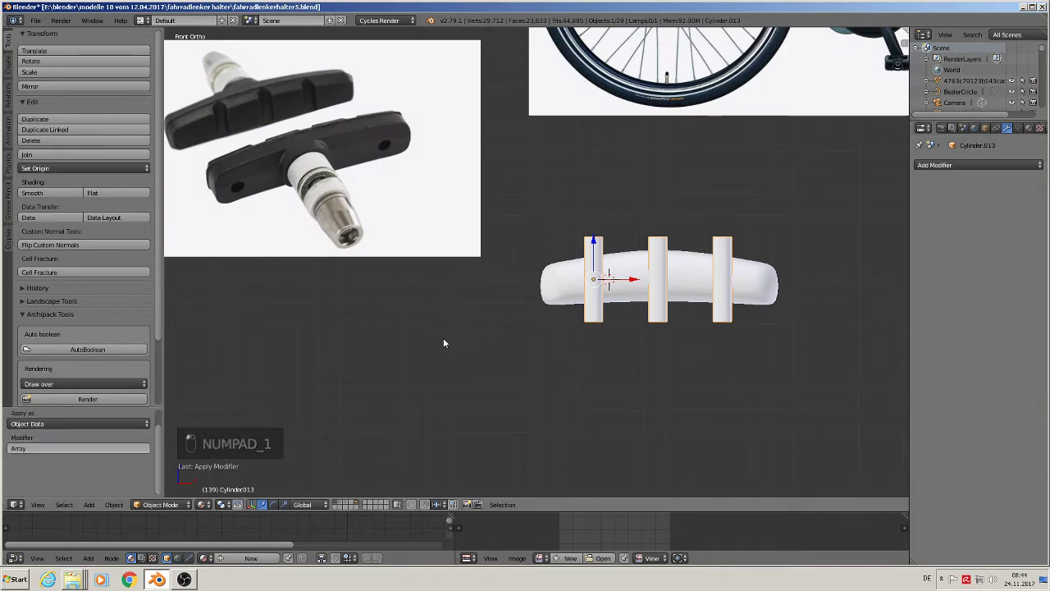
click(114, 505)
mouse_move(157, 421)
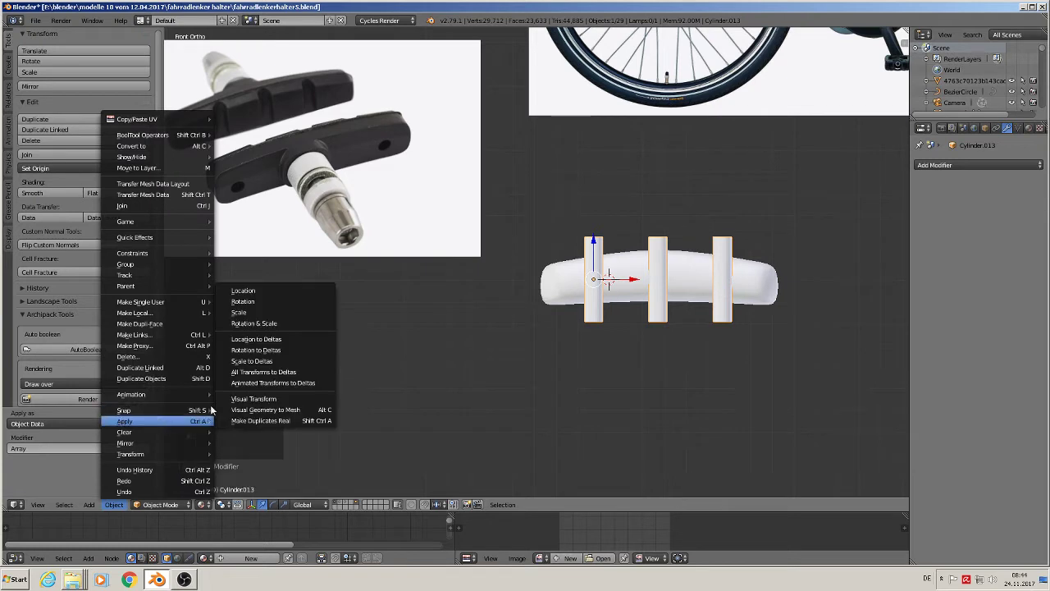
click(251, 322)
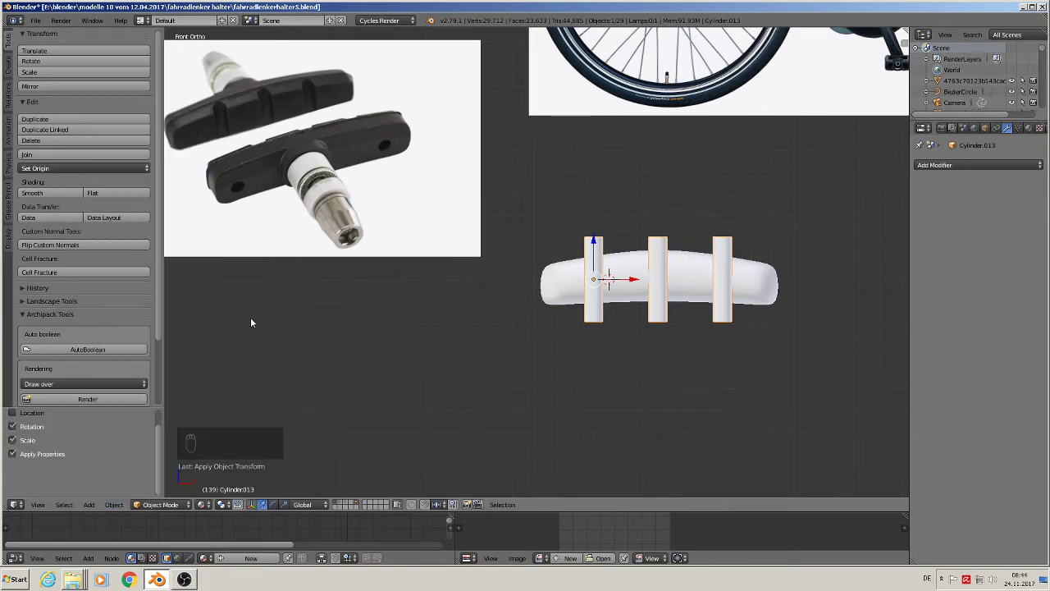
click(90, 169)
click(86, 195)
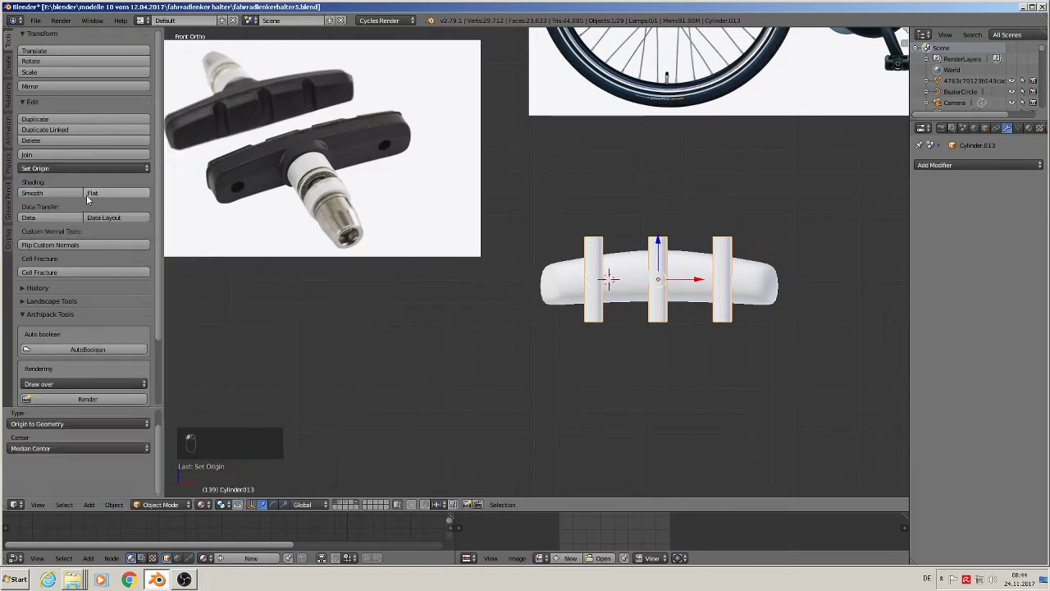
- Apply the Subdivision Surface modifier on the brake pad and its rotation and scale
click(550, 277)
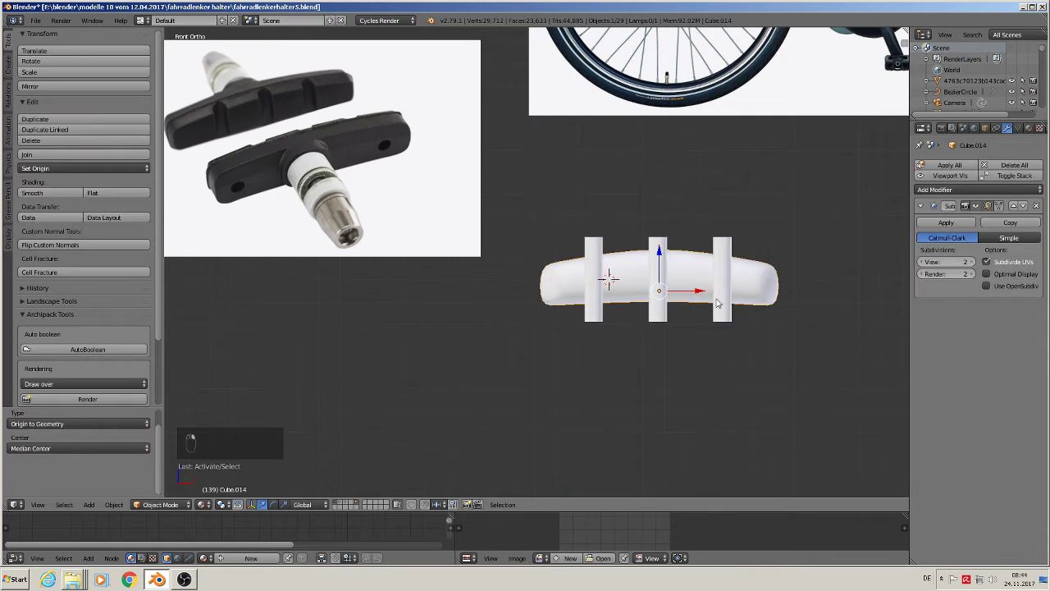
click(946, 223)
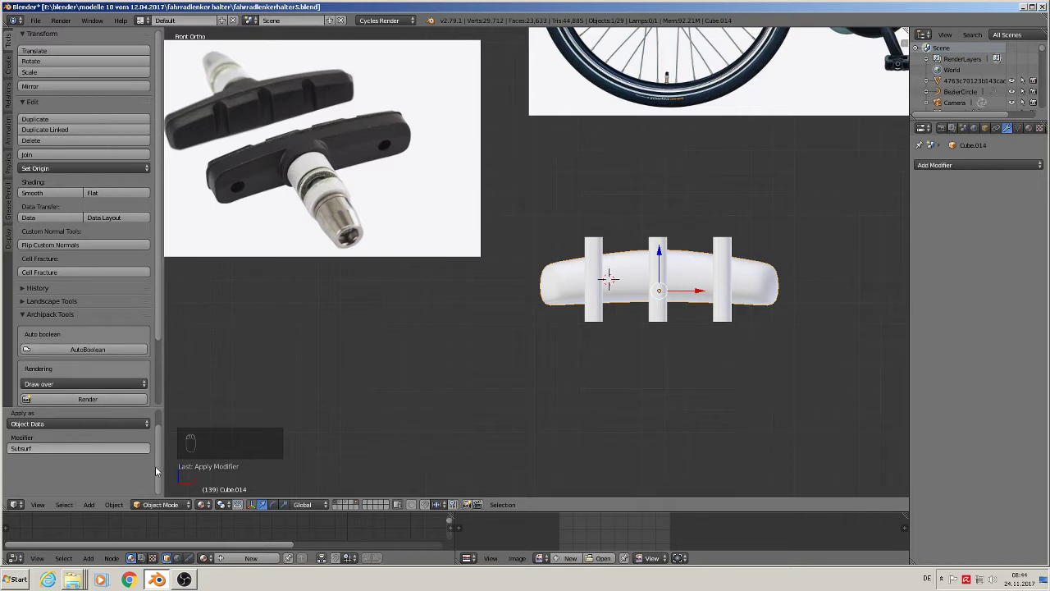
click(113, 504)
mouse_move(145, 425)
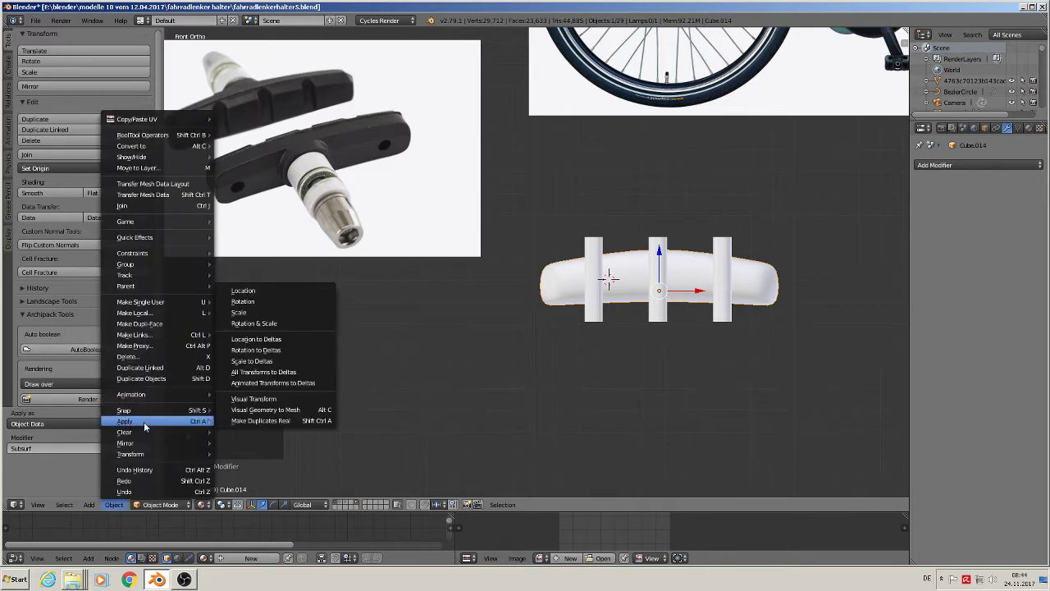
click(274, 323)
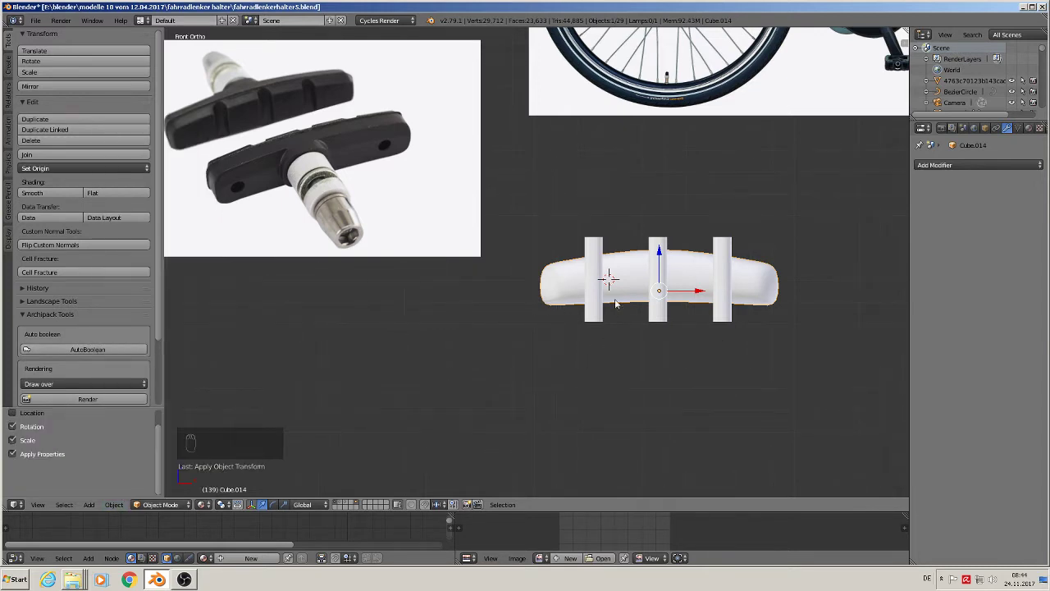
- Nudge the row of three cylinders about another 0.003 along Y into the pad's front
middle_drag(699, 289, 597, 397)
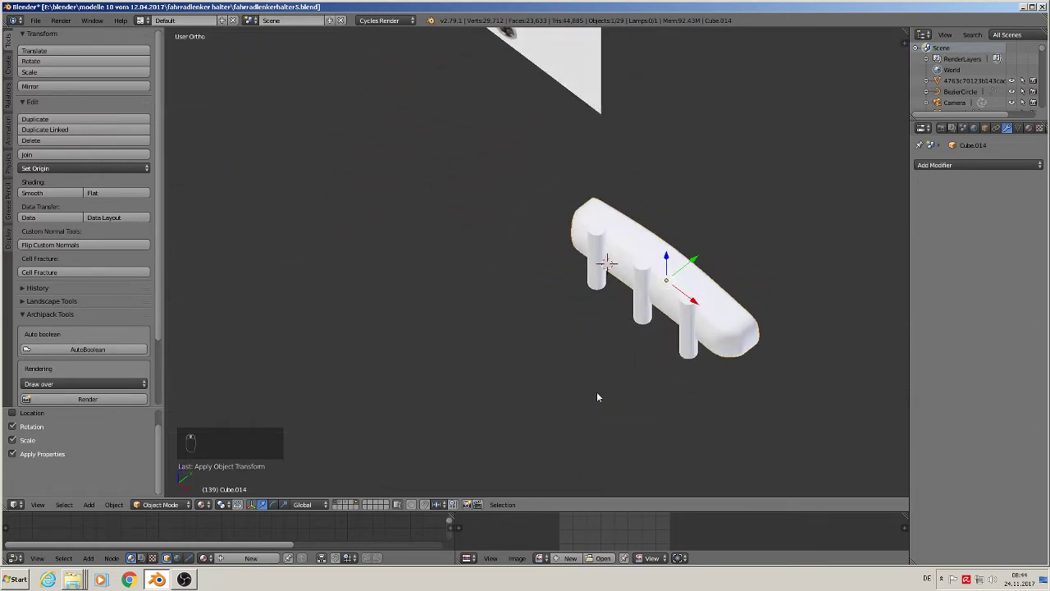
key(KP_1)
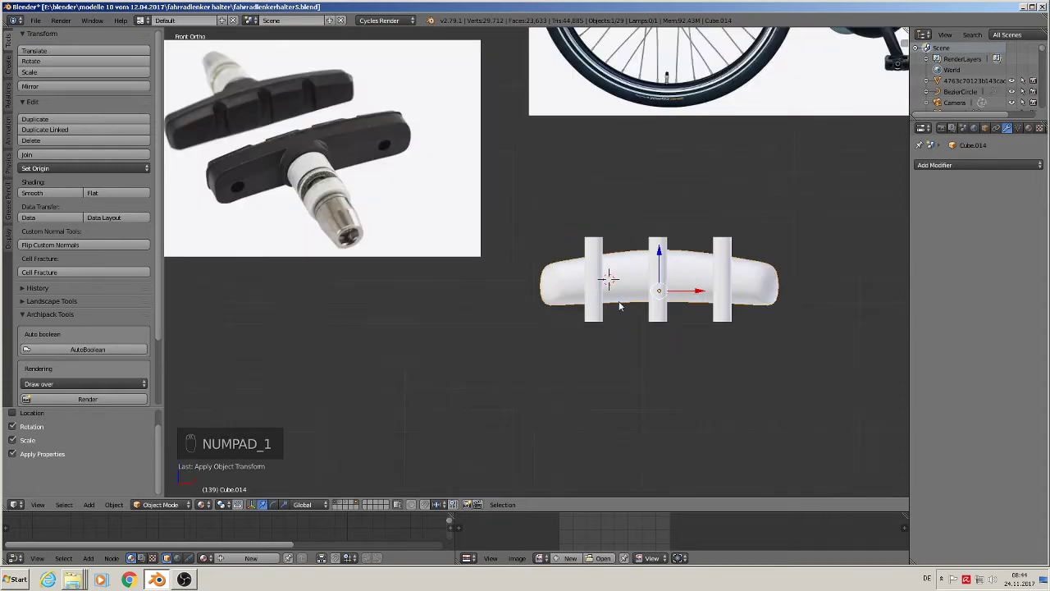
middle_drag(637, 311, 642, 454)
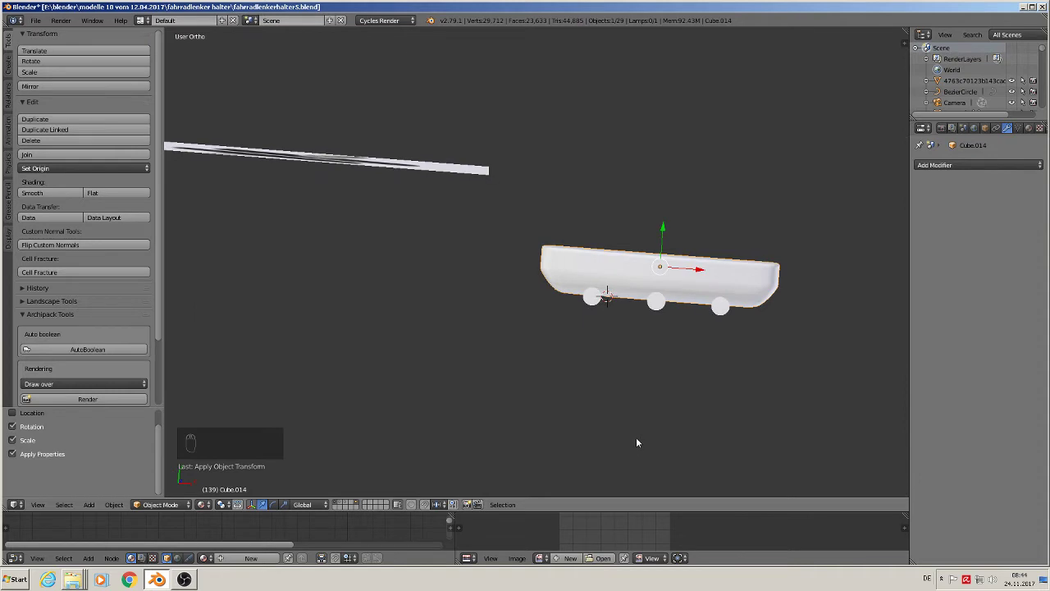
key(KP_7)
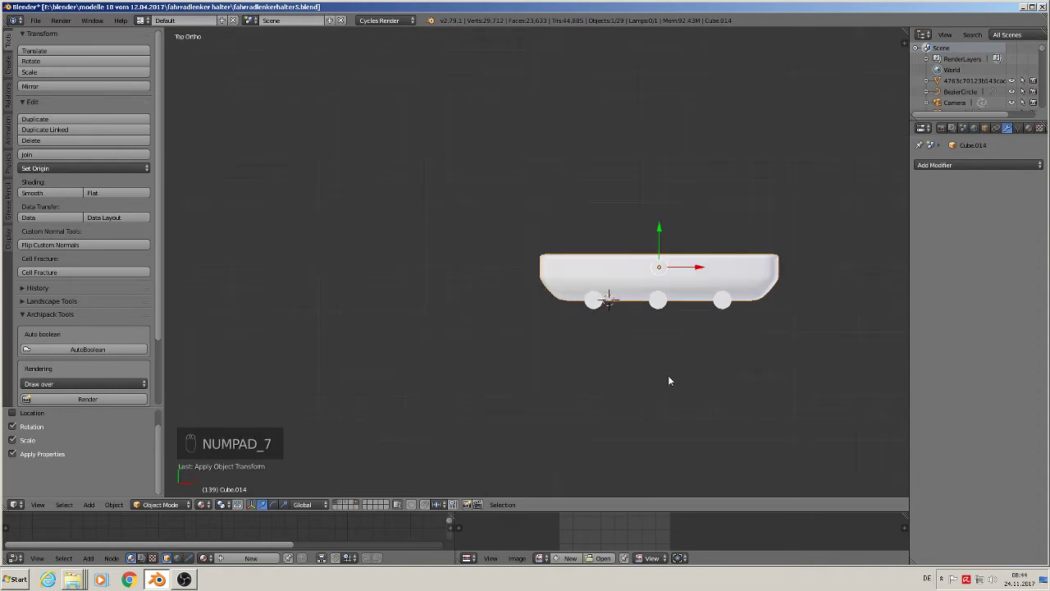
right_click(659, 301)
drag(659, 263, 659, 264)
key(KP_1)
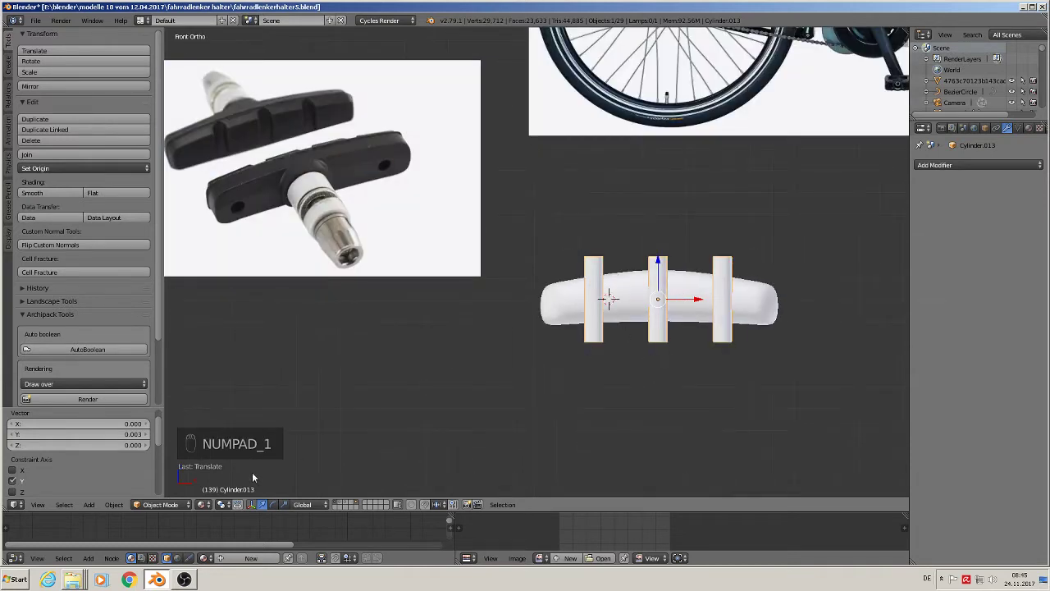
- Add a Boolean modifier to the brake pad, set to Difference with Cylinder.013 as the cutting object
right_click(644, 299)
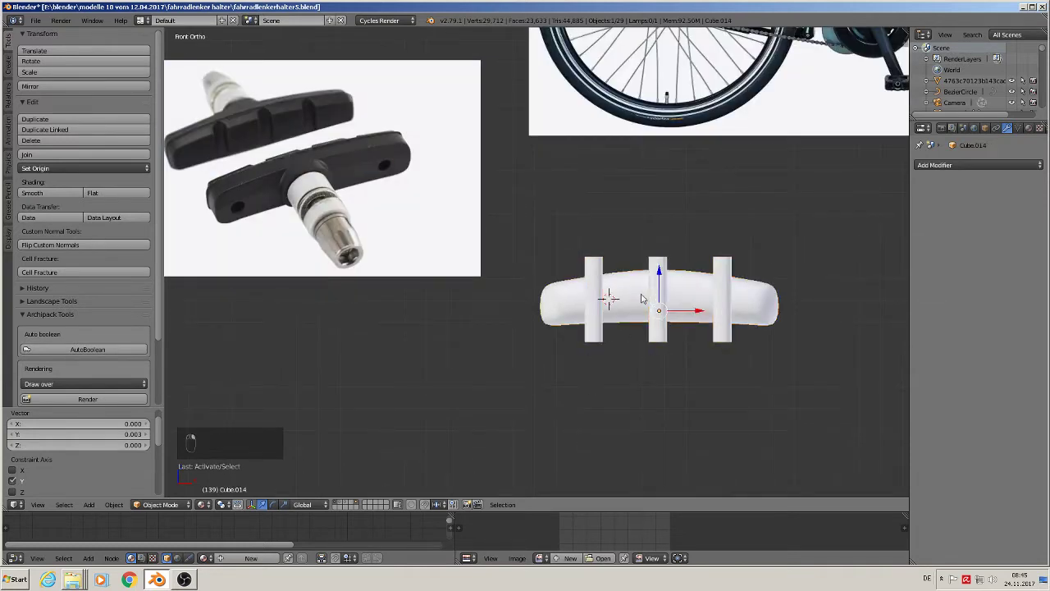
click(977, 164)
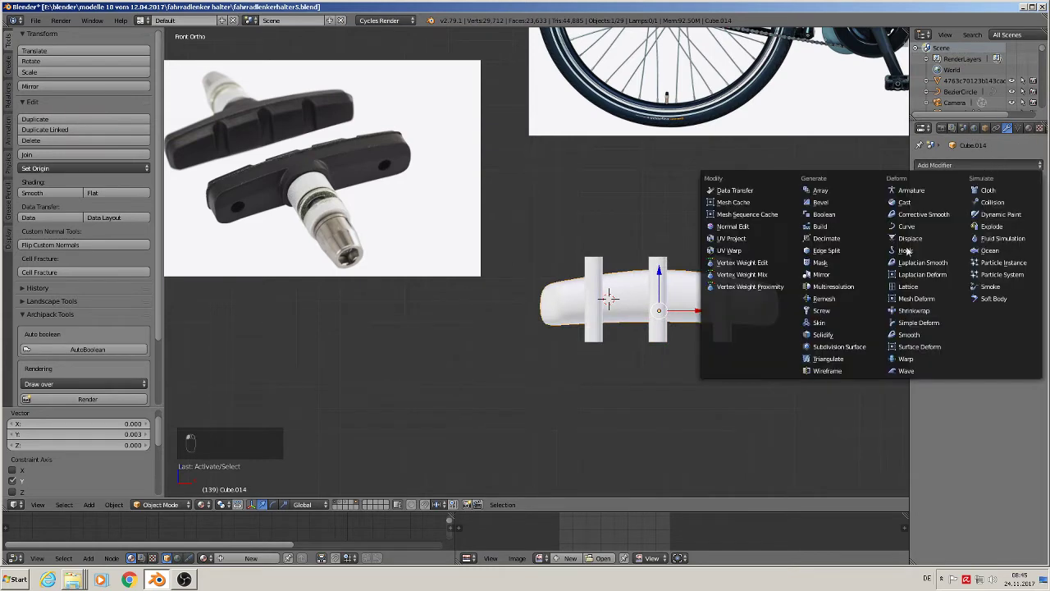
click(845, 214)
click(947, 251)
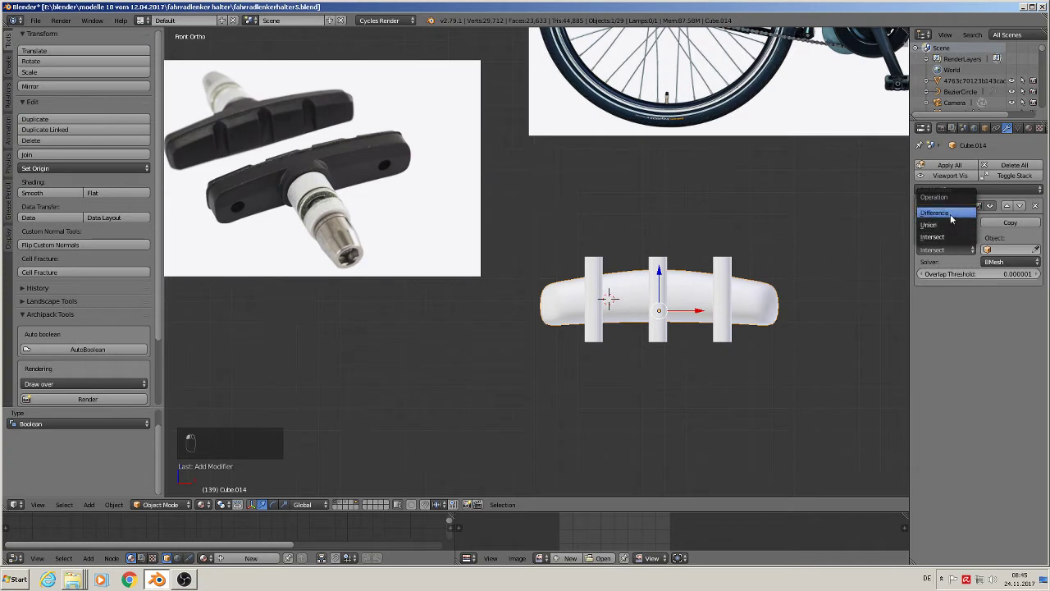
click(950, 214)
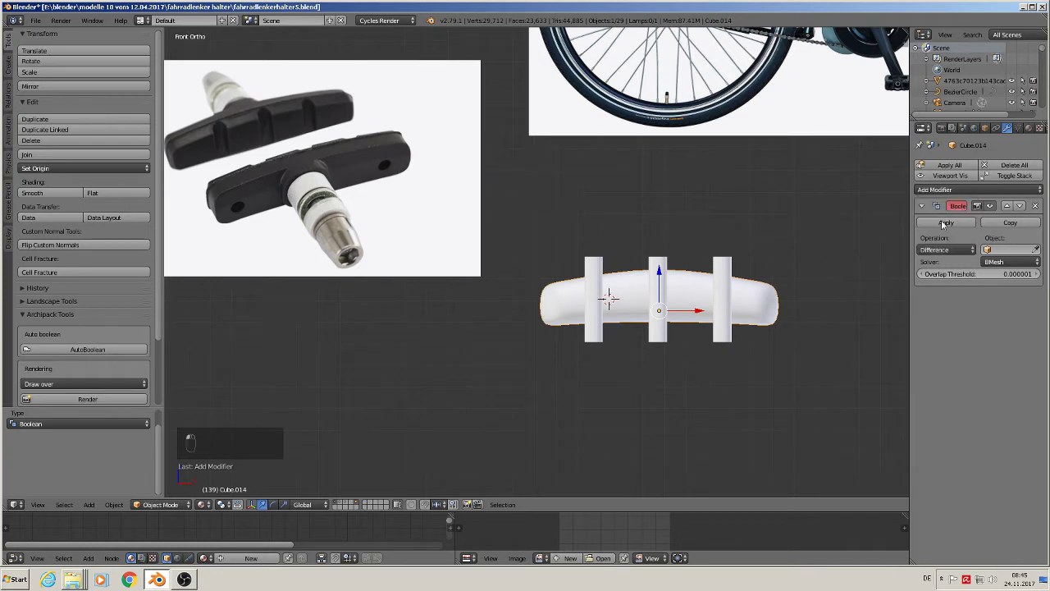
click(1004, 251)
scroll(977, 345, down, 19)
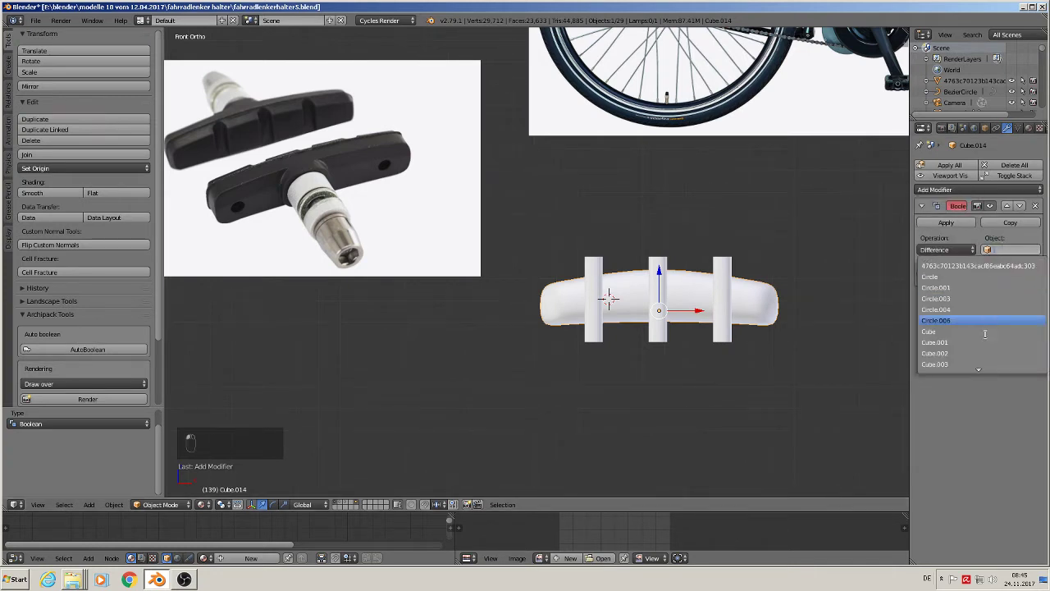
scroll(977, 346, down, 4)
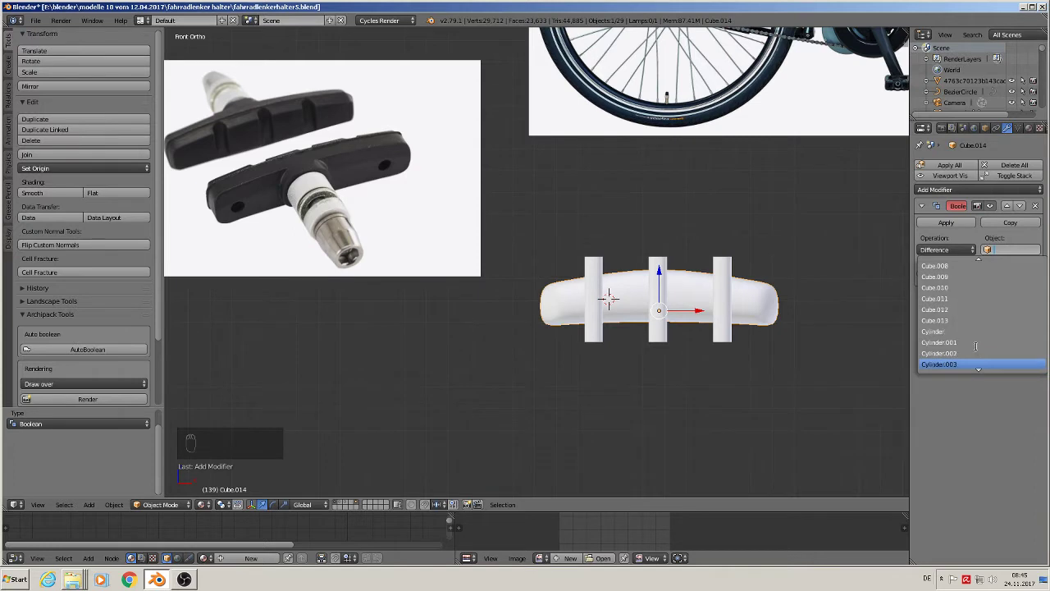
scroll(976, 346, down, 13)
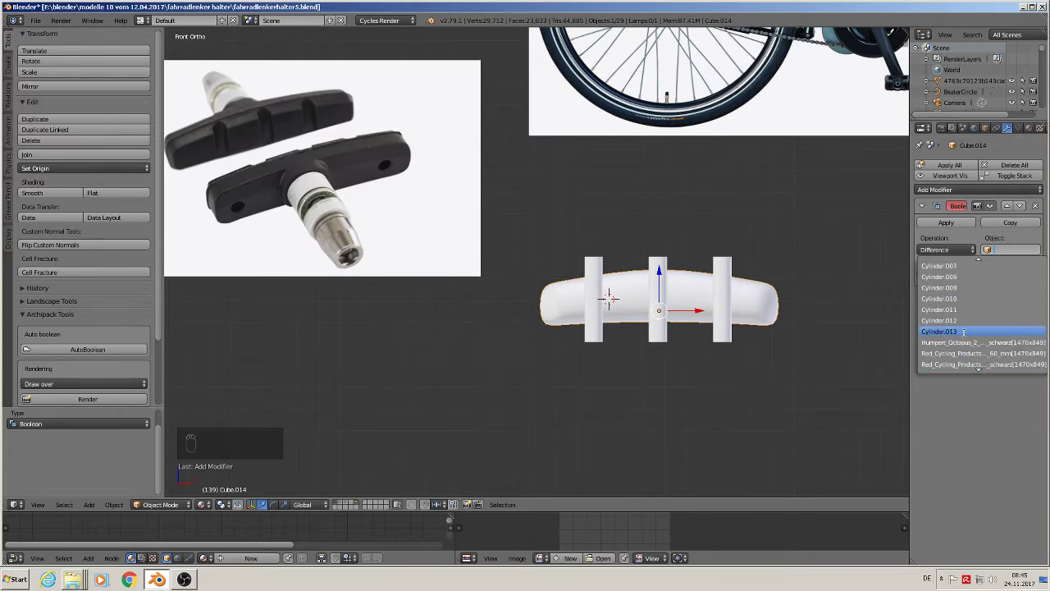
click(964, 332)
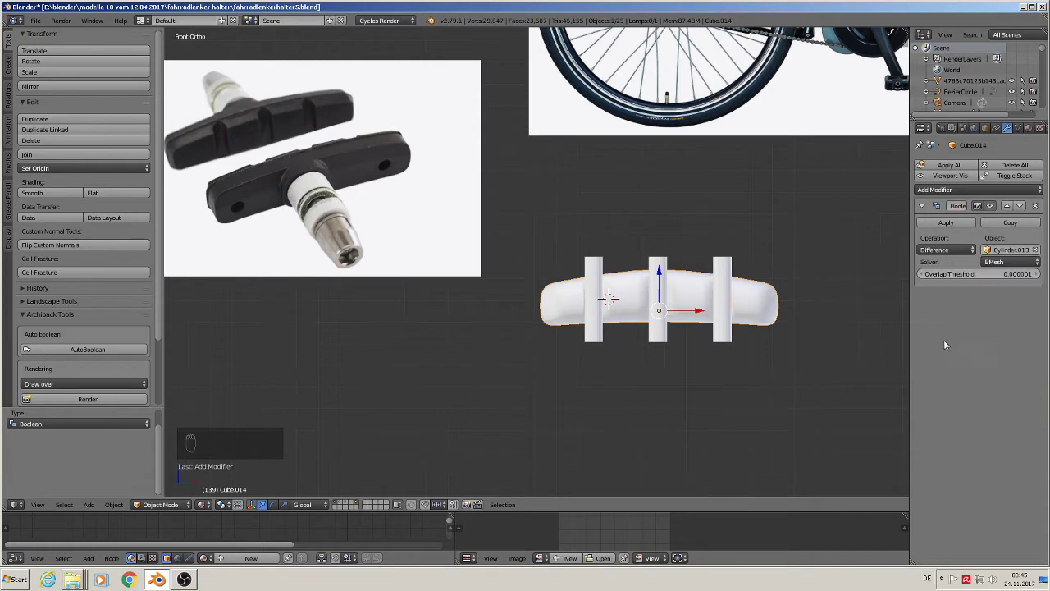
- Apply the brake pad's Boolean modifier and move the row of three cutting cylinders about 0.718 up along Z, clear of the pad
click(947, 223)
right_click(661, 297)
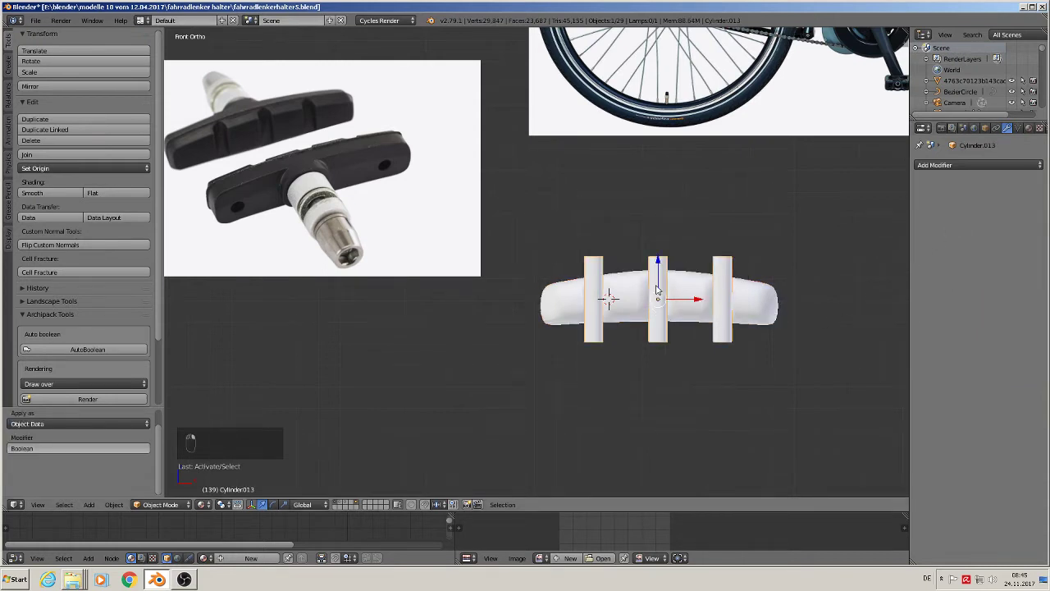
drag(668, 272, 678, 106)
middle_drag(656, 271, 687, 299)
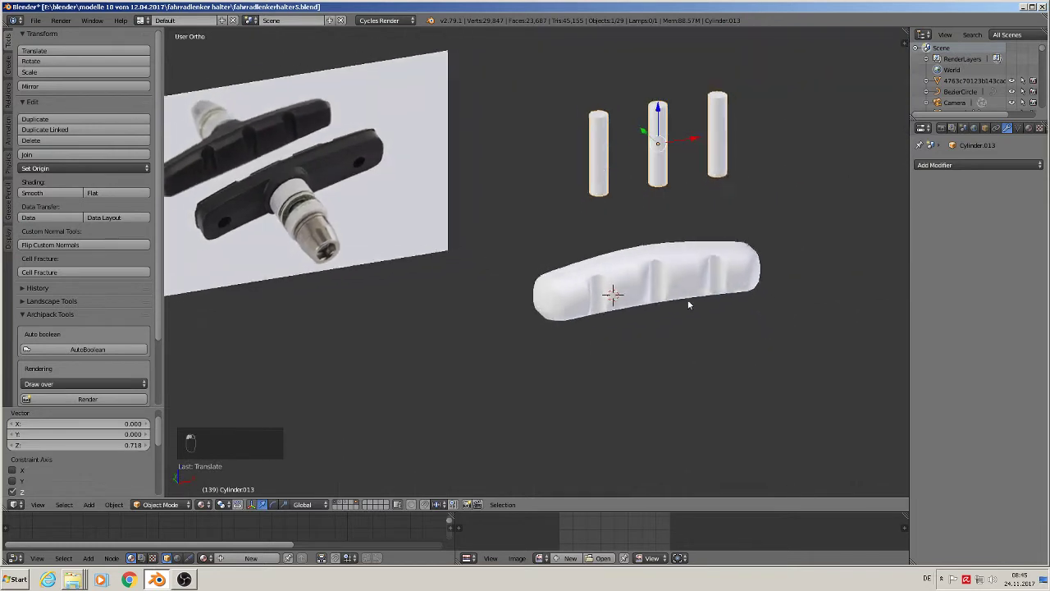
scroll(661, 275, up, 4)
scroll(627, 291, down, 3)
shift+middle_drag(452, 290, 716, 326)
shift+middle_drag(734, 284, 418, 230)
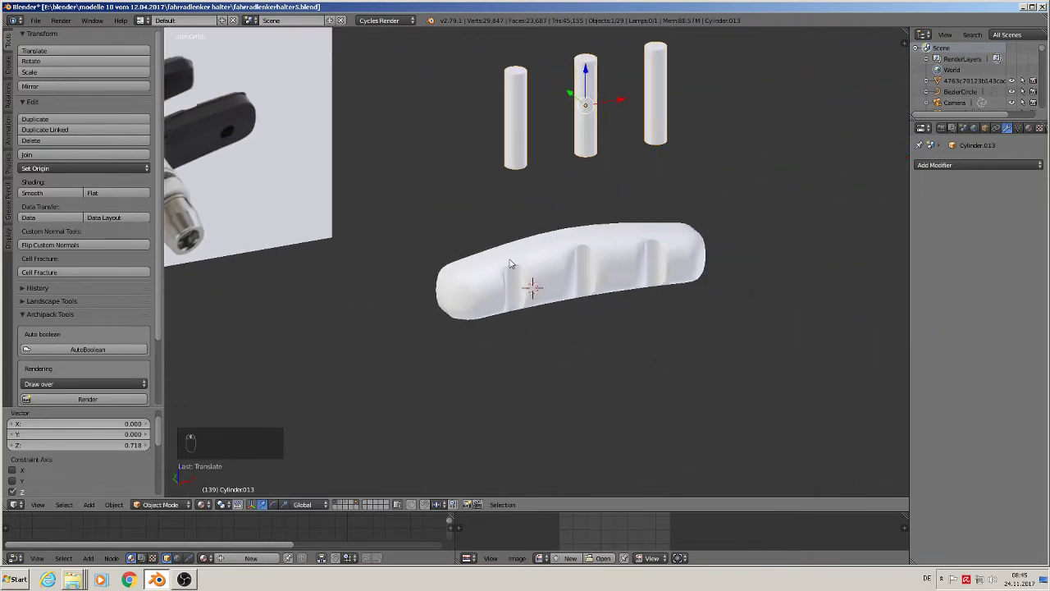
scroll(578, 272, up, 4)
- Shade the brake pad smooth and add an Edge Split modifier to it
right_click(555, 270)
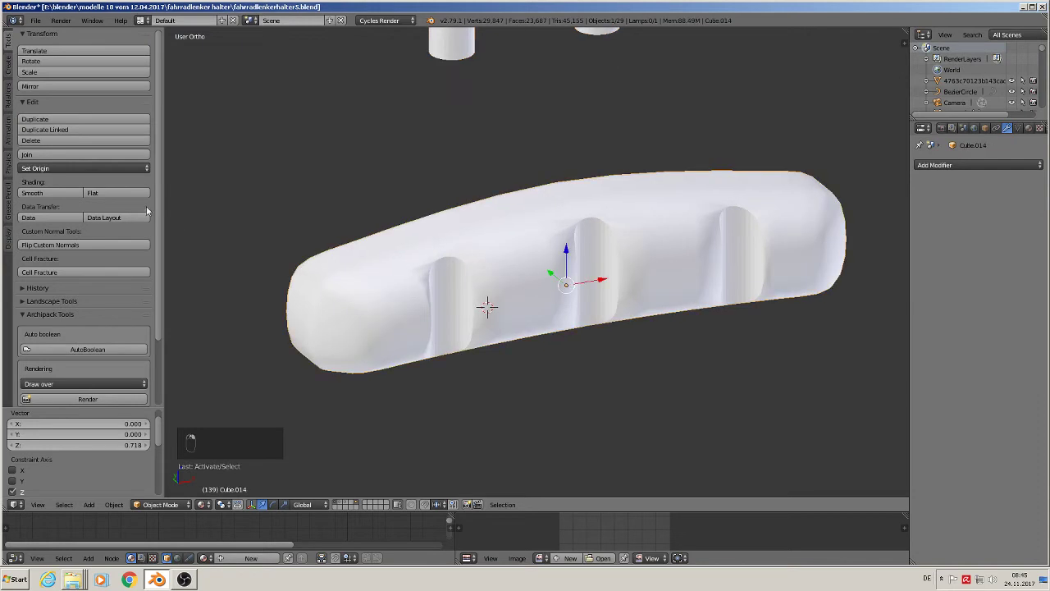
click(49, 193)
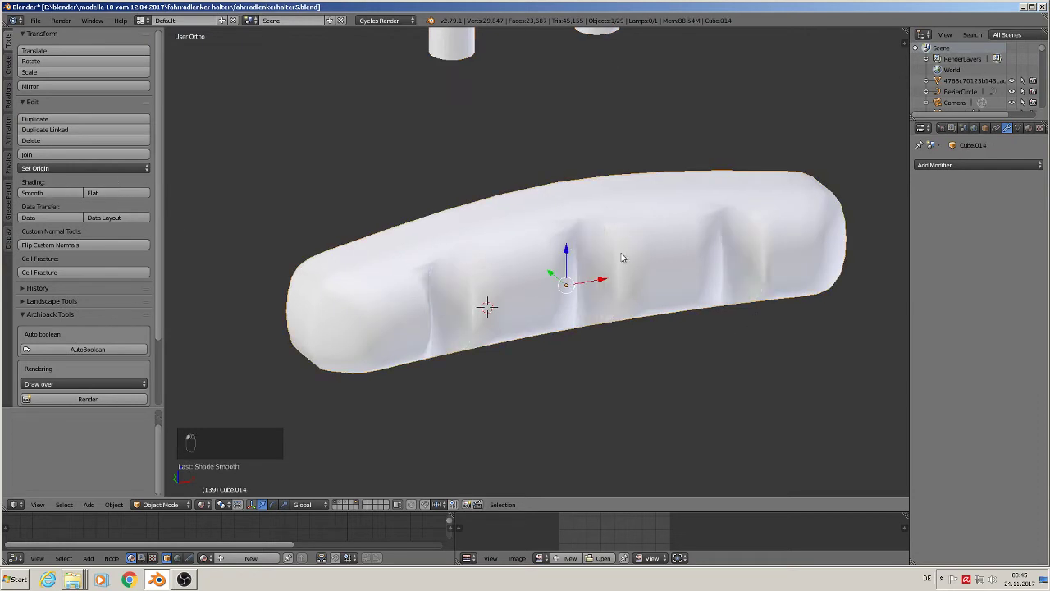
click(976, 165)
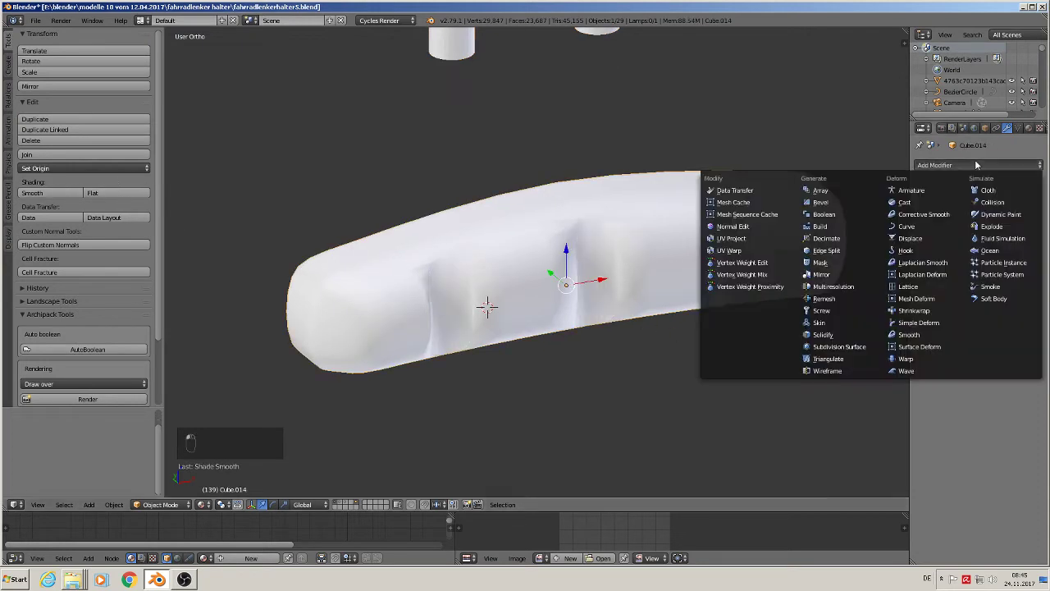
click(827, 250)
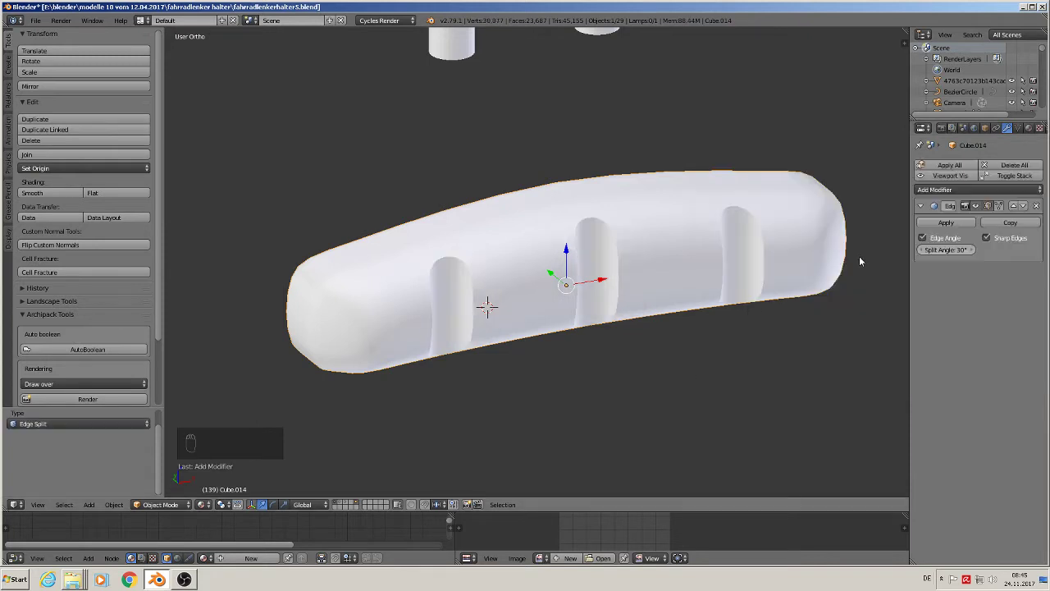
- Extrude the narrow face loop running around the pad's body behind the grooves and scale it outward to about 1.046
middle_drag(630, 322, 574, 316)
scroll(574, 311, down, 3)
shift+middle_drag(459, 305, 803, 382)
shift+middle_drag(488, 261, 420, 406)
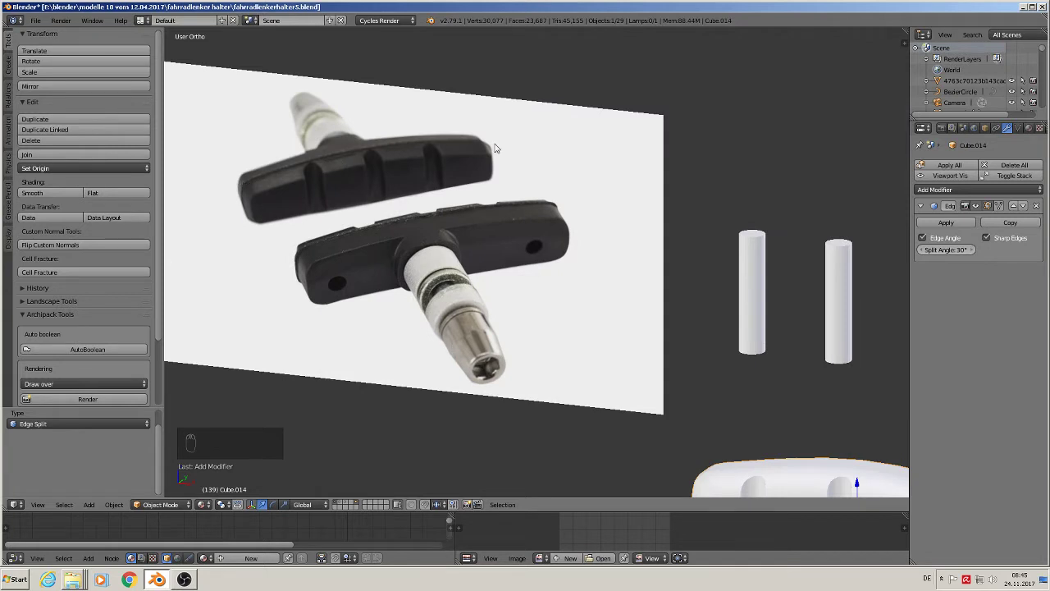
shift+middle_drag(725, 405, 690, 217)
middle_drag(751, 319, 791, 361)
key(Tab)
scroll(790, 335, up, 3)
scroll(774, 331, up, 2)
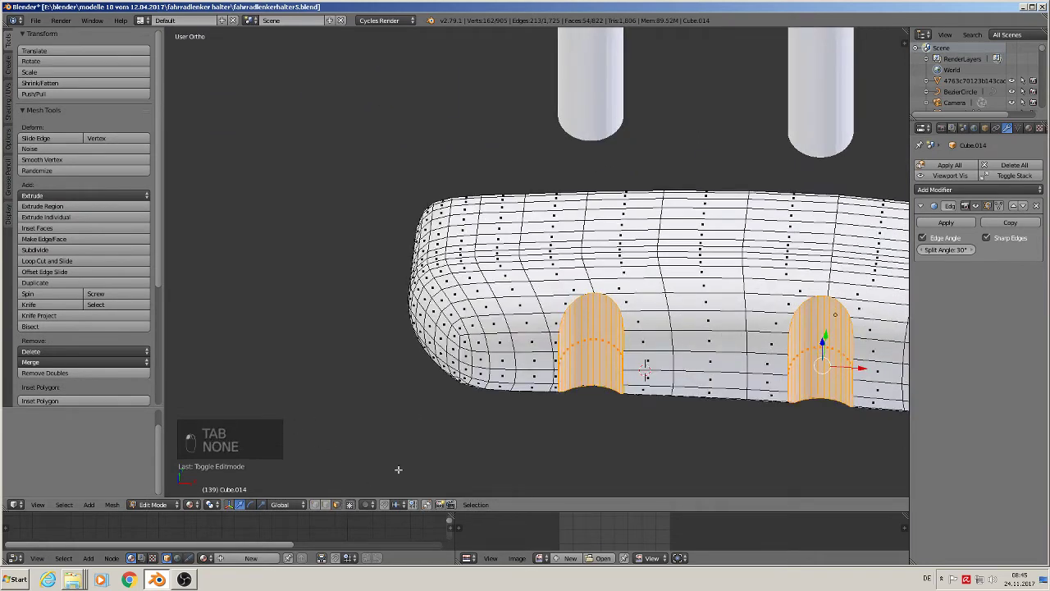
alt+right_click(583, 256)
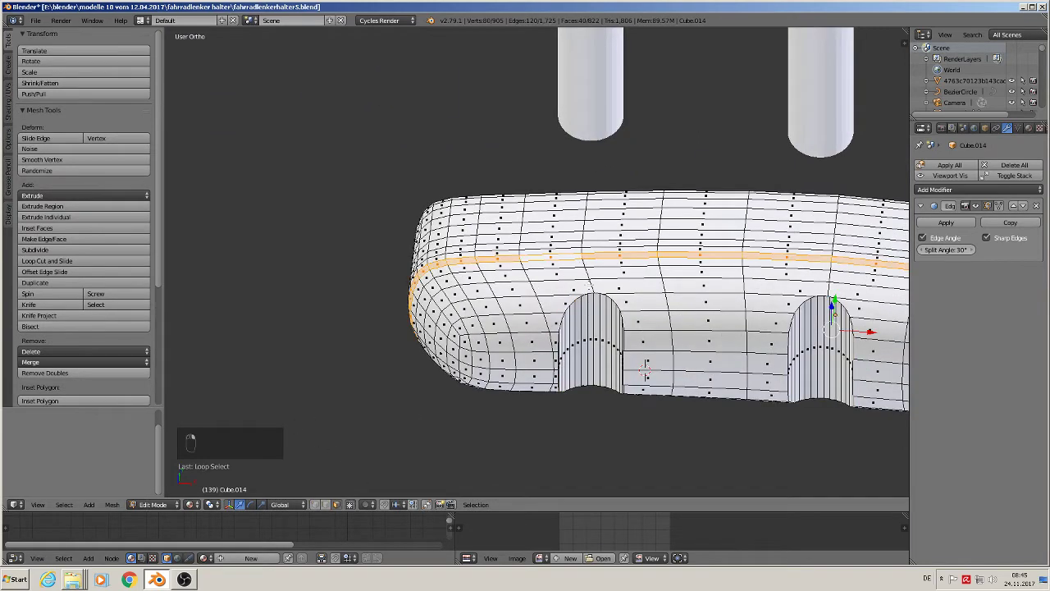
middle_drag(582, 256, 667, 349)
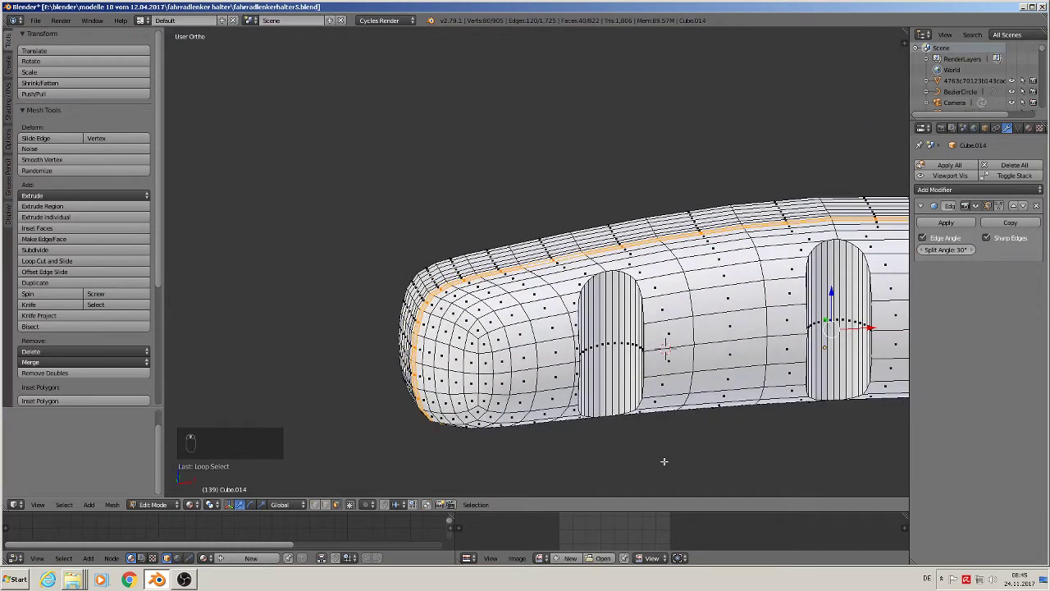
key(e)
key(s)
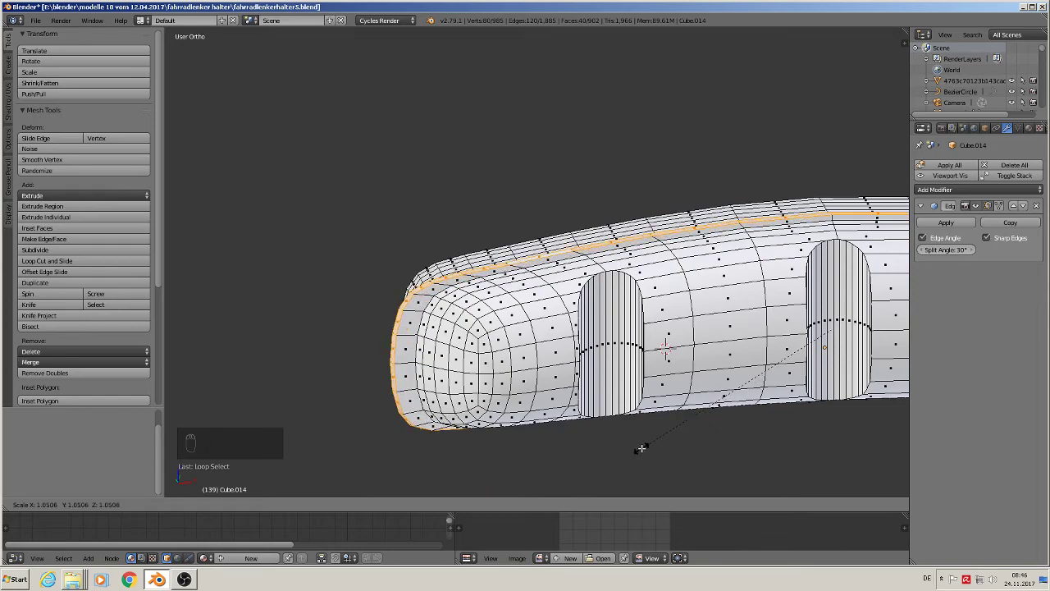
click(640, 447)
- Scale the extruded loop down to about 0.977 overall and to about 0.98 along X
middle_drag(640, 447, 514, 343)
key(s)
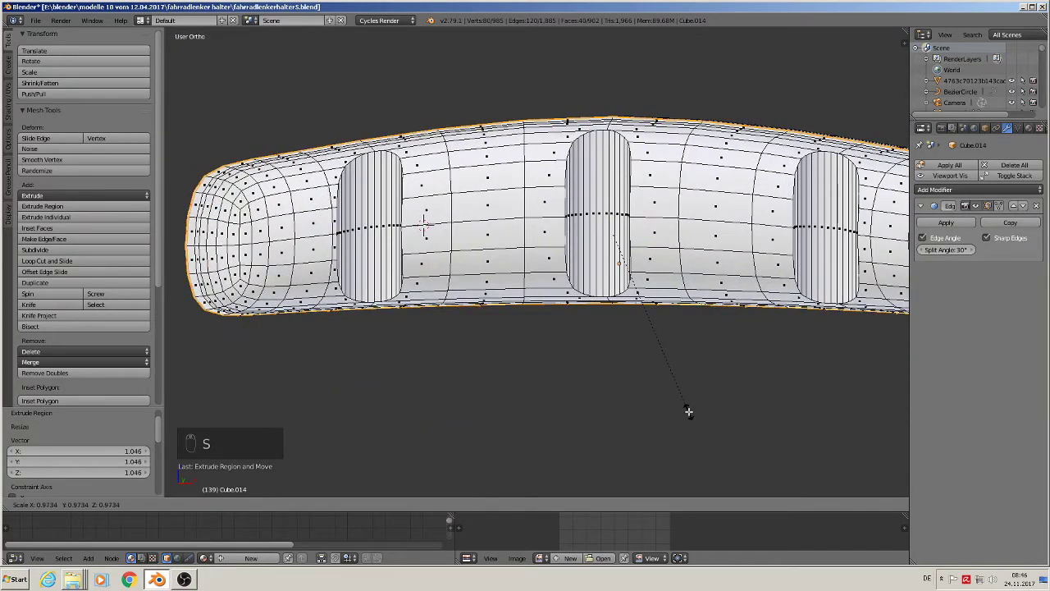
click(691, 411)
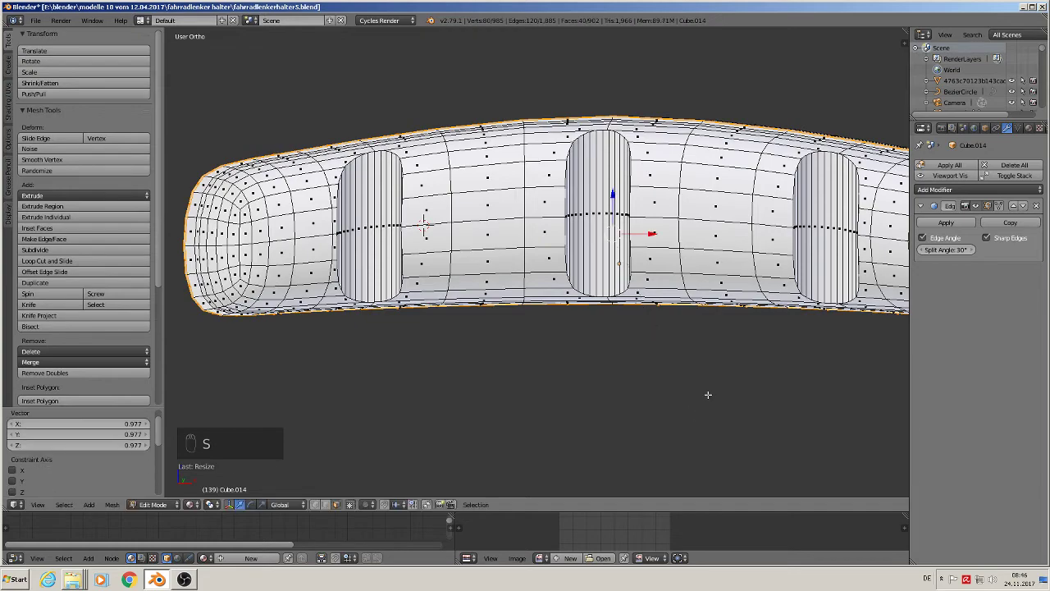
middle_drag(708, 395, 725, 410)
key(Tab)
key(Tab)
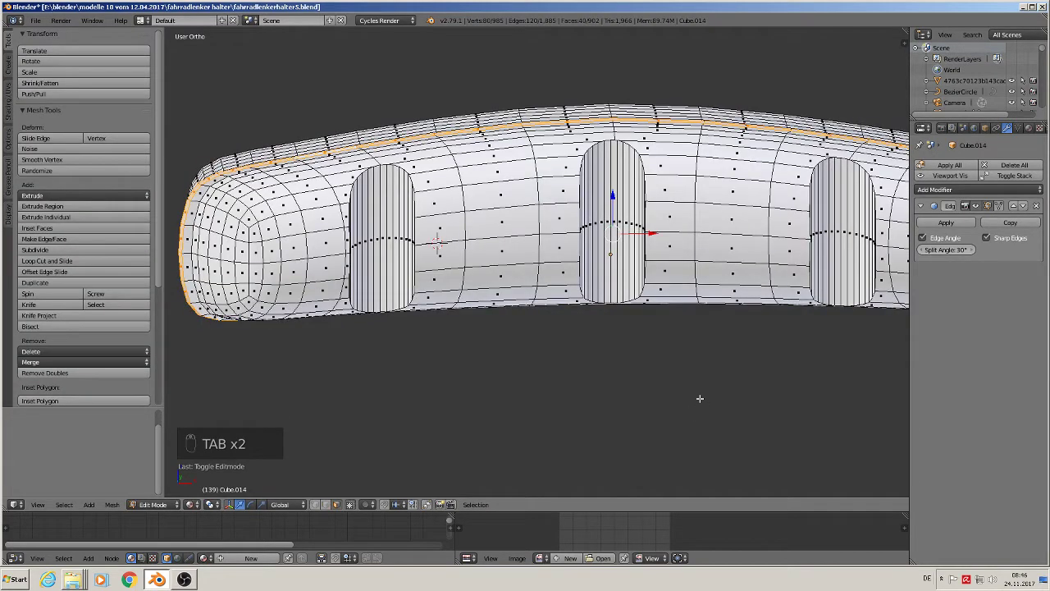
key(s)
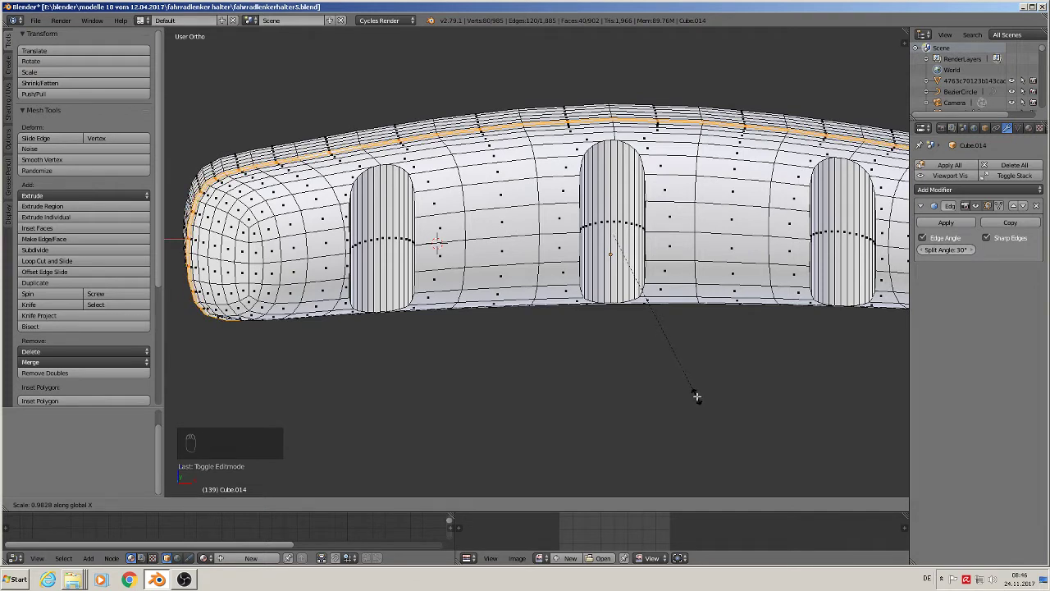
click(696, 396)
key(Tab)
- Place the 3D cursor below the brake pad photo in front view and add a mesh cylinder there
scroll(690, 398, down, 3)
middle_drag(691, 398, 551, 273)
key(KP_5)
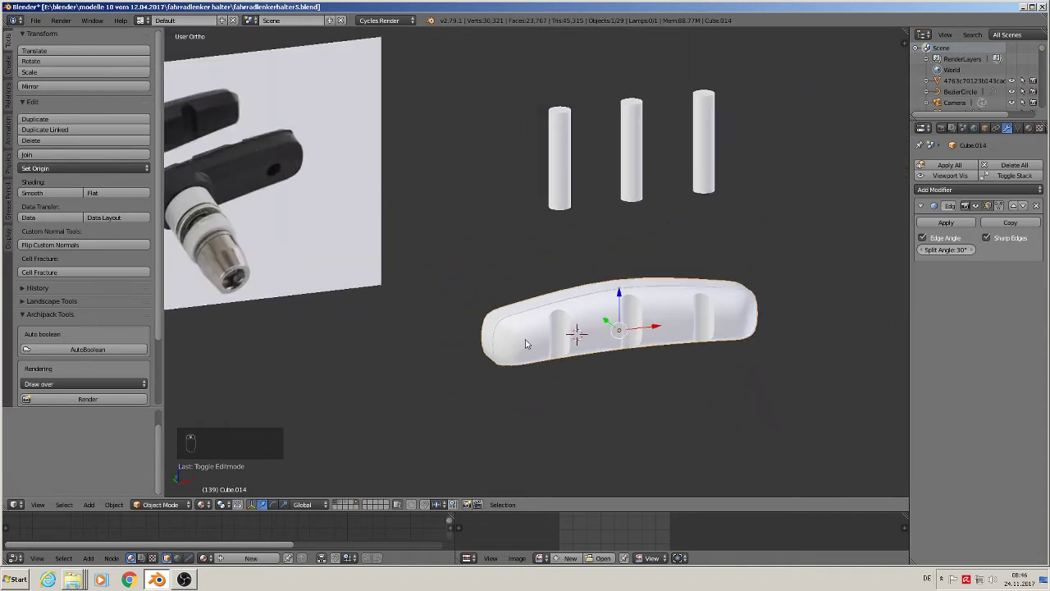
shift+middle_drag(526, 343, 626, 361)
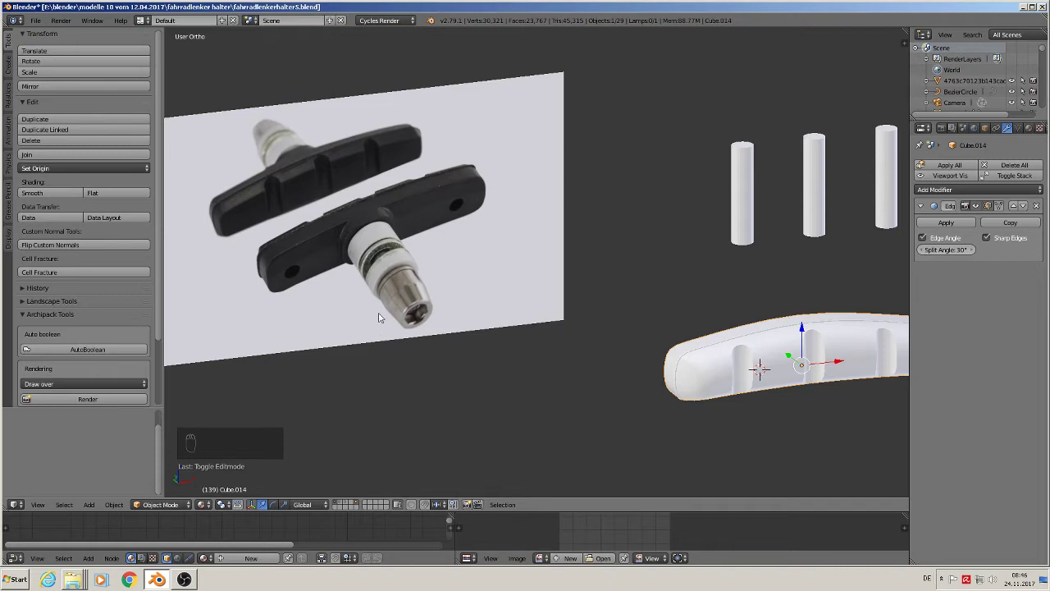
middle_drag(565, 465, 515, 399)
click(487, 394)
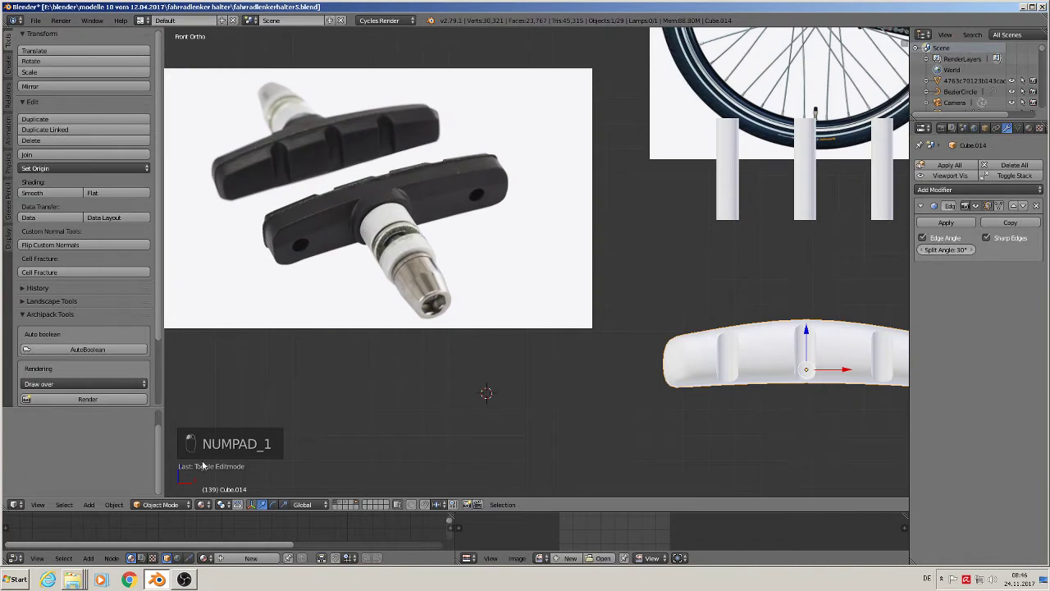
click(89, 505)
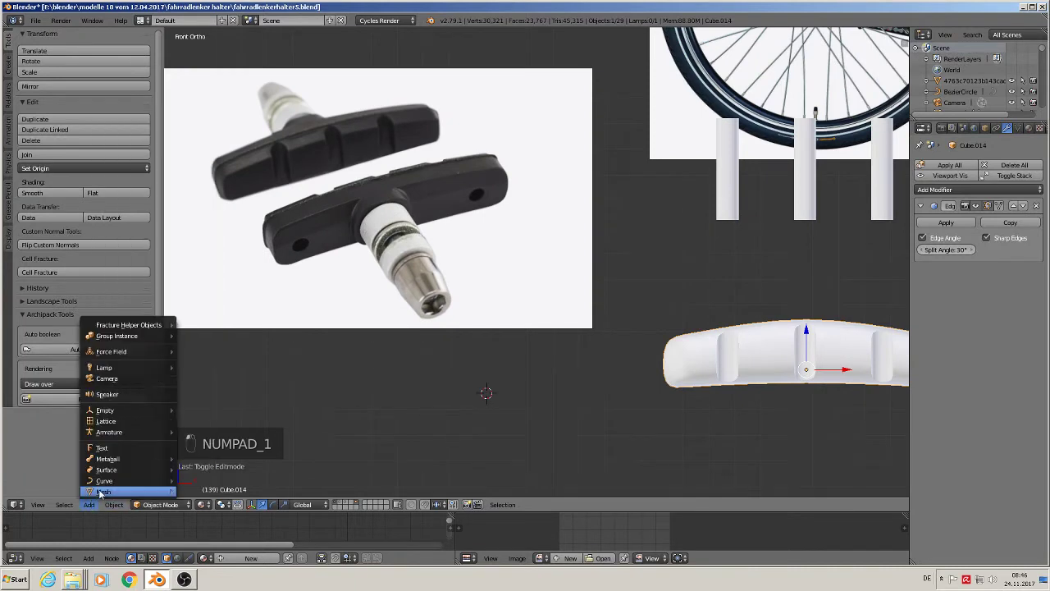
mouse_move(102, 491)
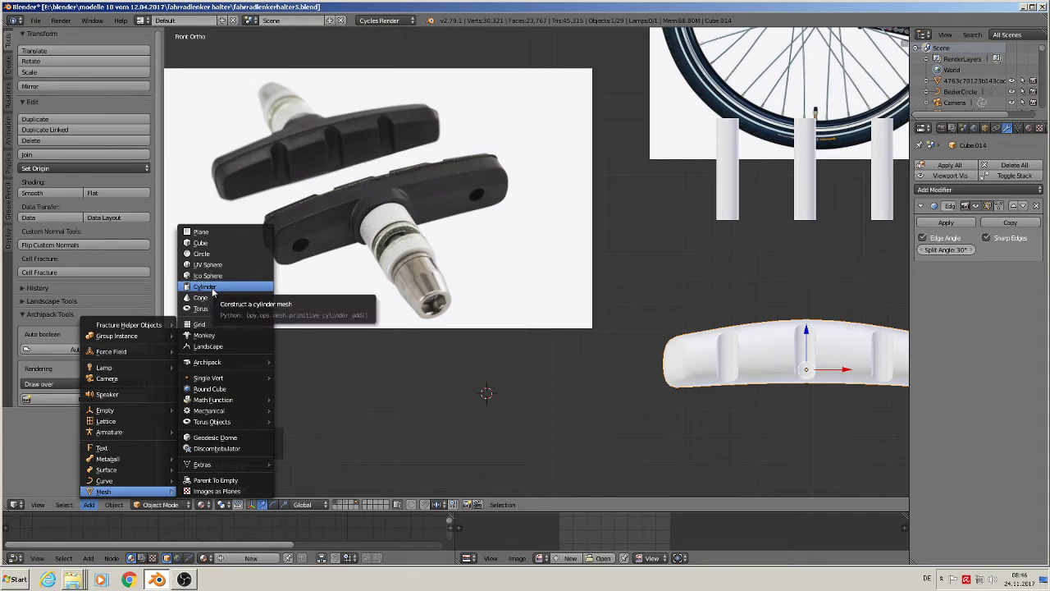
click(213, 291)
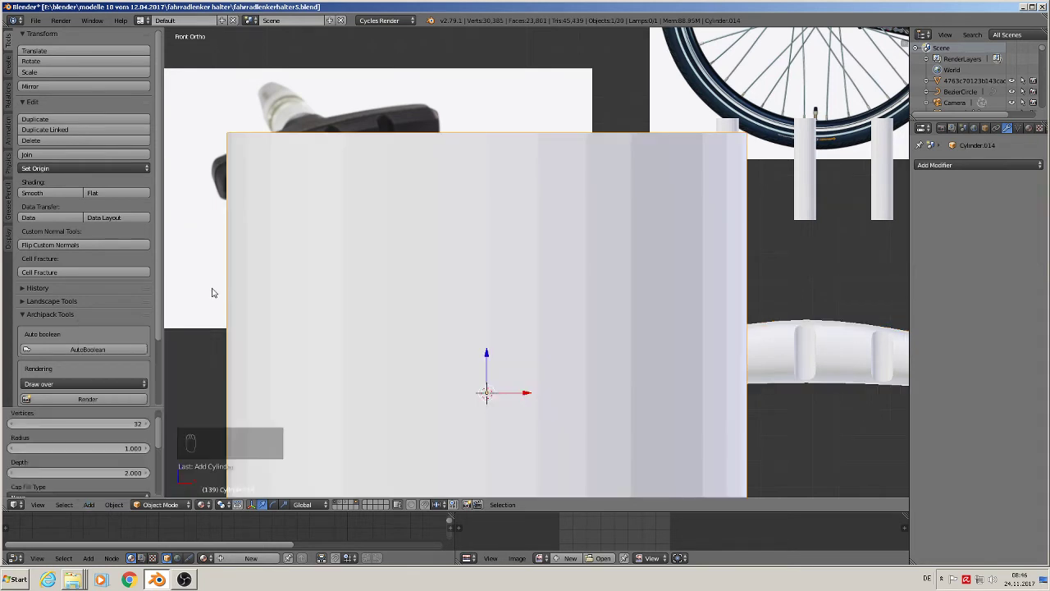
- Rotate the new cylinder 90° about X and scale it down to about 0.118
key(r)
right_click(835, 477)
key(r)
key(x)
key(9)
key(0)
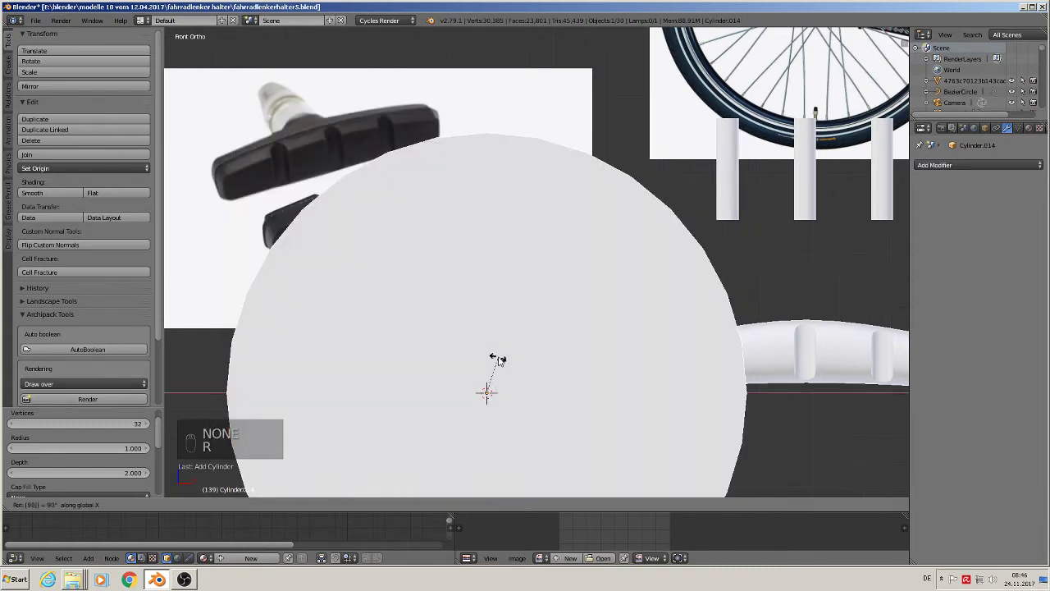
key(Return)
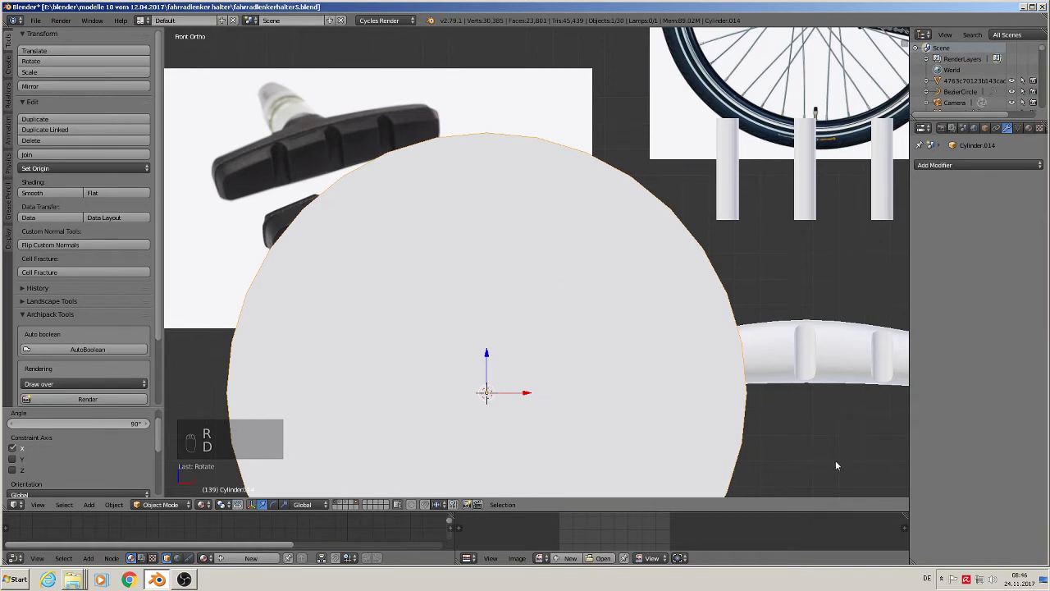
key(s)
click(525, 415)
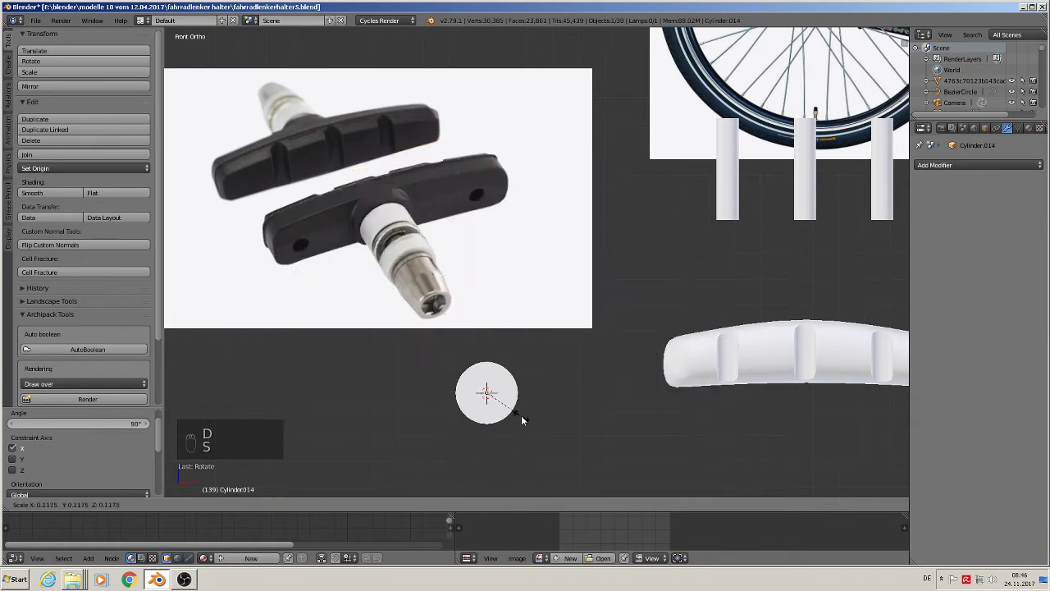
middle_drag(521, 415, 548, 416)
scroll(548, 419, up, 2)
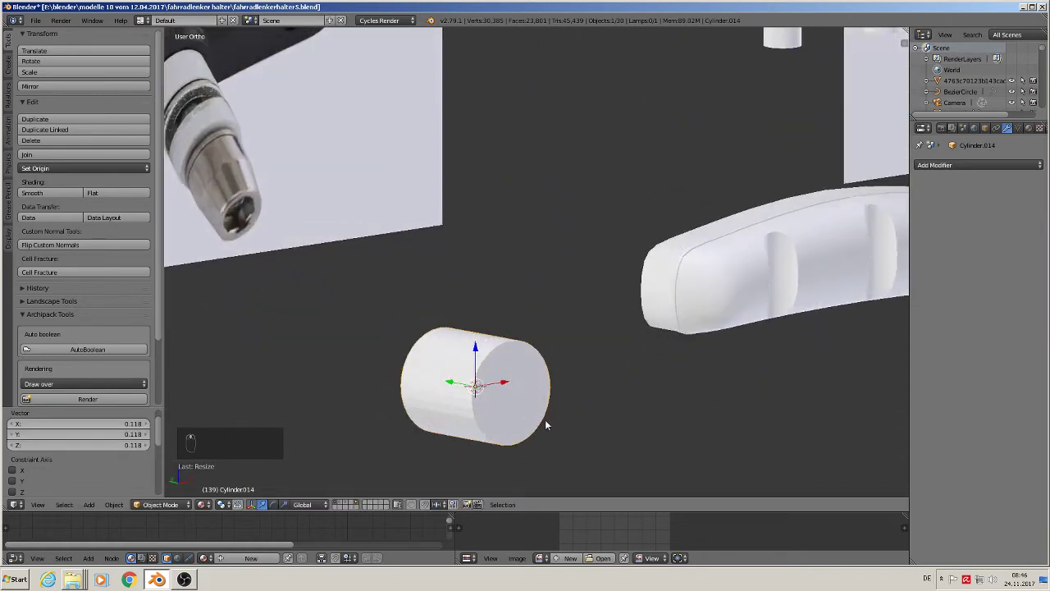
- Move the cylinder about -0.25 along Y and shorten it along Y
drag(442, 379, 526, 400)
scroll(526, 400, down, 2)
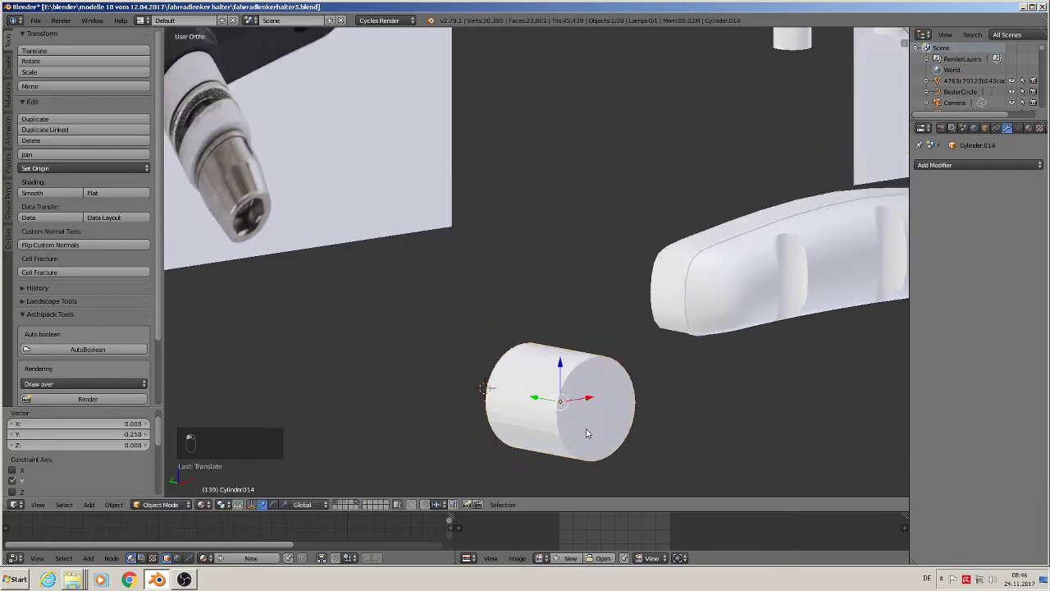
scroll(523, 425, down, 2)
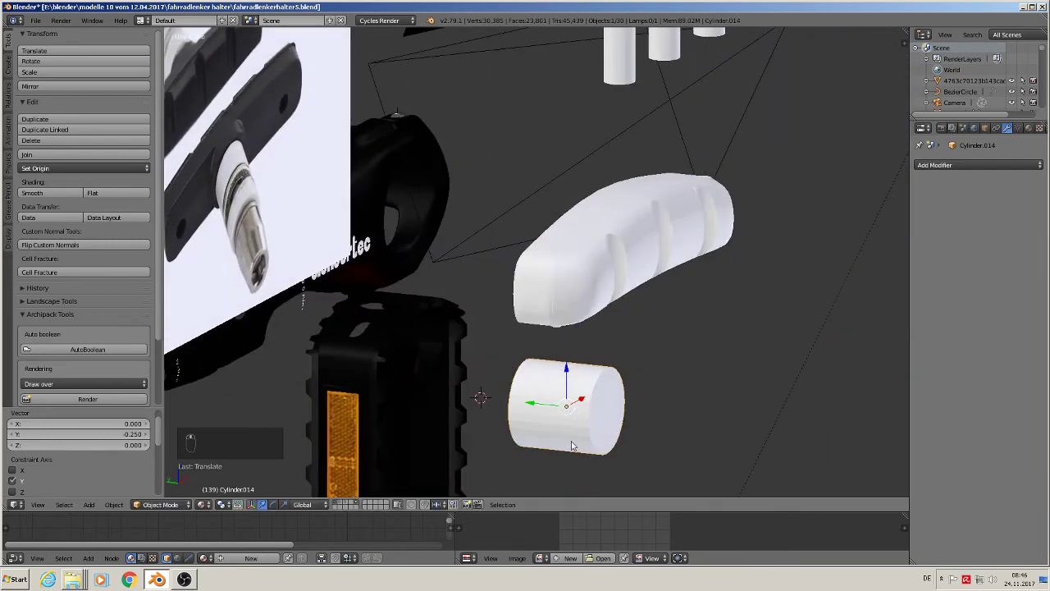
key(s)
key(y)
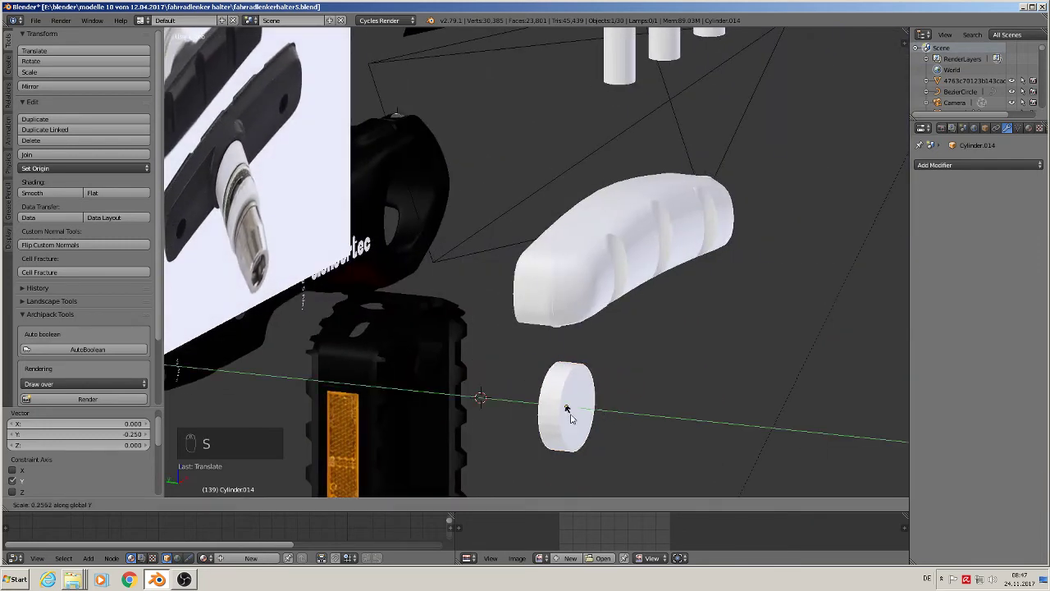
click(565, 425)
- Add one centred loop cut around the cylinder's side
middle_drag(565, 425, 553, 447)
scroll(559, 389, up, 2)
key(Tab)
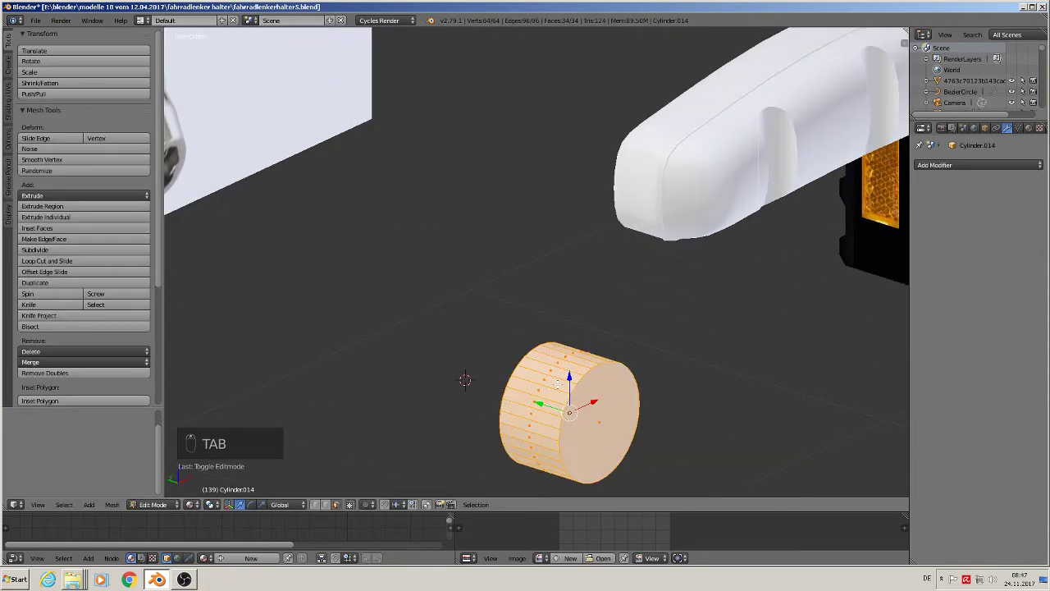
key(ctrl+r)
click(555, 386)
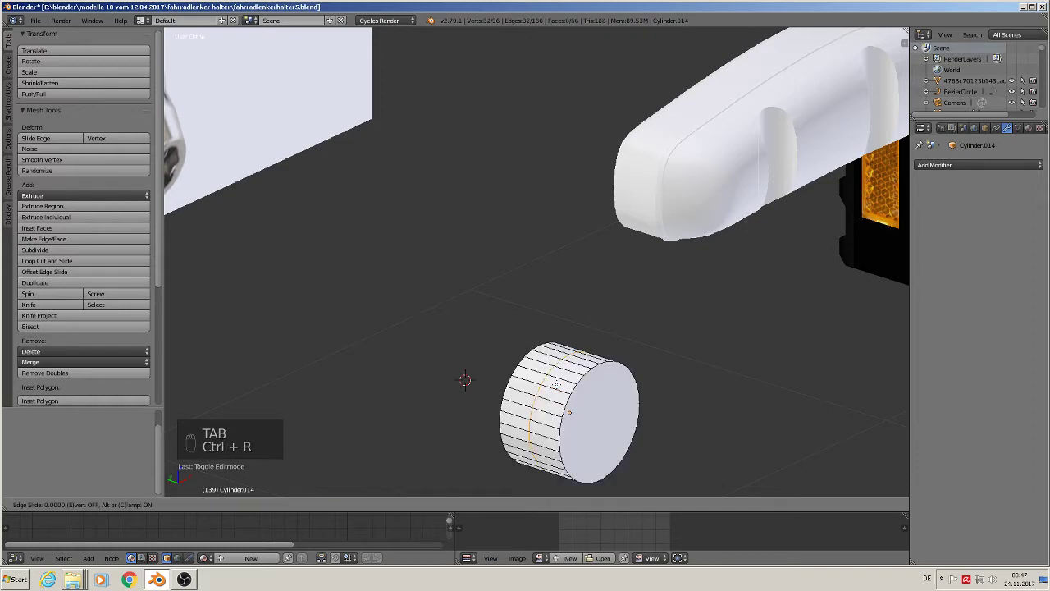
right_click(548, 392)
middle_drag(535, 410, 448, 400)
scroll(451, 397, down, 3)
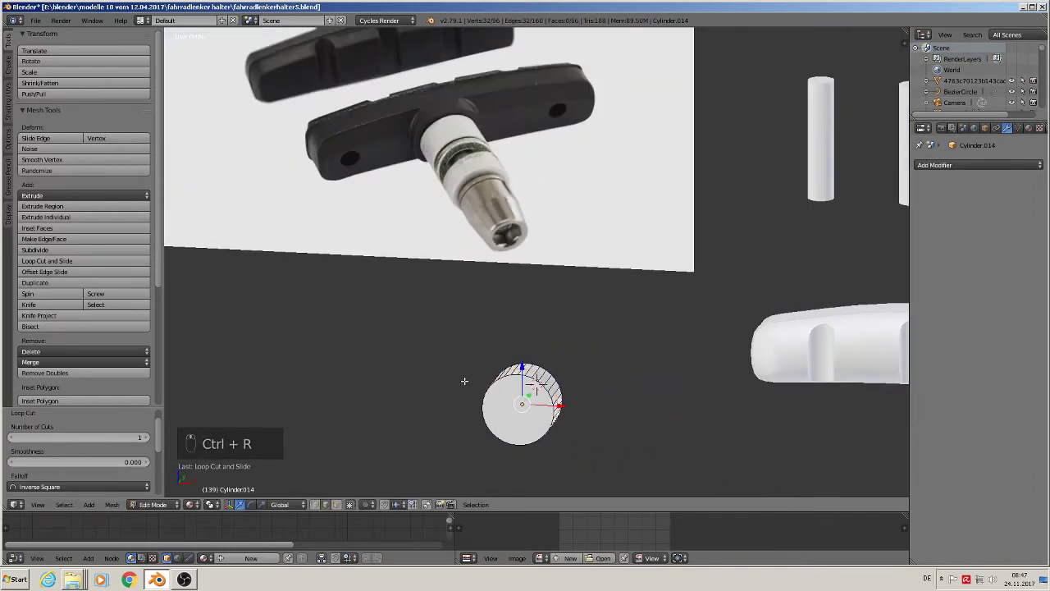
key(KP_1)
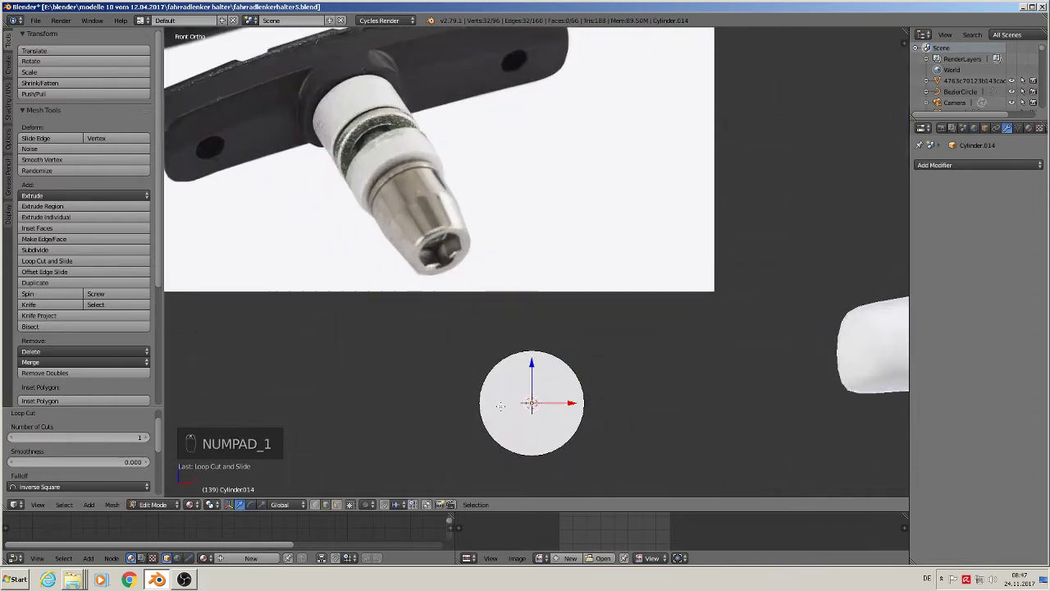
scroll(501, 405, up, 2)
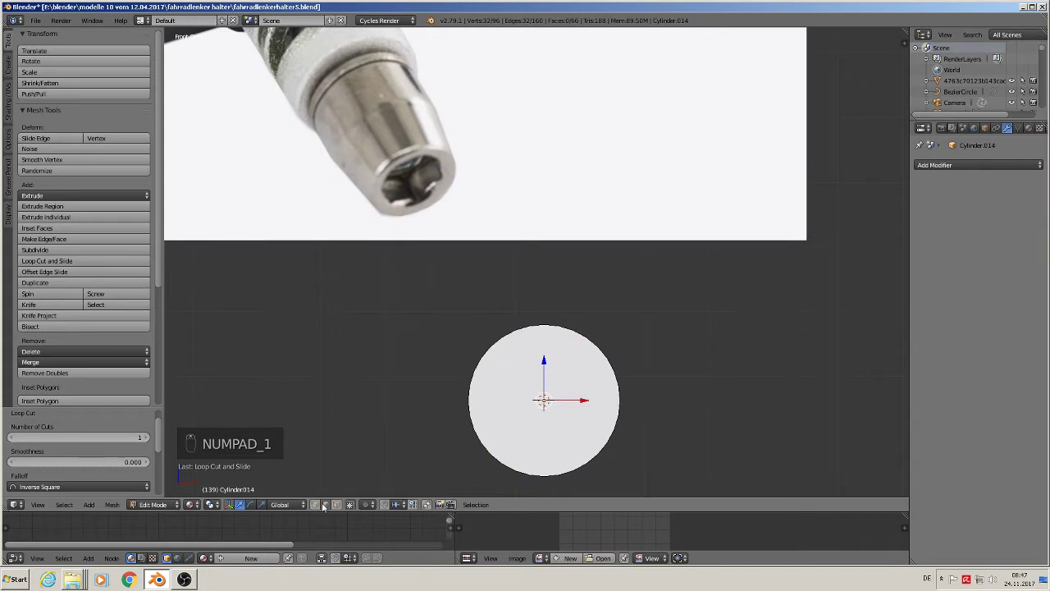
key(Tab)
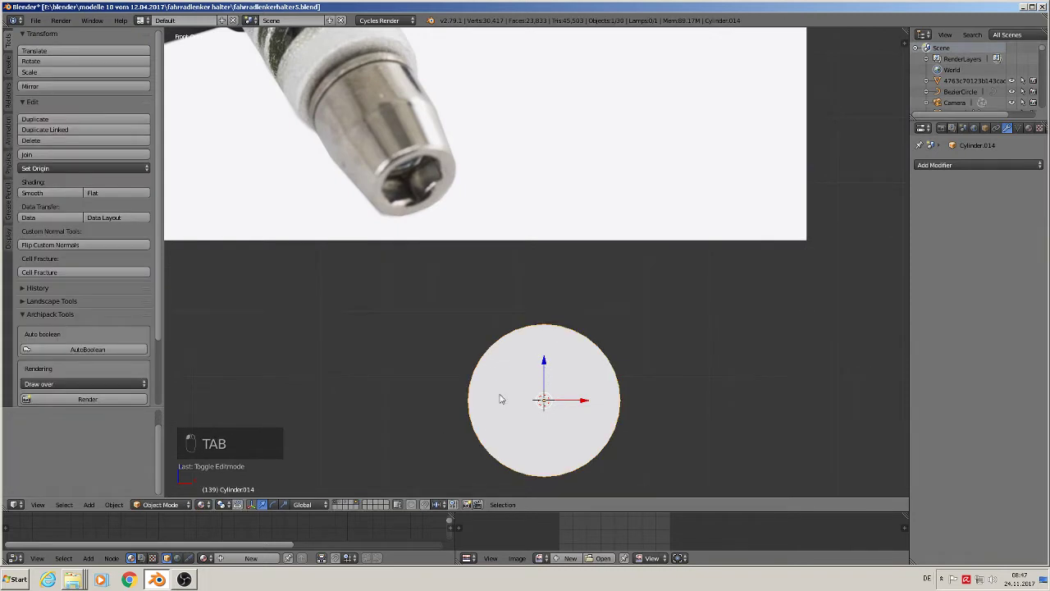
- Delete the vertices along the upper arc of the cylinder's front end in Edit Mode
key(Tab)
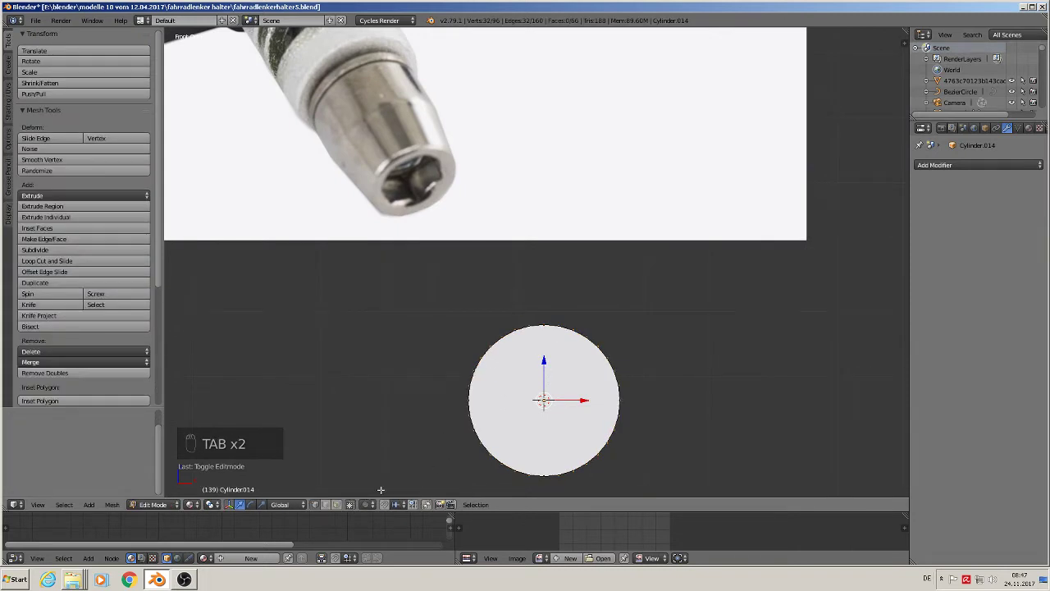
shift+middle_drag(435, 450, 253, 450)
key(a)
key(a)
key(a)
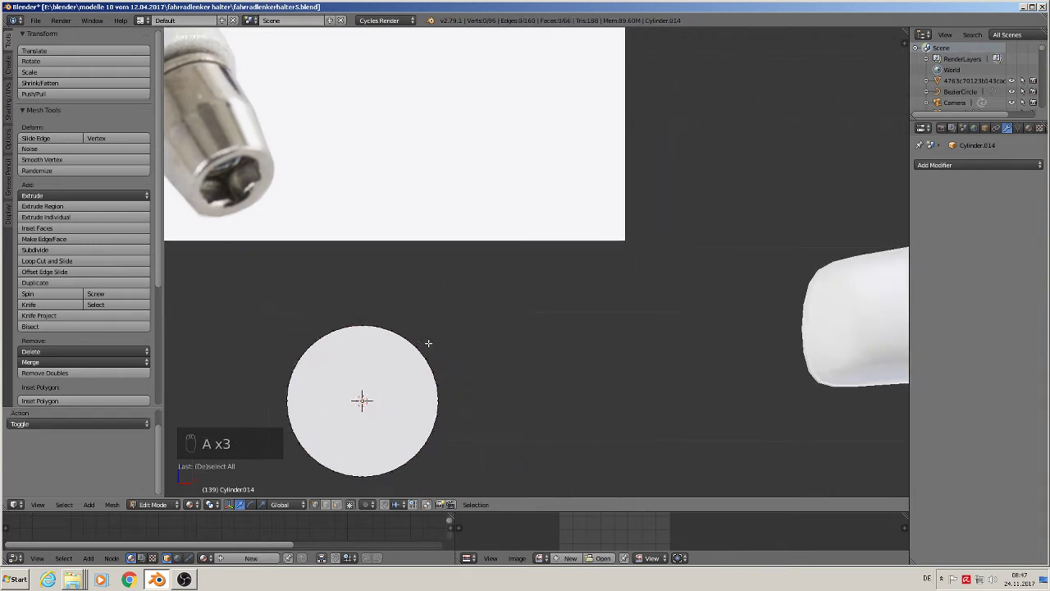
key(b)
drag(429, 345, 288, 306)
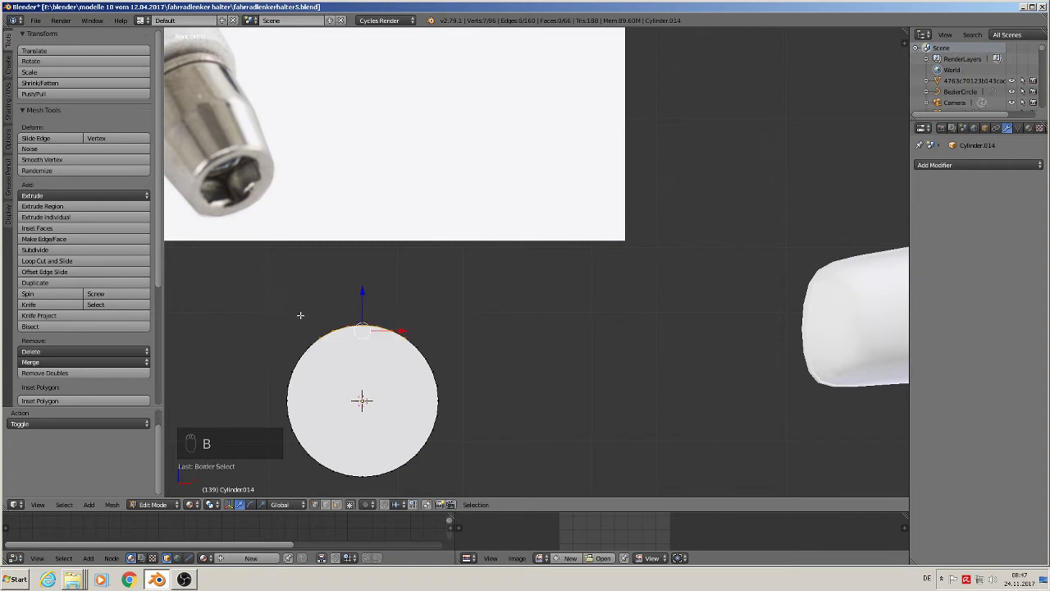
key(x)
click(320, 328)
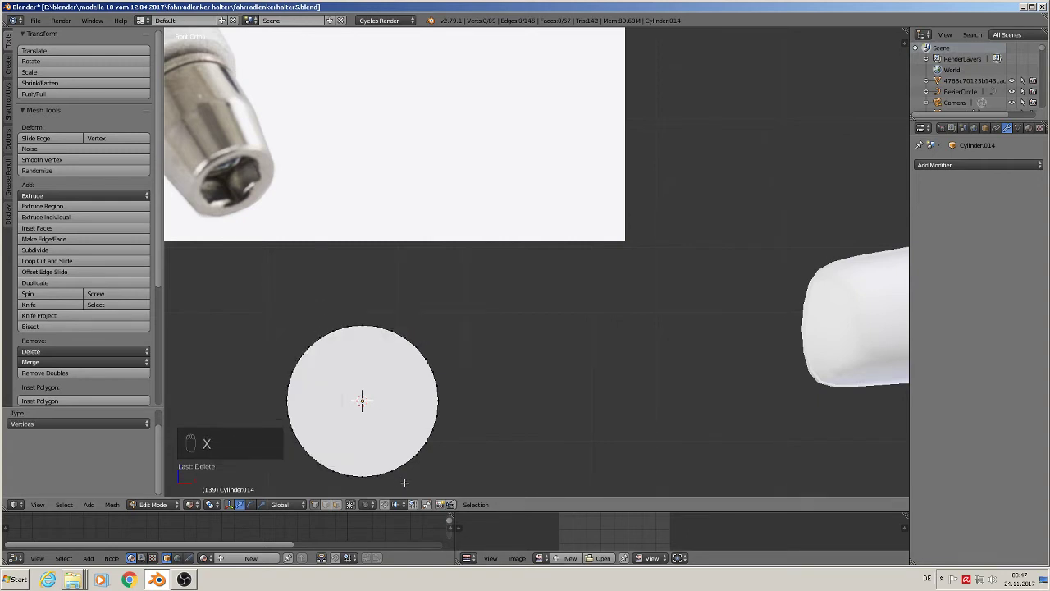
- Delete the vertices along the lower arc of the cylinder's front end
key(b)
drag(421, 488, 286, 463)
key(x)
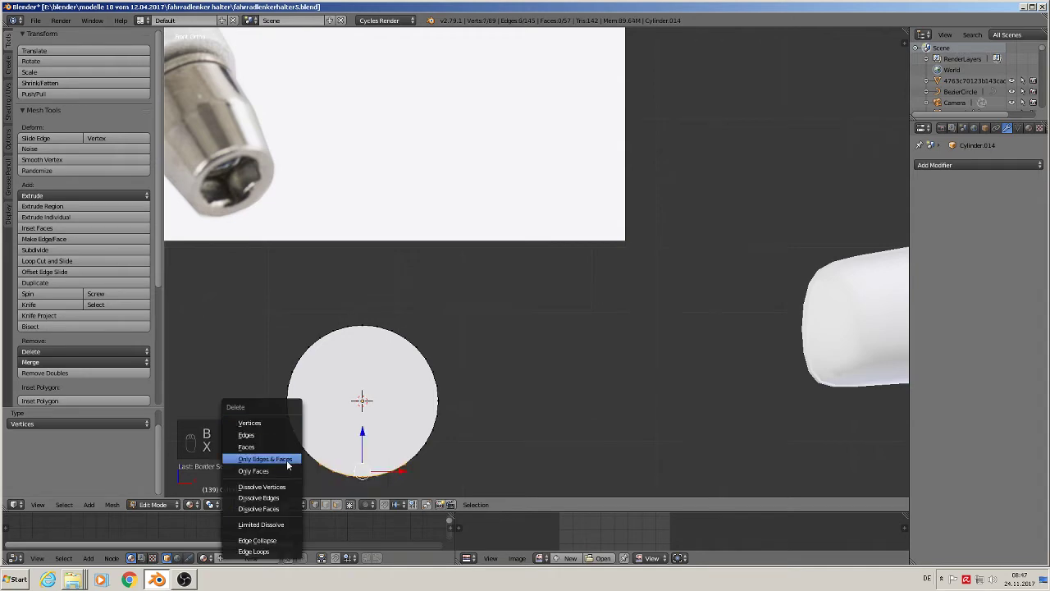
click(277, 422)
- Close the front end between its two open side arcs with Bridge Edge Loops, and select one short edge beside the upper gap
middle_drag(276, 421, 312, 342)
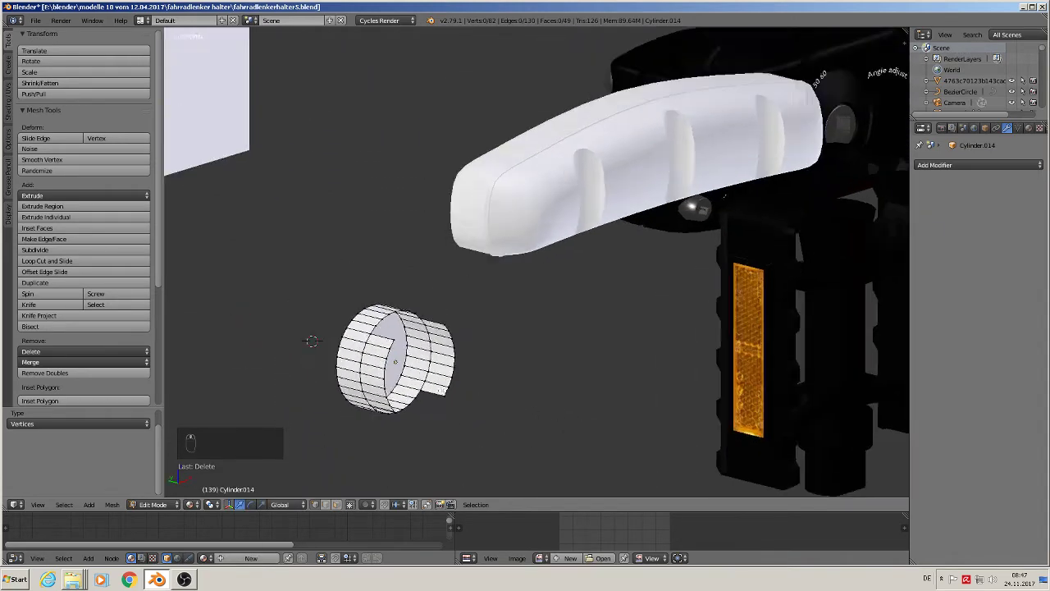
scroll(402, 396, up, 3)
alt+right_click(320, 284)
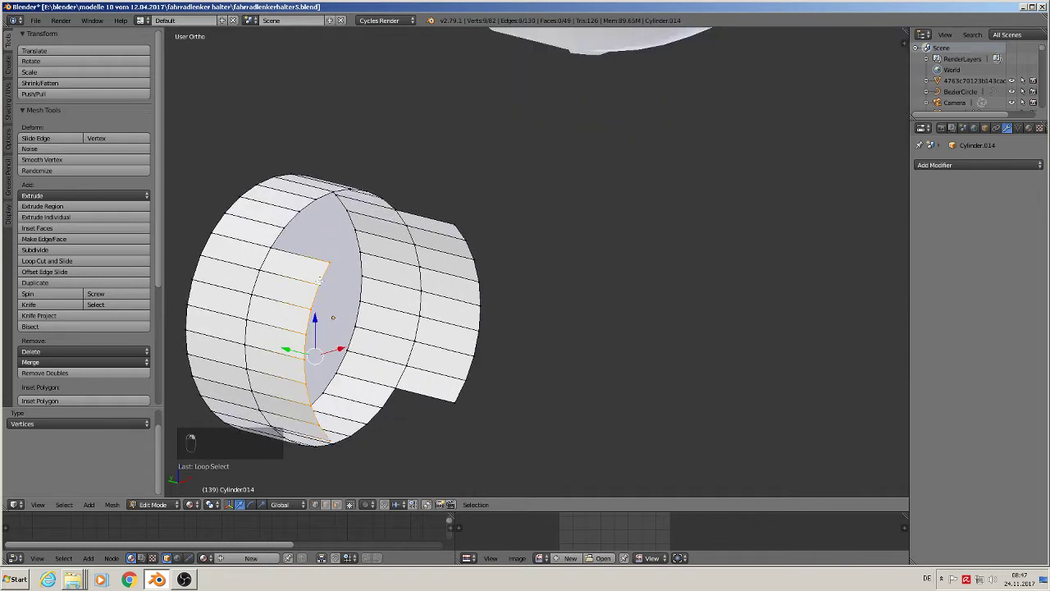
alt+shift+right_click(475, 256)
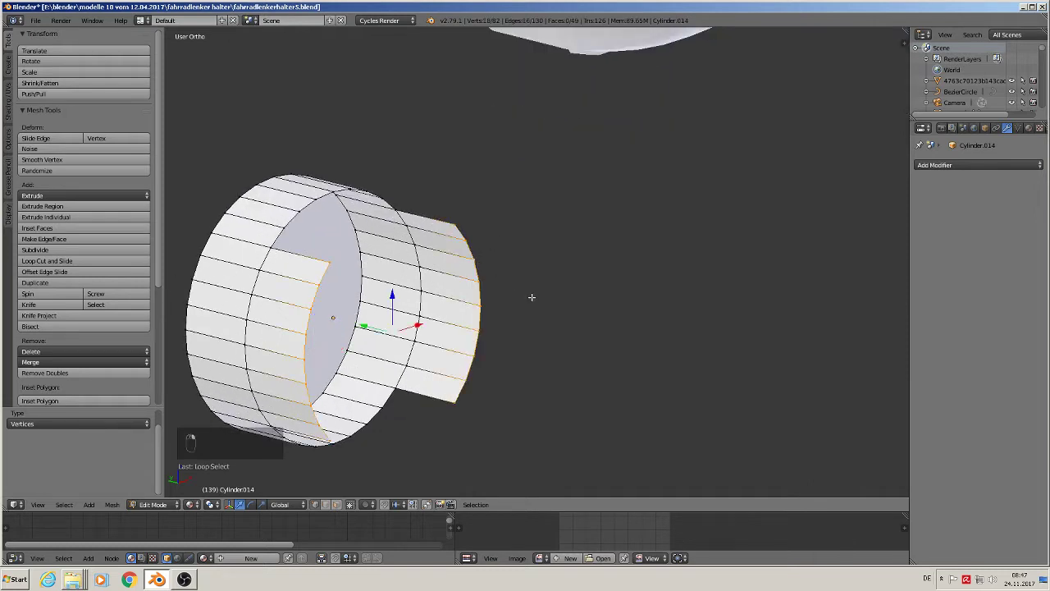
key(space)
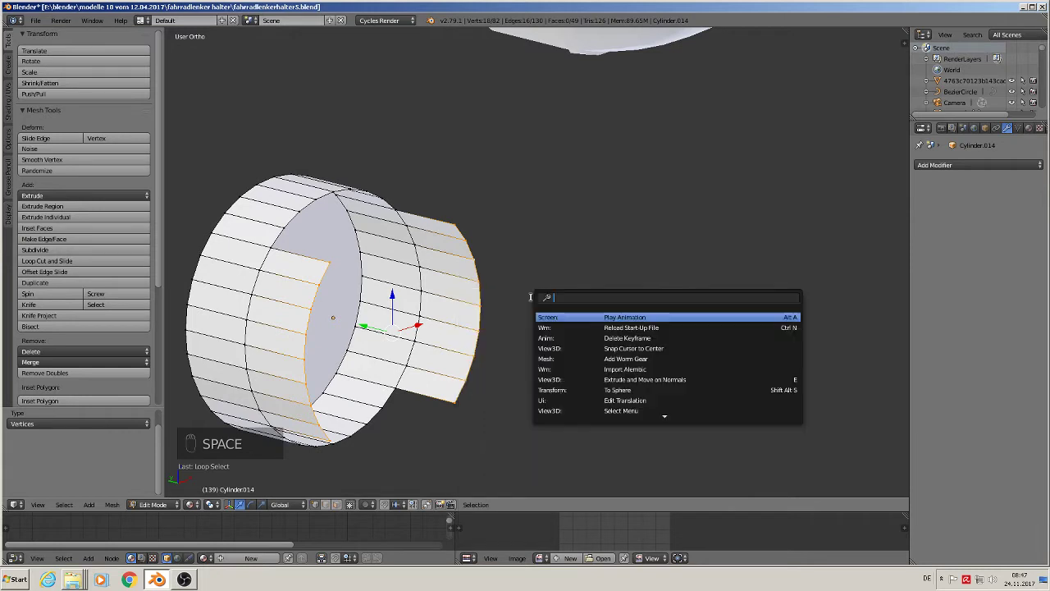
text(br)
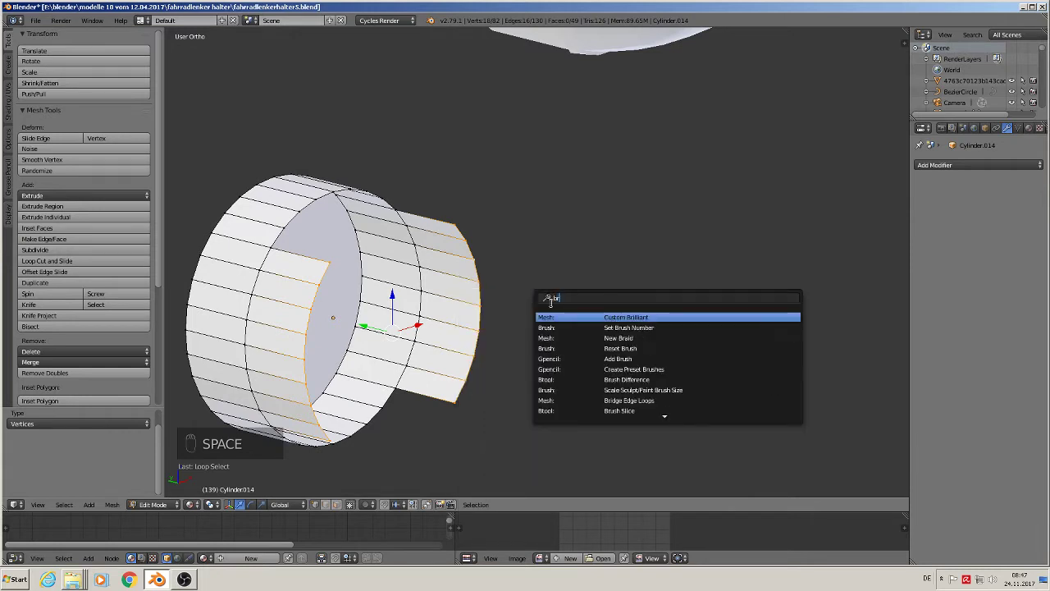
click(661, 400)
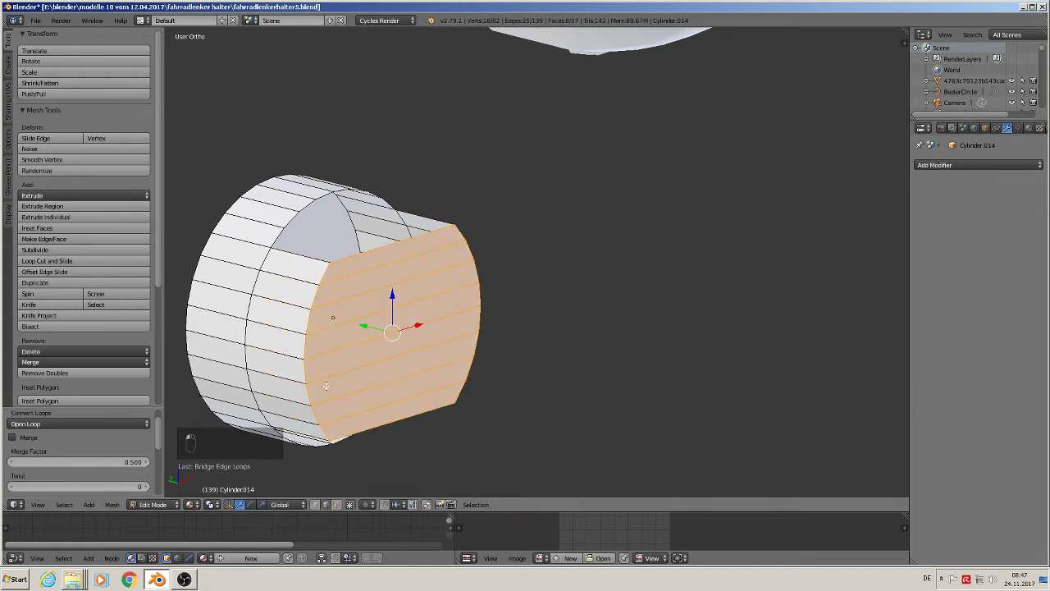
right_click(294, 268)
key(ctrl+5)
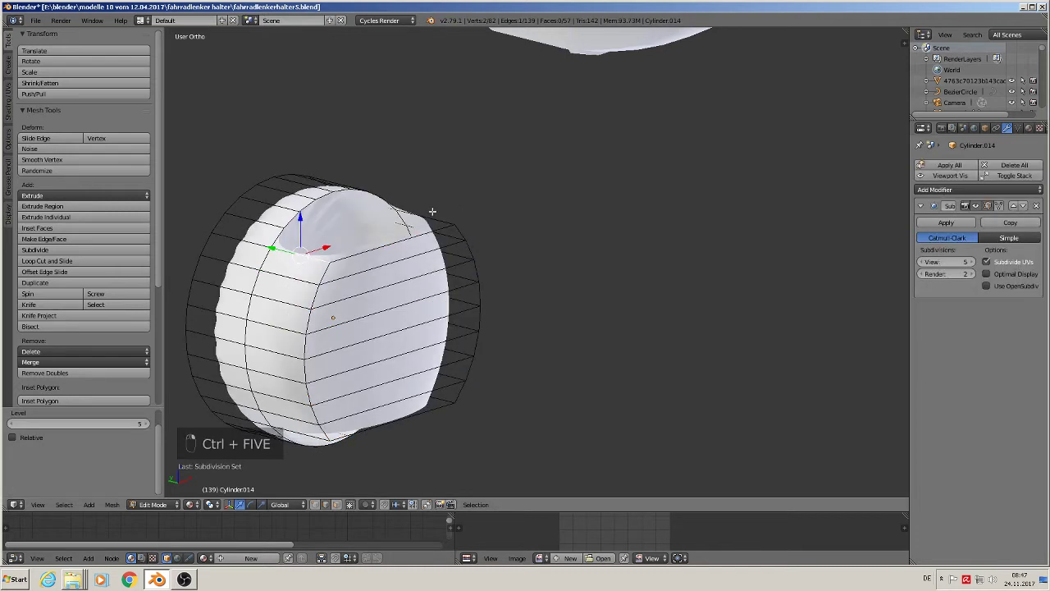
key(ctrl+z)
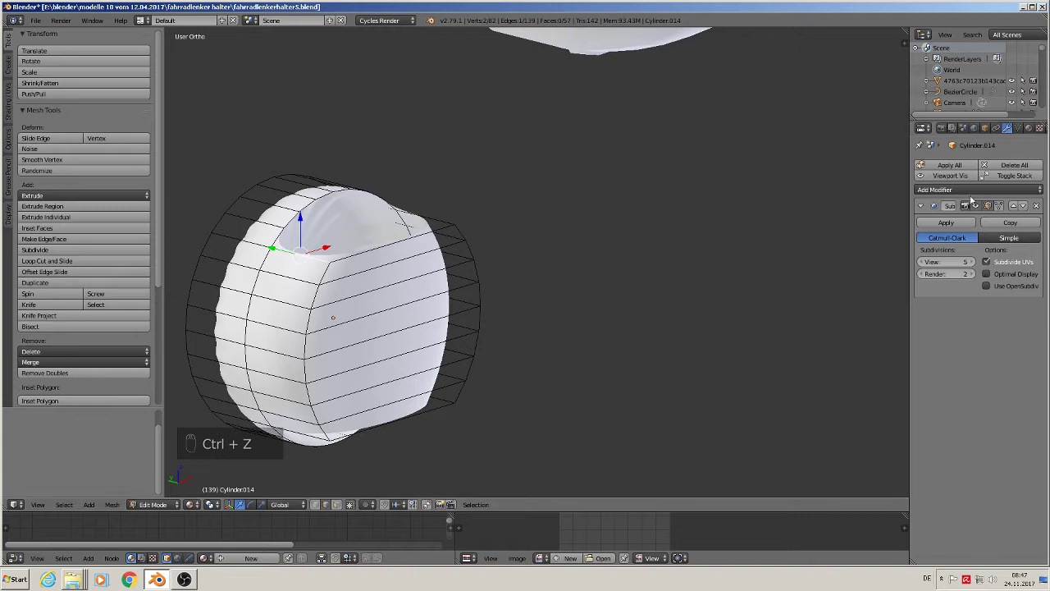
click(920, 264)
click(920, 263)
click(920, 263)
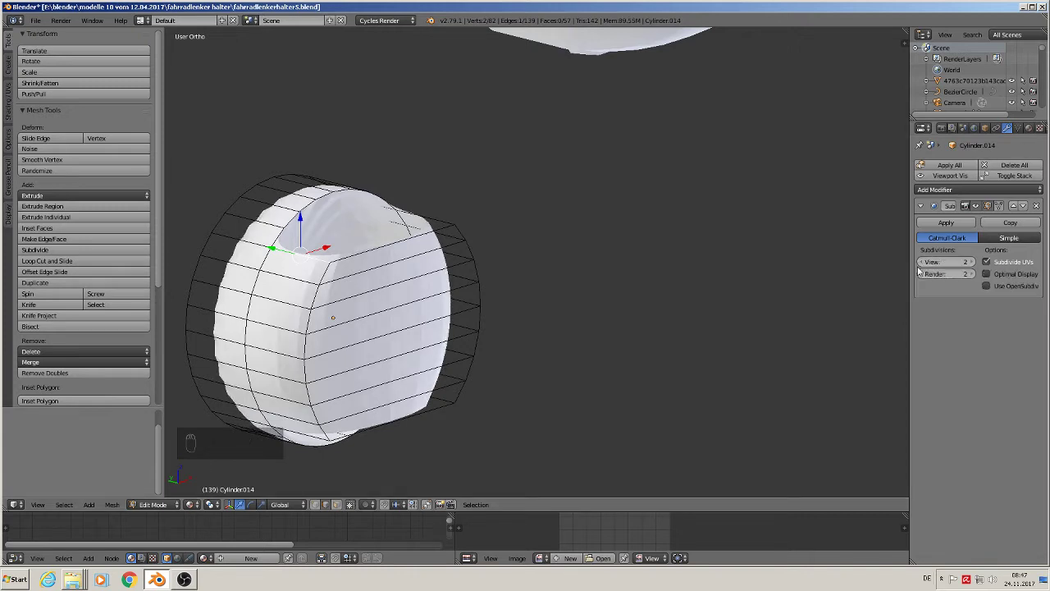
click(1036, 207)
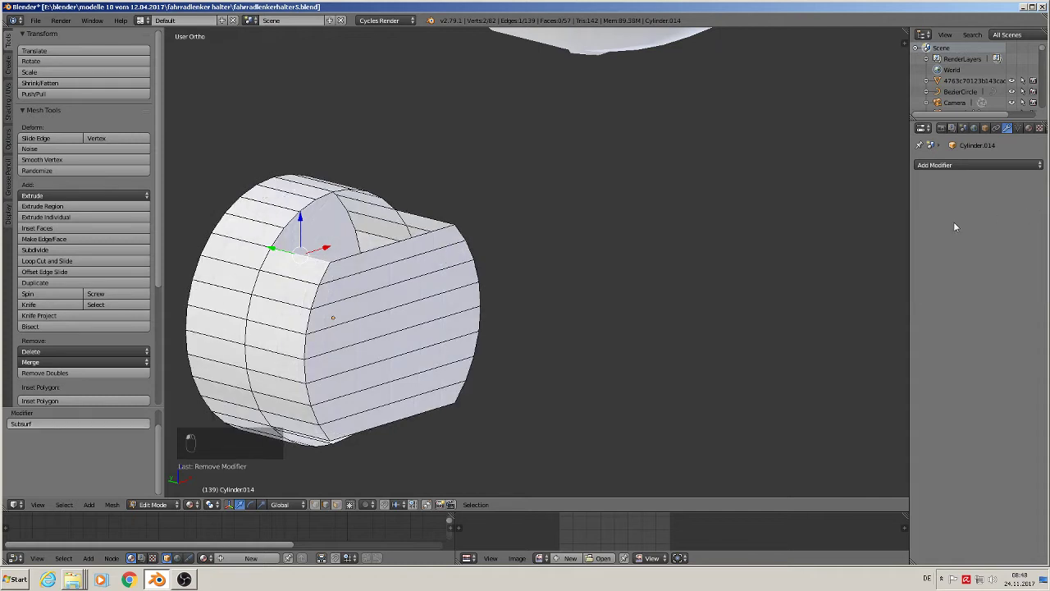
- Fill the upper flat between the two side edges and the half-moon gap behind it with faces
shift+right_click(428, 216)
shift+right_click(370, 249)
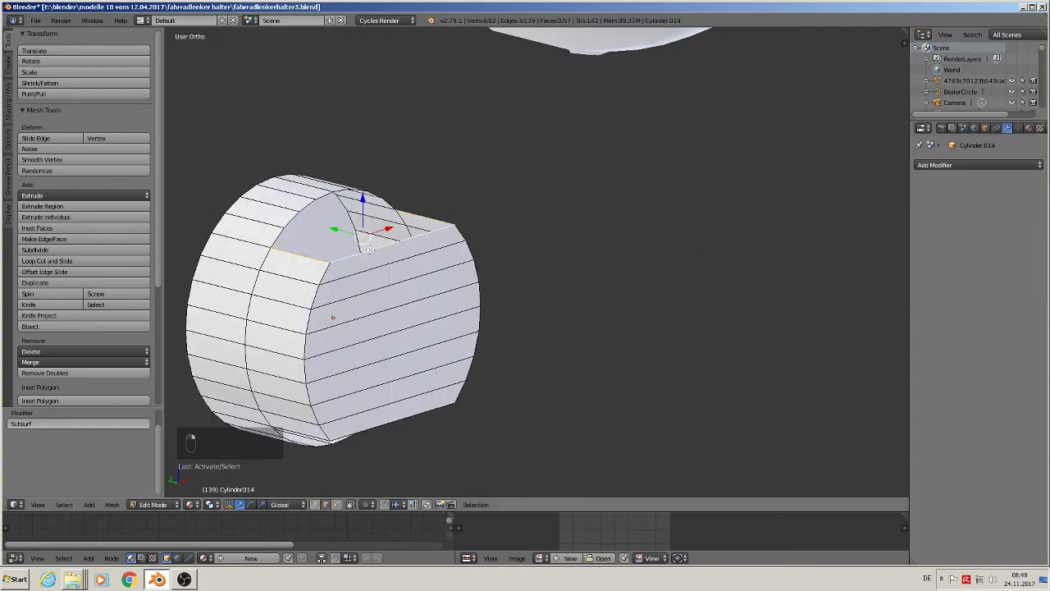
key(f)
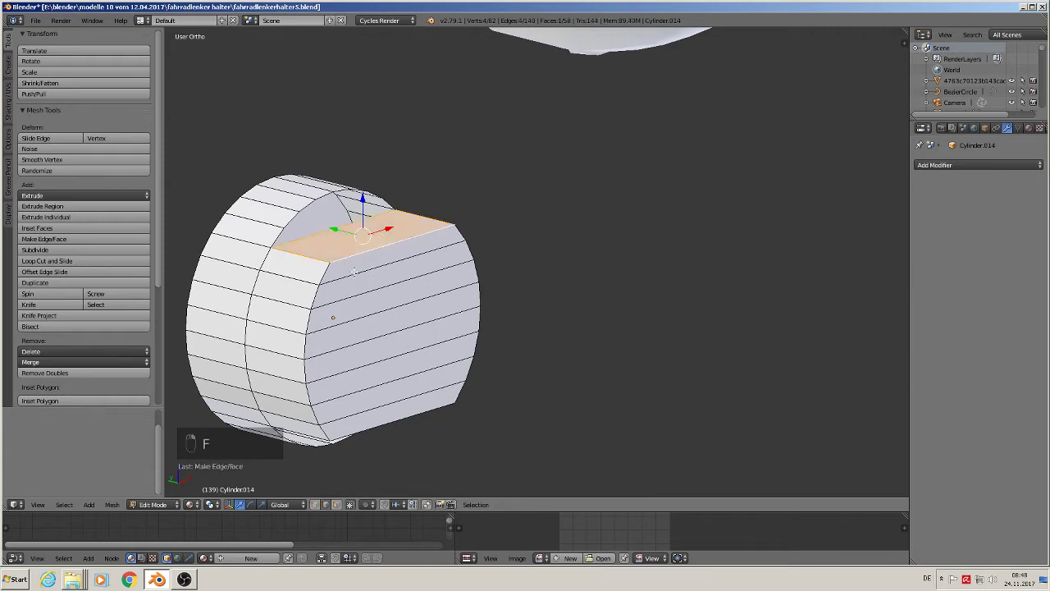
alt+shift+right_click(320, 204)
key(f)
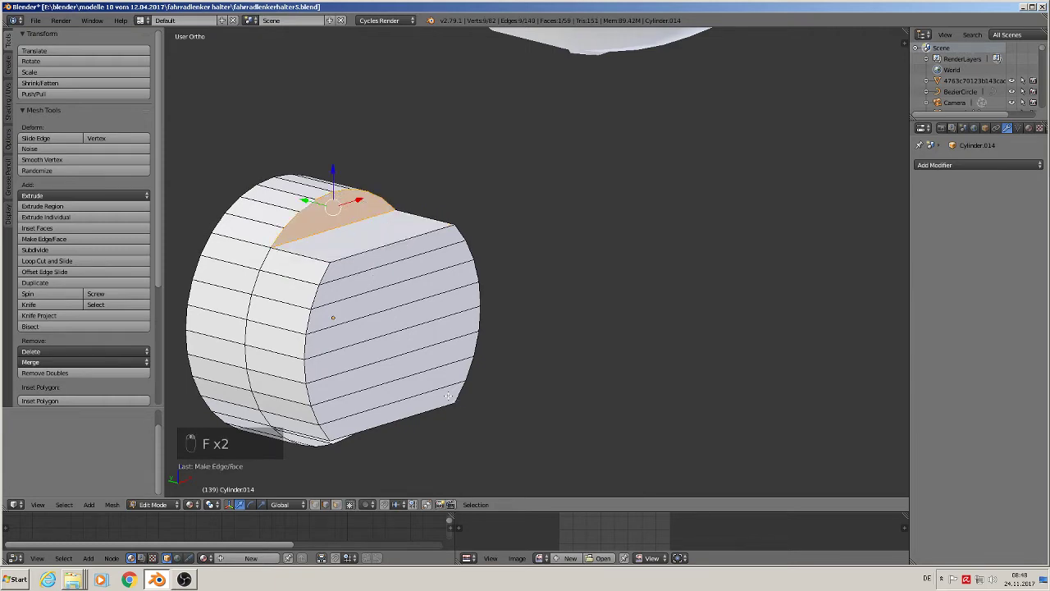
- Fill the lower flat between the two side edges and the half-moon gap behind it with faces
mouse_move(448, 396)
middle_down()
mouse_move(354, 359)
mouse_move(493, 411)
mouse_move(461, 400)
middle_up()
right_click(294, 361)
shift+right_click(453, 339)
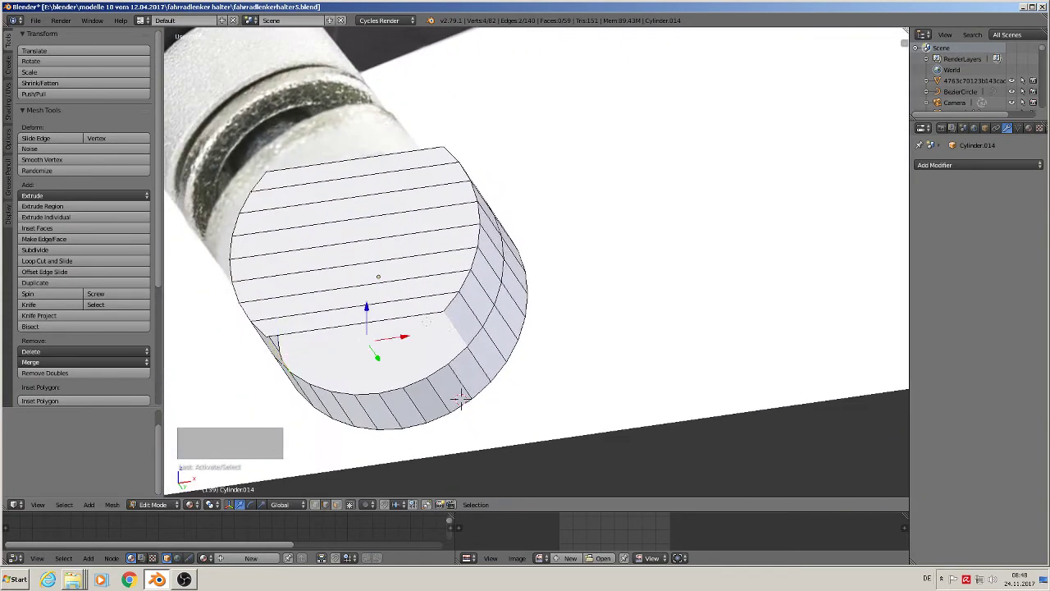
key(f)
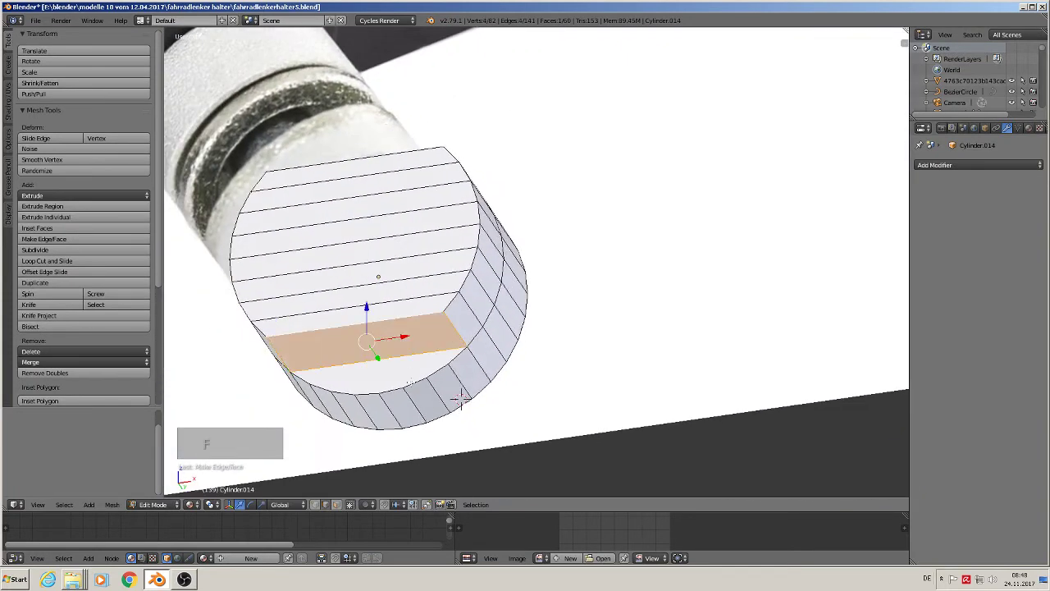
alt+right_click(413, 381)
key(f)
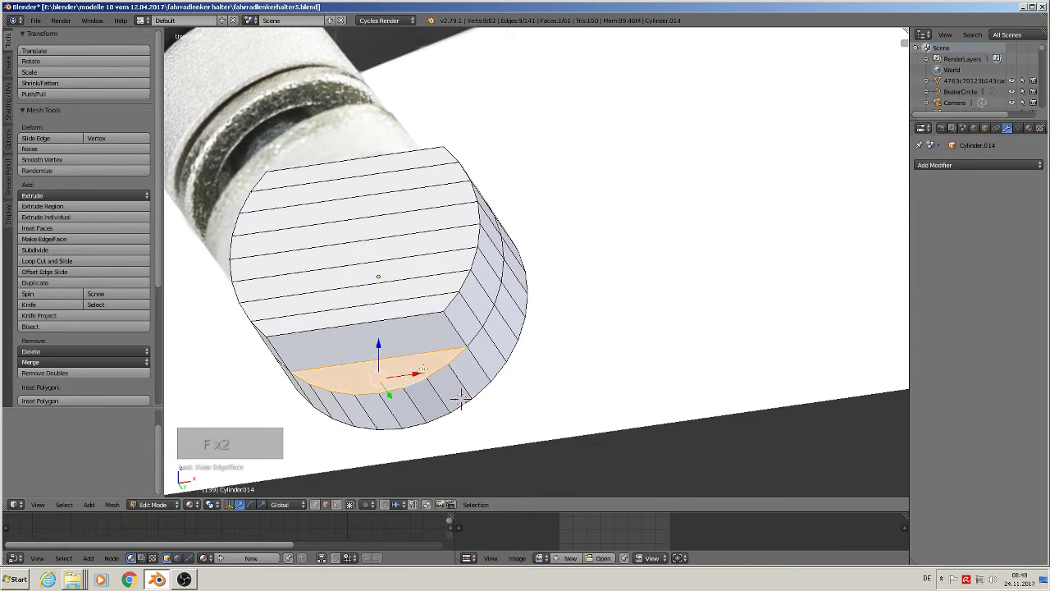
- Apply smooth shading to the bolt head object in Object Mode
key(Tab)
scroll(459, 386, down, 2)
middle_drag(460, 369, 412, 399)
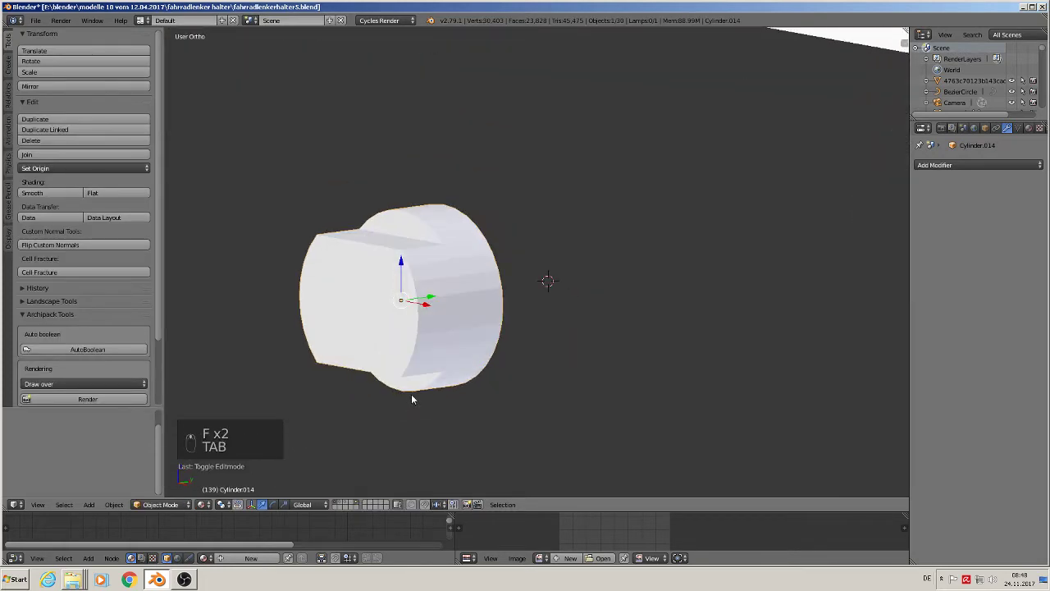
click(50, 193)
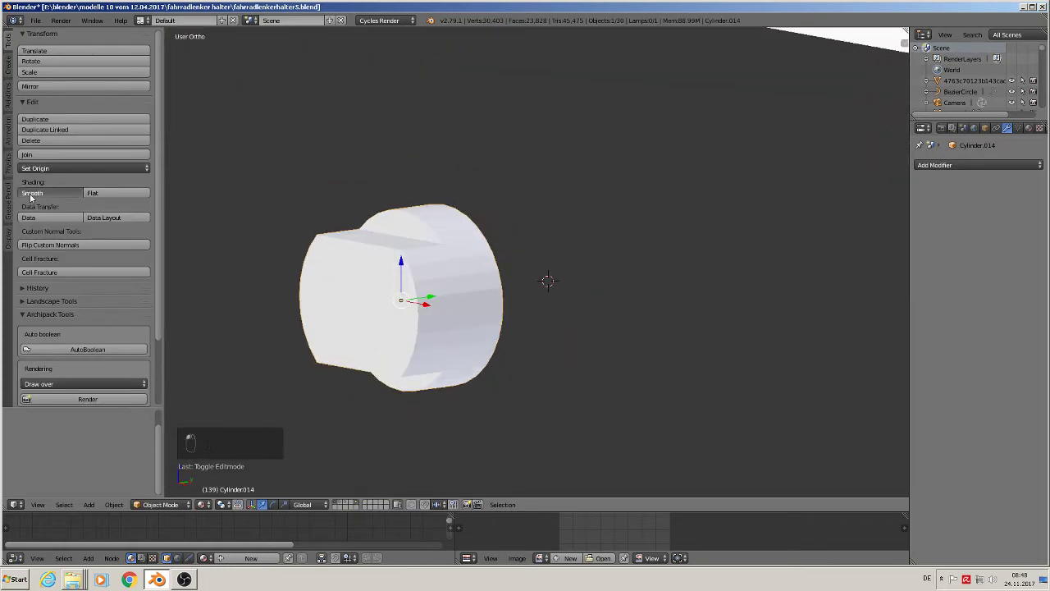
scroll(459, 274, up, 3)
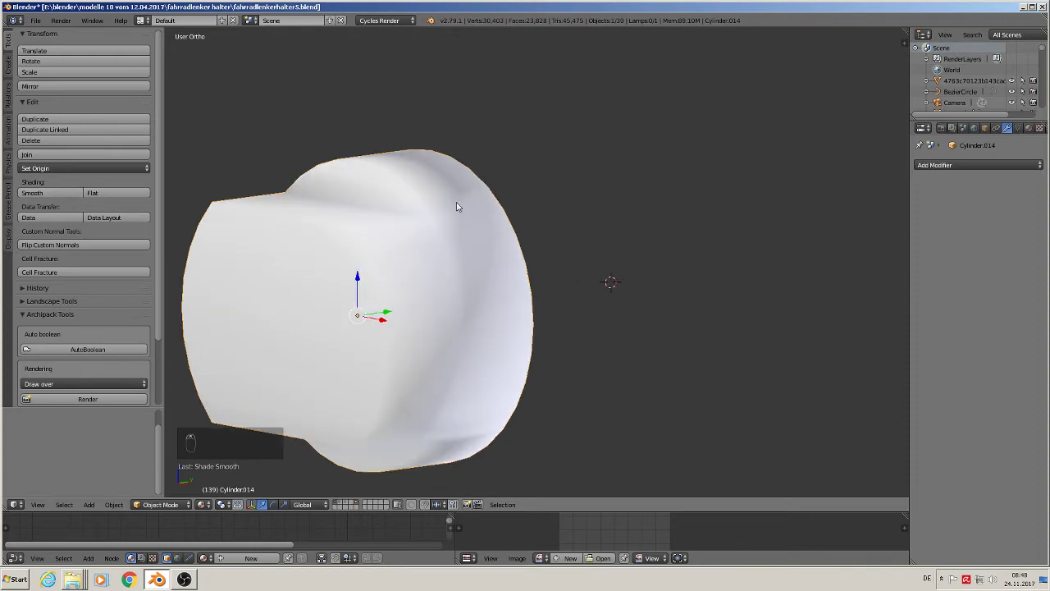
- Add a loop cut around the full round section and slide it close to its rear rim
key(Tab)
middle_drag(478, 246, 452, 276)
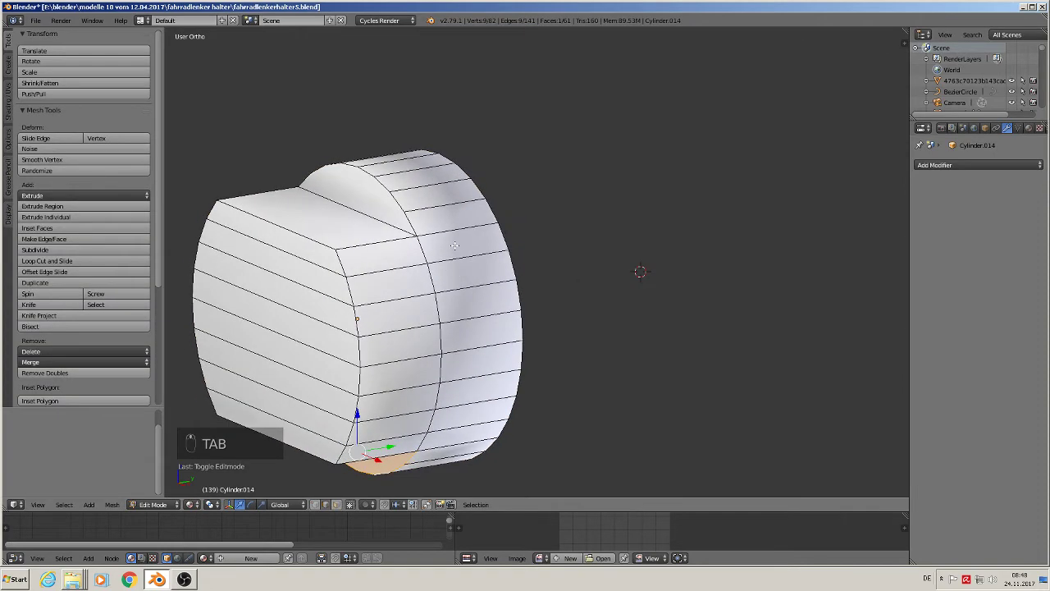
key(ctrl+r)
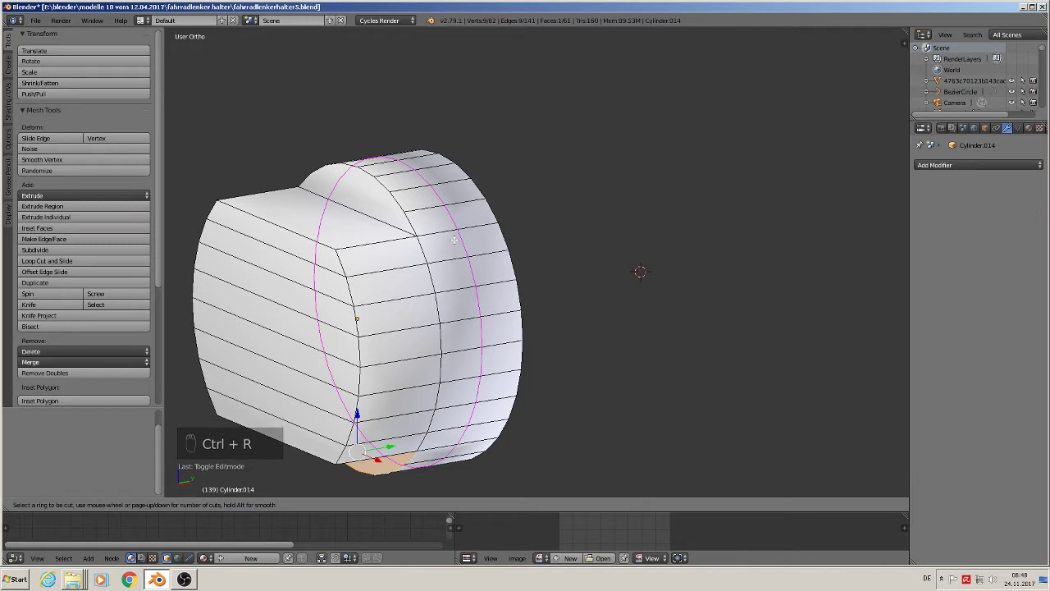
click(456, 238)
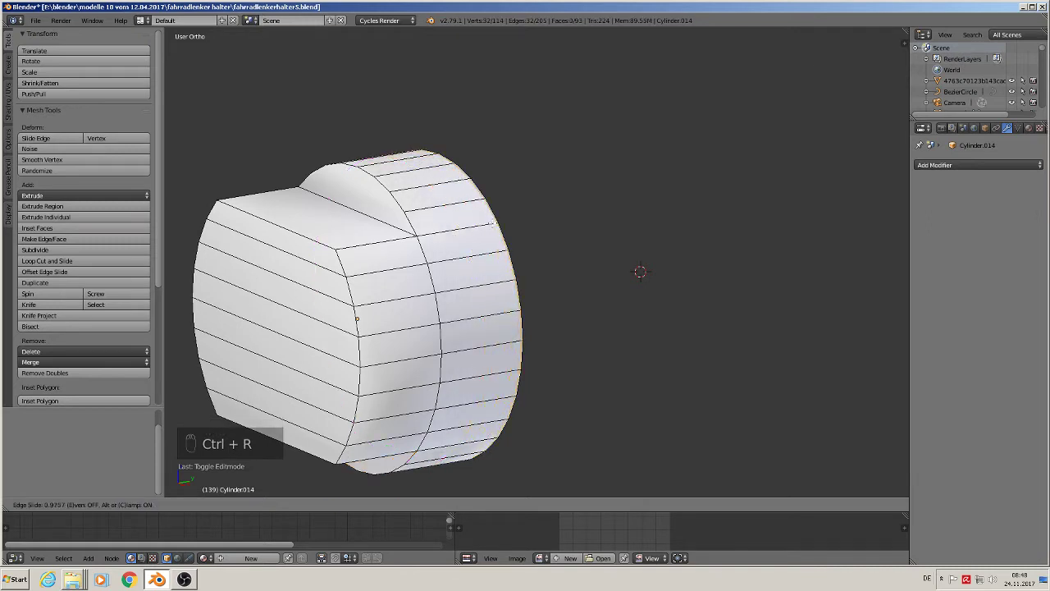
click(488, 233)
key(Tab)
key(Tab)
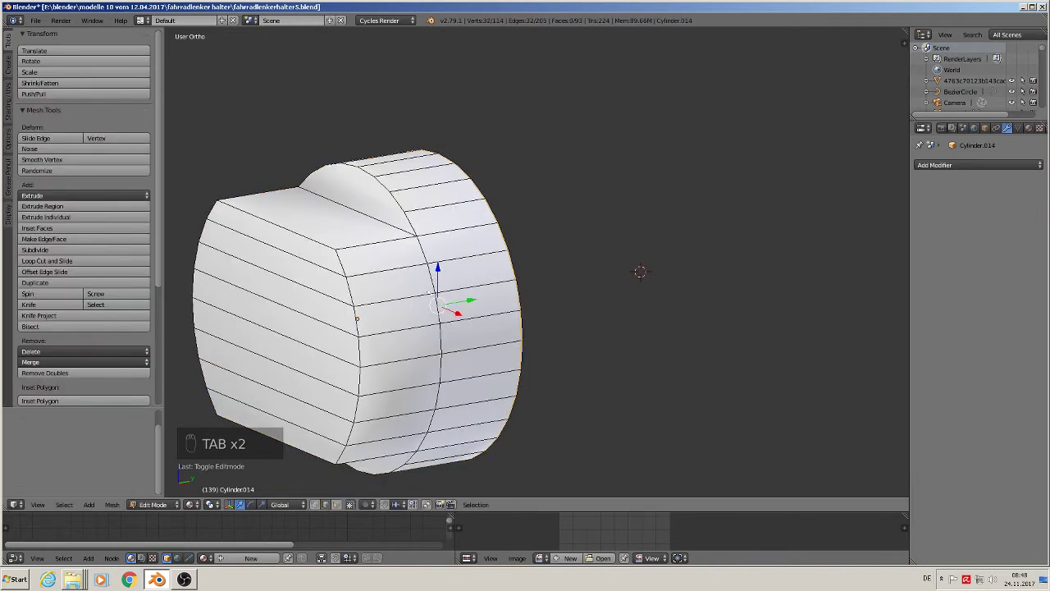
- Add a loop cut around the flattened front section and slide it against the shoulder of the round section
key(ctrl+r)
click(404, 288)
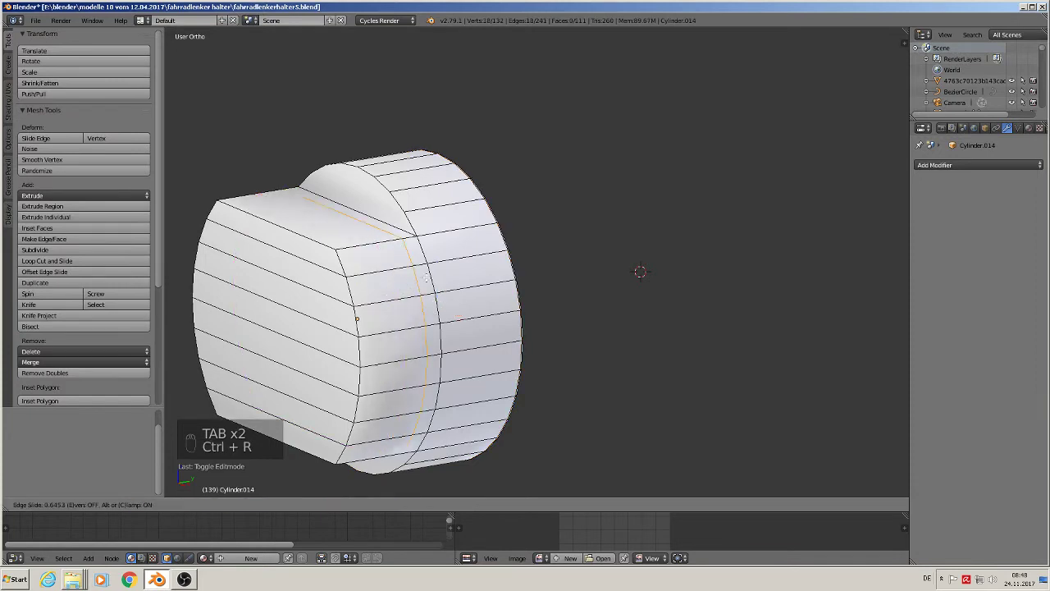
click(437, 273)
key(ctrl+e)
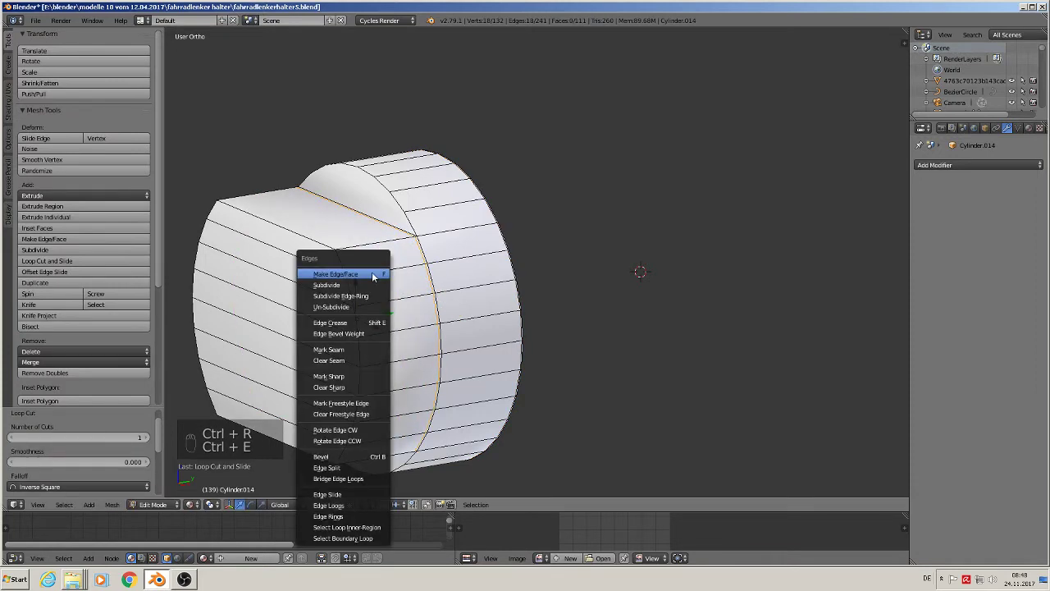
- Add another loop cut around the flattened section, slide it to the front face's rim, and check the shading in Object Mode
key(ctrl+r)
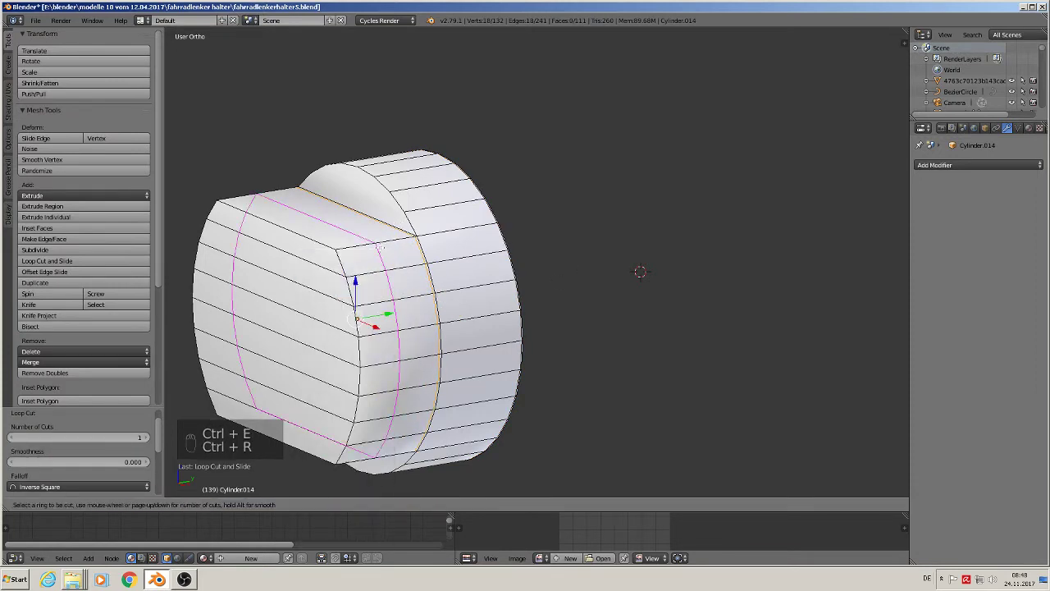
click(351, 261)
click(344, 256)
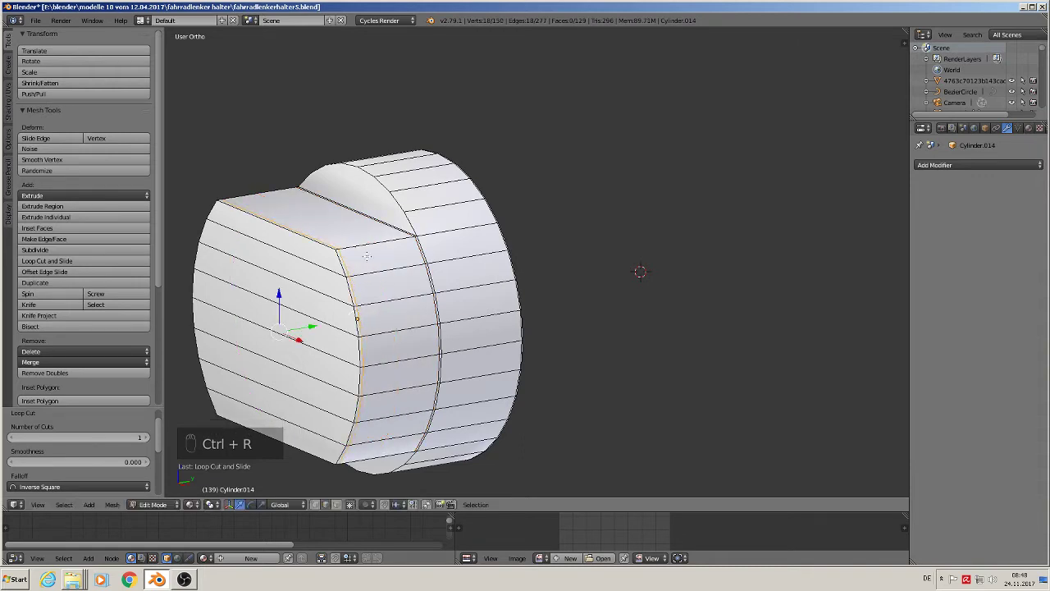
key(Tab)
middle_drag(476, 257, 581, 298)
scroll(563, 263, down, 4)
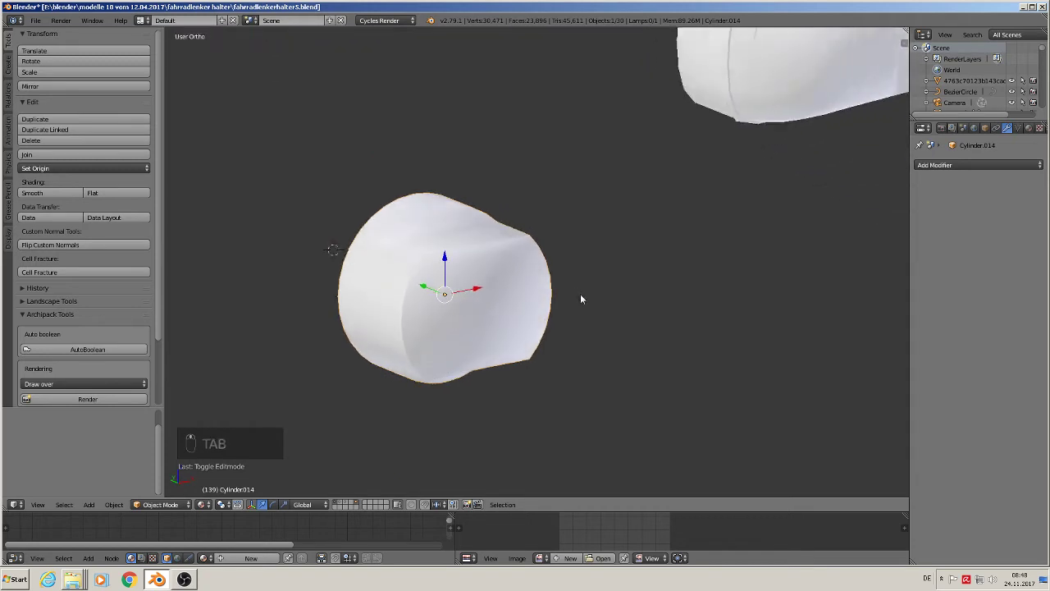
scroll(496, 317, up, 2)
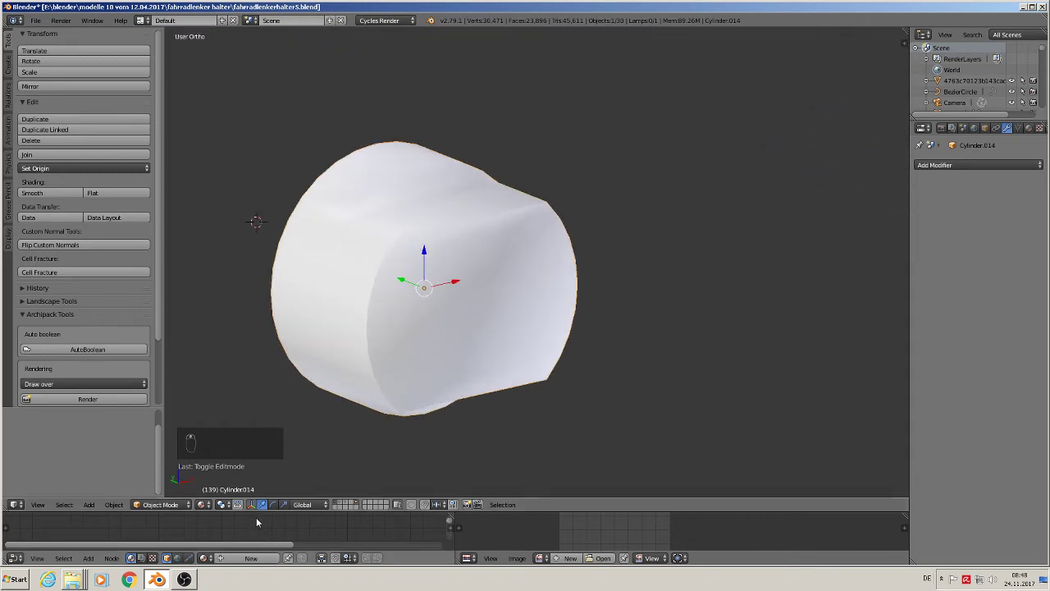
key(Tab)
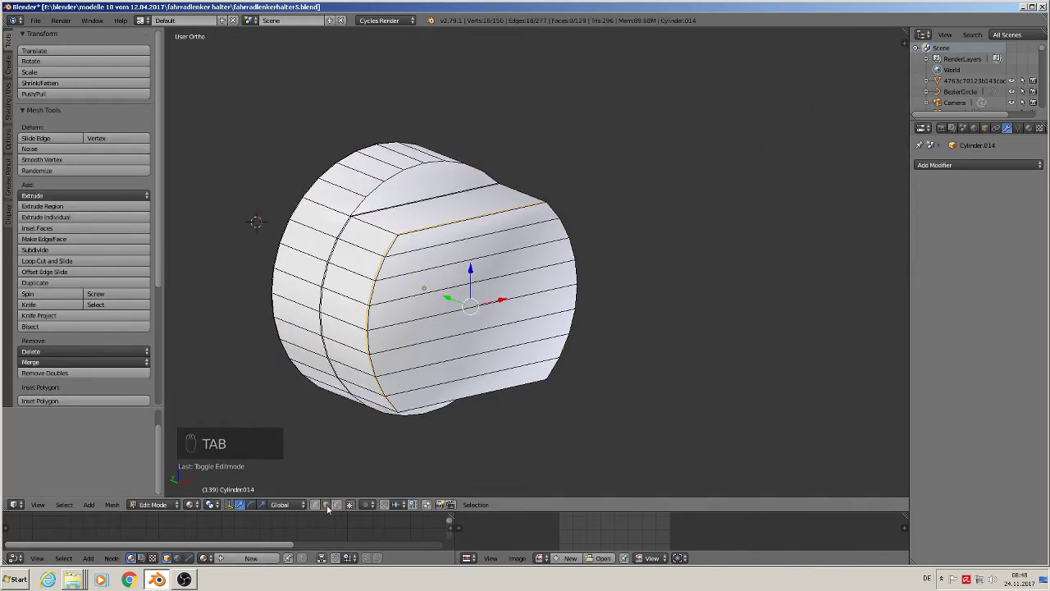
- Select the face loop across the bolt head's front strips and flattened sides and apply flat shading to it
click(337, 503)
alt+right_click(454, 294)
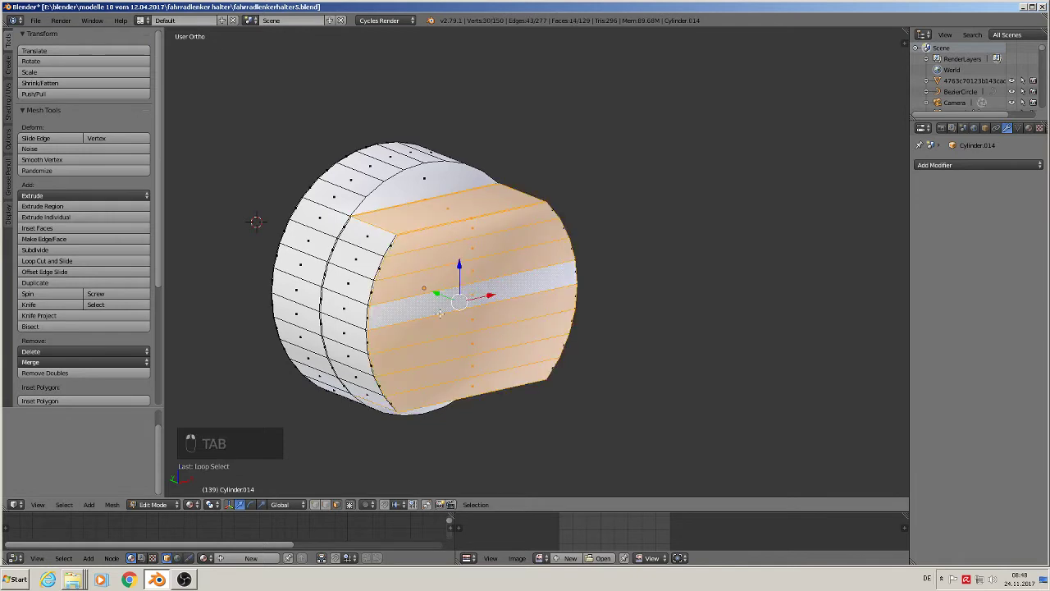
click(10, 97)
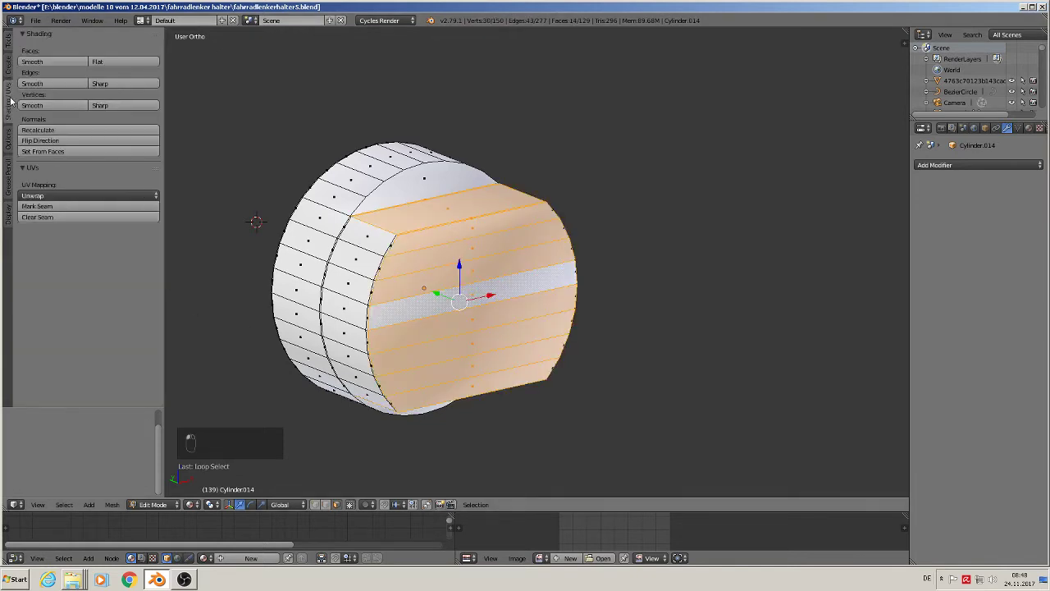
click(116, 63)
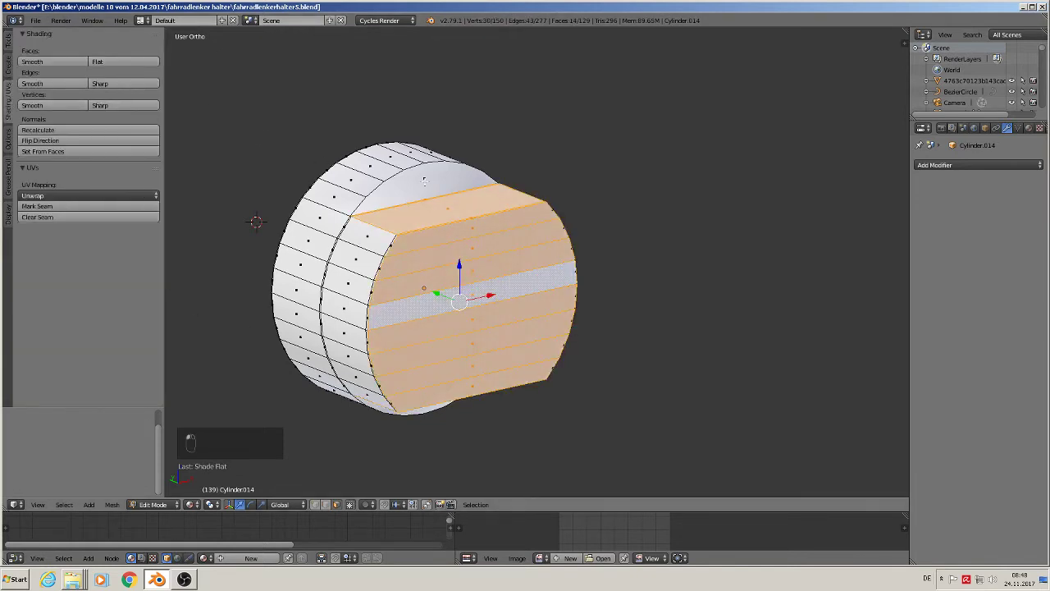
- Apply flat shading to the two crescent-shaped shoulder faces of the bolt head and return to Object Mode
right_click(425, 181)
middle_drag(424, 180, 406, 134)
shift+right_click(426, 409)
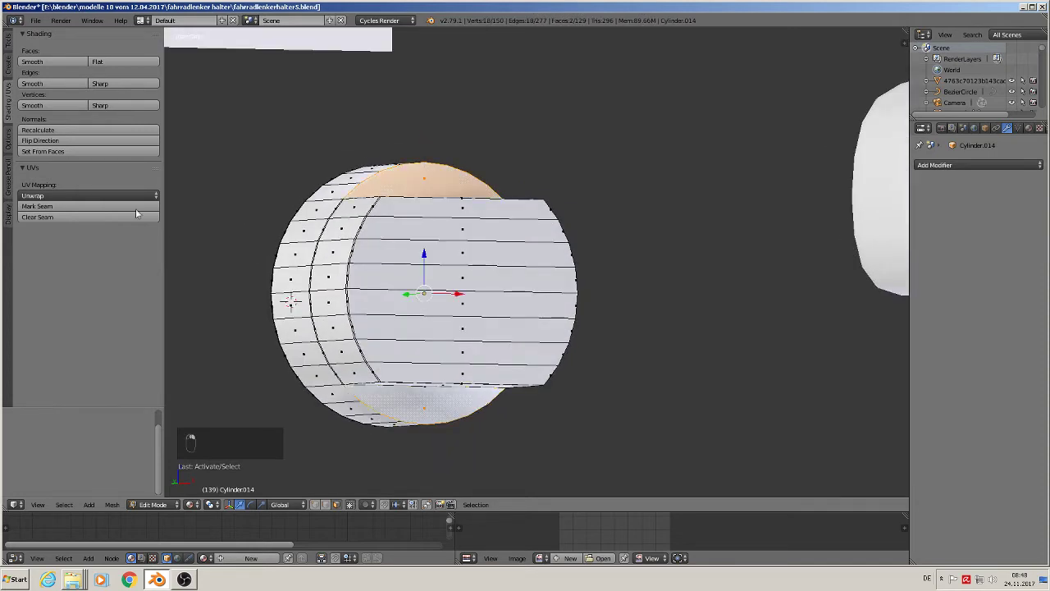
click(104, 61)
key(Tab)
- Compare the bolt head with the reference photo and scale it to about 0.349 along the Y axis
middle_drag(614, 280, 407, 393)
key(KP_1)
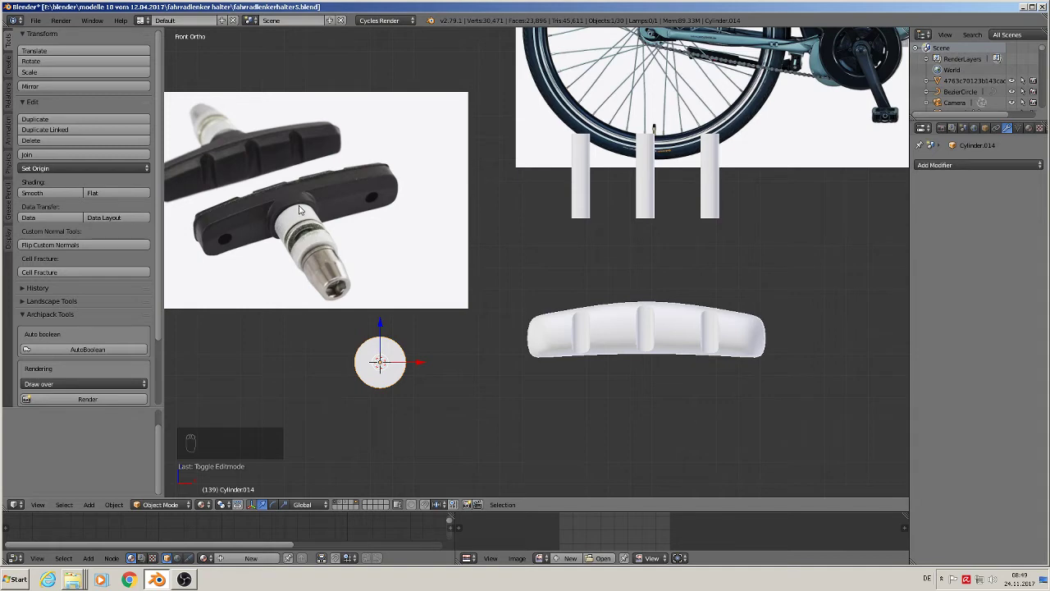
middle_drag(300, 210, 452, 404)
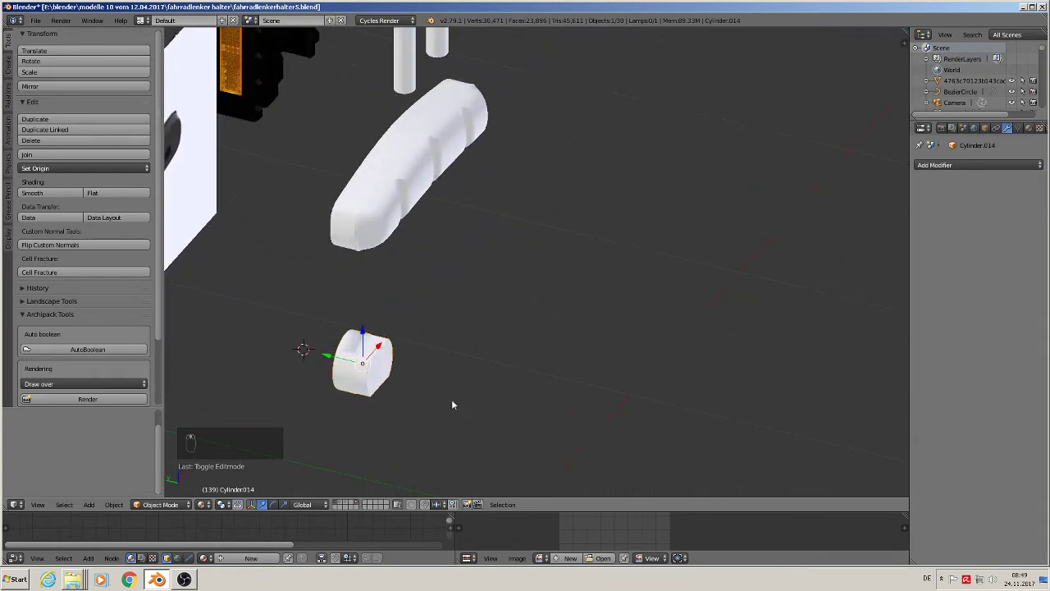
key(s)
key(x)
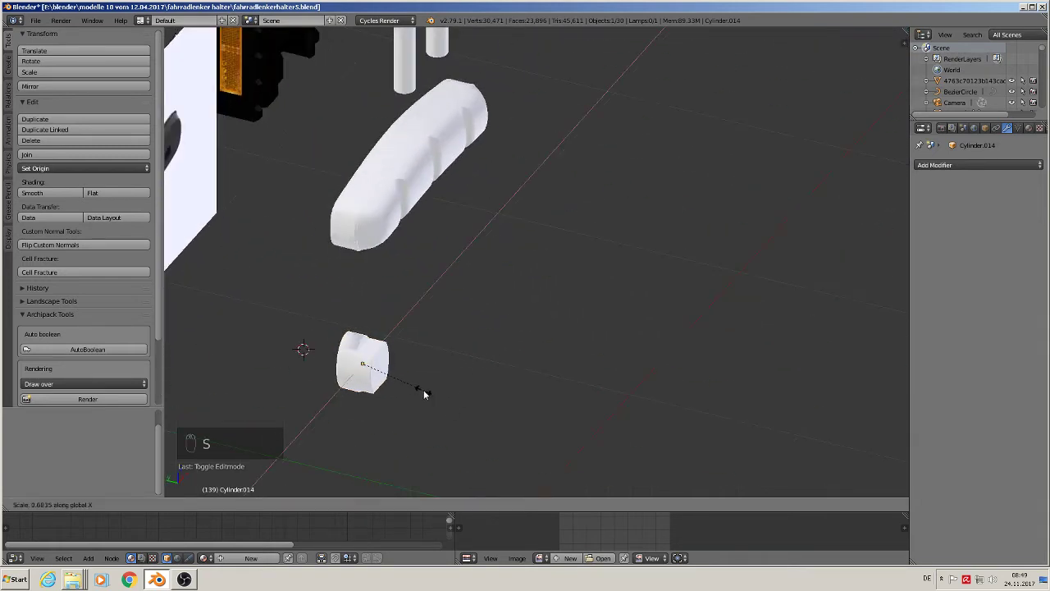
click(440, 395)
key(s)
key(y)
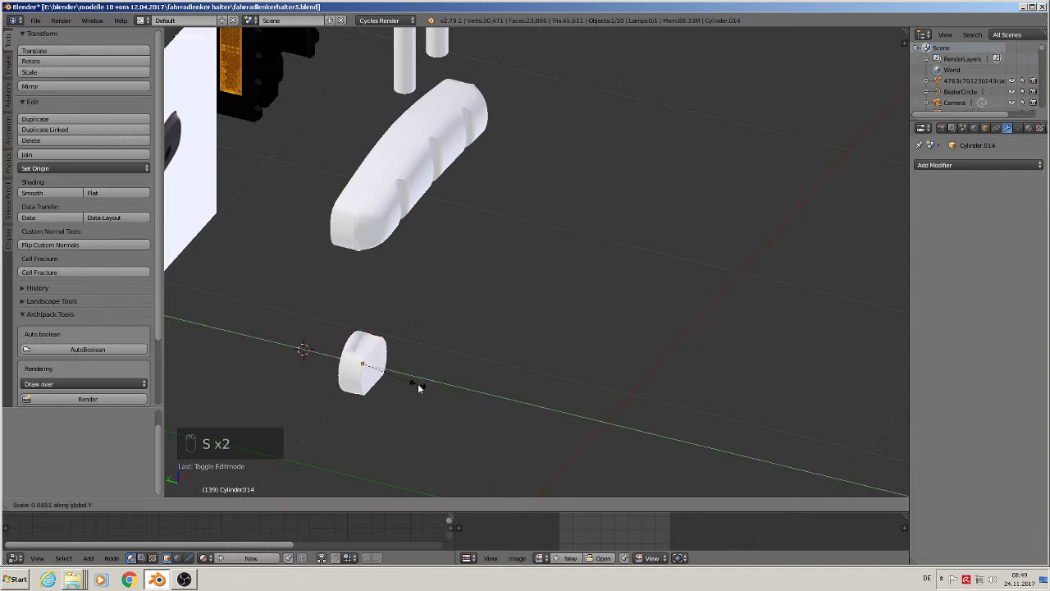
click(394, 369)
- Move the bolt head about 0.341 along X and rotate it 180° around the Z axis
middle_drag(394, 369, 322, 369)
key(g)
key(x)
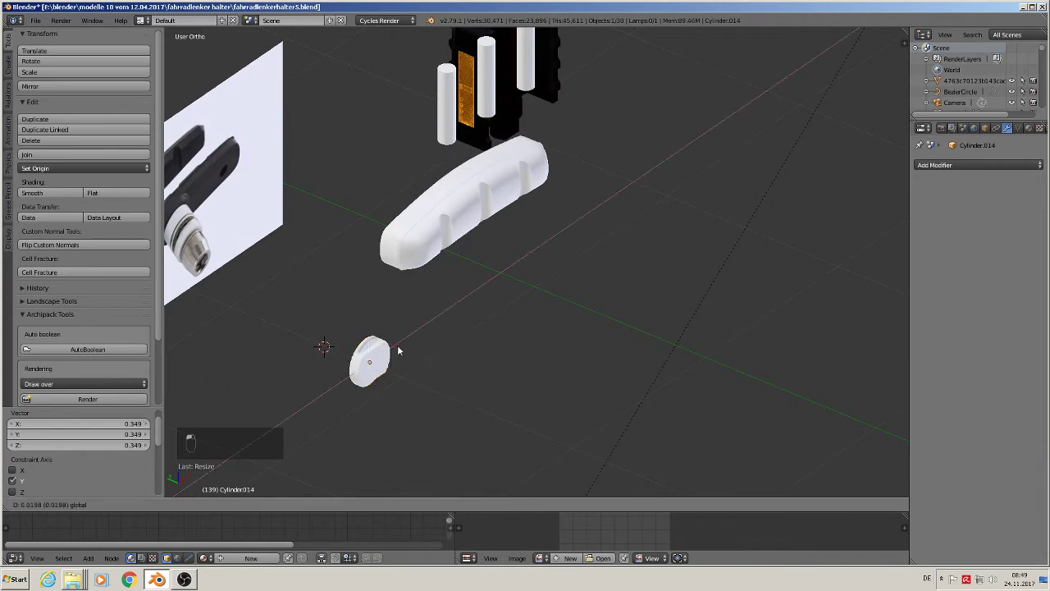
click(544, 369)
text(rz)
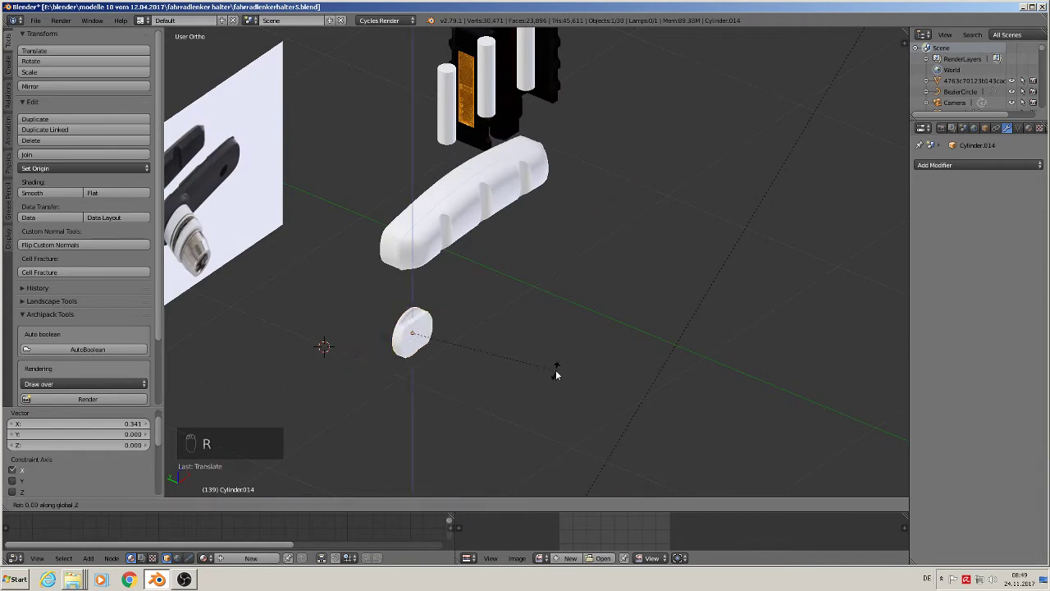
text(180)
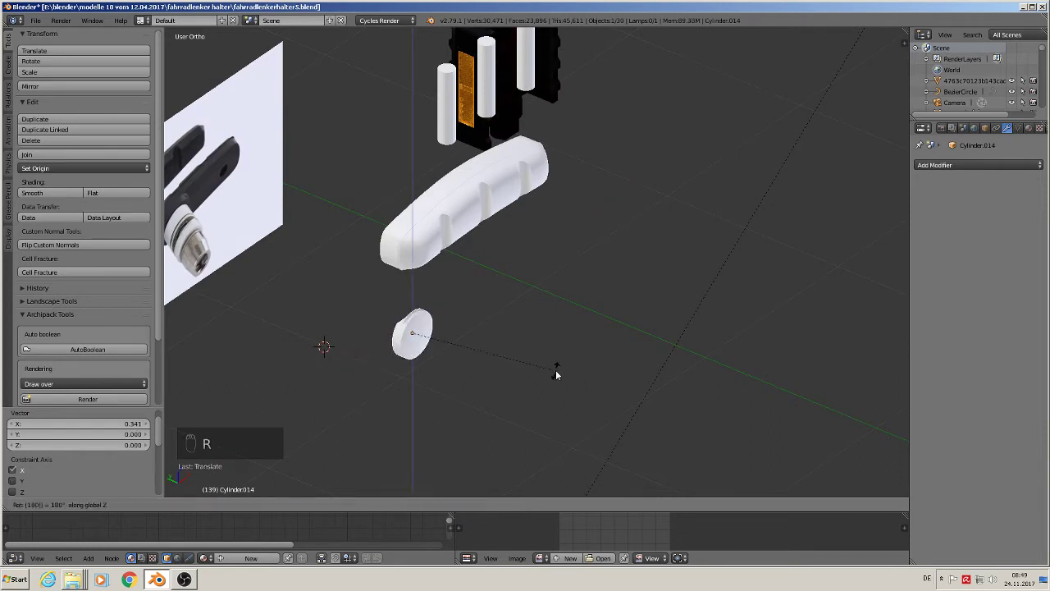
key(Return)
- Move the bolt head about 1.018 along X and about 0.597 along Y to bring it behind the brake pad
key(g)
key(x)
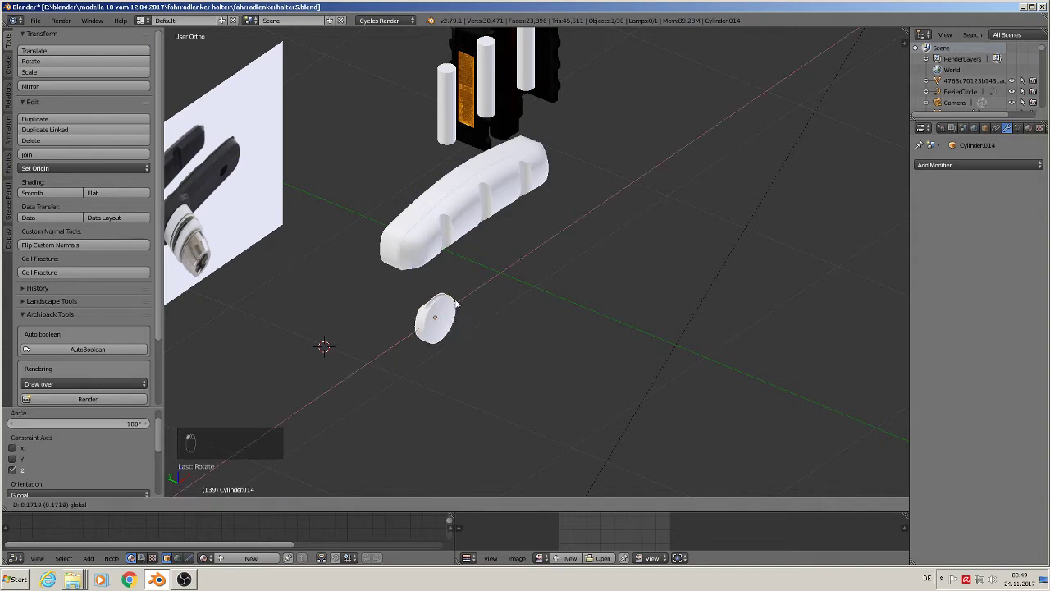
click(552, 229)
key(g)
key(y)
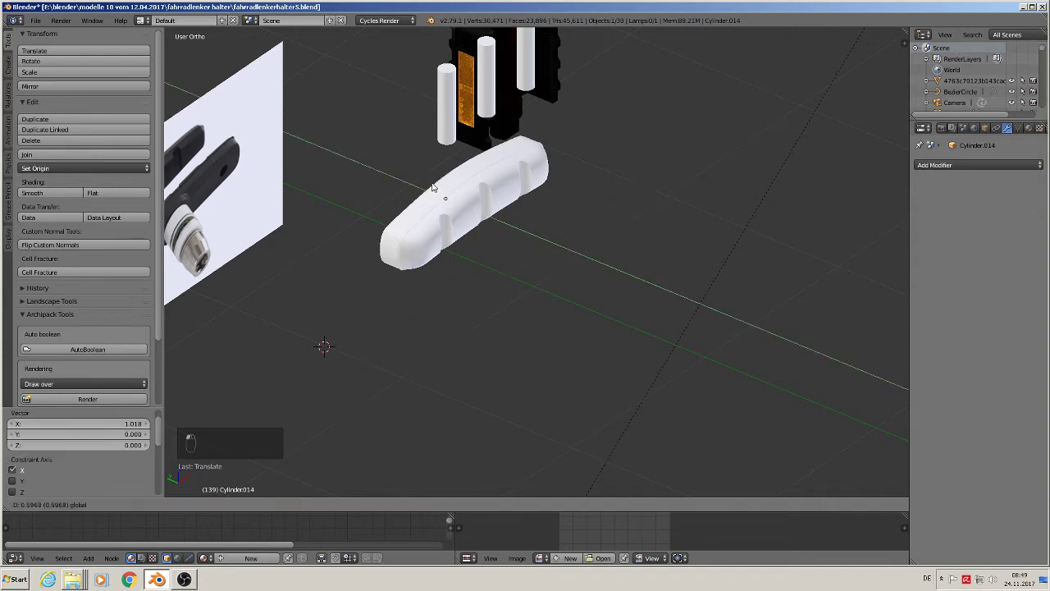
click(431, 182)
- In the side view, center the bolt head vertically on the brake pad and move it about -0.118 along Y against the pad's back
middle_drag(431, 182, 498, 171)
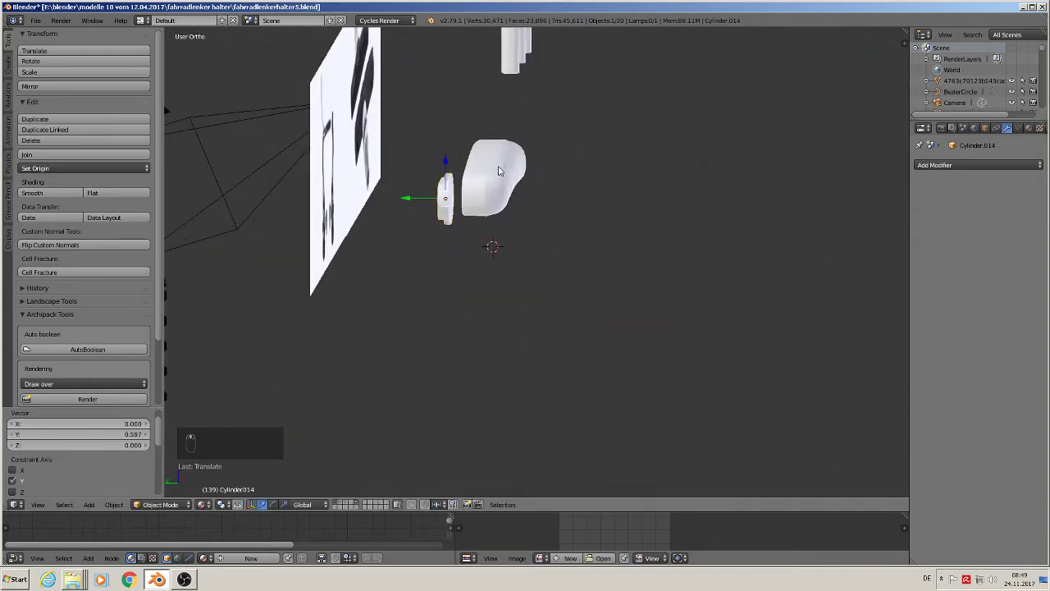
key(KP_1)
key(KP_3)
key(g)
key(z)
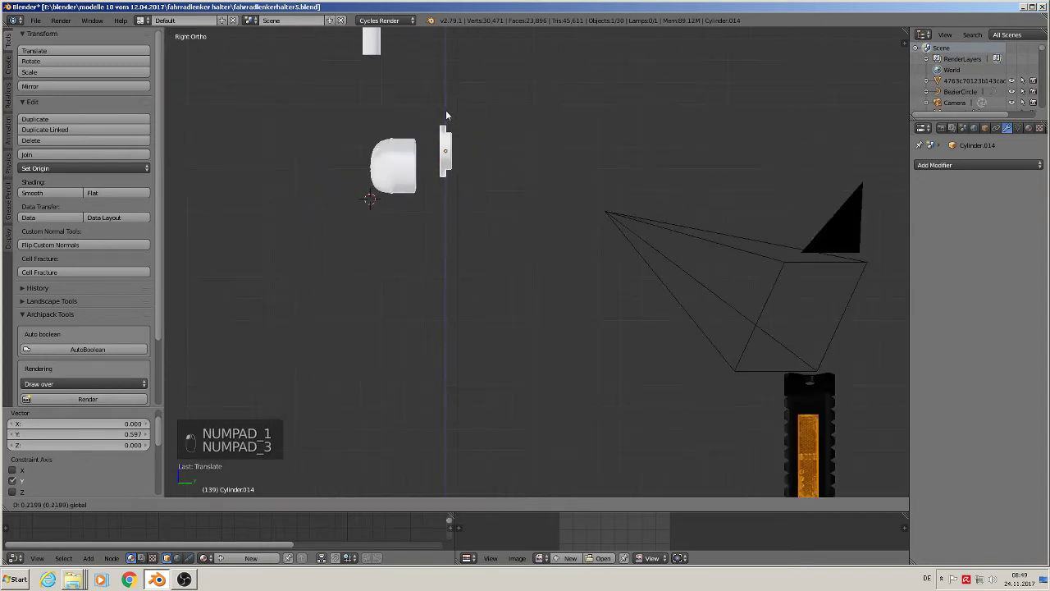
click(458, 132)
key(g)
key(y)
drag(457, 151, 456, 151)
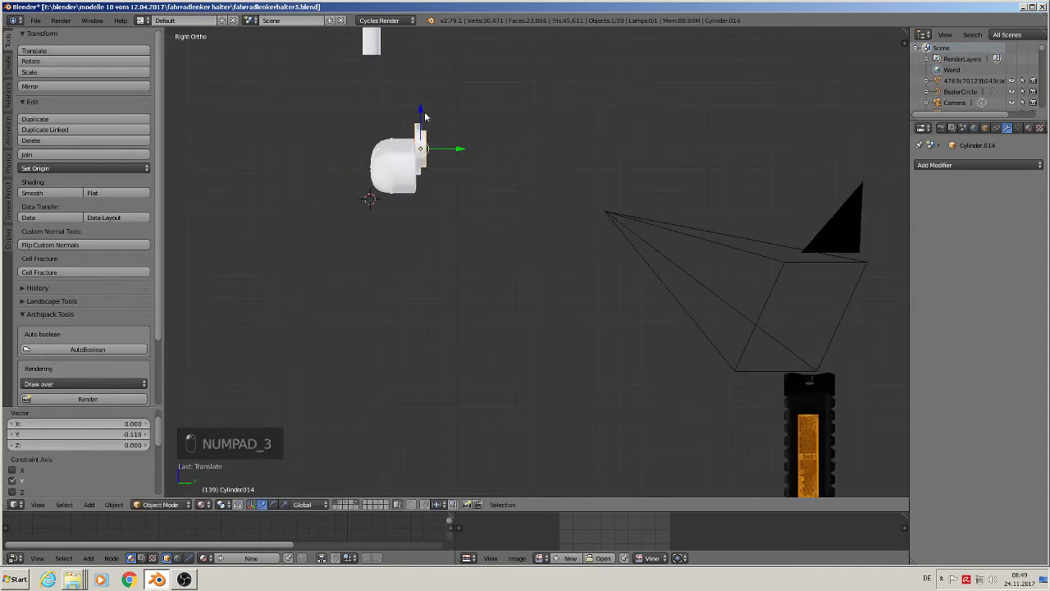
drag(422, 112, 425, 130)
- In the top view, shift the bolt head about -0.135 along X to center it on the brake pad's back
scroll(433, 177, up, 8)
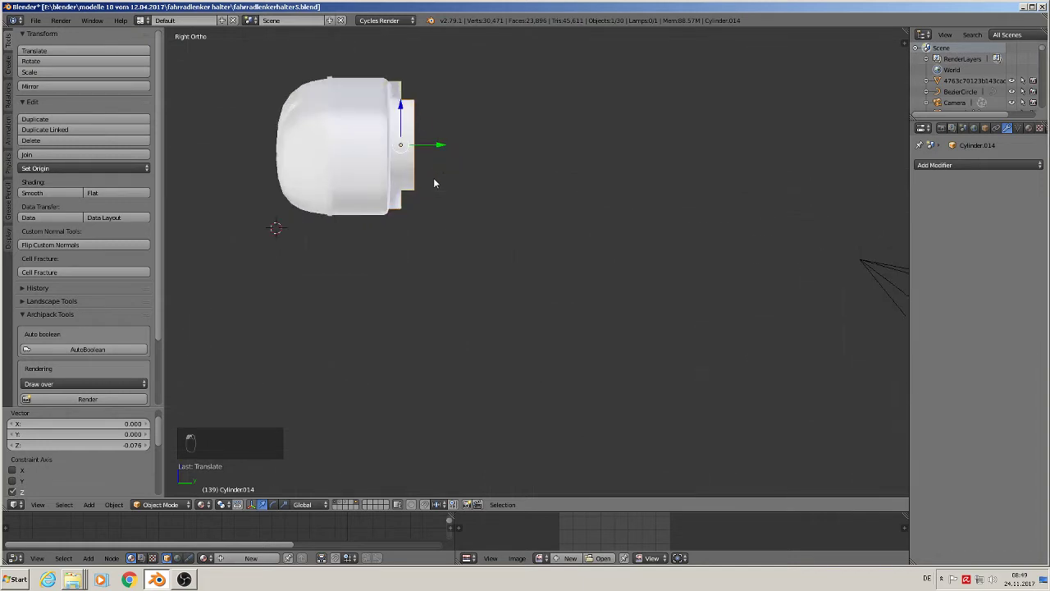
shift+middle_drag(432, 178, 609, 327)
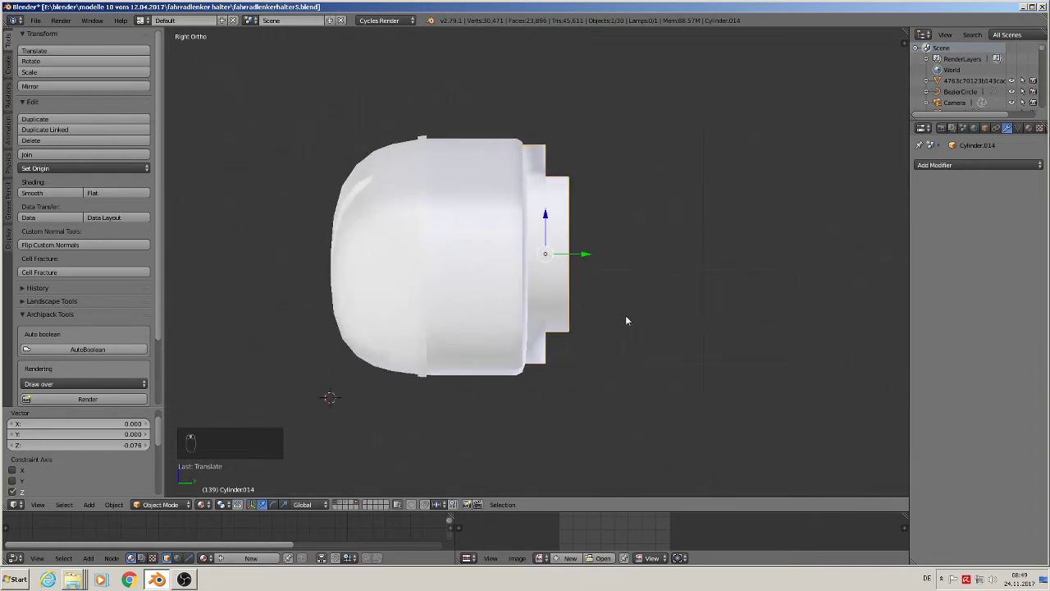
key(KP_7)
scroll(626, 317, down, 2)
drag(617, 285, 542, 288)
- Add a loop cut around the bolt head's round section, slide it against the shoulder rim, and return to Object Mode
middle_drag(533, 353, 437, 257)
scroll(447, 273, up, 6)
scroll(436, 243, up, 4)
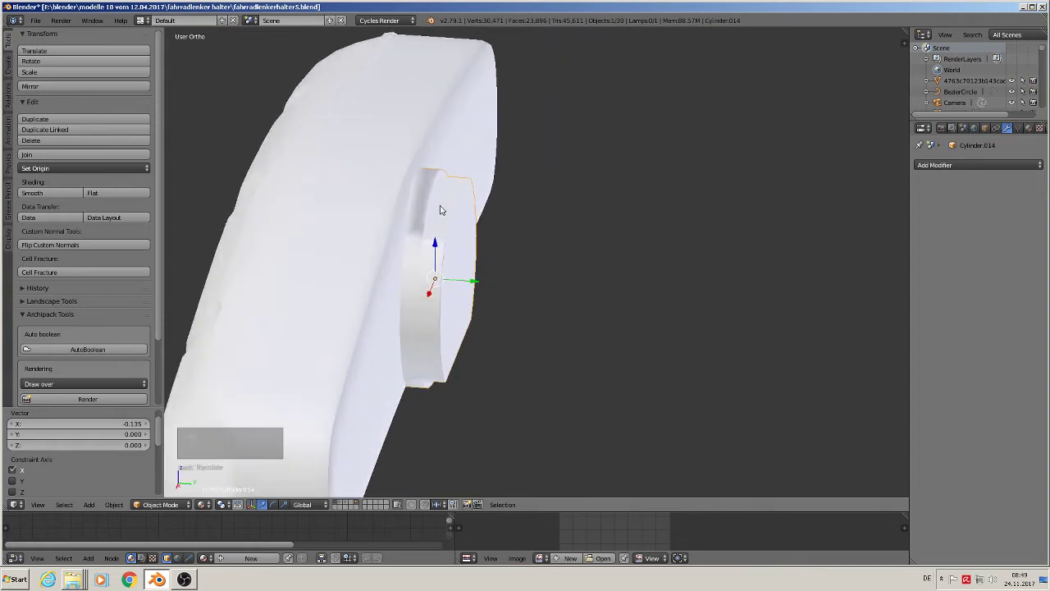
key(Tab)
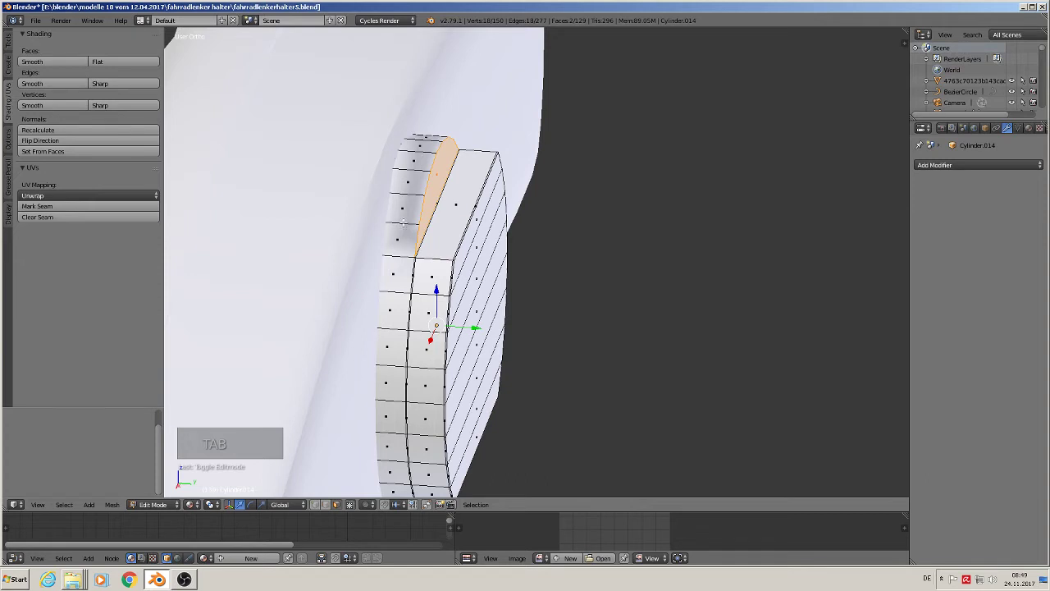
key(ctrl+r)
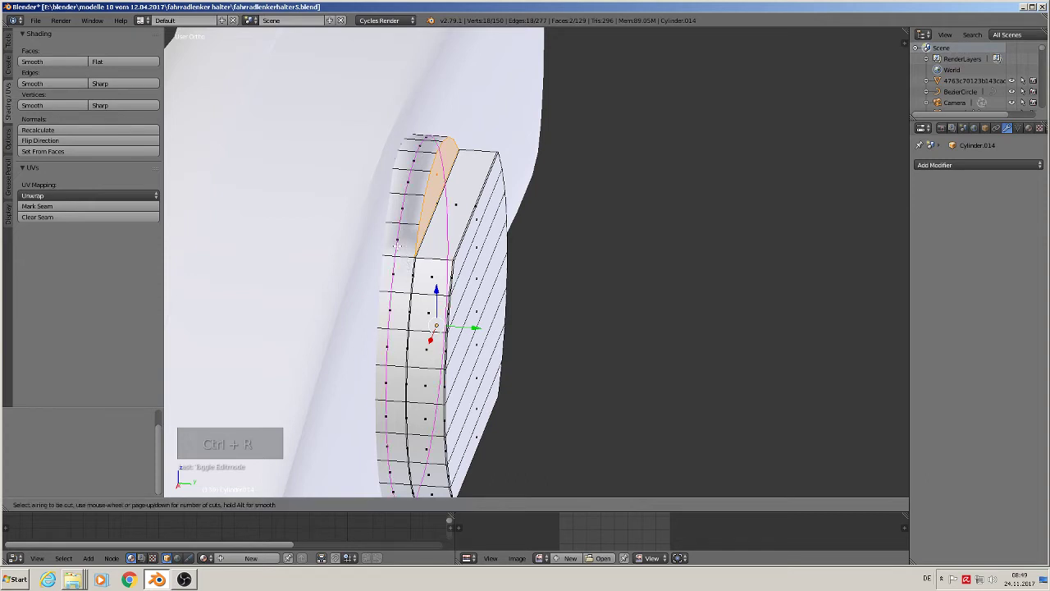
click(397, 244)
click(402, 246)
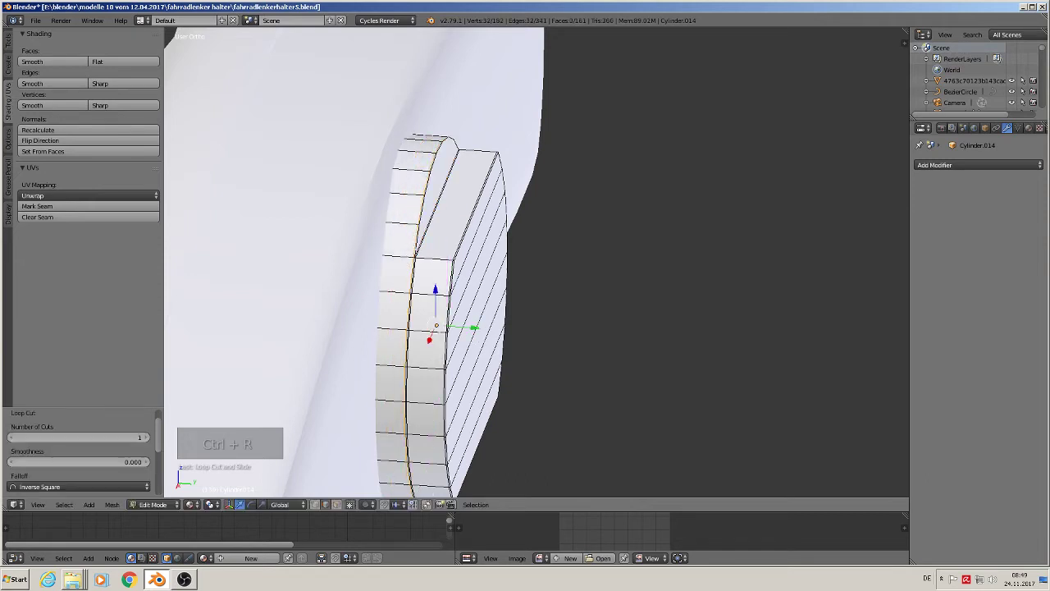
key(Tab)
- Examine the fitted bolt head on the pad and the reference photos of the brake arms and pad mounting bolt
scroll(566, 295, down, 5)
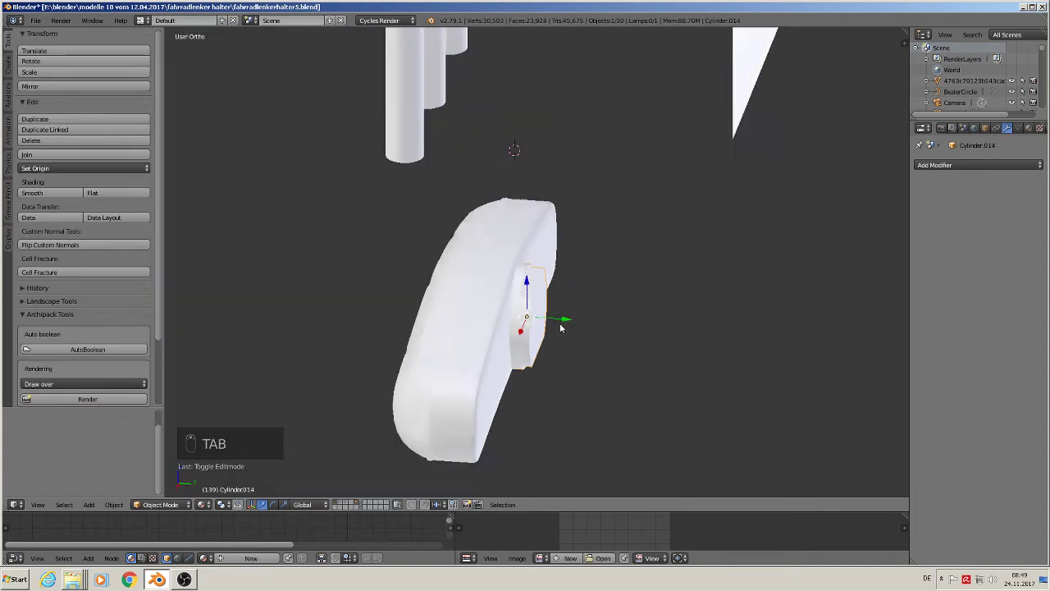
middle_drag(562, 337, 755, 239)
middle_drag(671, 288, 485, 297)
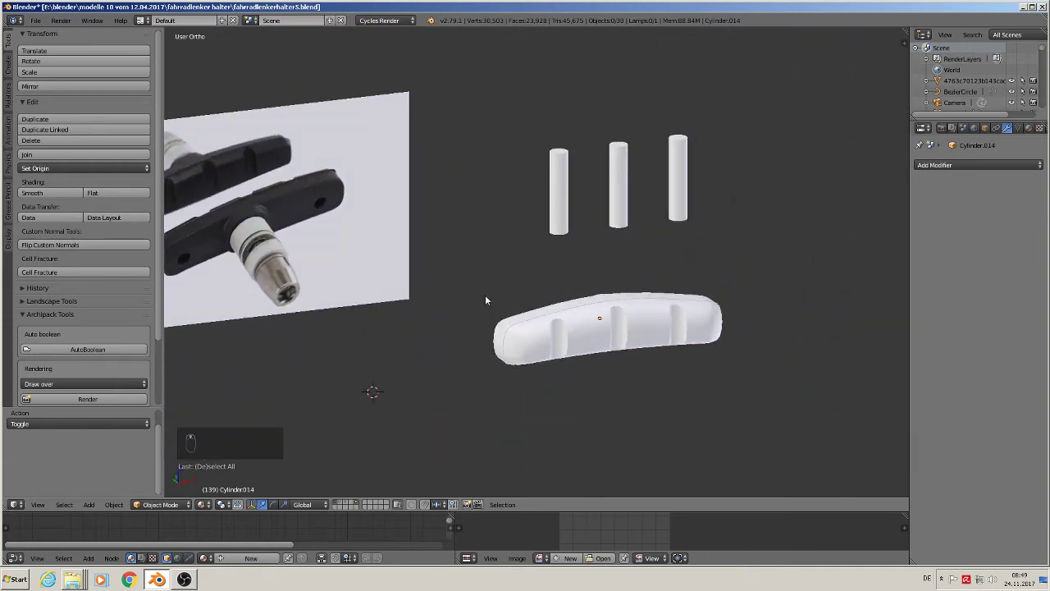
middle_drag(271, 245, 399, 201)
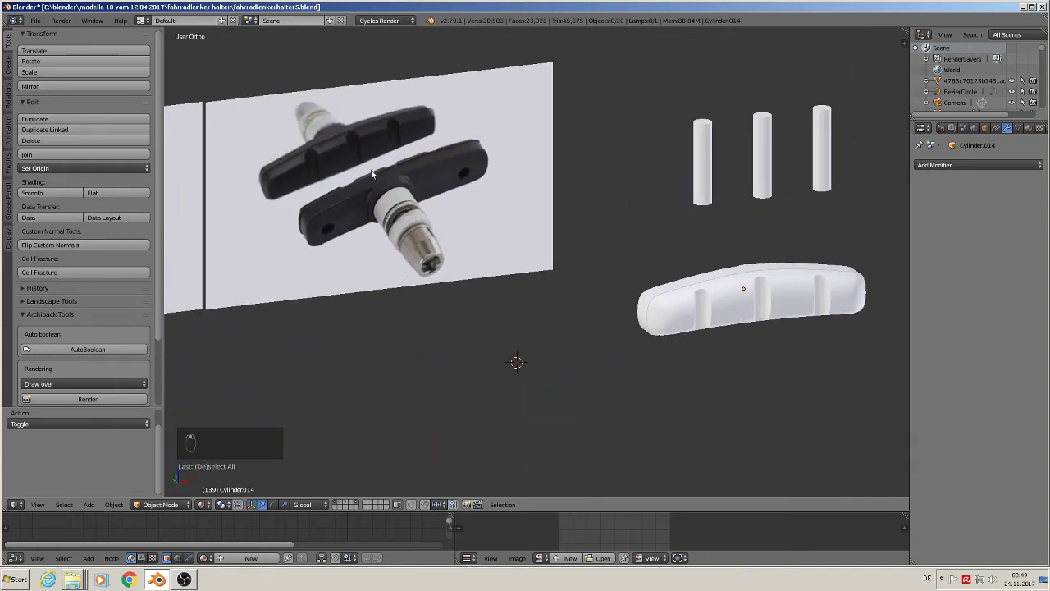
shift+middle_drag(438, 265, 158, 218)
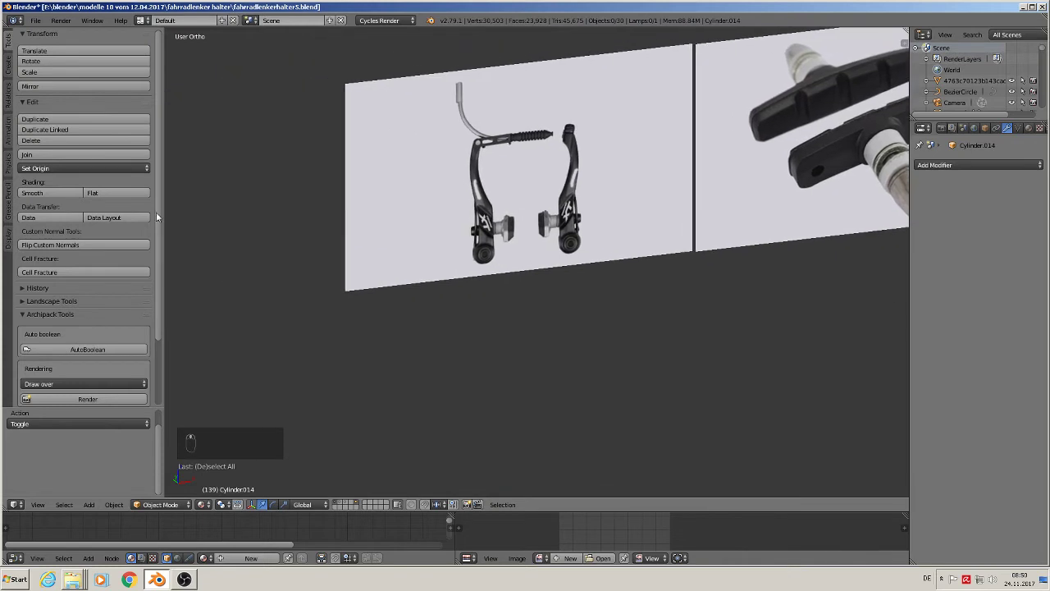
scroll(493, 234, up, 8)
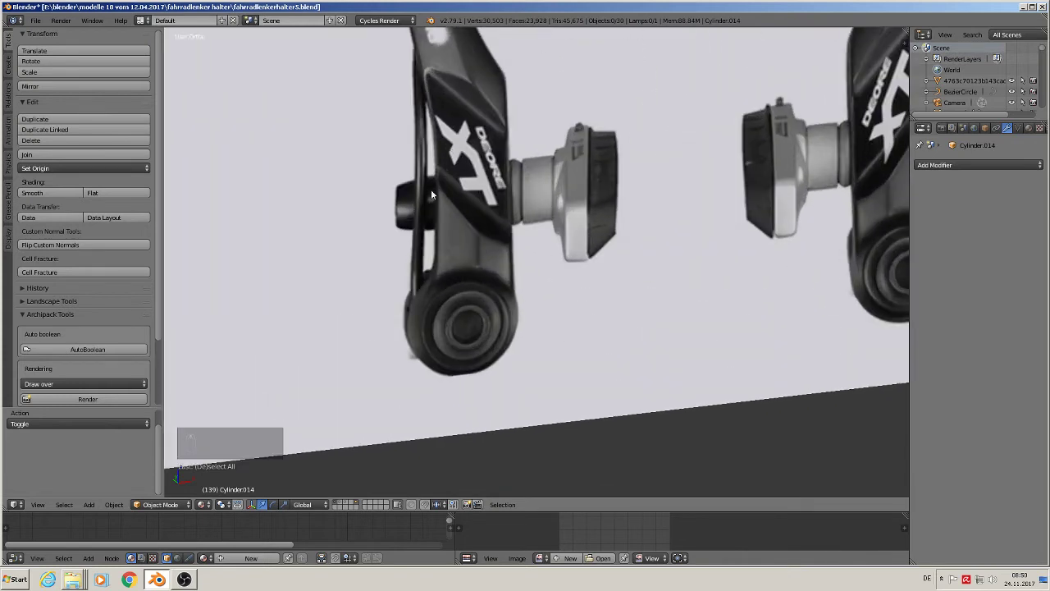
scroll(480, 192, down, 3)
shift+middle_drag(498, 233, 398, 473)
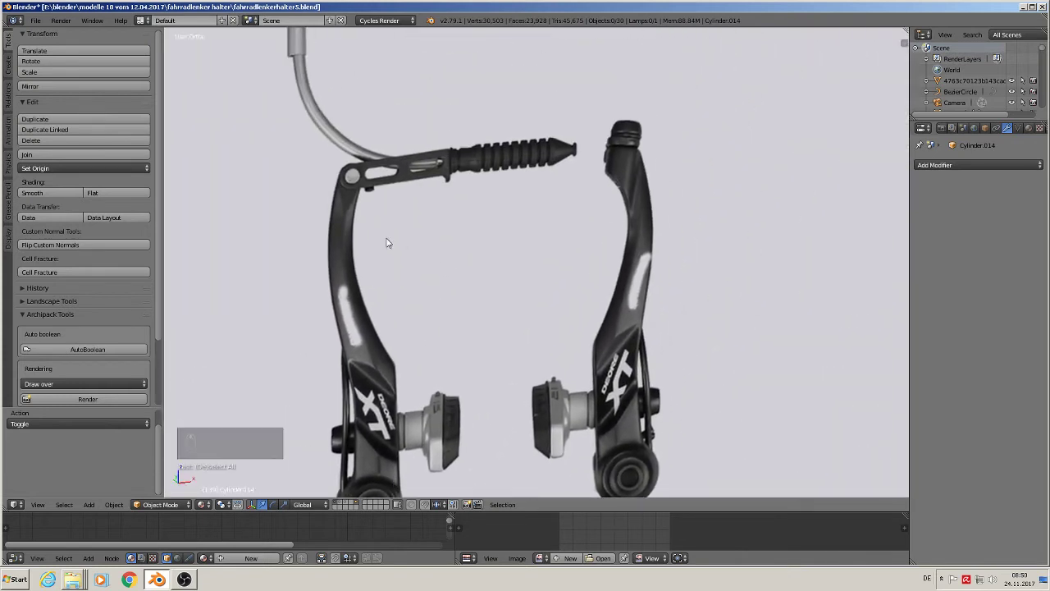
key(KP_1)
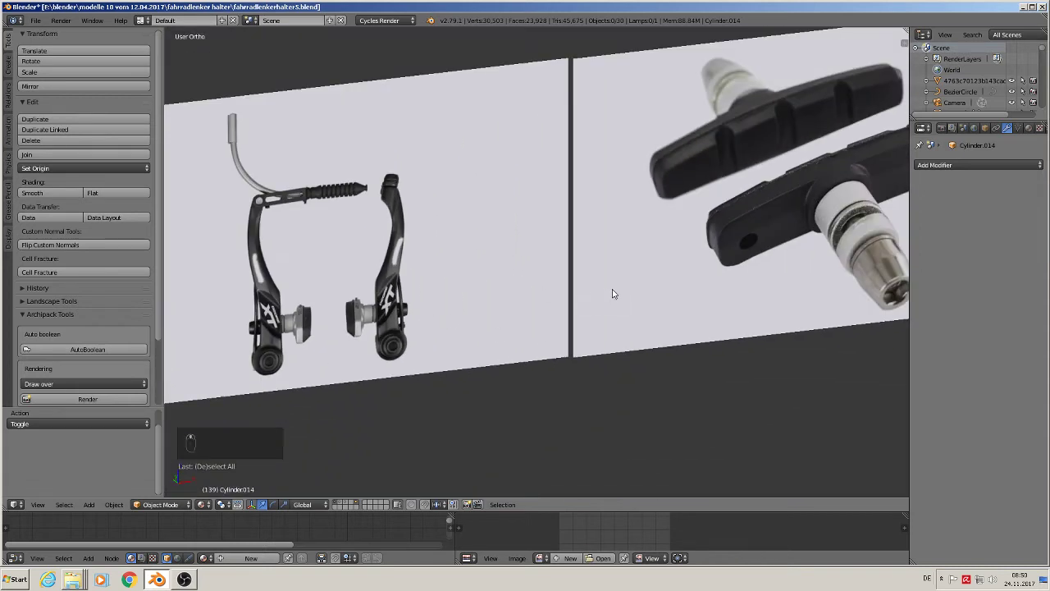
scroll(612, 293, down, 4)
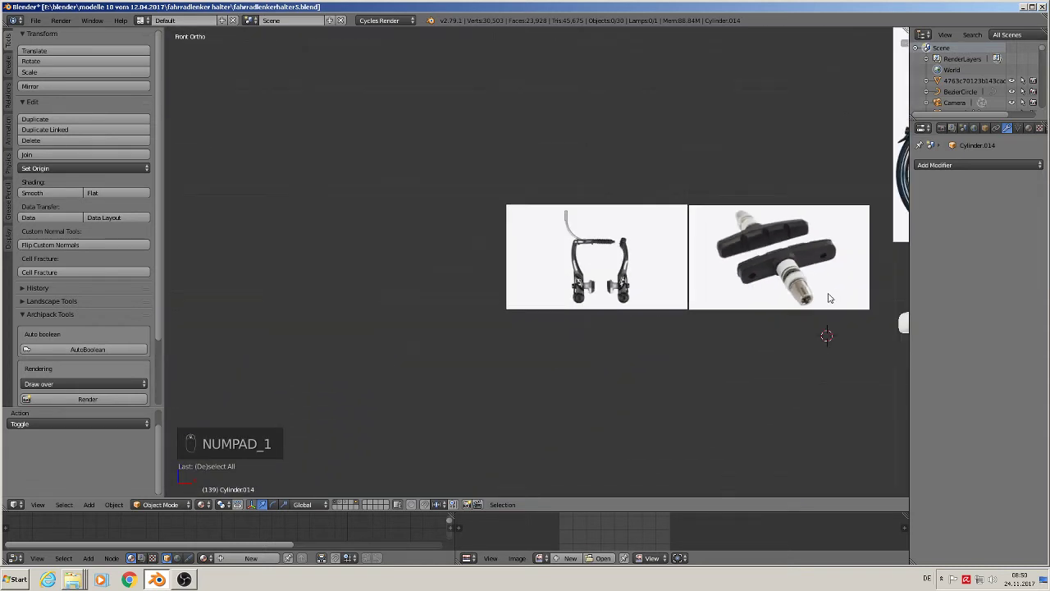
scroll(827, 301, up, 4)
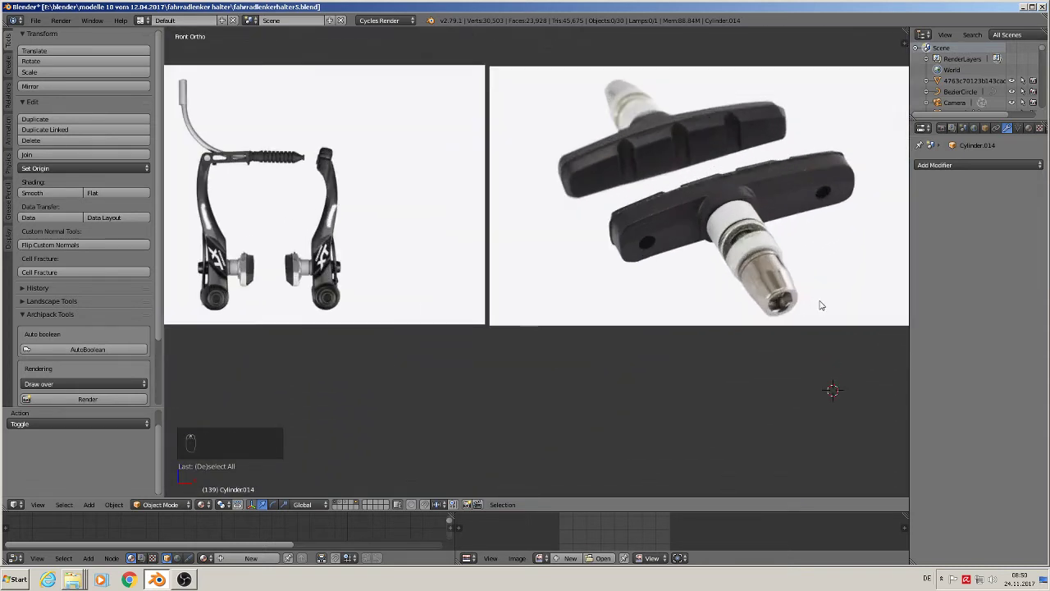
- Place the 3D cursor on the white sleeve of the bolt in the brake pad photo and add a mesh cylinder there
click(732, 214)
shift+middle_drag(793, 304, 576, 335)
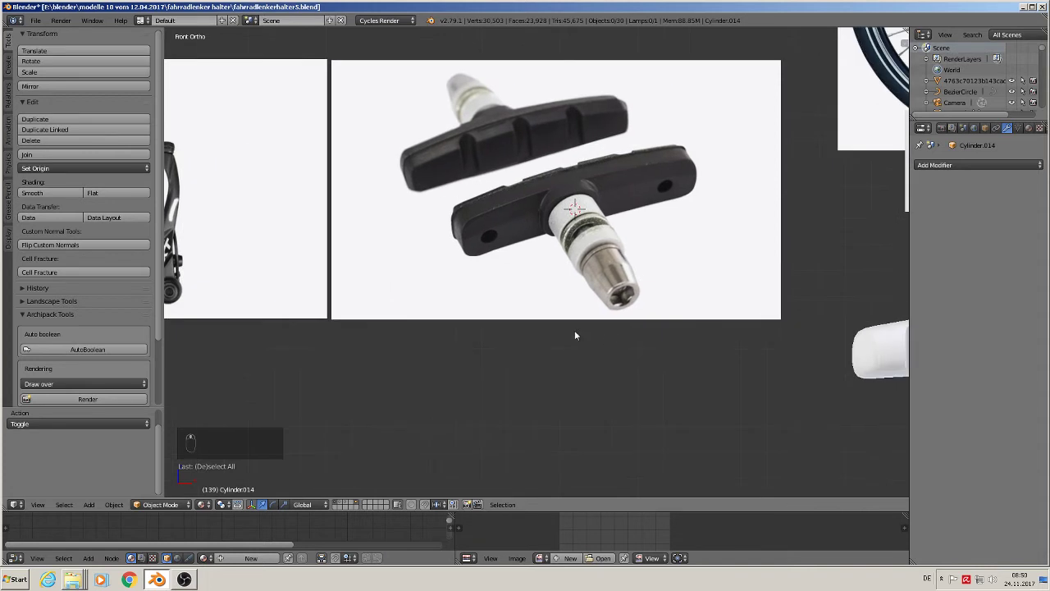
click(89, 505)
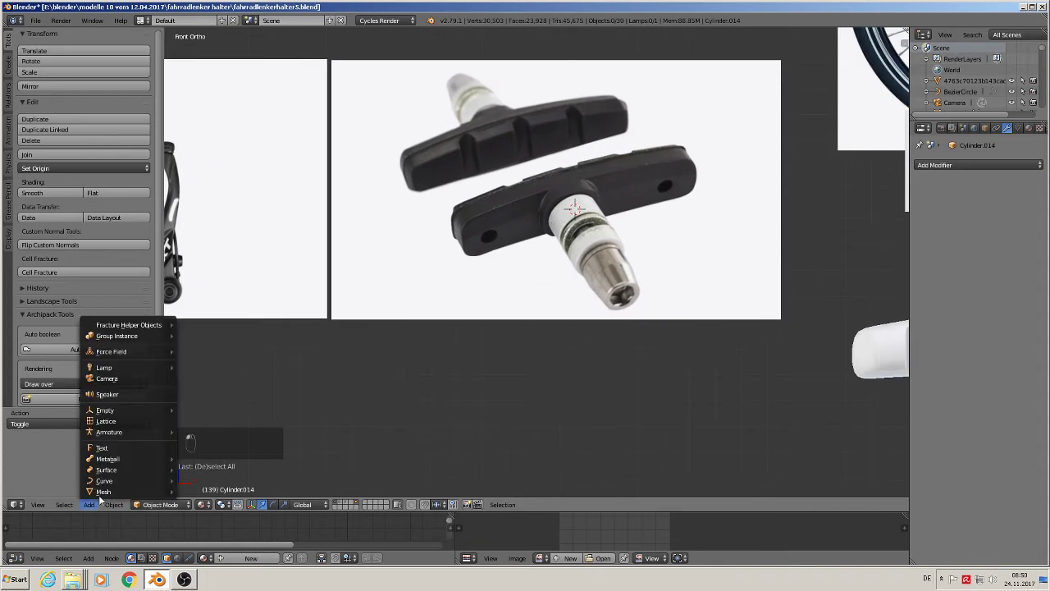
mouse_move(115, 488)
click(234, 286)
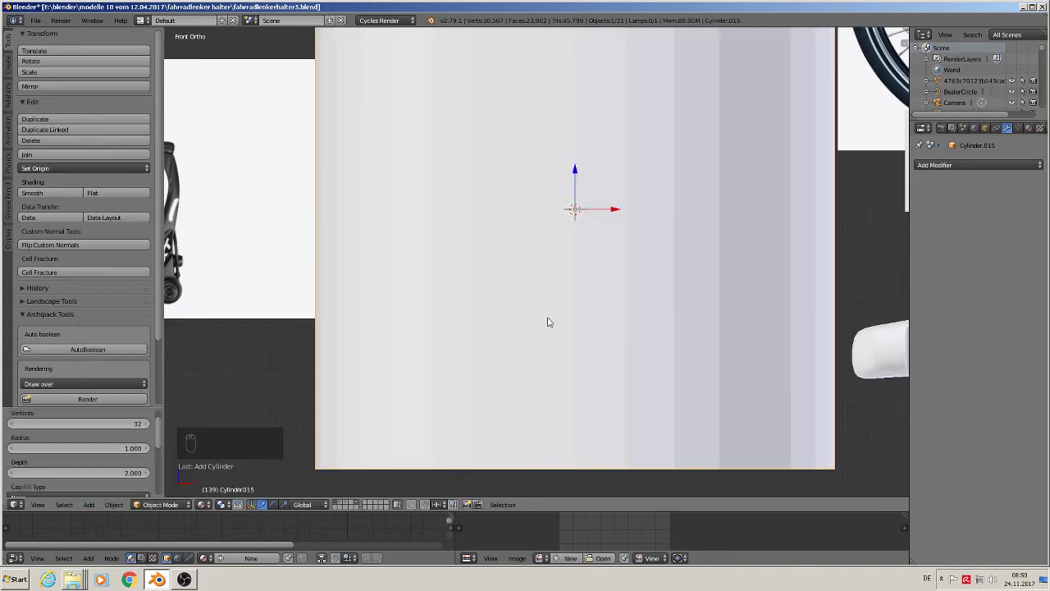
- Scale the new cylinder to about 0.091 and rotate it in the front view
key(s)
click(594, 250)
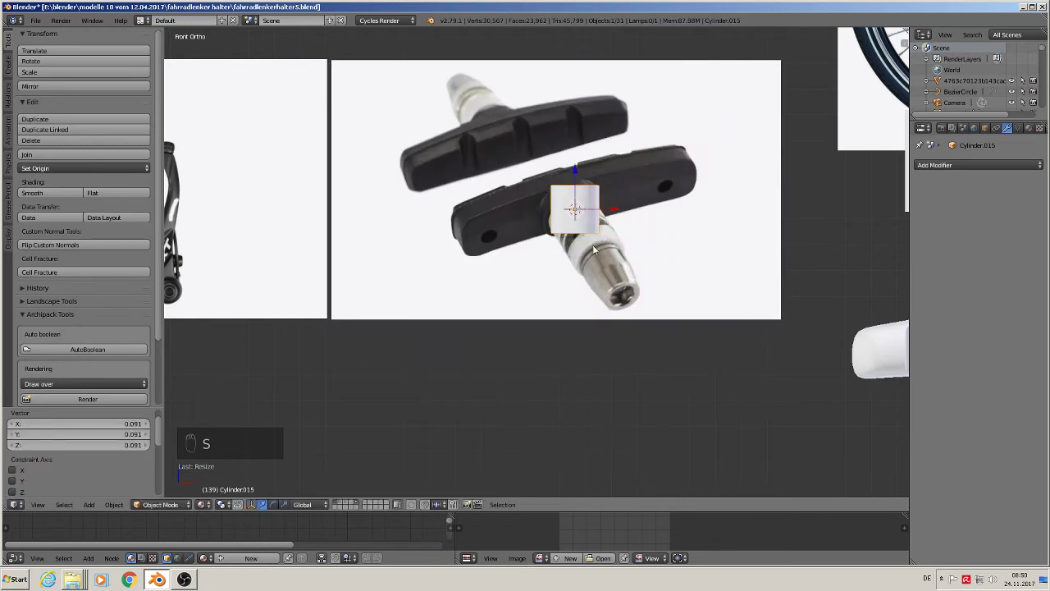
key(r)
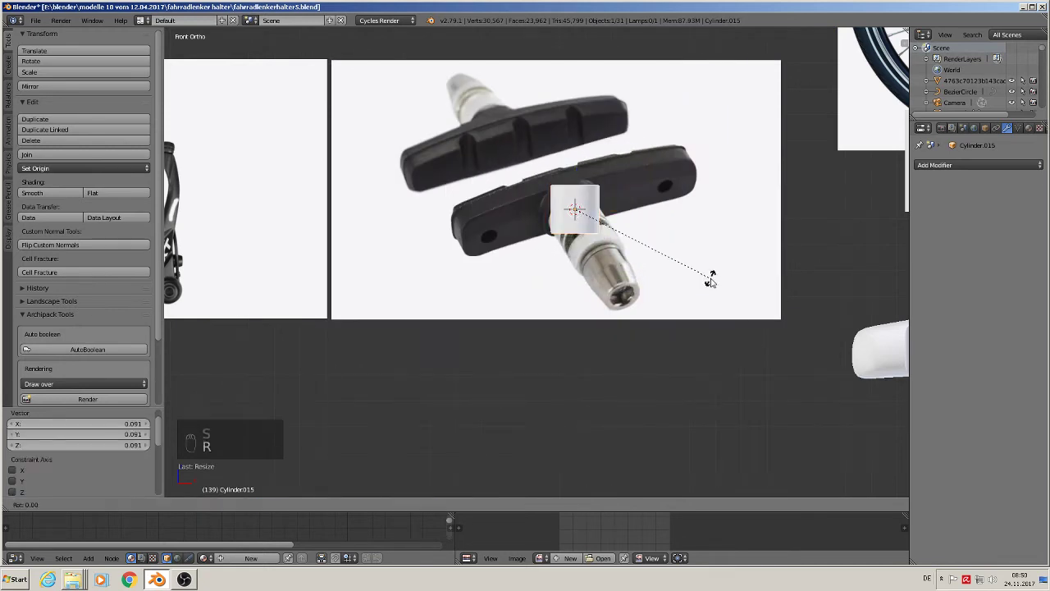
- Rotate the cylinder 90° about the X axis and move it about -0.411 along Y, out in front of the reference image
key(x)
key(9)
key(0)
key(Return)
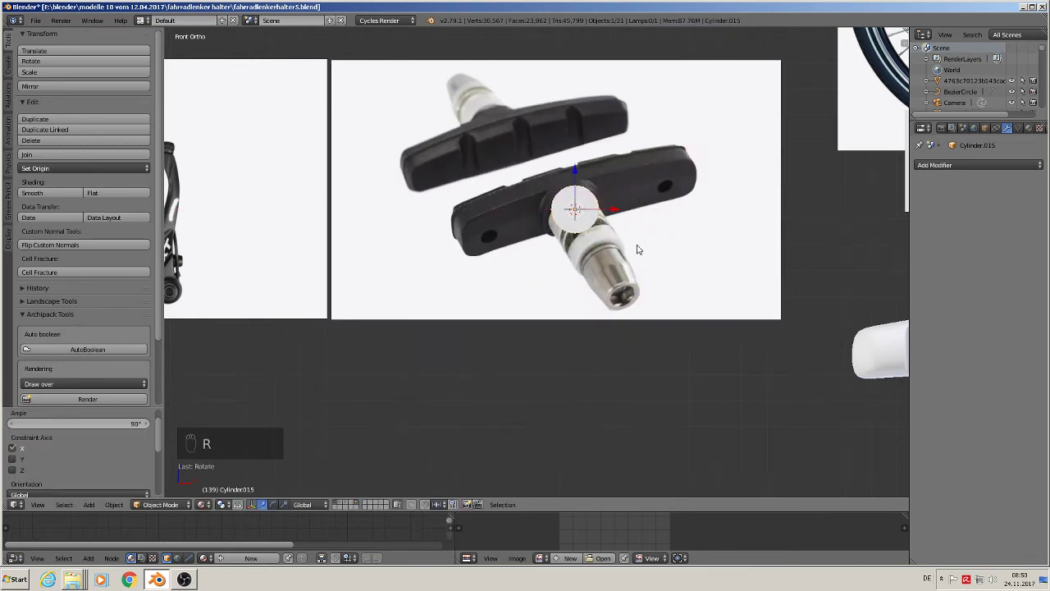
scroll(578, 220, up, 2)
middle_drag(580, 222, 657, 258)
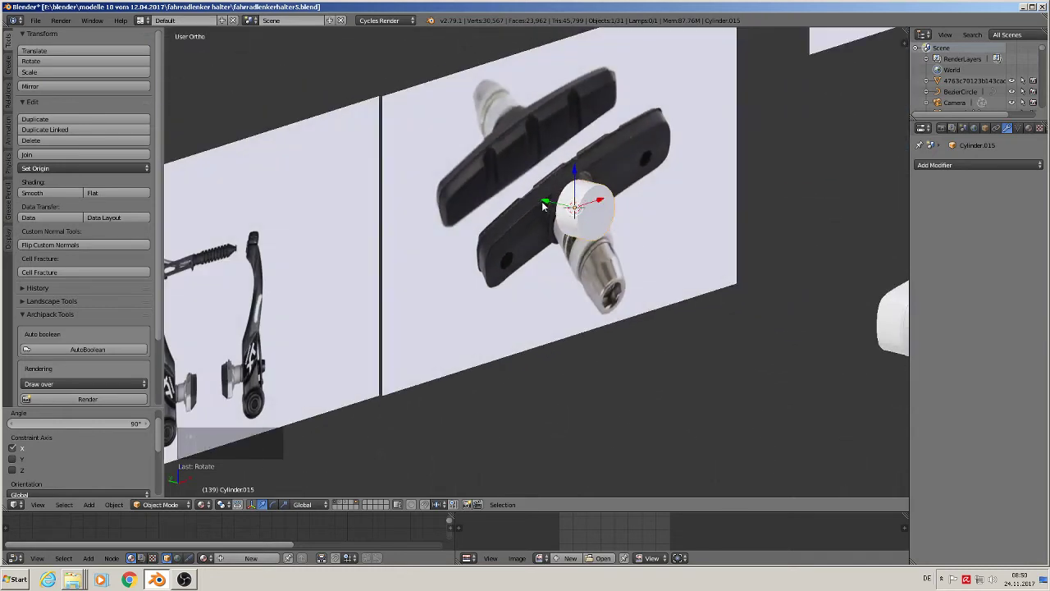
key(g)
key(y)
key(Return)
- Scale the cylinder along its Y axis to about 0.471 so that it becomes a short disc
scroll(678, 297, up, 2)
key(s)
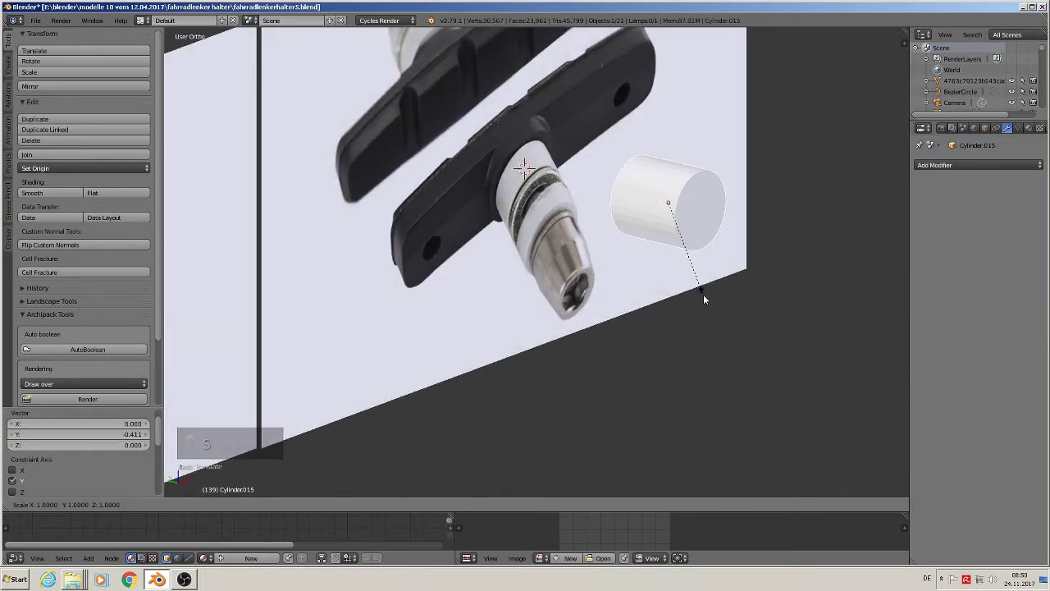
click(681, 252)
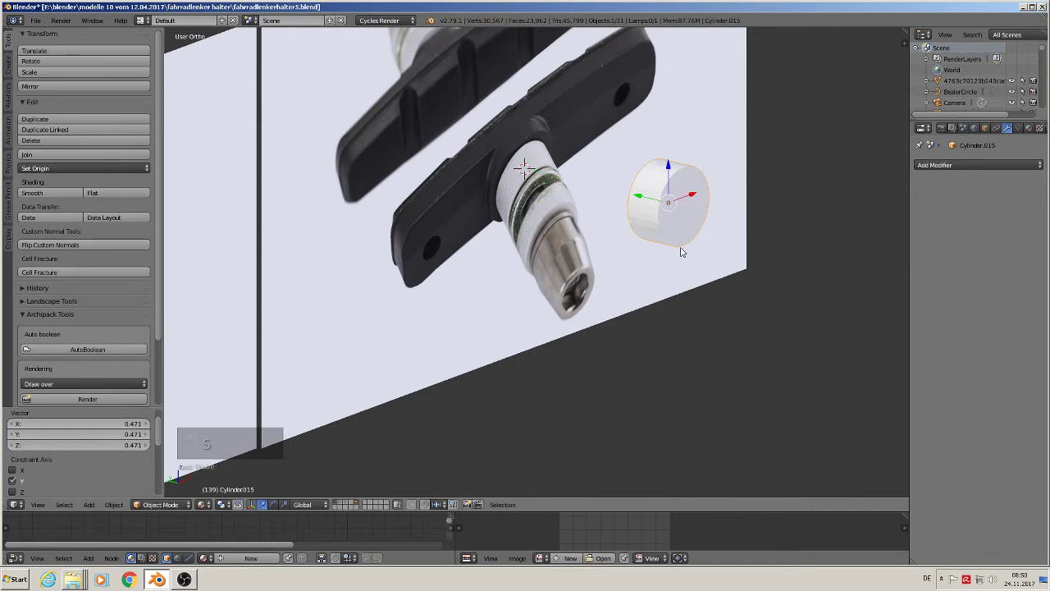
- Add two edge loops around the cylinder's side, one slid close to the front rim and one close to the back rim
shift+middle_drag(542, 257, 455, 318)
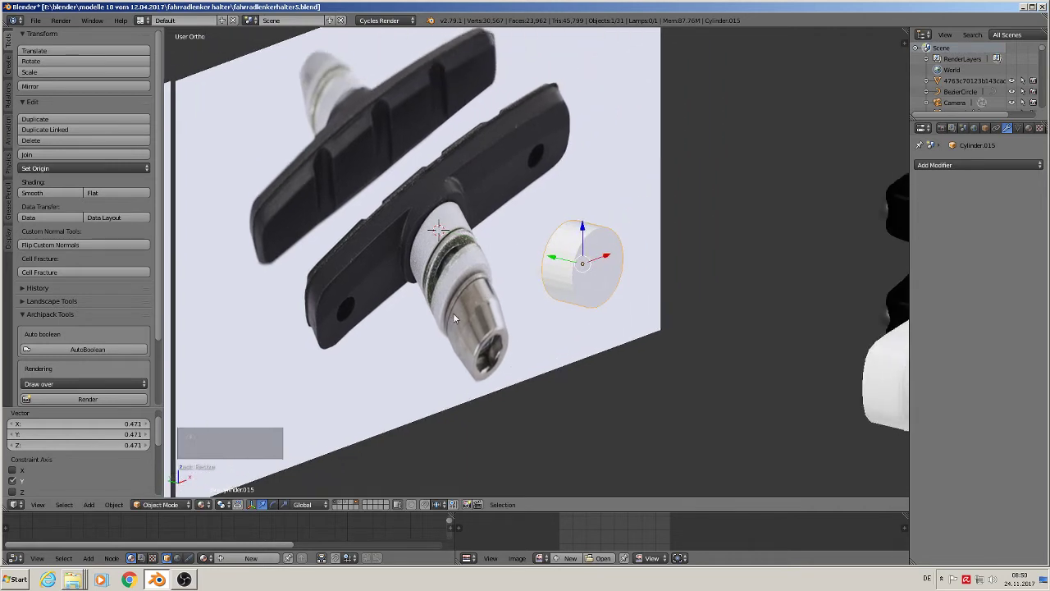
scroll(528, 275, down, 2)
scroll(532, 282, up, 4)
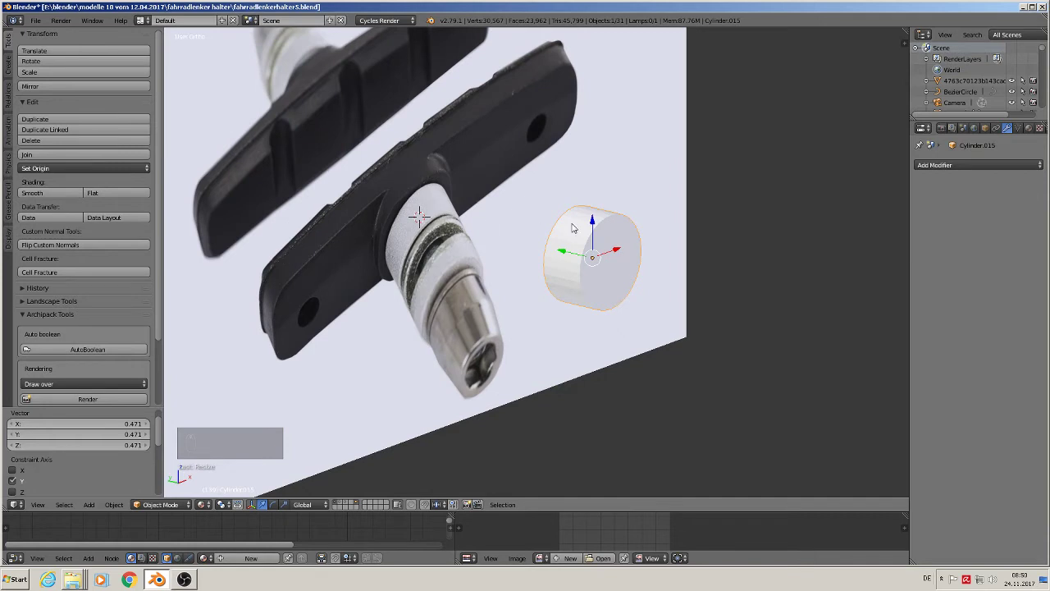
scroll(604, 246, up, 6)
key(Tab)
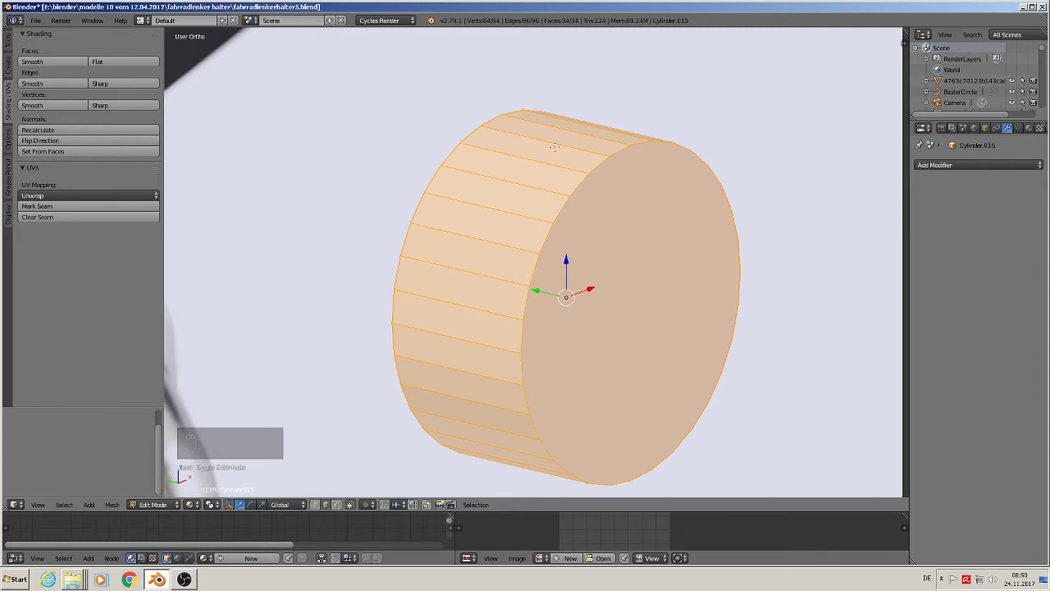
key(ctrl+r)
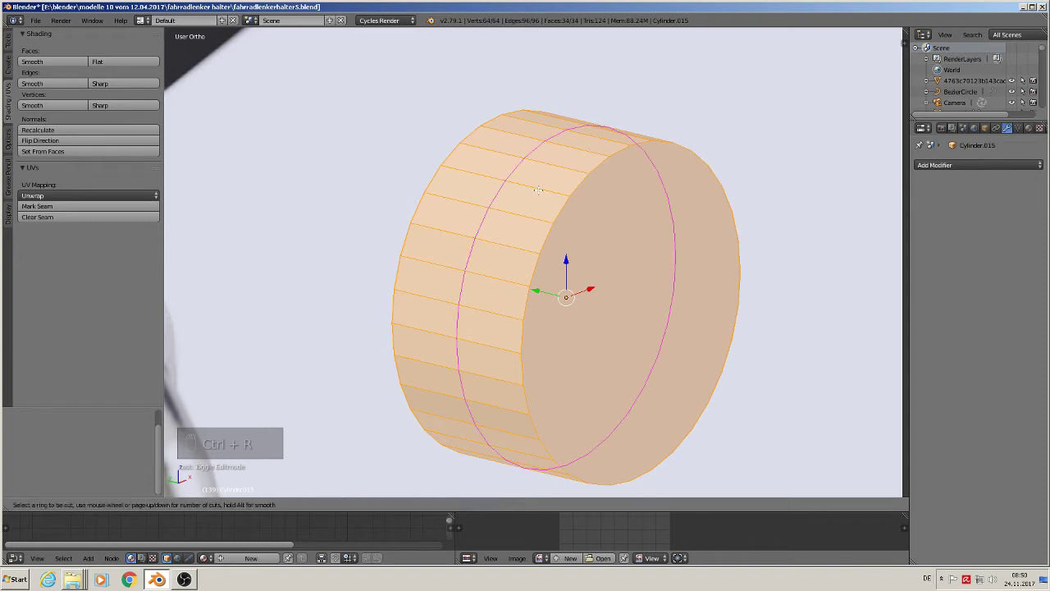
click(538, 190)
click(591, 200)
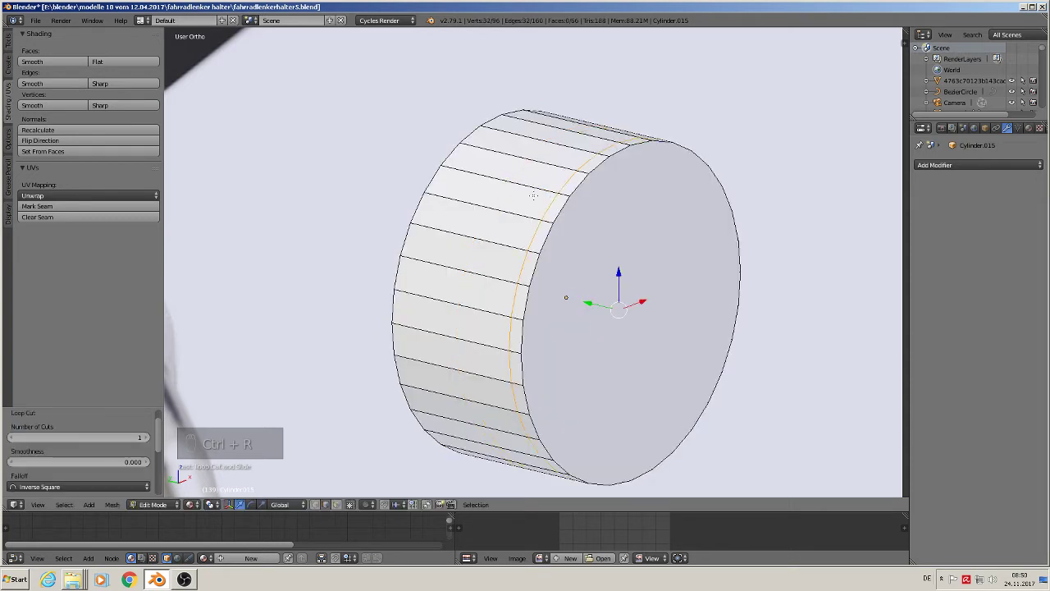
key(ctrl+r)
click(492, 177)
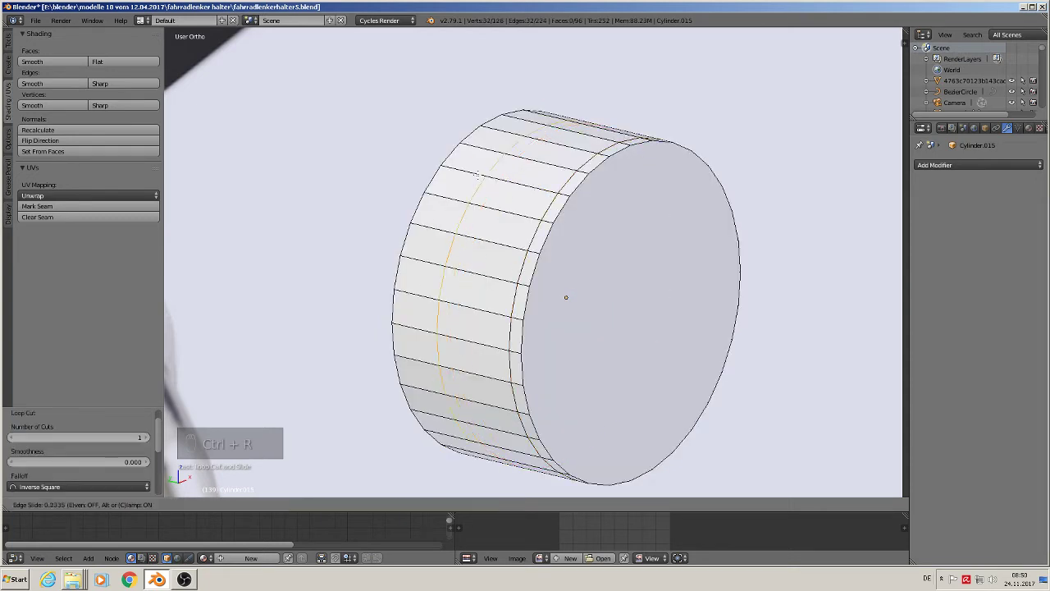
click(453, 167)
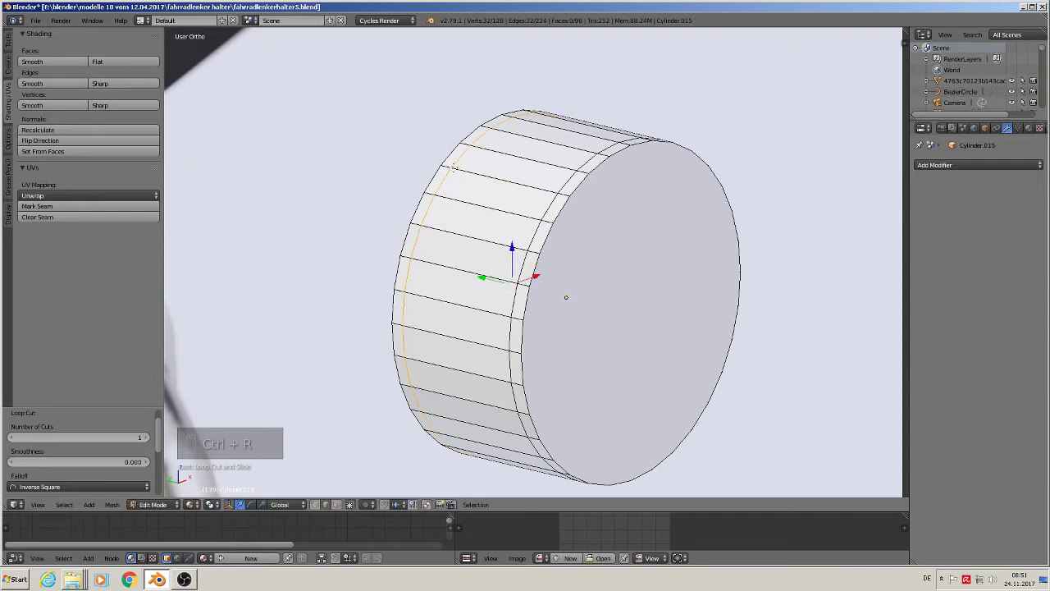
- Select both end faces of the cylinder, extrude them and scale the new faces inward to about 0.921
click(336, 504)
click(659, 338)
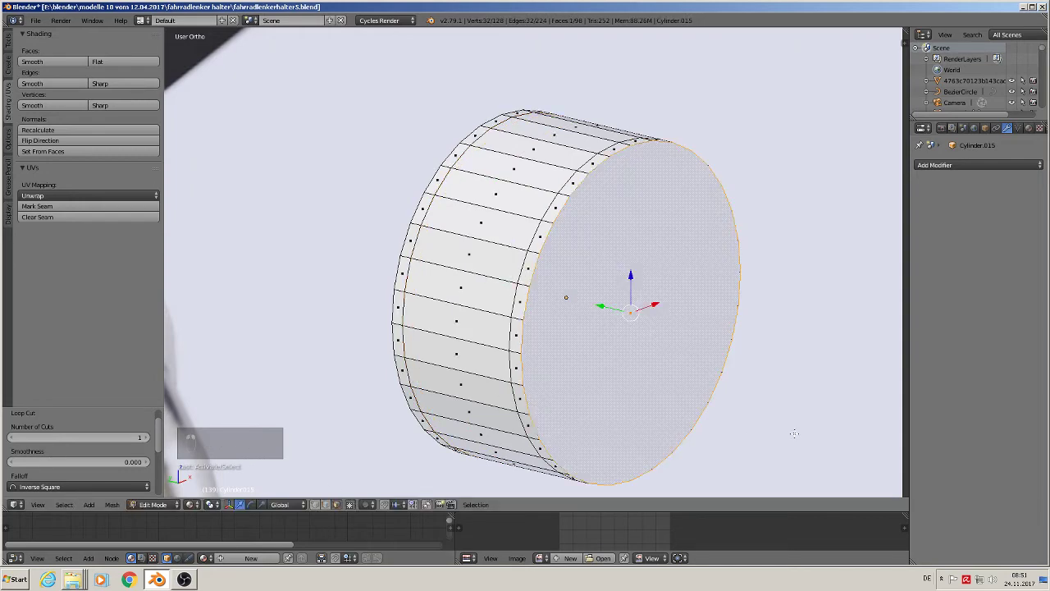
middle_drag(692, 403, 757, 429)
shift+click(479, 340)
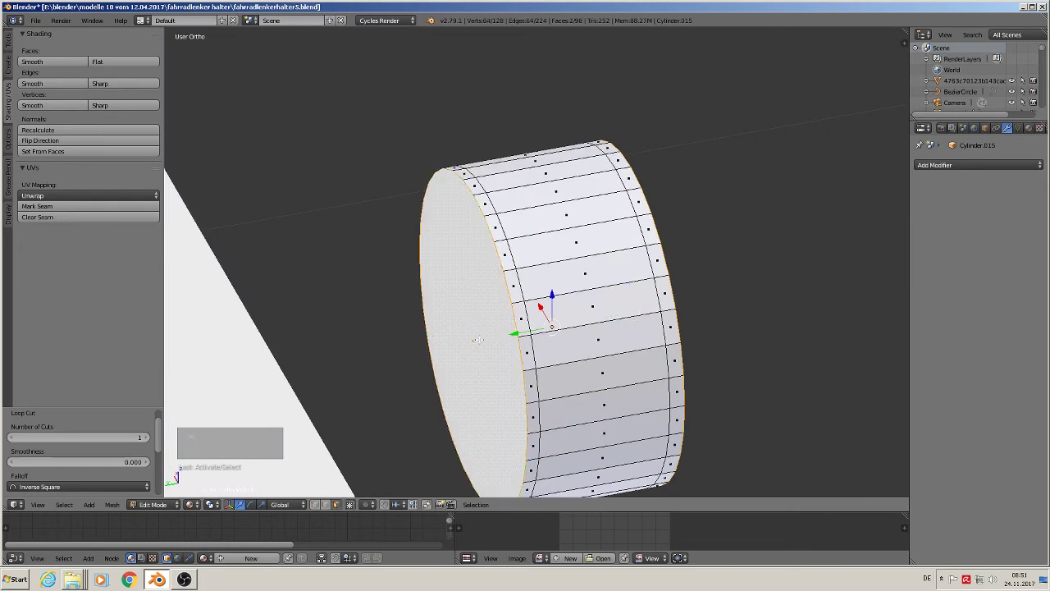
middle_drag(479, 339, 732, 356)
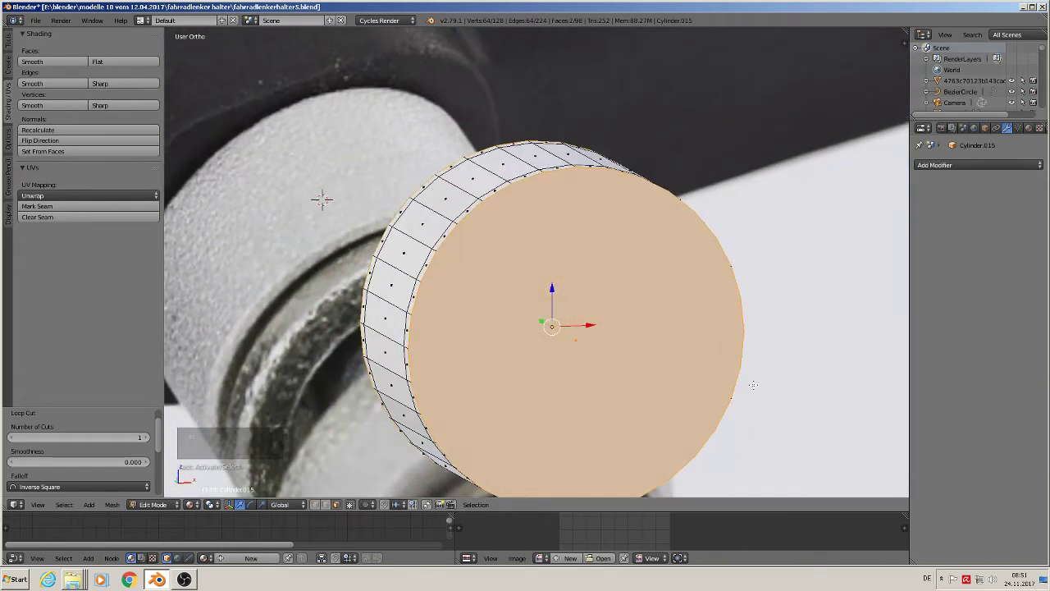
key(e)
key(s)
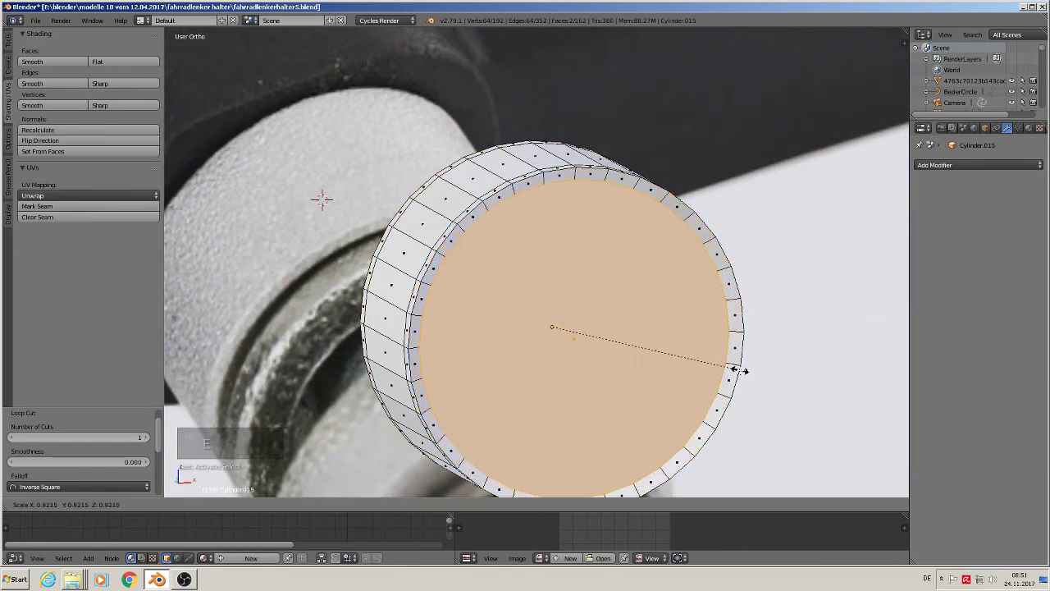
click(739, 370)
- Bevel the outer edge loop of the cylinder's front rim with three segments and an offset of about 0.091
middle_drag(492, 267, 541, 274)
scroll(541, 274, up, 3)
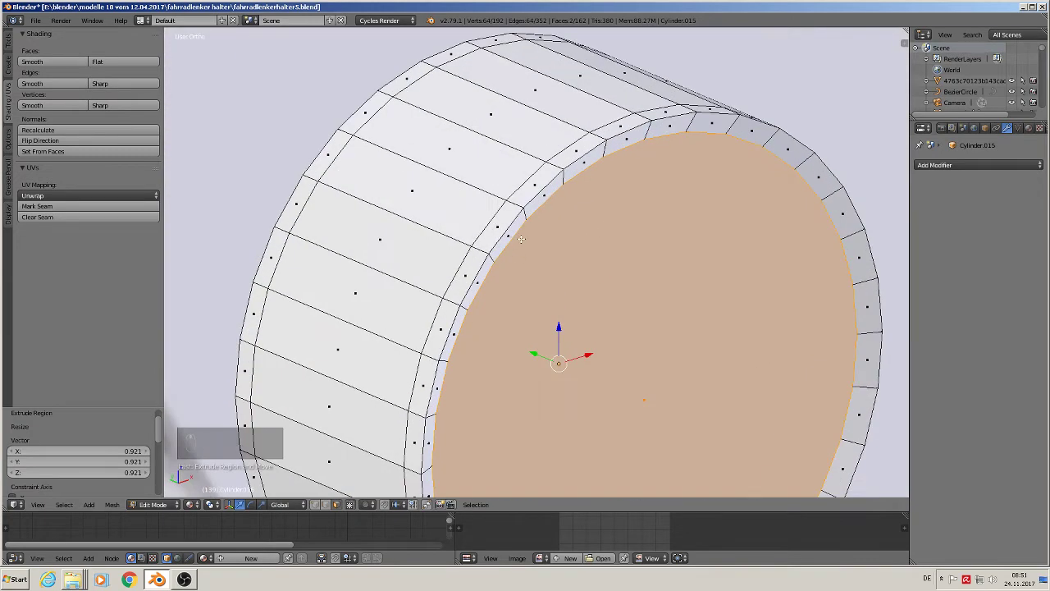
click(325, 503)
alt+right_click(501, 224)
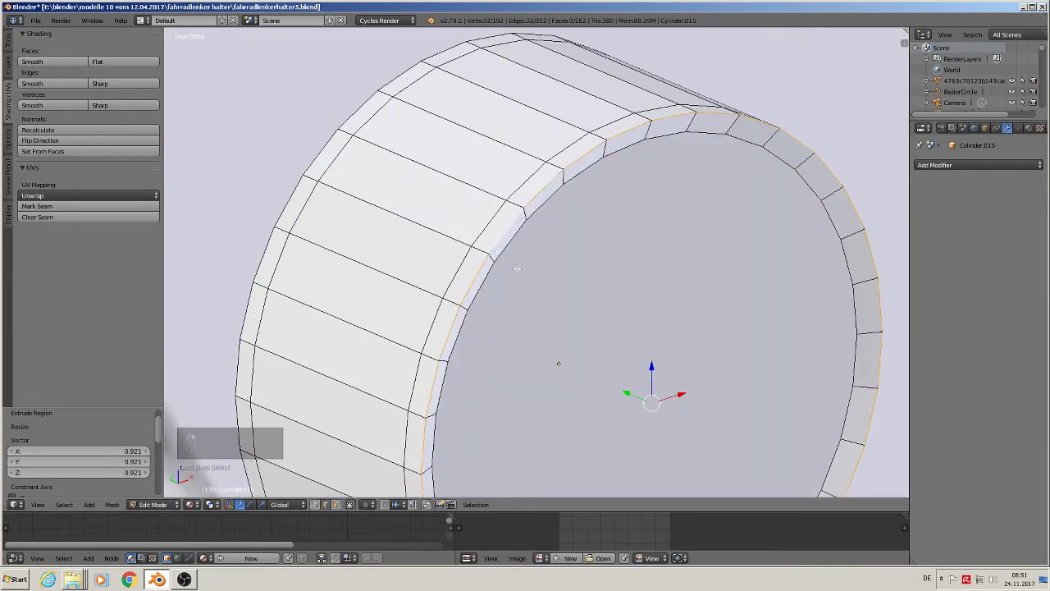
key(ctrl+b)
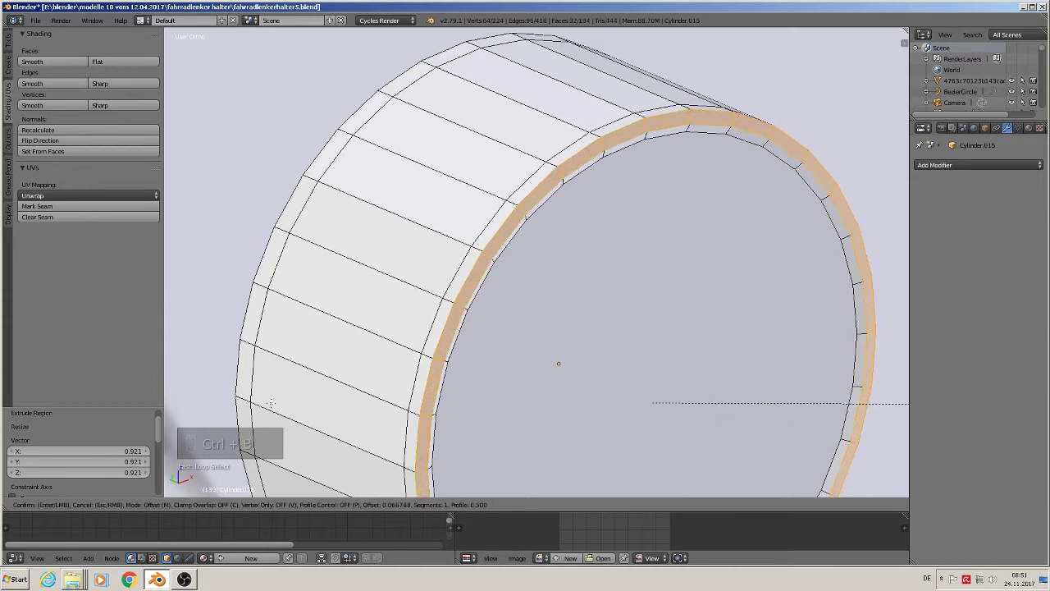
scroll(340, 401, up, 2)
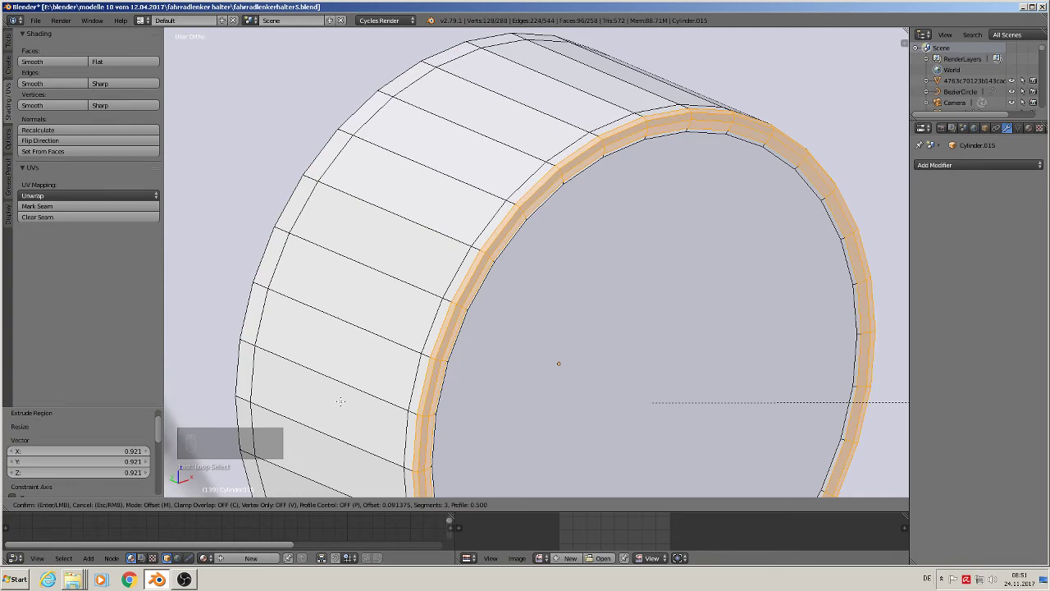
click(341, 401)
key(a)
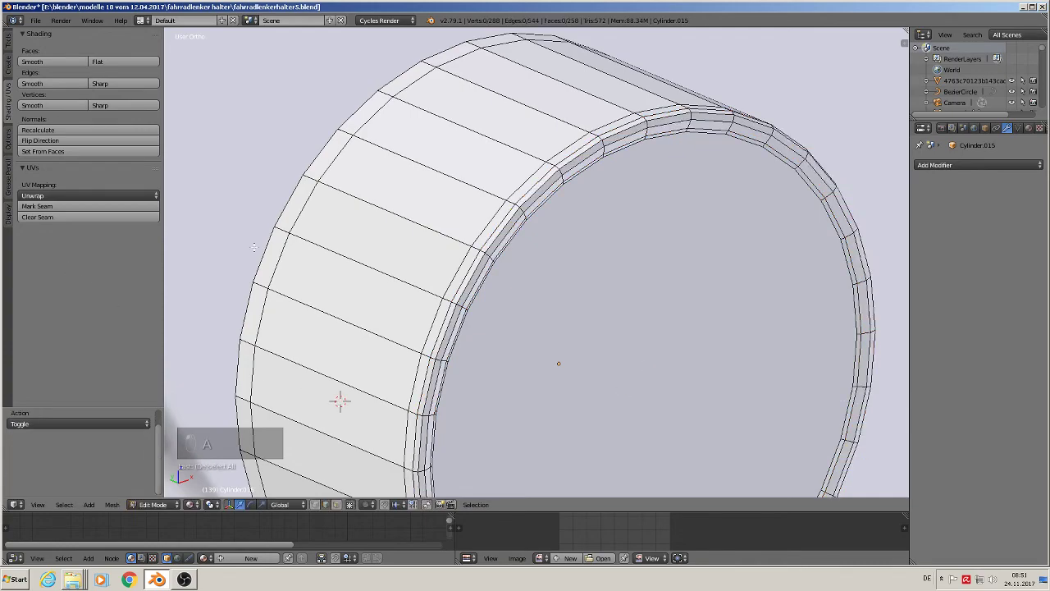
- Bevel the outer edge loop of the cylinder's back rim with three segments and an offset of about 0.144
scroll(612, 292, down, 3)
middle_drag(514, 269, 708, 297)
scroll(707, 298, up, 2)
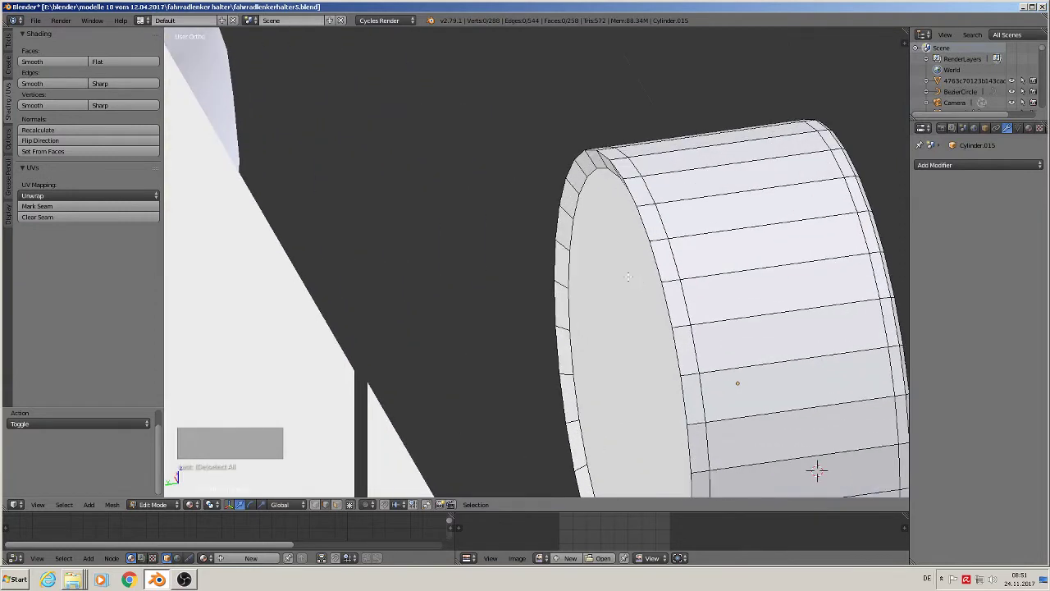
alt+right_click(664, 300)
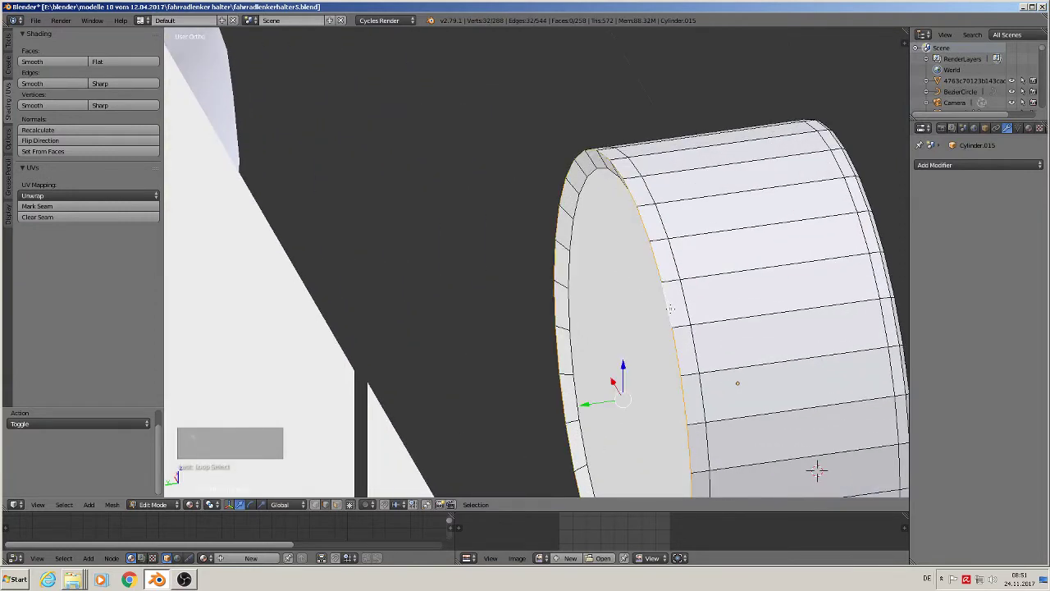
key(ctrl+b)
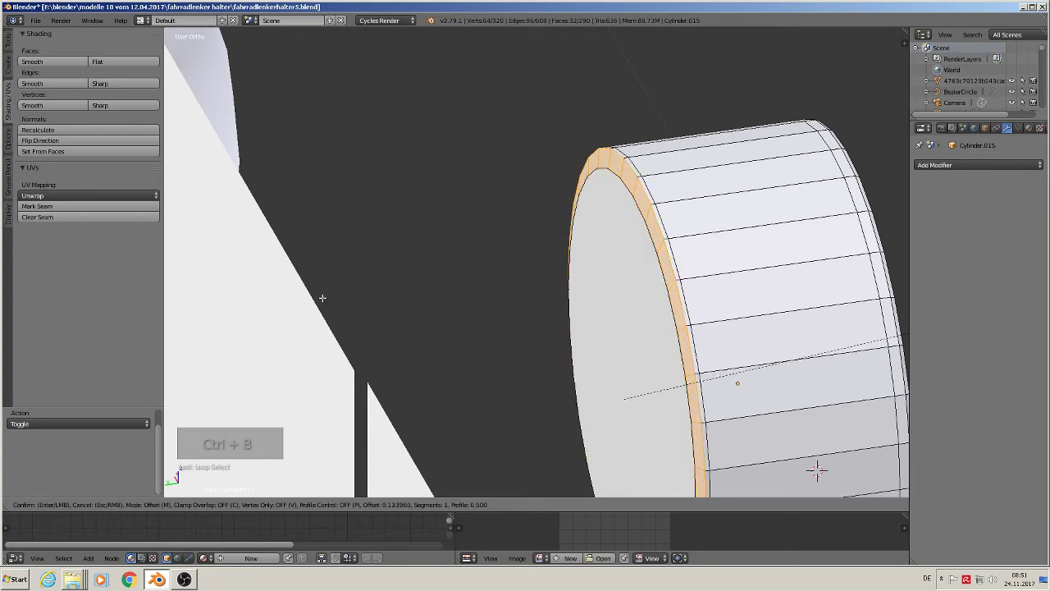
scroll(377, 303, up, 1)
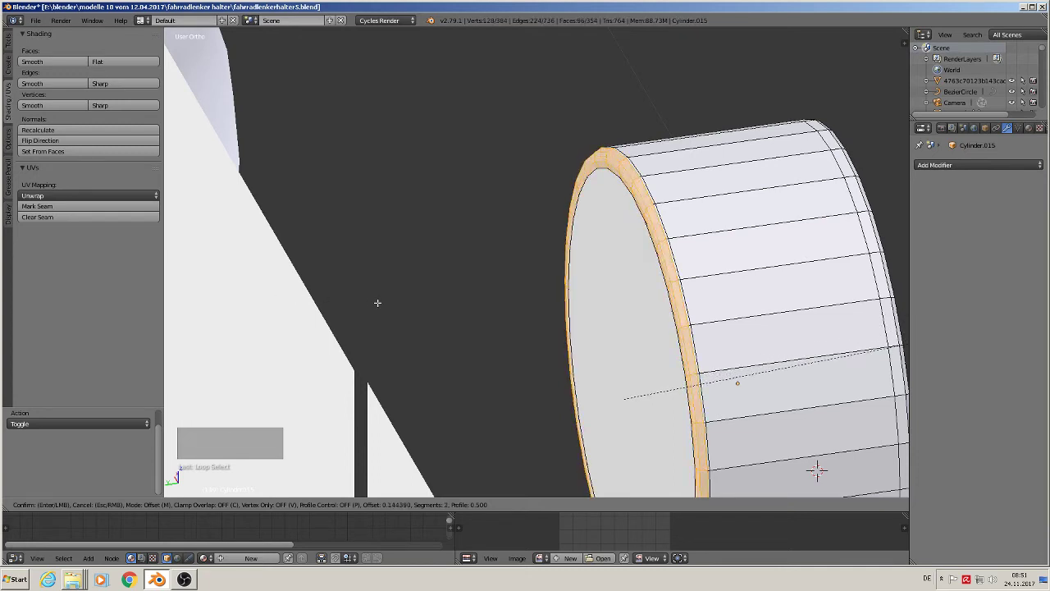
click(378, 302)
- Return to Object Mode and apply smooth shading to the cylinder
key(Tab)
scroll(432, 243, down, 2)
middle_drag(431, 244, 361, 227)
click(31, 194)
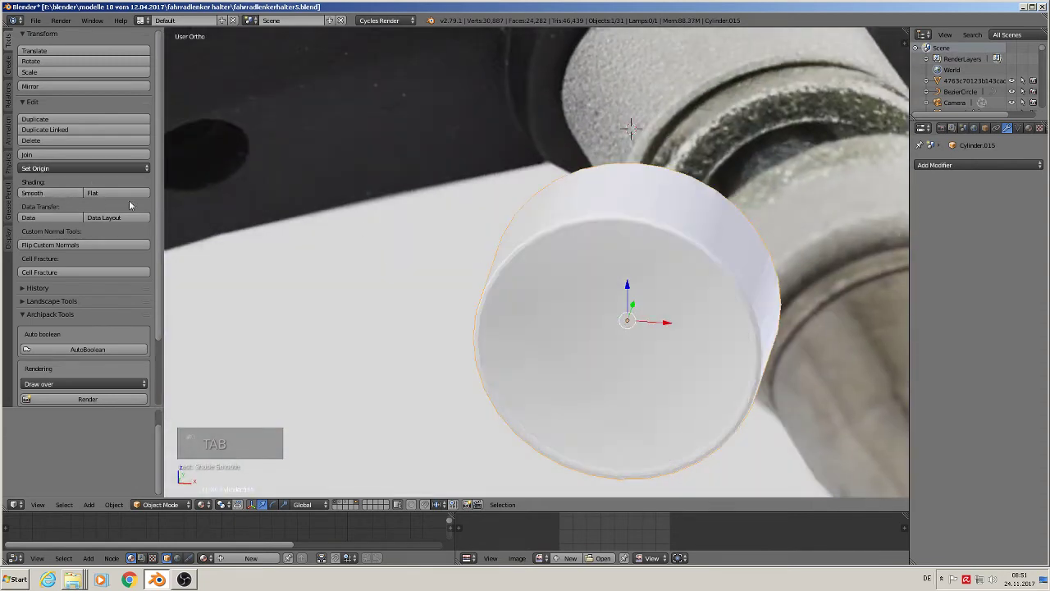
- Examine the brake arm and brake pad reference images from the front, focusing on the pad's mounting washers
scroll(621, 280, down, 3)
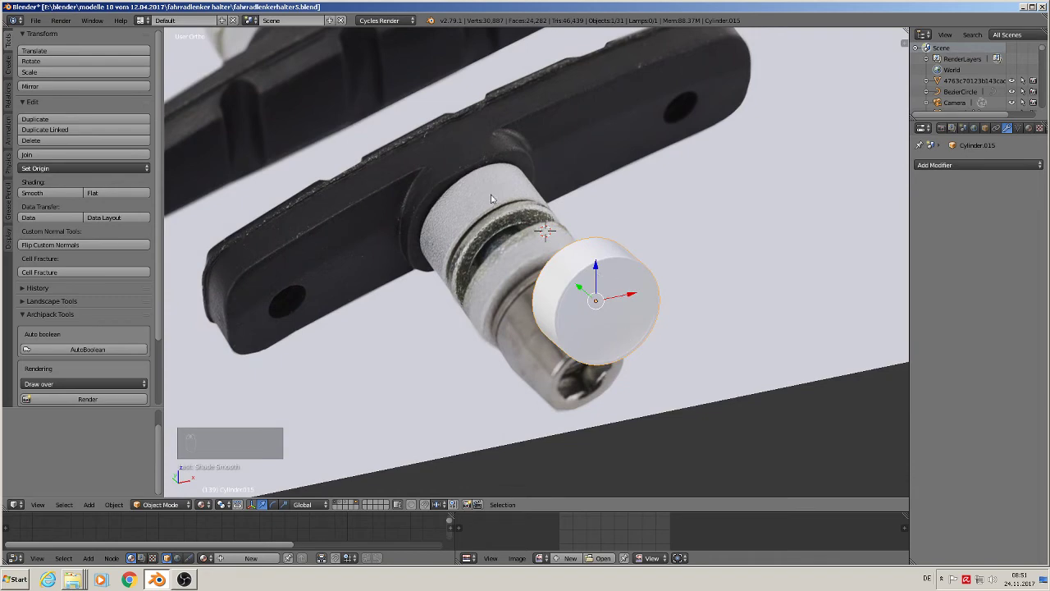
key(KP_1)
scroll(651, 291, down, 1)
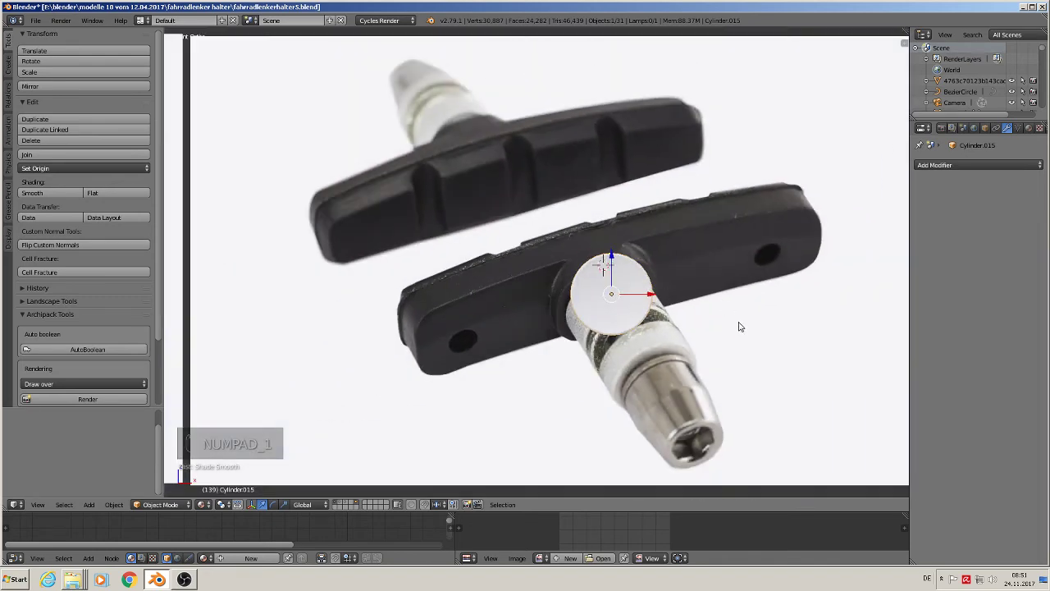
scroll(640, 287, down, 6)
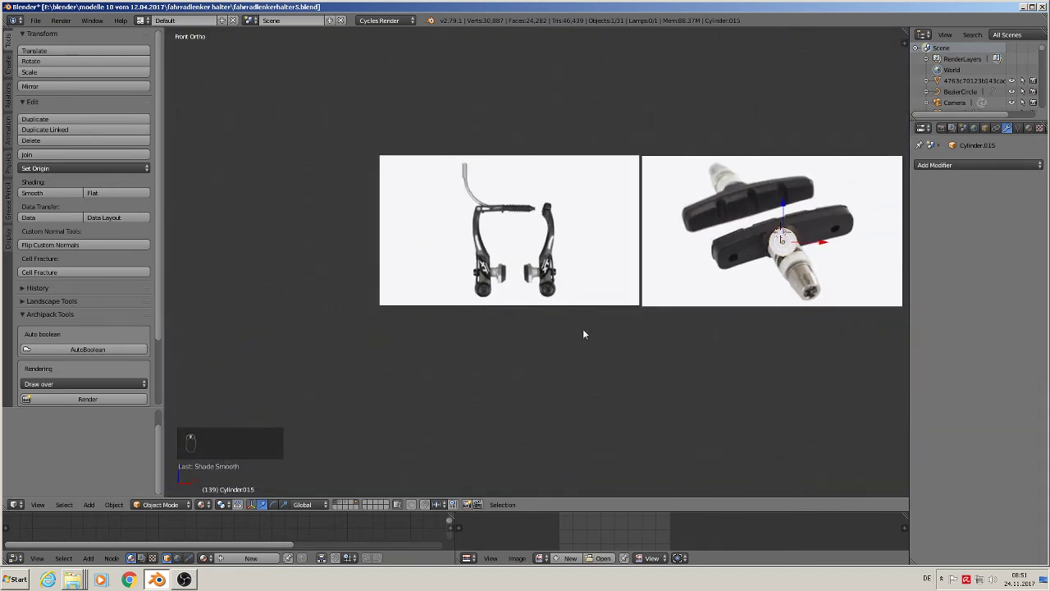
scroll(586, 328, up, 4)
scroll(587, 270, up, 5)
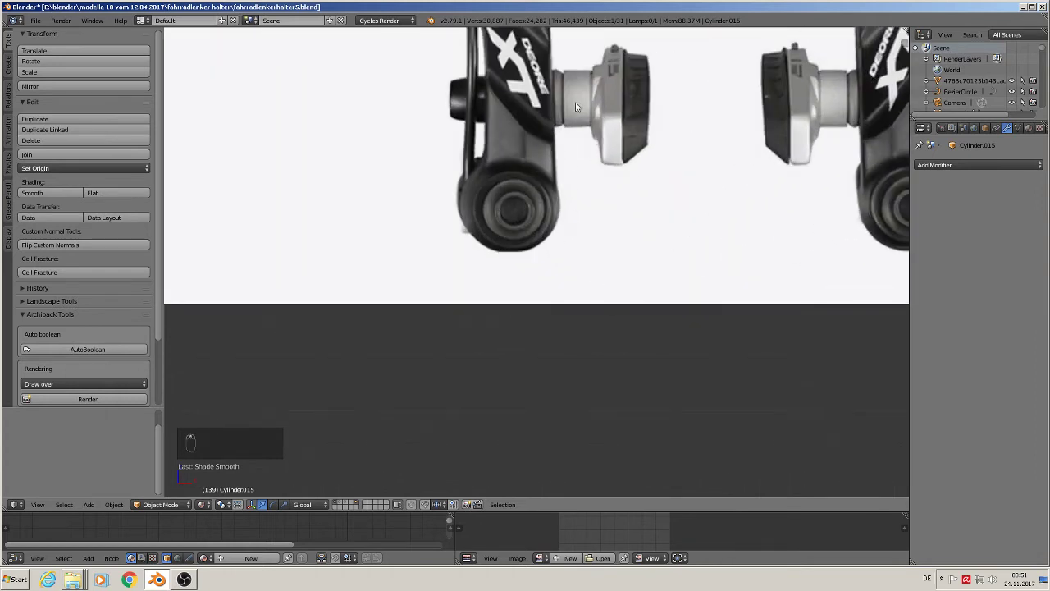
scroll(726, 229, down, 3)
shift+middle_drag(778, 192, 240, 331)
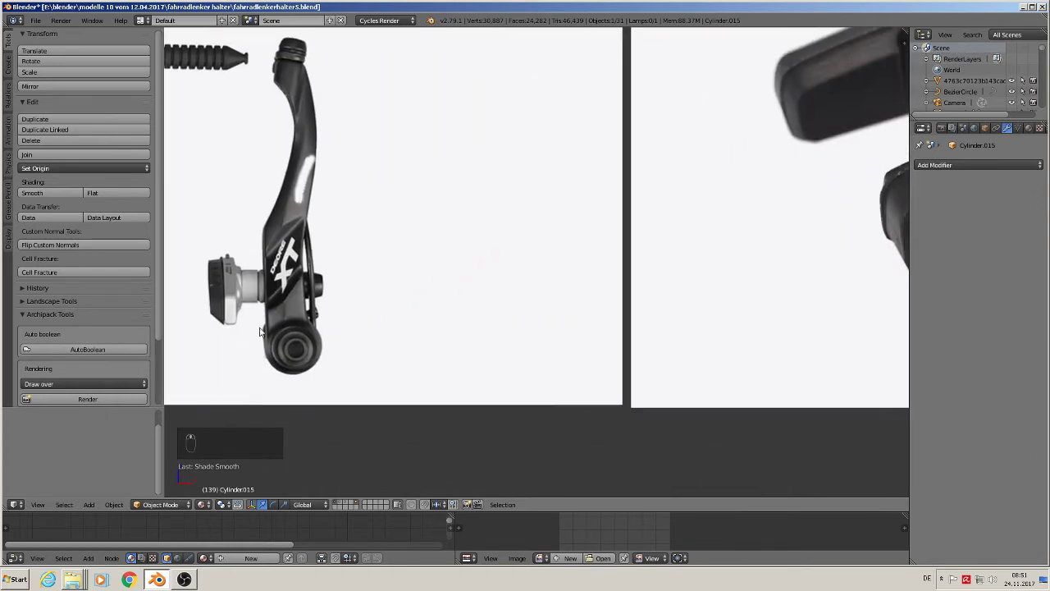
shift+middle_drag(647, 209, 174, 332)
- Give the cylinder a new material named "grey staehl" and darken its diffuse colour to a light grey
middle_drag(712, 305, 779, 333)
scroll(750, 319, up, 5)
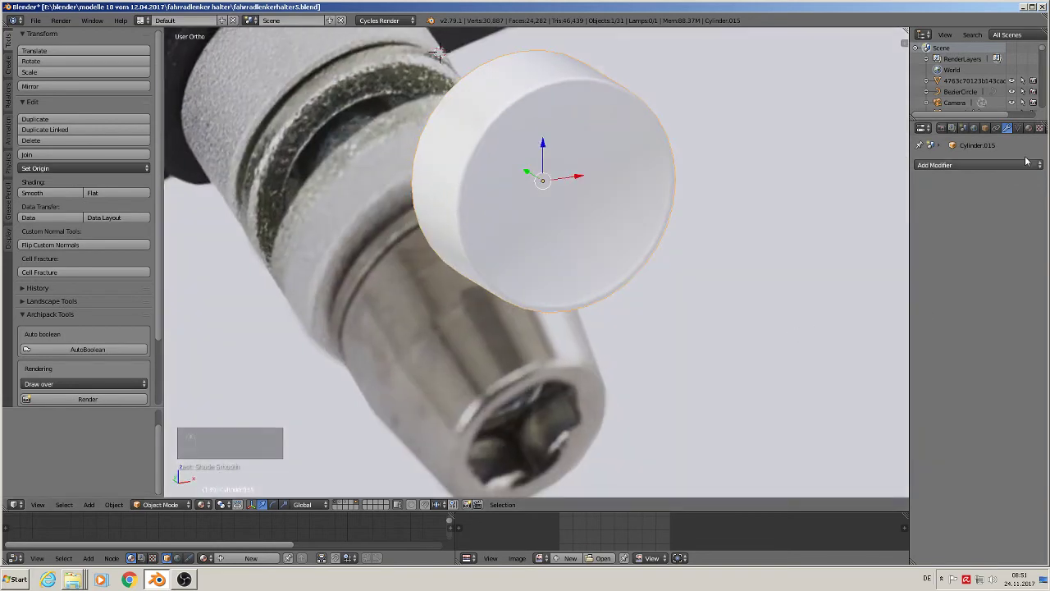
click(1029, 128)
click(961, 201)
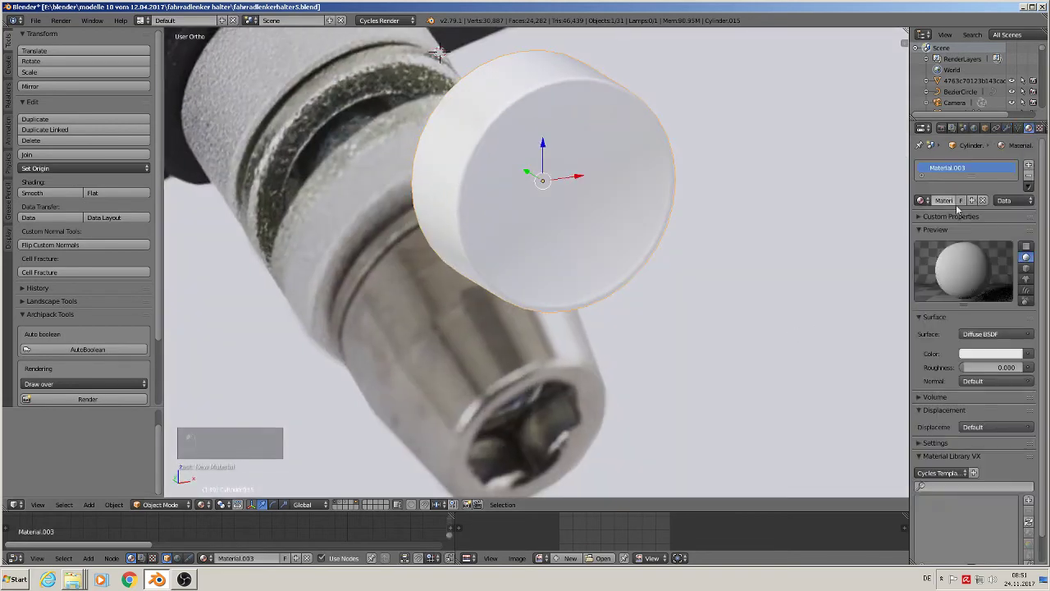
click(942, 200)
key(BackSpace)
text(grey staehl)
key(Return)
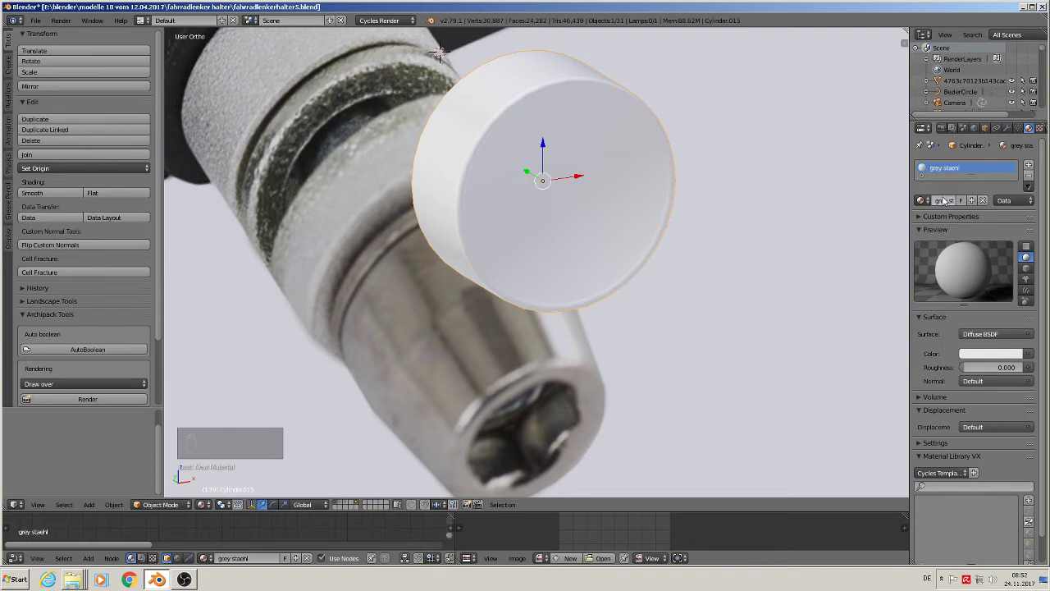
click(985, 353)
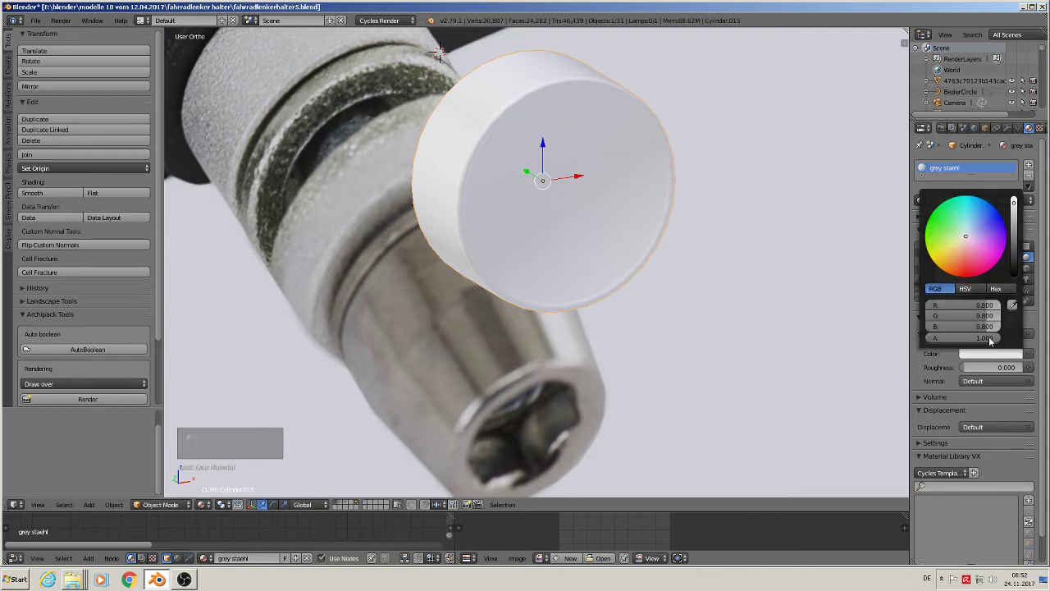
drag(1017, 223, 1017, 238)
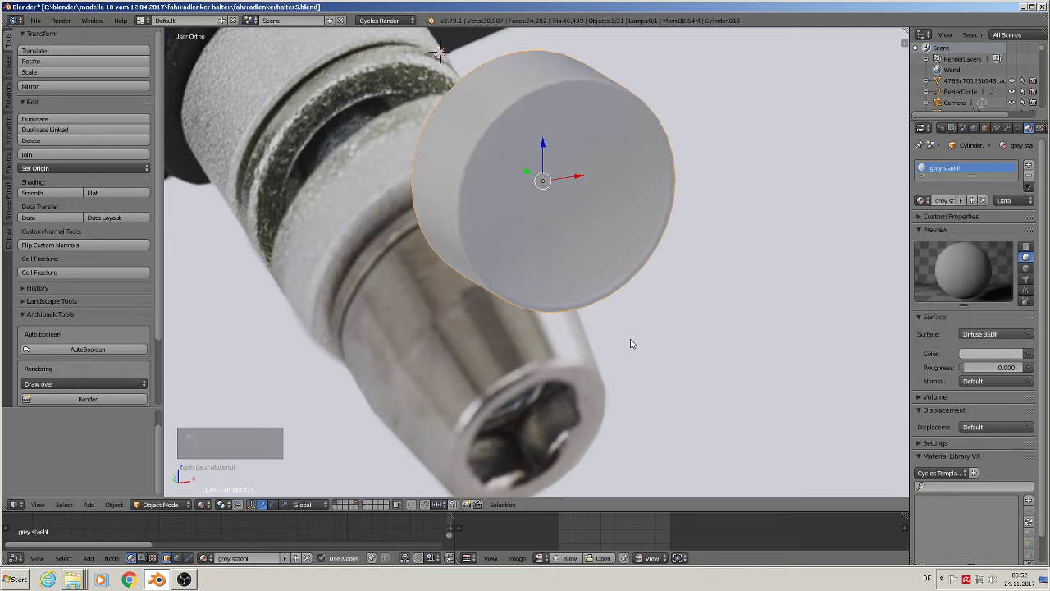
- Switch the "grey staehl" material to a Principled BSDF shader with Metallic 1 and Roughness 0.575
click(997, 335)
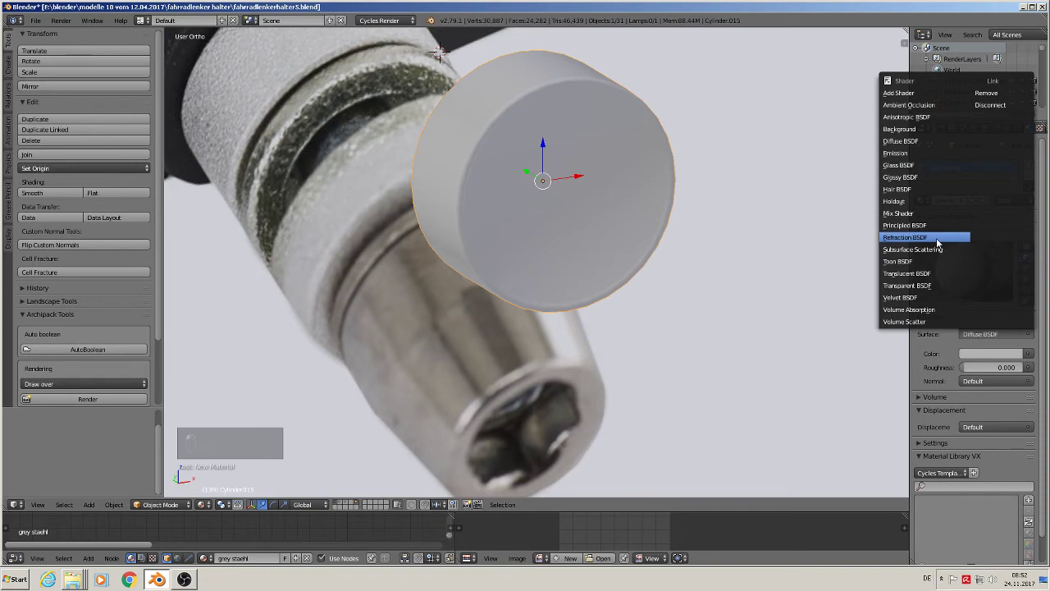
click(906, 225)
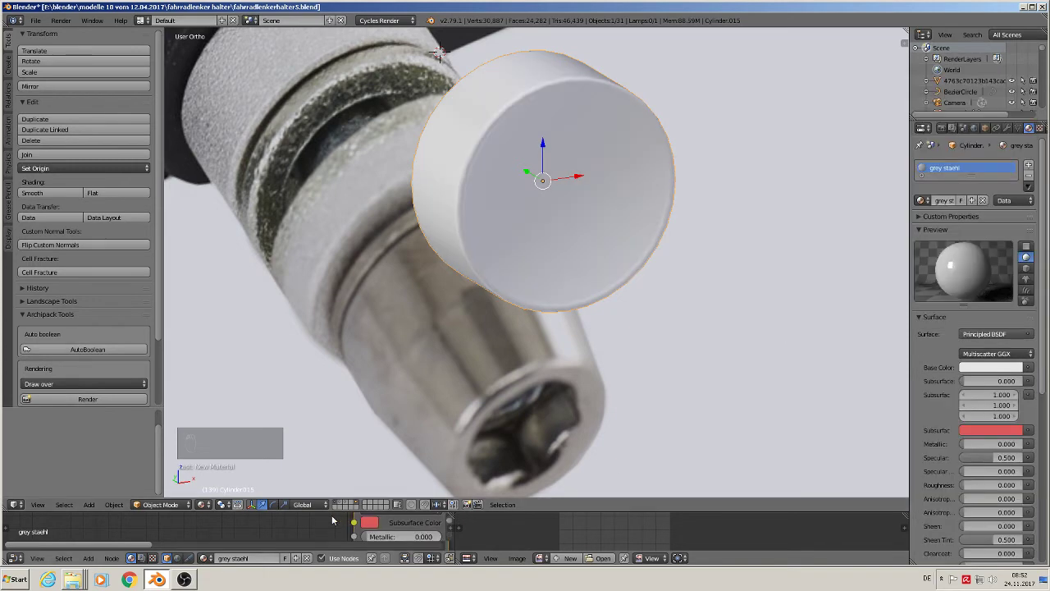
drag(325, 513, 414, 229)
middle_drag(290, 364, 154, 323)
scroll(190, 335, up, 2)
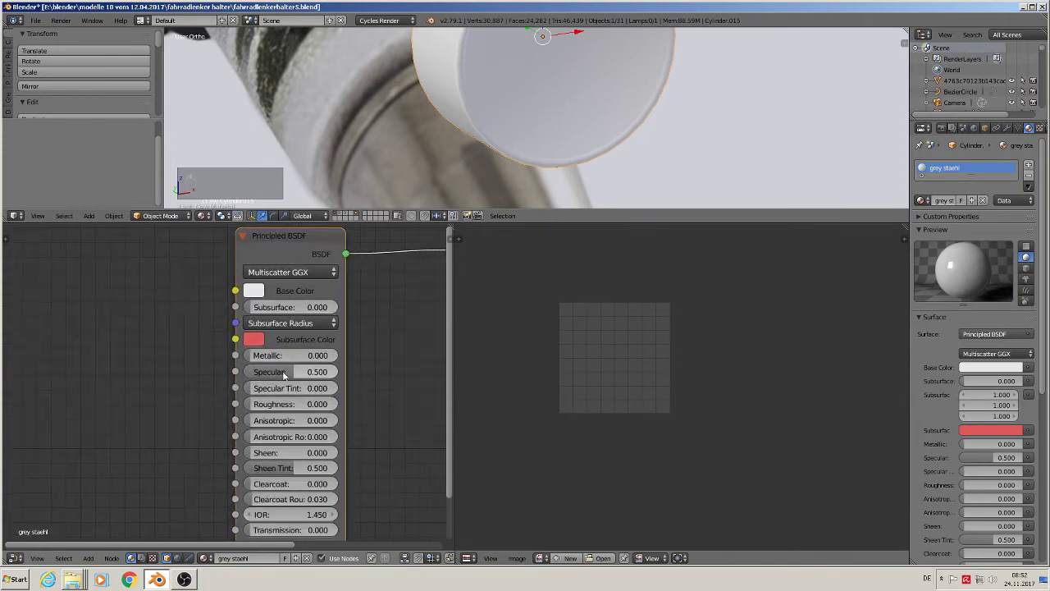
click(287, 356)
text(1)
key(Return)
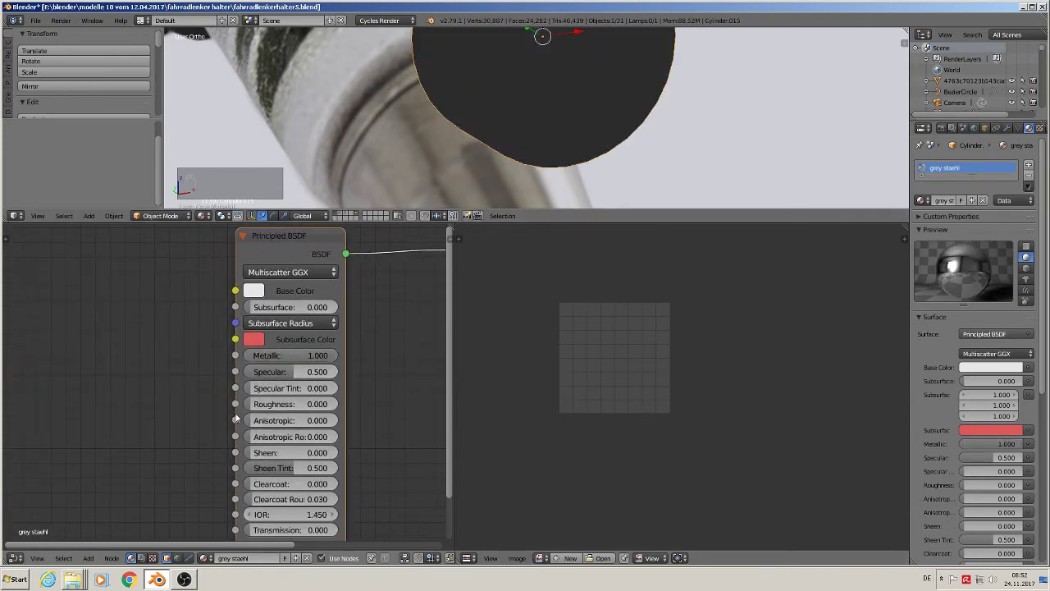
drag(261, 404, 302, 408)
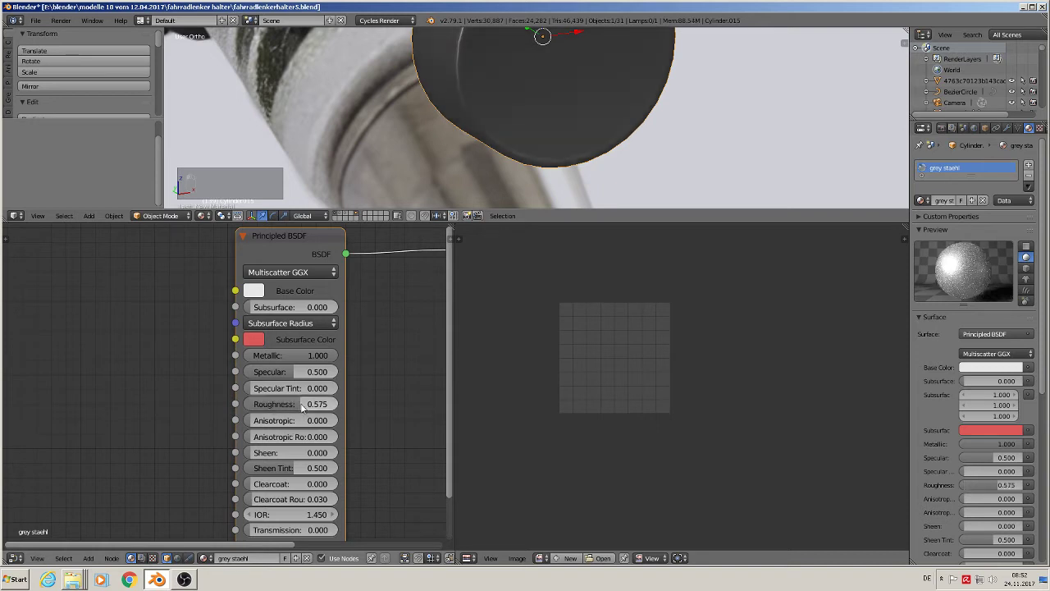
- Duplicate the cylinder and move the copy about -0.131 along Y, in front of the original
scroll(492, 126, down, 6)
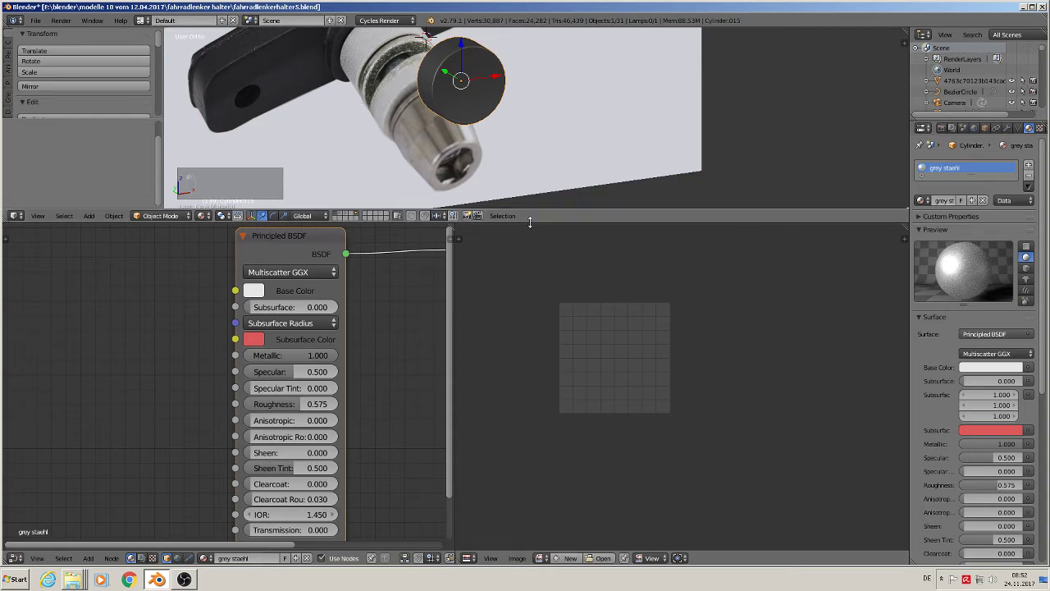
drag(530, 219, 518, 498)
scroll(452, 279, down, 3)
middle_drag(473, 298, 512, 333)
scroll(500, 308, up, 2)
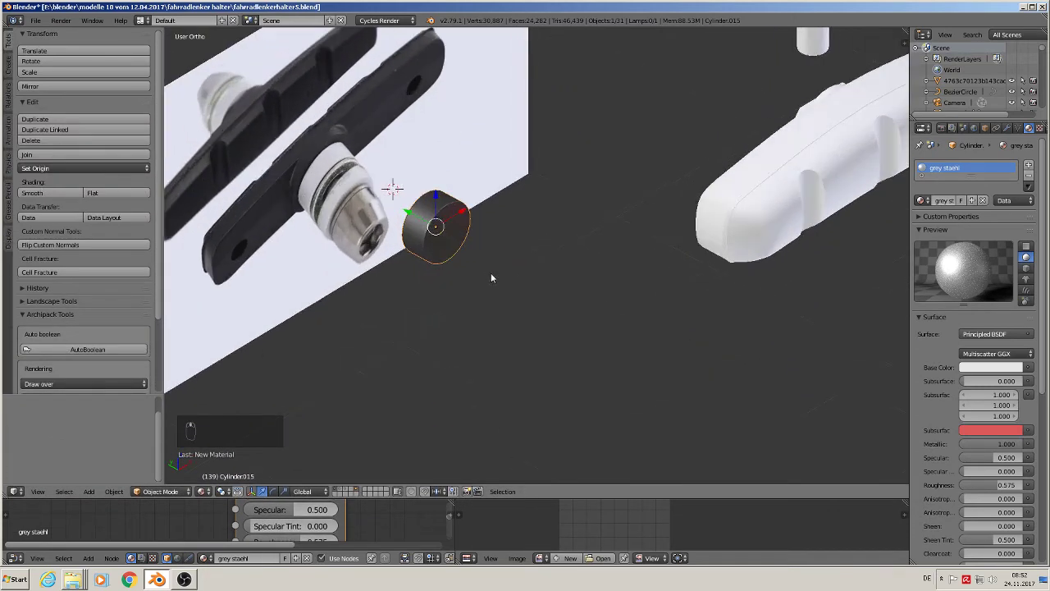
shift+middle_drag(481, 279, 626, 367)
scroll(534, 328, up, 2)
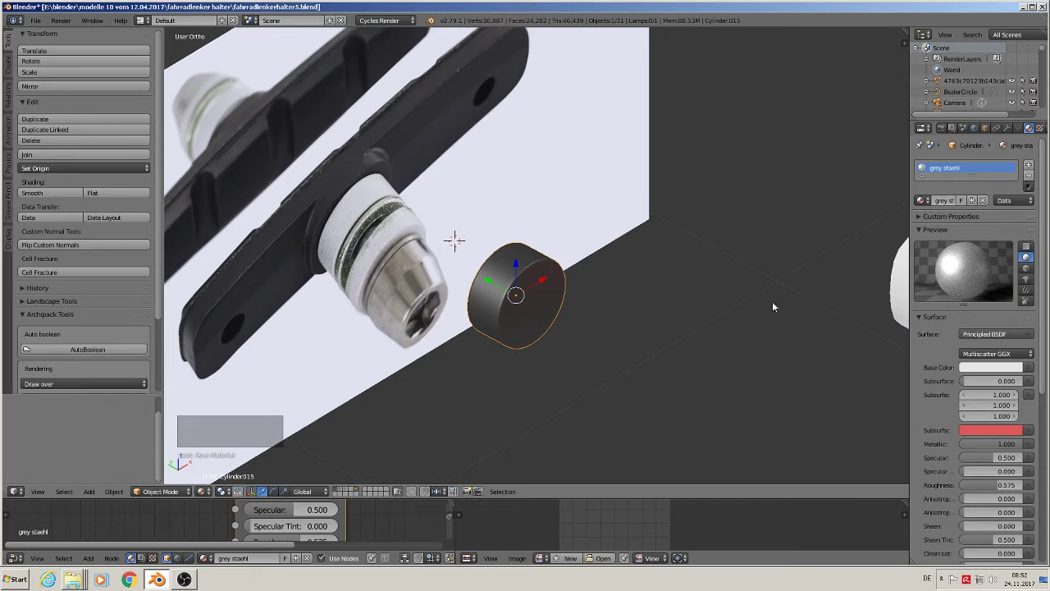
key(shift+s)
click(500, 298)
key(shift+d)
key(y)
click(577, 335)
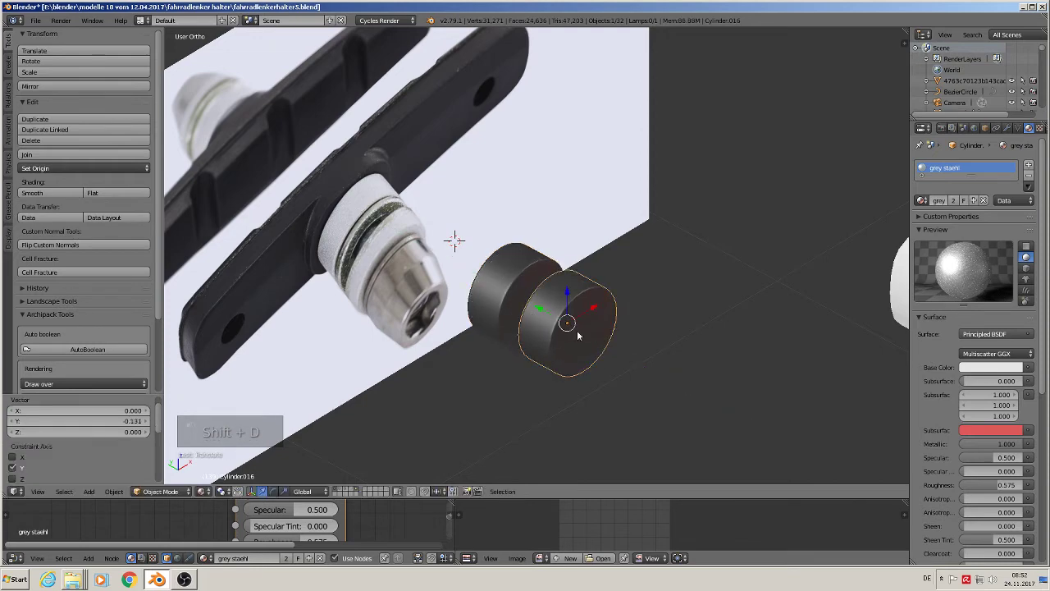
- Flatten the copied cylinder into a thin disc by moving its front-end vertices back along Y, and shift the disc 0.048 along Y against the original
key(Tab)
middle_drag(611, 345, 459, 386)
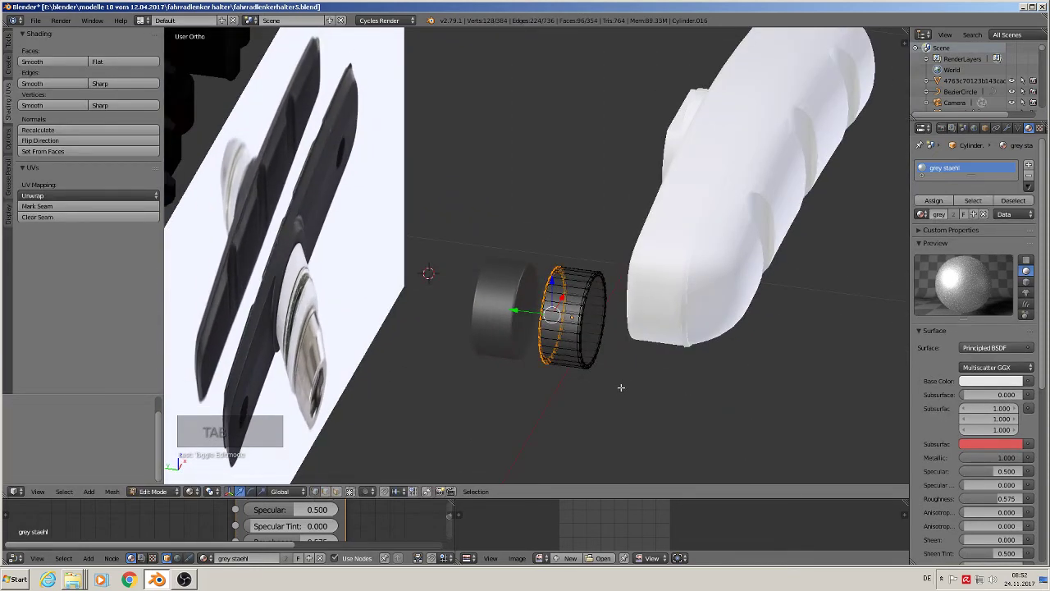
middle_drag(622, 386, 577, 376)
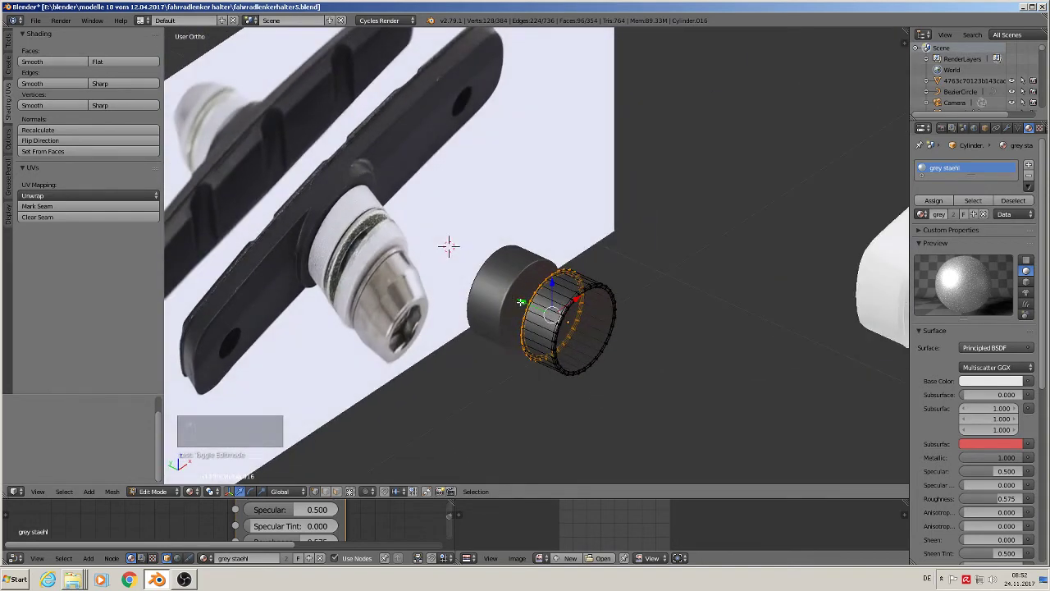
drag(521, 302, 538, 312)
key(ctrl+z)
middle_drag(534, 312, 640, 321)
key(a)
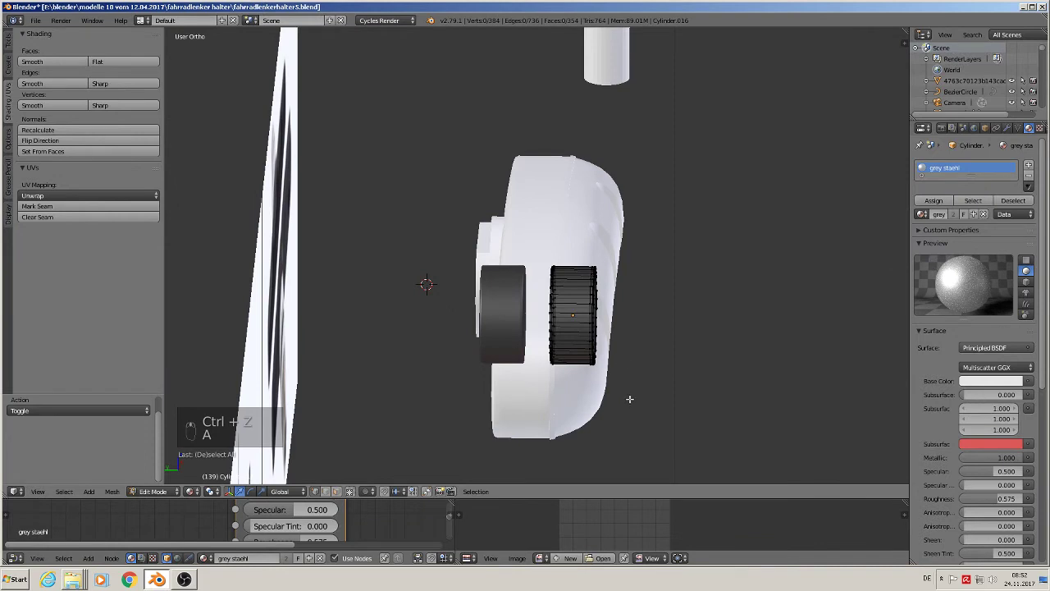
key(b)
drag(629, 403, 584, 238)
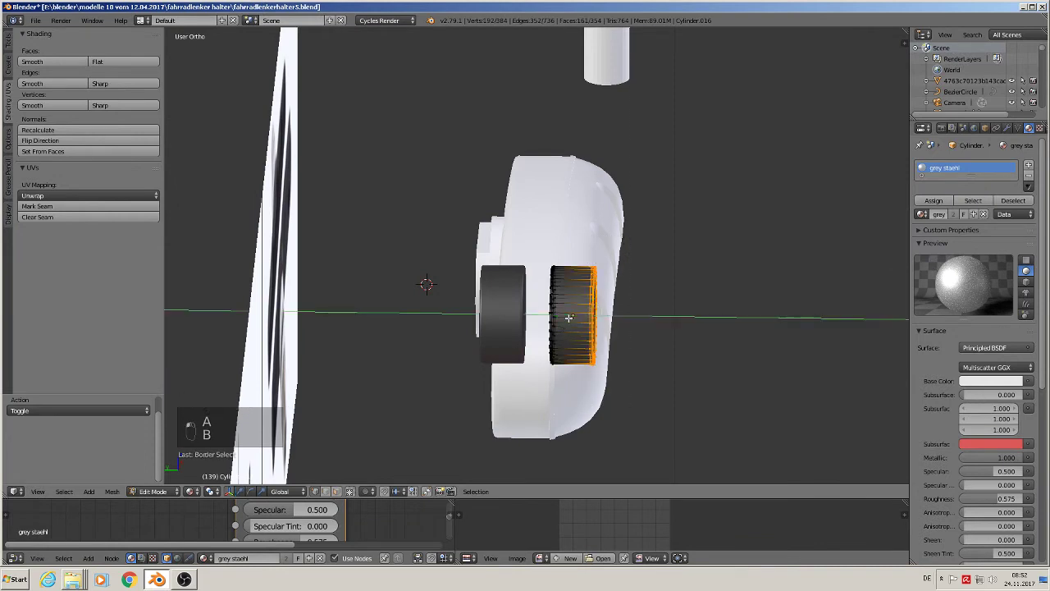
drag(569, 317, 523, 321)
key(Tab)
mouse_move(525, 321)
middle_down()
mouse_move(490, 355)
mouse_move(445, 360)
mouse_move(515, 338)
middle_up()
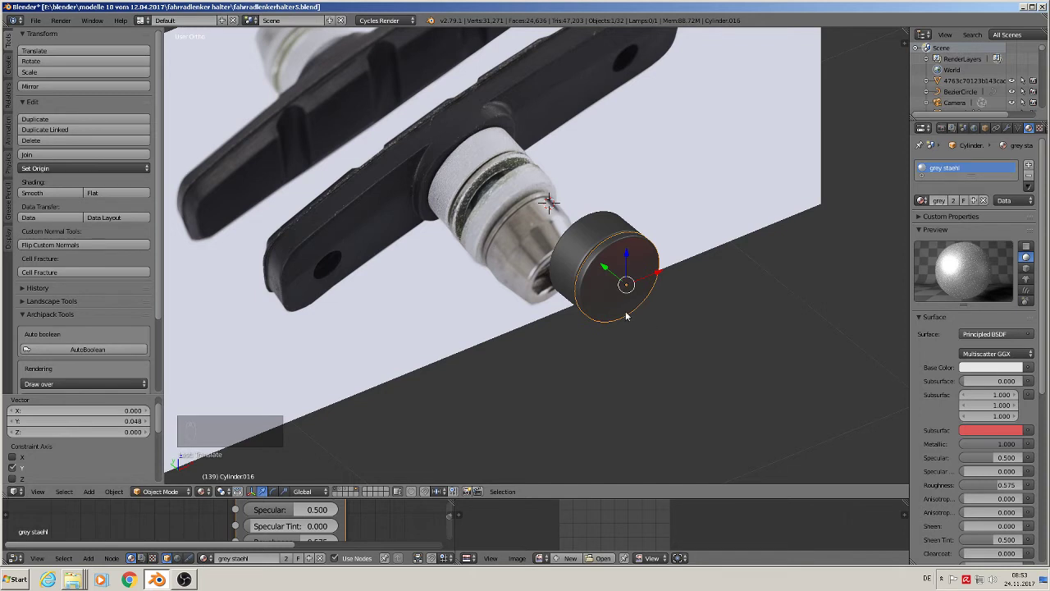
- Duplicate the thin disc forward along Y and thicken the copy by moving its front-end vertices about -0.024 along Y
key(shift+d)
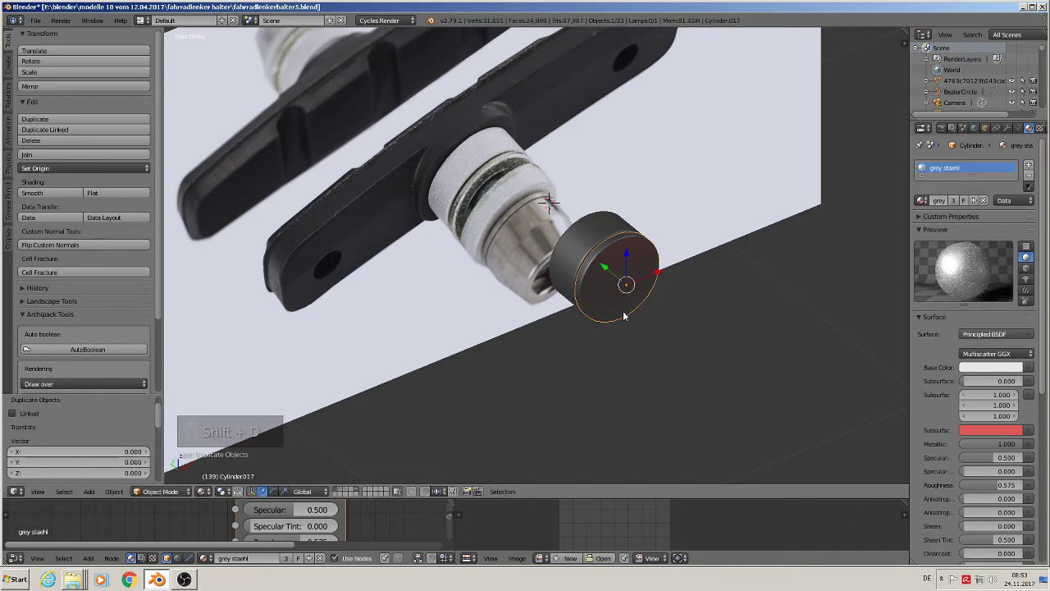
key(y)
key(Tab)
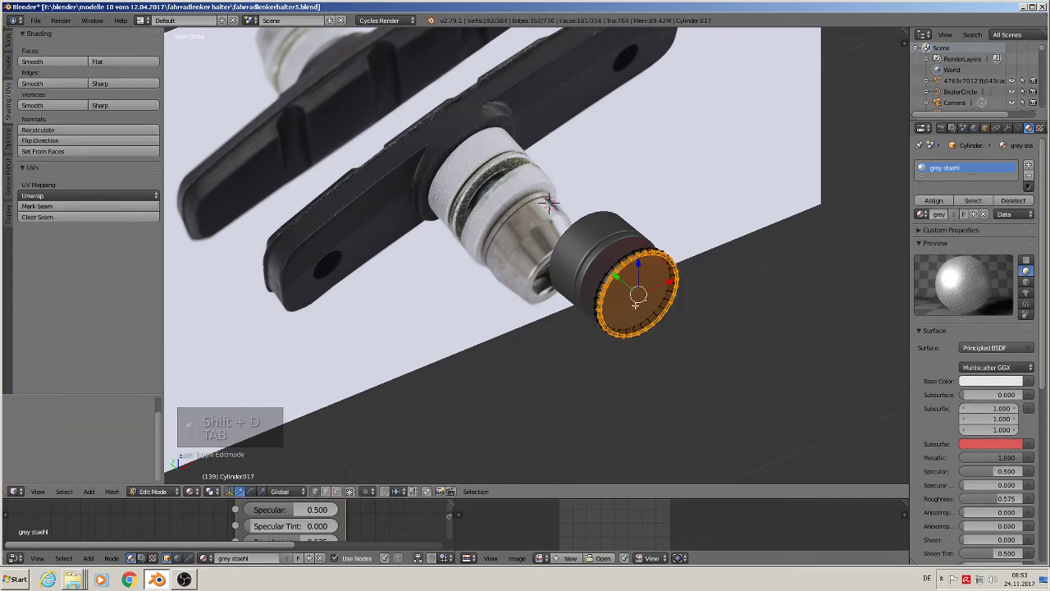
middle_drag(632, 301, 637, 292)
drag(616, 279, 622, 285)
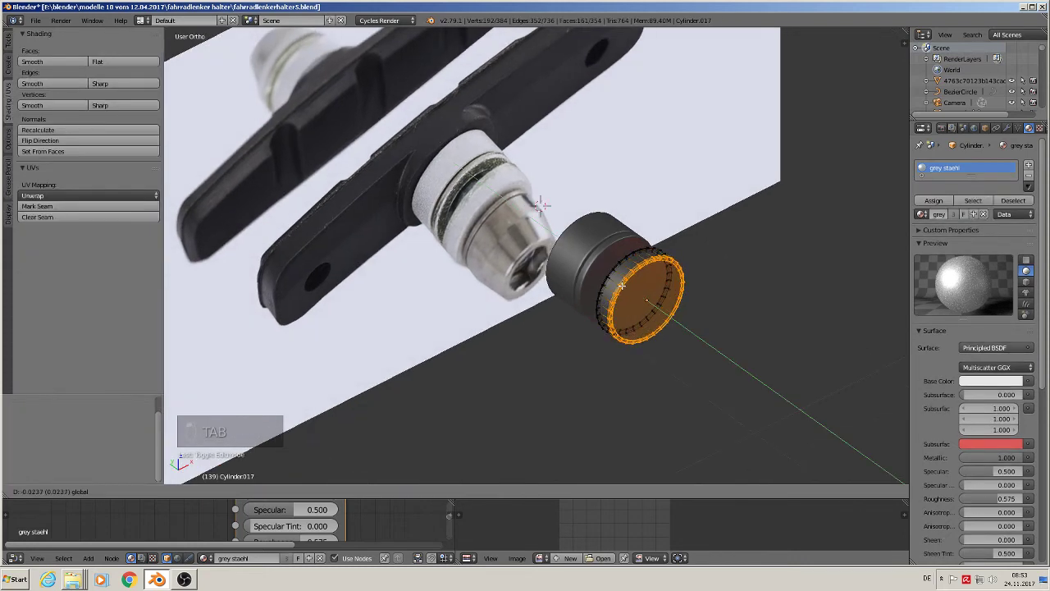
key(Tab)
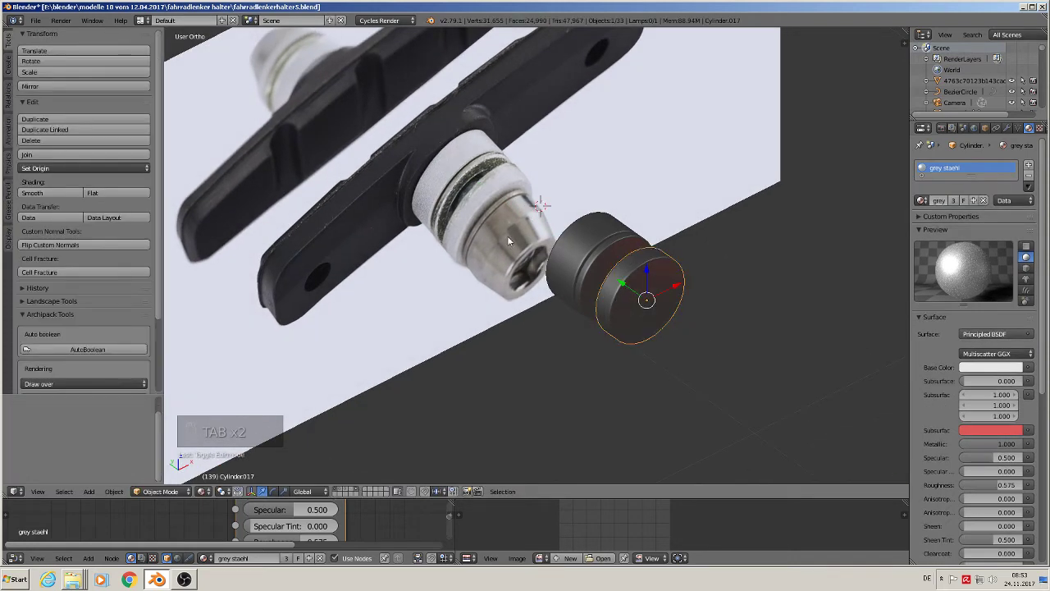
- Duplicate the upper clamp screw of the black handlebar stem, move the copy -1.487 along X, and hide it
scroll(627, 281, down, 6)
key(KP_1)
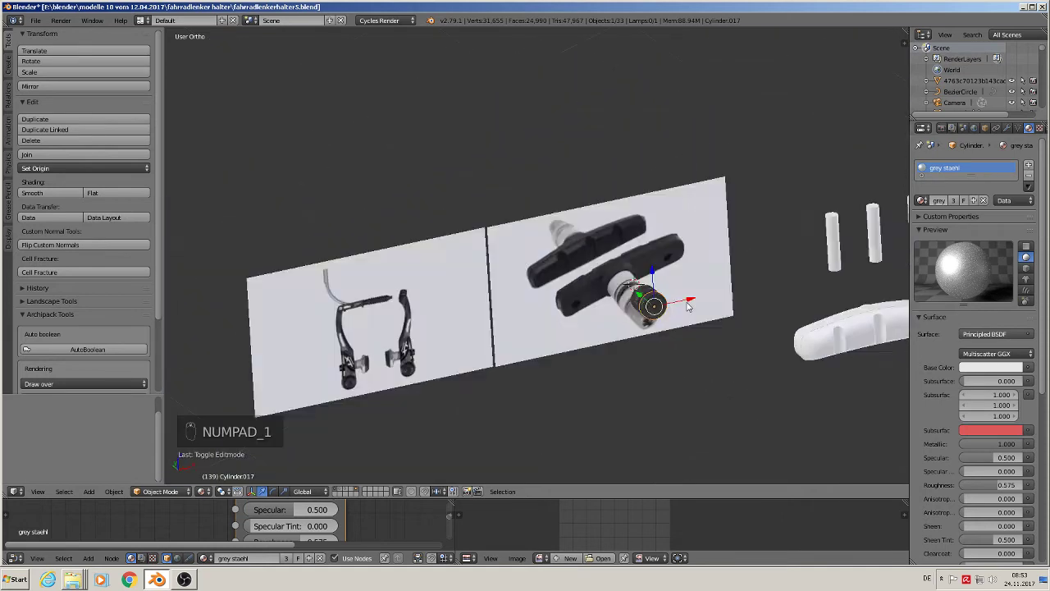
shift+middle_drag(730, 322, 148, 232)
scroll(882, 233, down, 1)
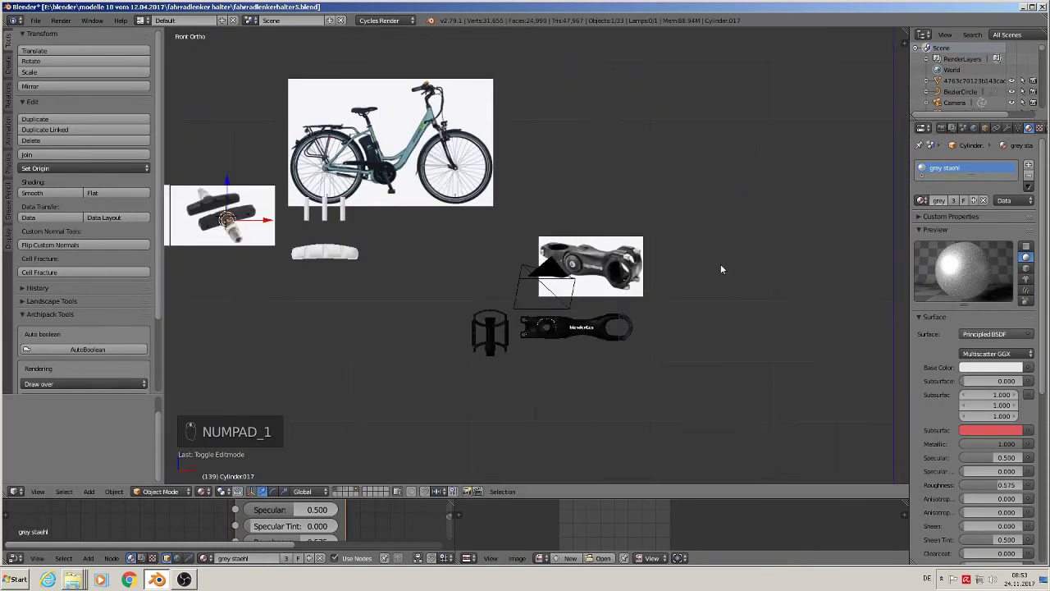
scroll(695, 283, up, 6)
shift+middle_drag(604, 341, 178, 263)
scroll(415, 309, up, 4)
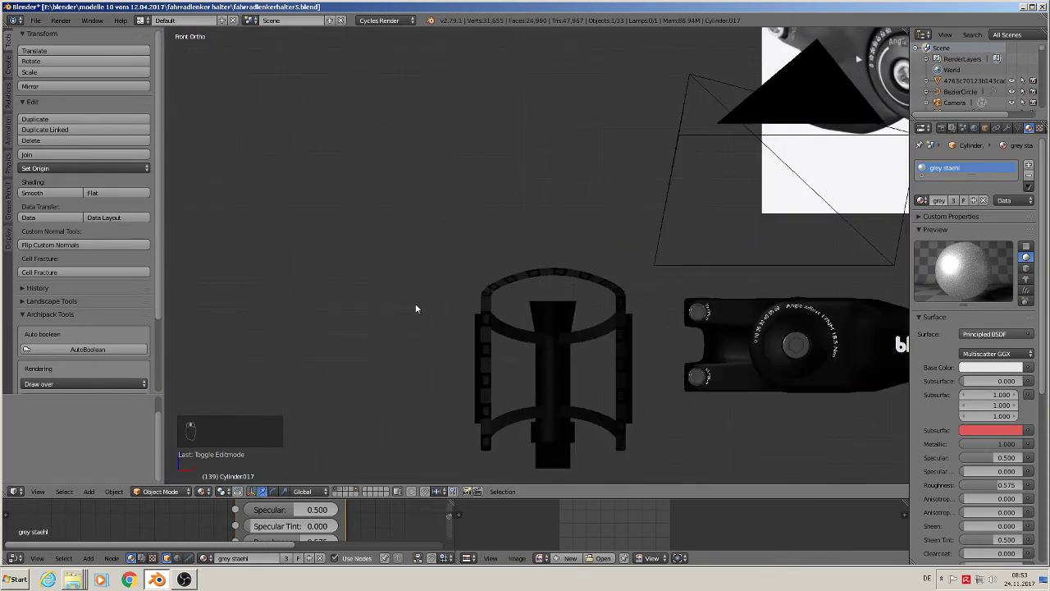
right_click(697, 312)
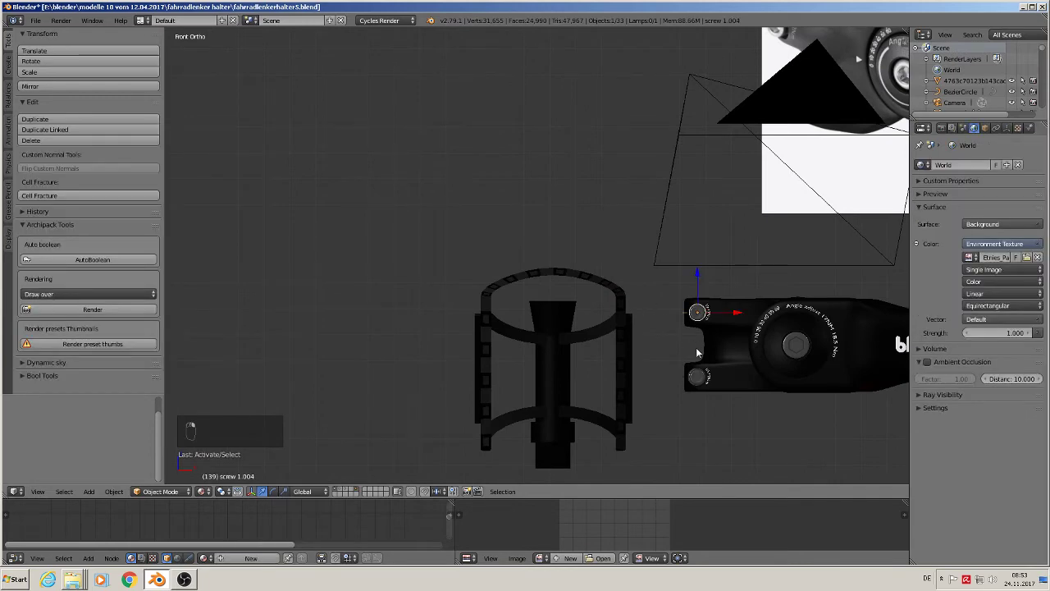
middle_drag(697, 349, 715, 376)
scroll(720, 339, up, 8)
scroll(721, 339, down, 6)
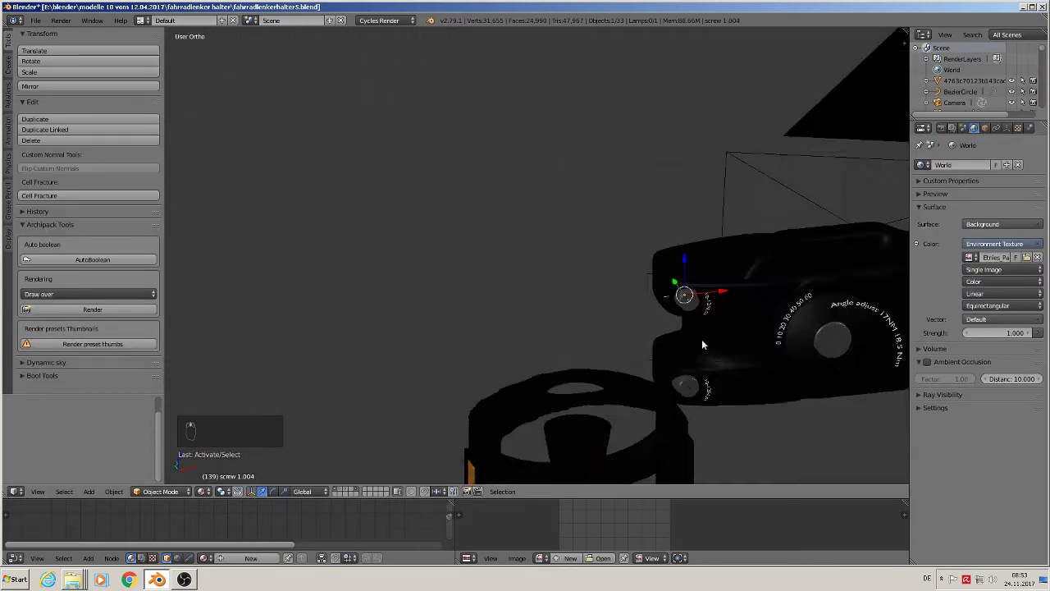
middle_drag(701, 339, 673, 321)
key(shift+d)
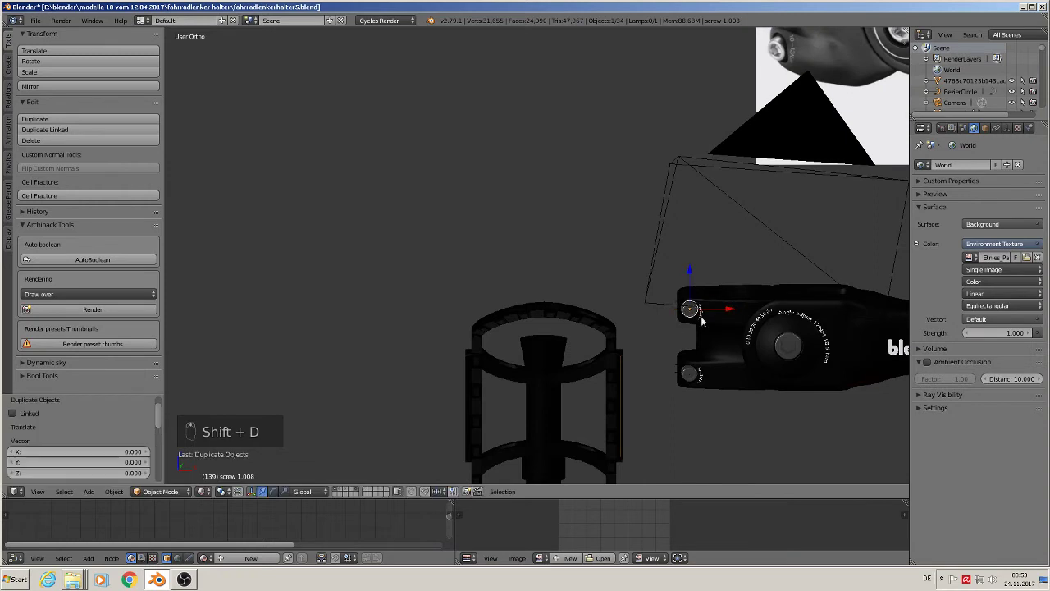
key(x)
click(352, 271)
middle_drag(352, 271, 798, 251)
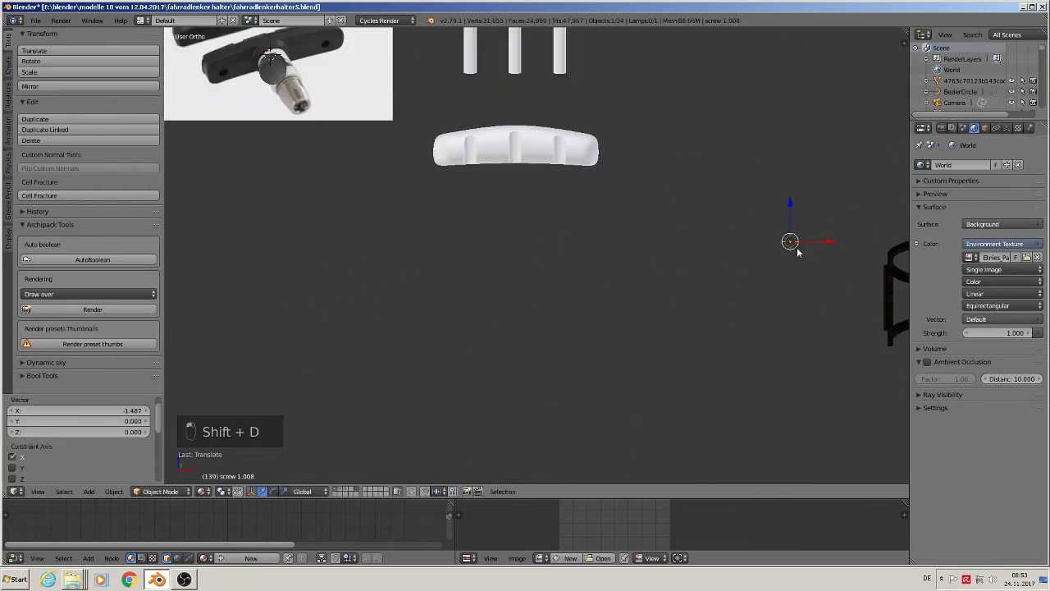
key(h)
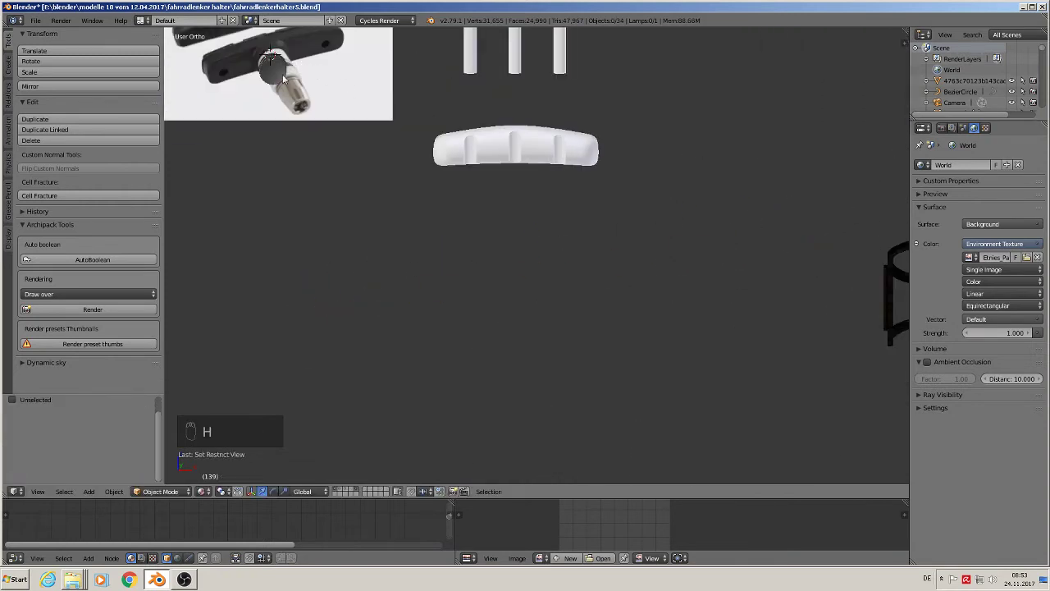
- Duplicate the handlebar stem's upper clamp screw again, sliding the copy in negative X and moving it freely toward the white brake pad model
scroll(722, 271, down, 4)
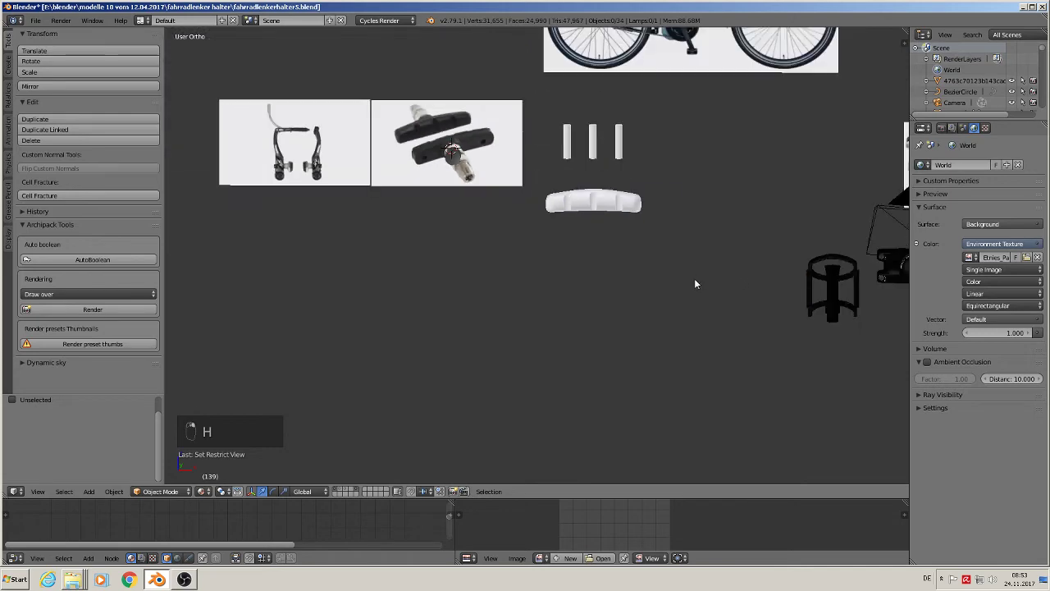
middle_drag(694, 286, 753, 310)
scroll(726, 310, up, 8)
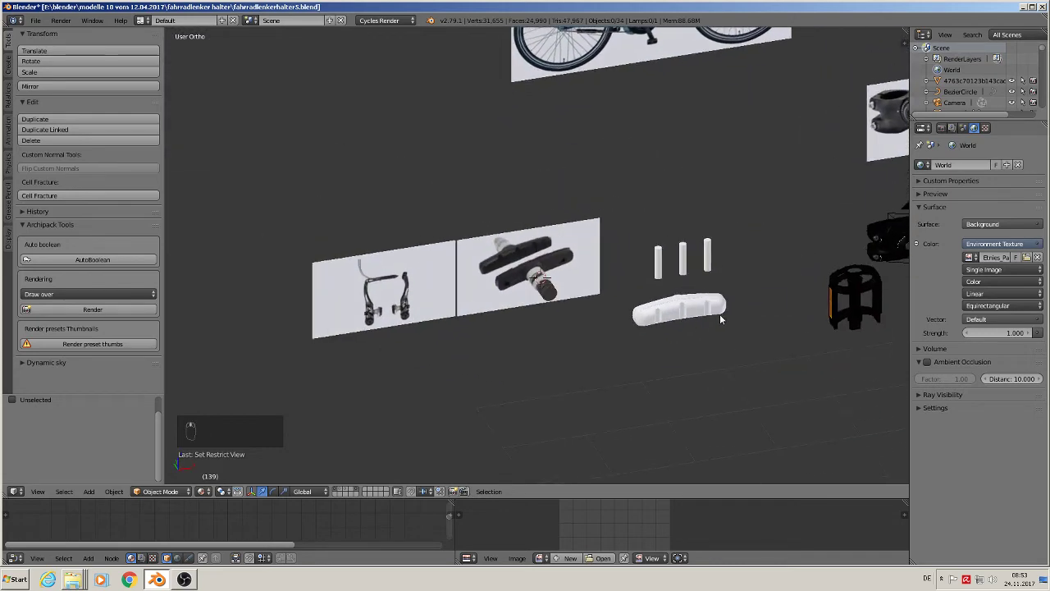
scroll(548, 285, down, 7)
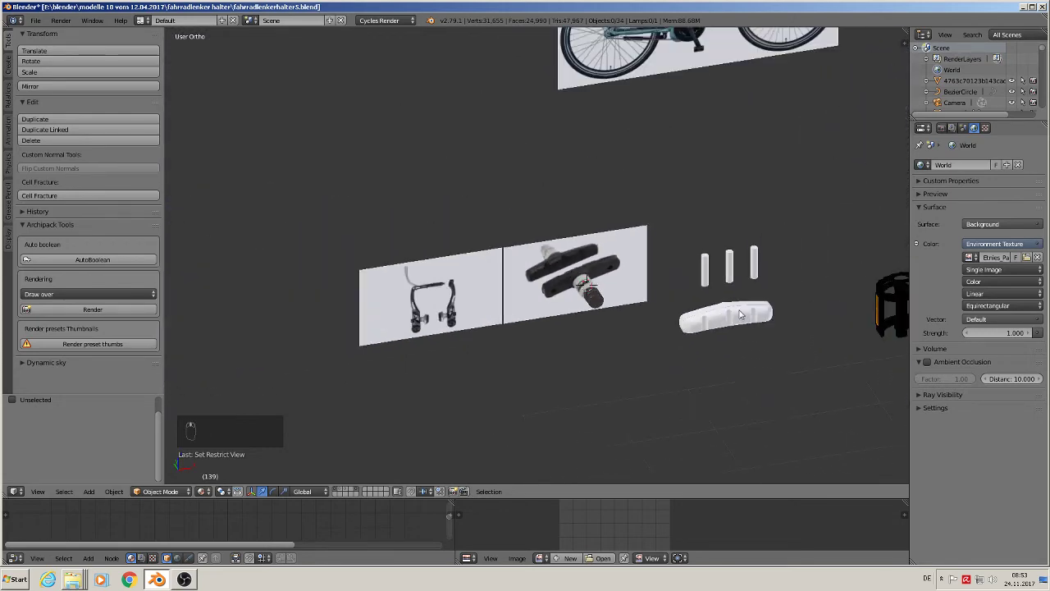
shift+middle_drag(837, 304, 394, 197)
scroll(394, 197, up, 3)
right_click(587, 54)
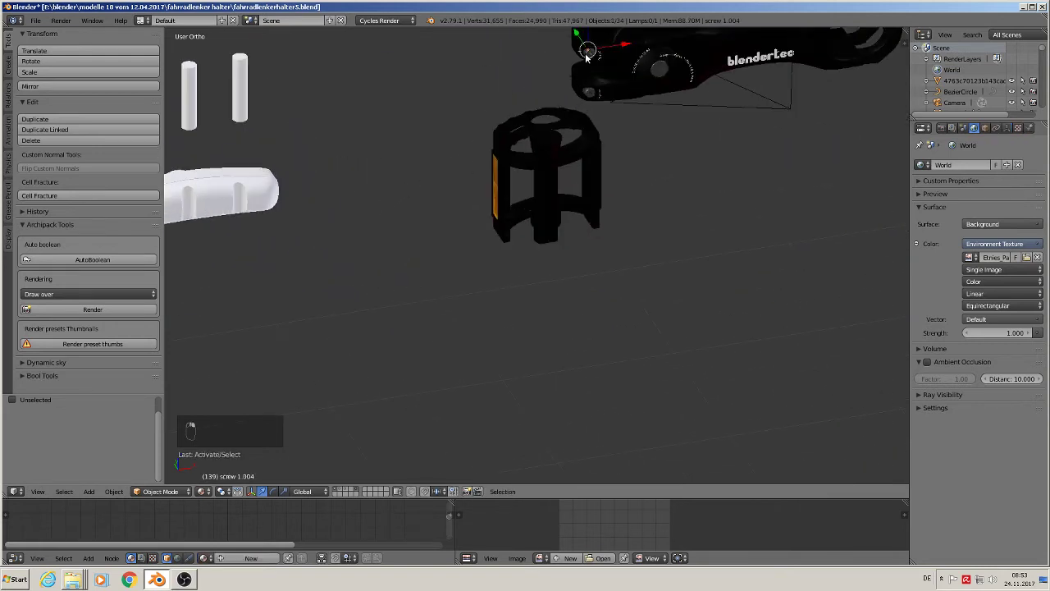
key(shift+d)
key(x)
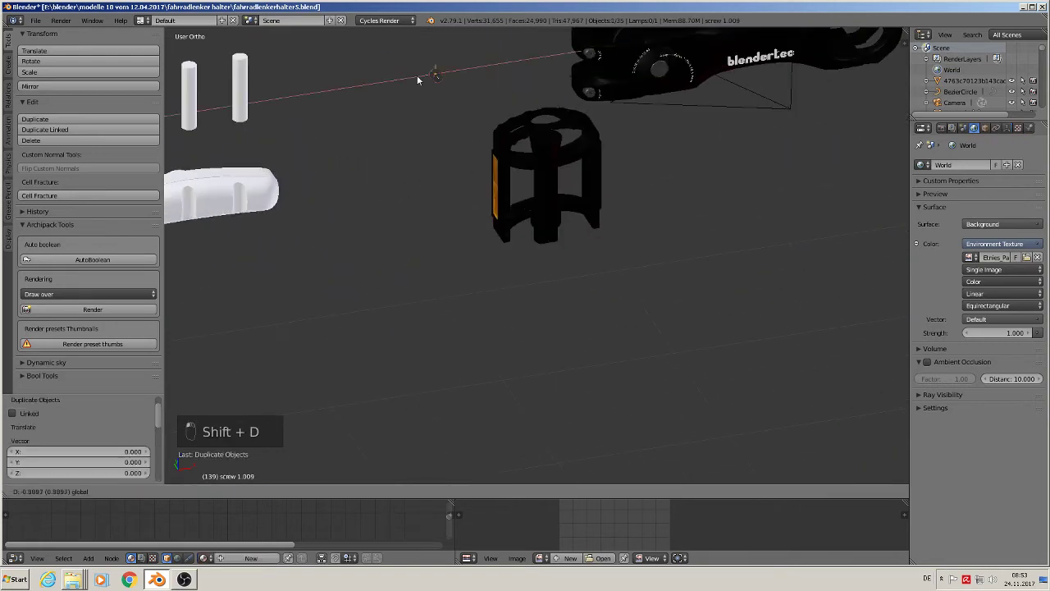
click(333, 133)
key(g)
click(270, 155)
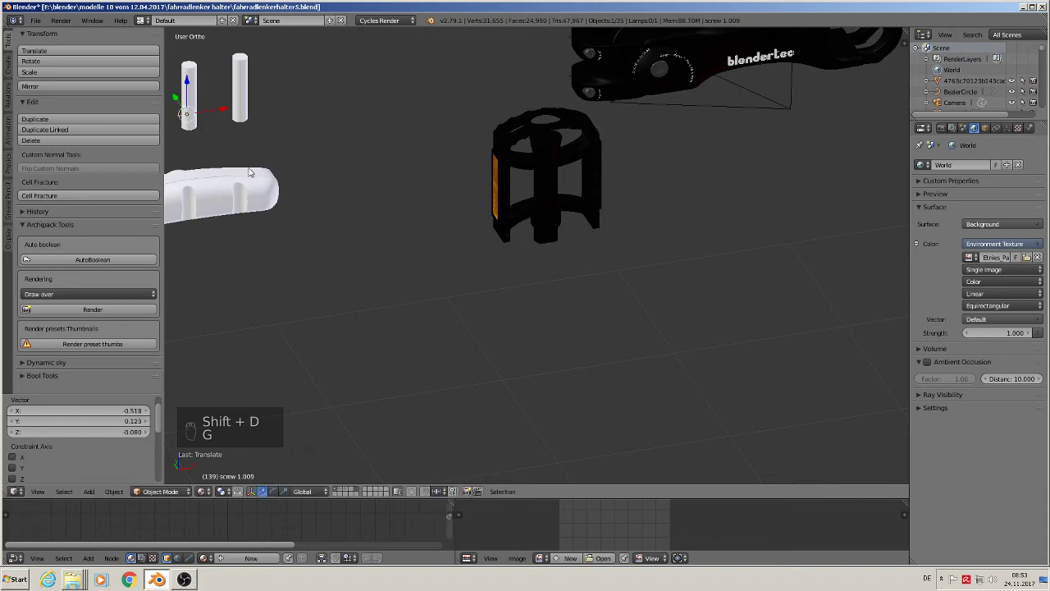
- In front view, move the copied screw about -2.66 in X and 1.774 in Z onto the cylinders at the brake pad reference
shift+middle_drag(286, 144, 733, 160)
key(KP_1)
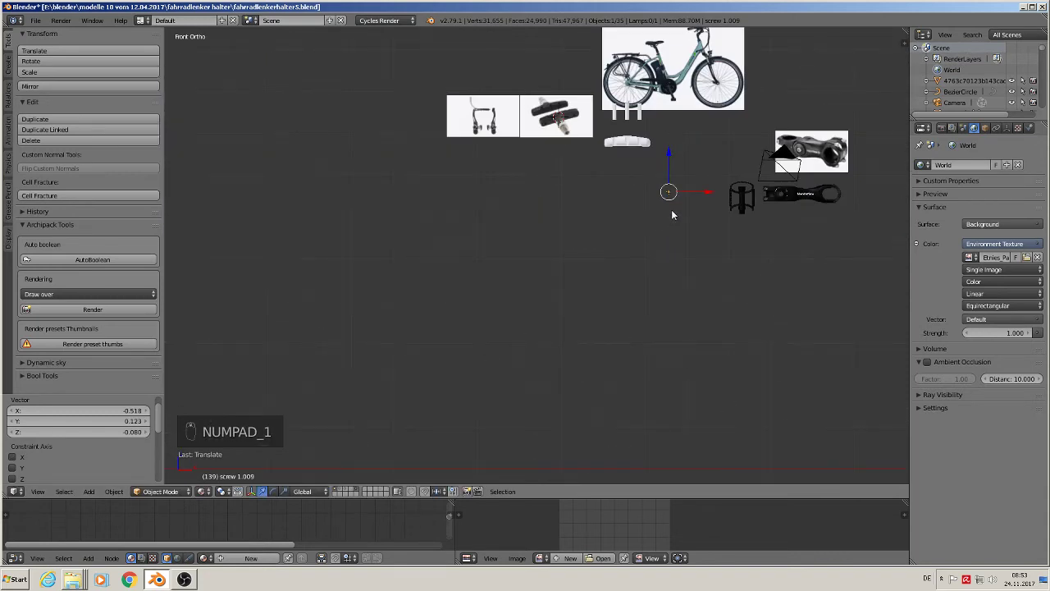
key(g)
click(561, 139)
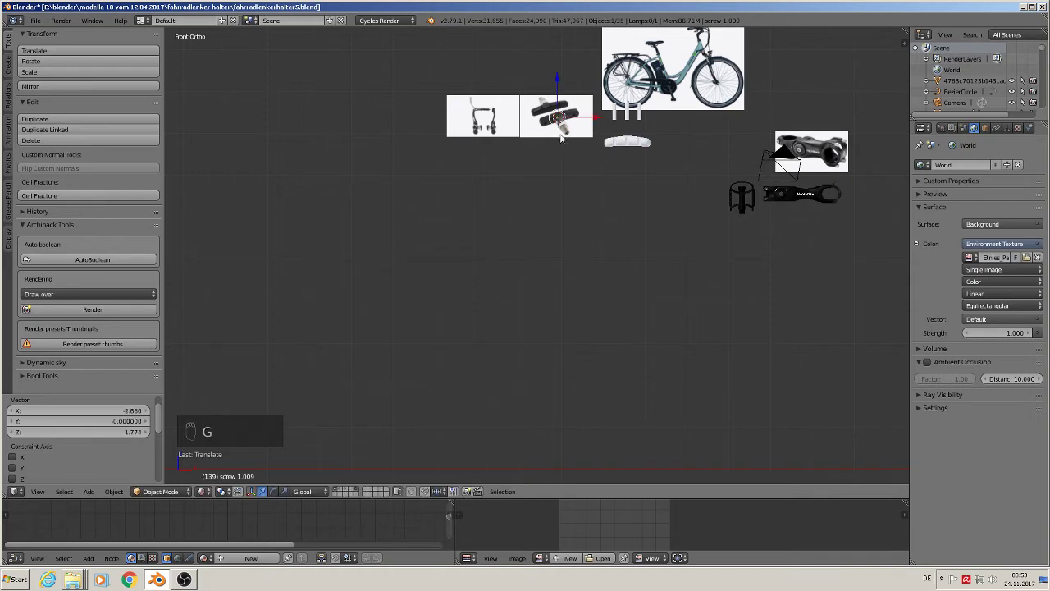
key(KP_Decimal)
scroll(598, 250, down, 3)
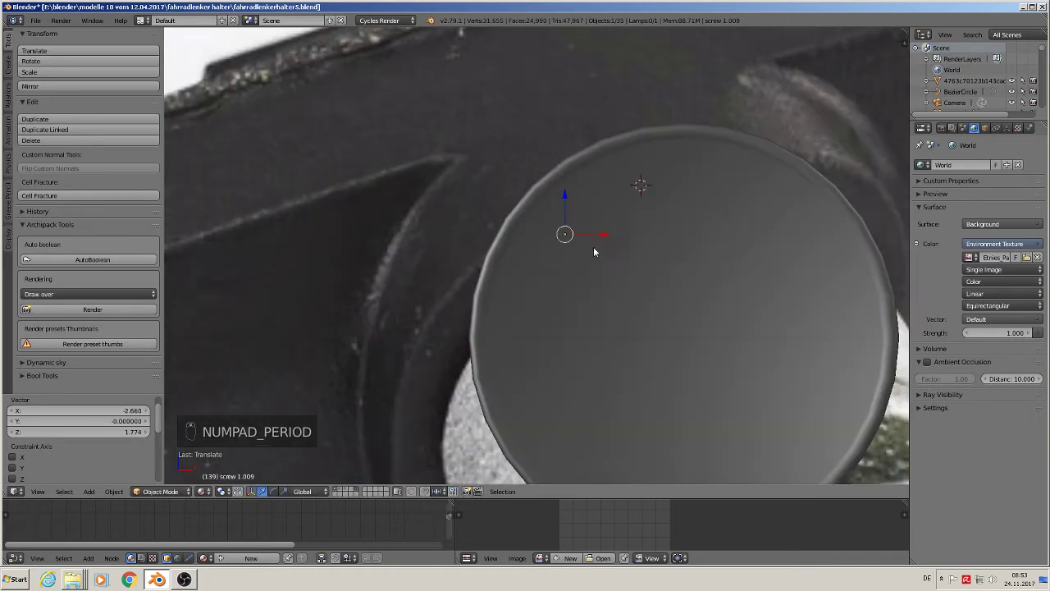
- In top view, move the copied screw -3.031 along Y, level with the brake pad model
scroll(598, 246, down, 6)
middle_drag(599, 246, 676, 270)
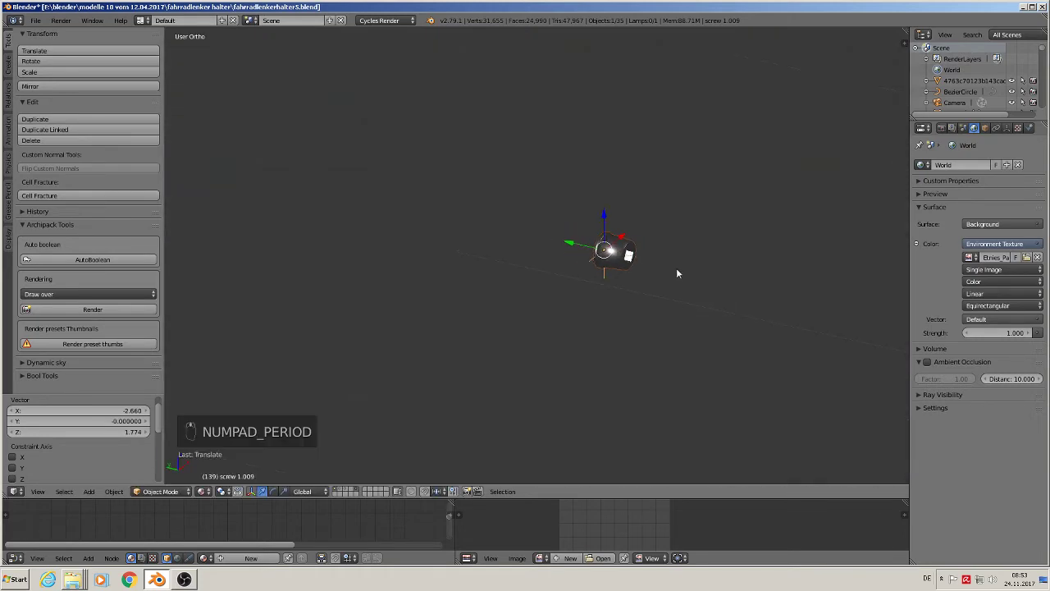
key(KP_7)
scroll(676, 267, down, 5)
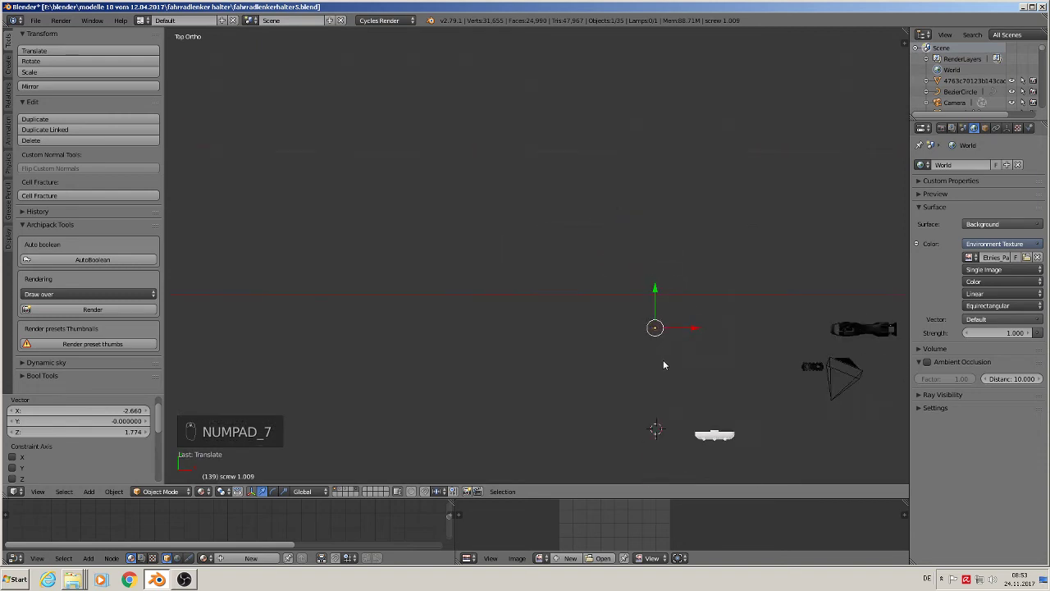
shift+middle_drag(627, 286, 588, 213)
drag(588, 158, 588, 250)
click(589, 259)
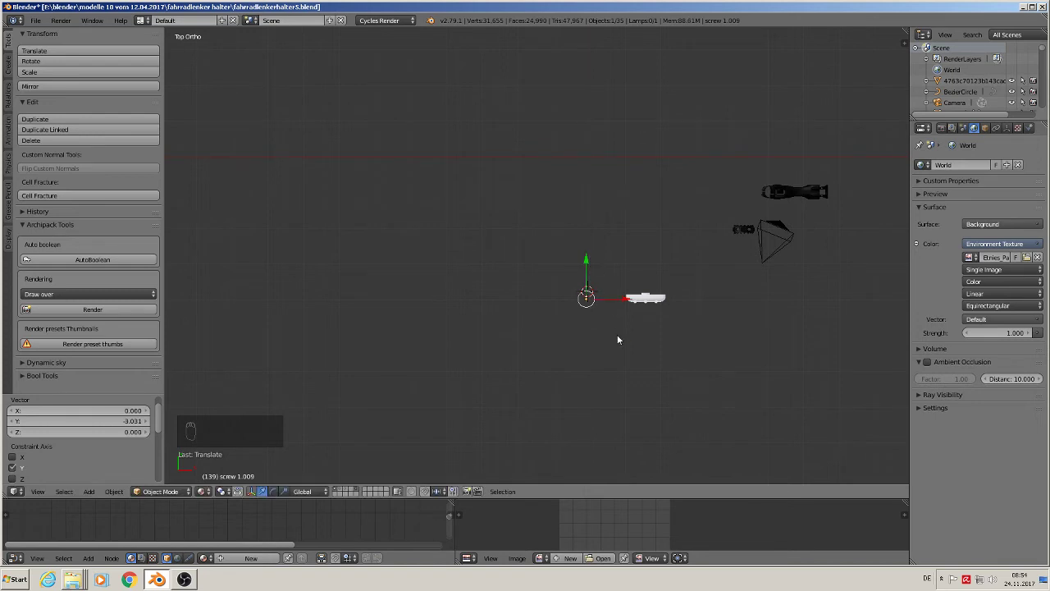
- Align the screw in front of the steel washers by moving it 0.065 along X and -0.083 along Y
scroll(615, 332, up, 7)
scroll(602, 334, up, 1)
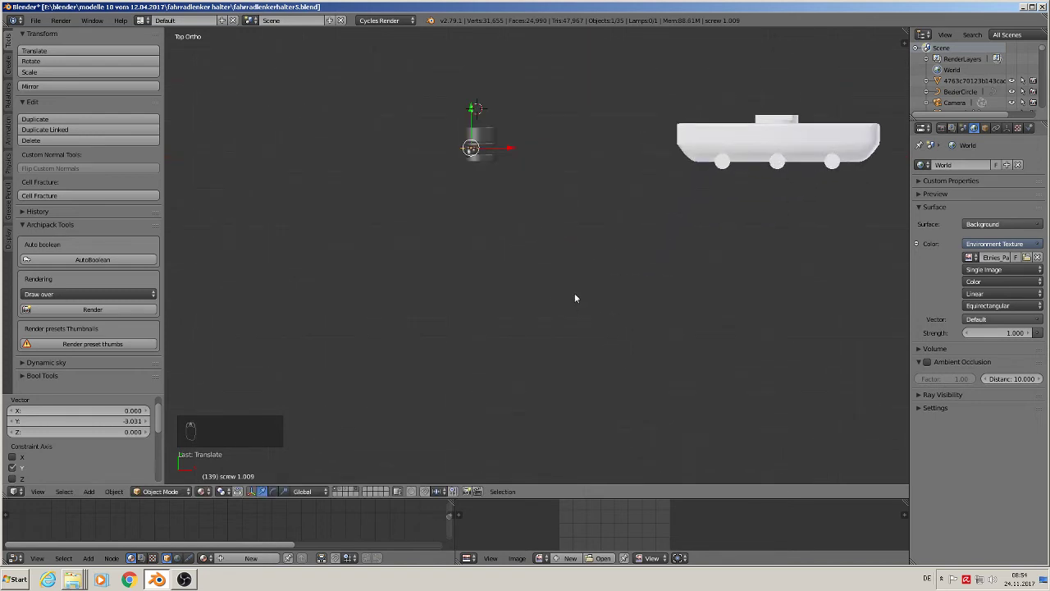
key(g)
key(x)
click(485, 154)
key(g)
key(y)
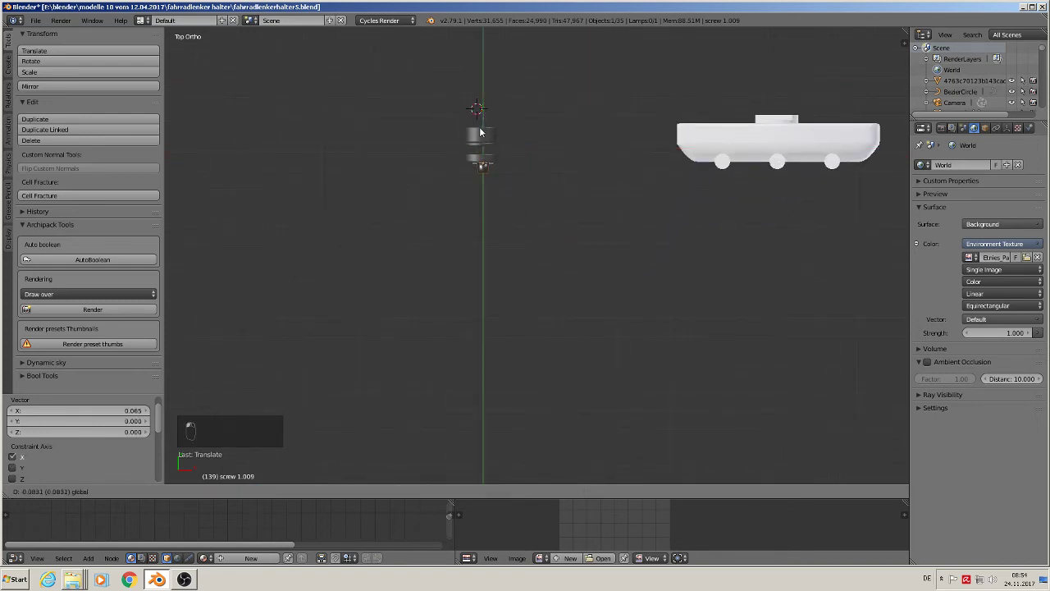
click(480, 131)
- Scale the screw up by 2.034, shift it slightly in negative X to centre it on the washers, and scale it again by 1.149
scroll(516, 185, up, 4)
shift+middle_drag(556, 208, 745, 275)
scroll(693, 247, up, 5)
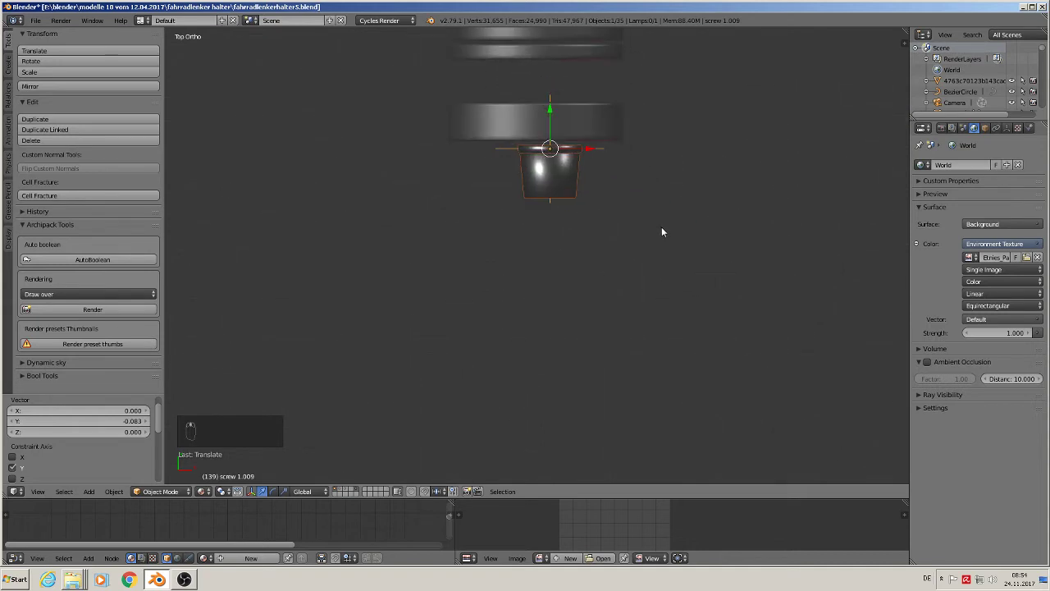
key(s)
click(739, 264)
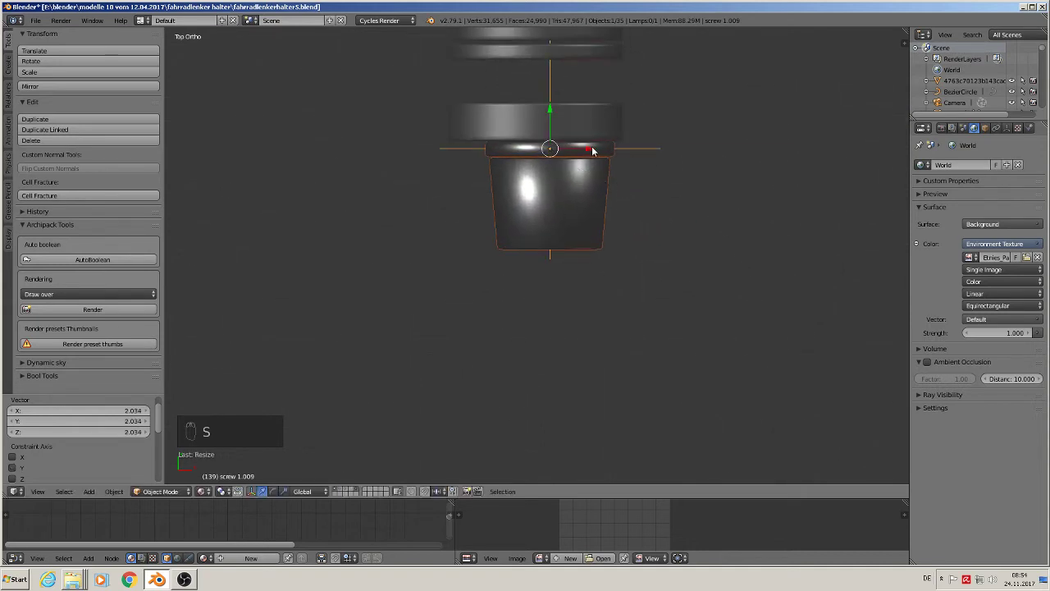
drag(593, 151, 578, 148)
key(s)
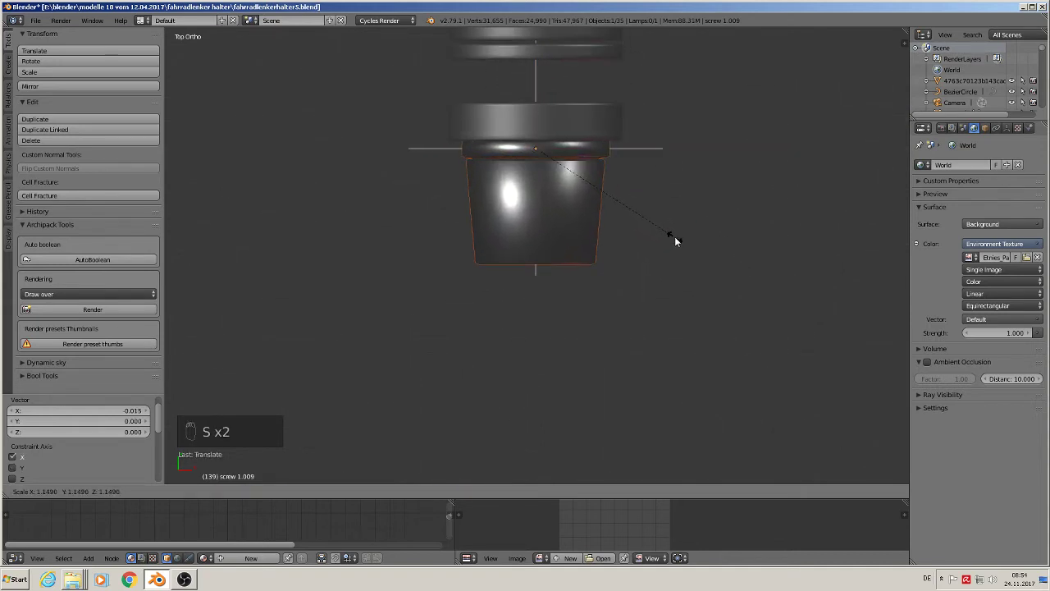
click(674, 236)
- In front view, lower the screw 0.045 along Z so it sits centred on the washers
key(KP_1)
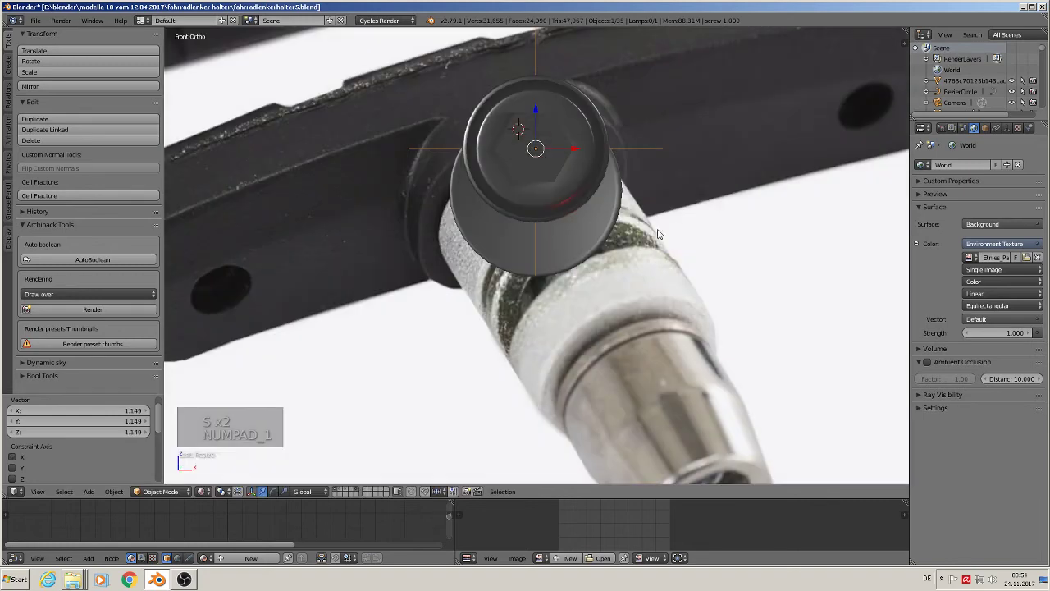
drag(530, 112, 520, 155)
middle_drag(520, 155, 591, 246)
scroll(584, 262, down, 4)
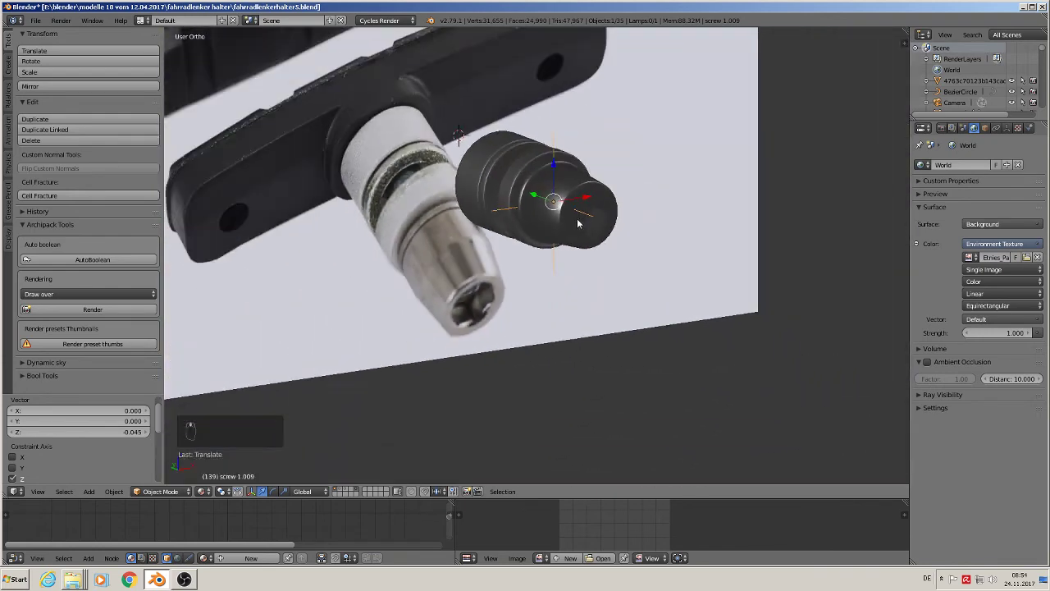
scroll(522, 246, down, 2)
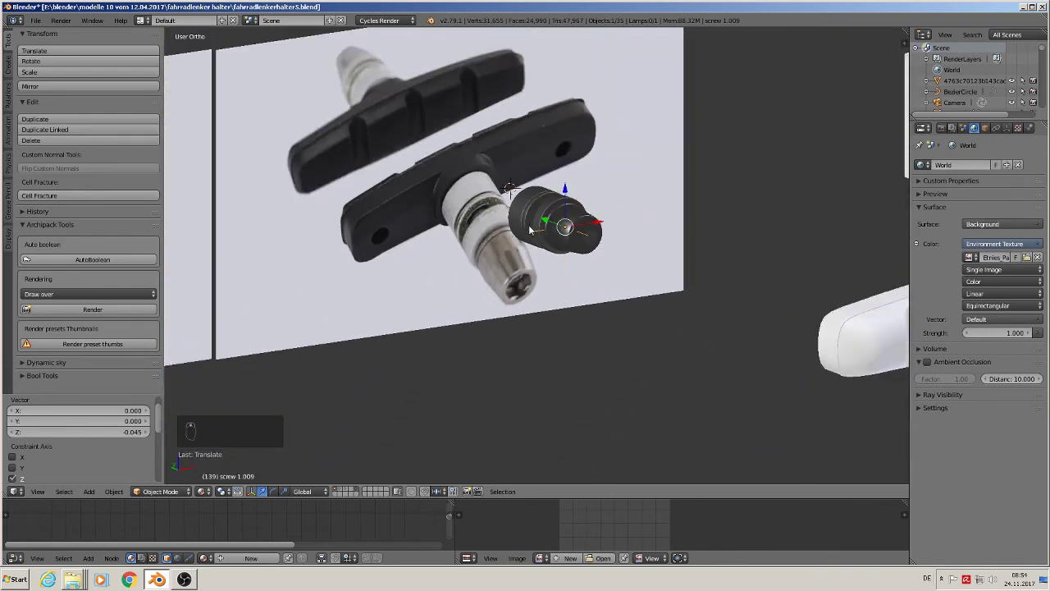
- Remove the EdgeSplit modifier from the white brake pad body
shift+middle_drag(588, 295, 410, 254)
middle_drag(725, 364, 722, 308)
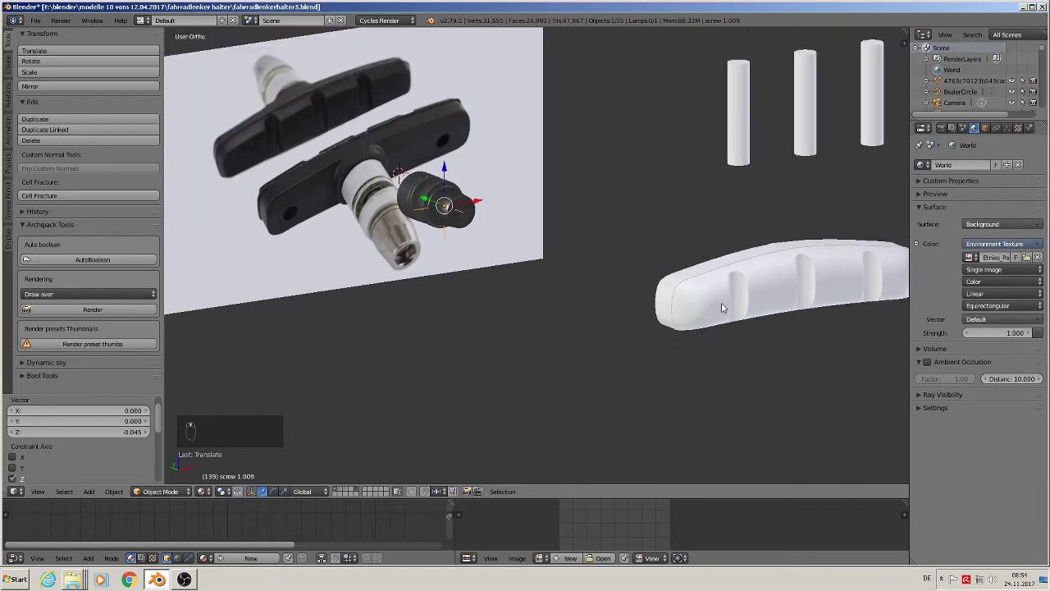
right_click(788, 266)
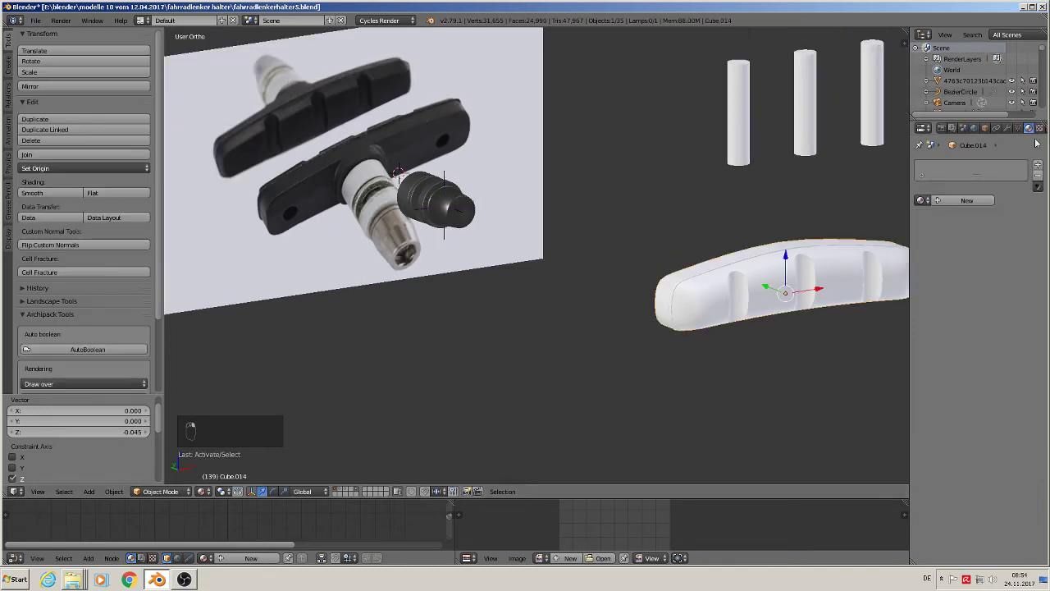
click(1007, 129)
middle_drag(851, 288, 828, 298)
click(1035, 206)
scroll(794, 310, up, 4)
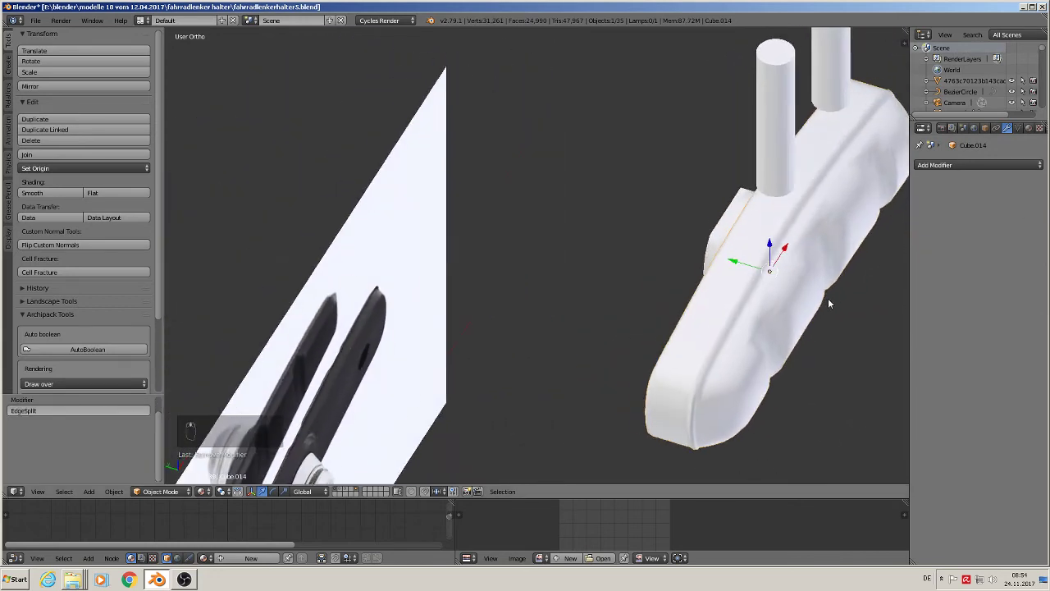
- Join the brake pad body with the round boss on its back into one object
shift+right_click(723, 234)
middle_drag(177, 270, 249, 279)
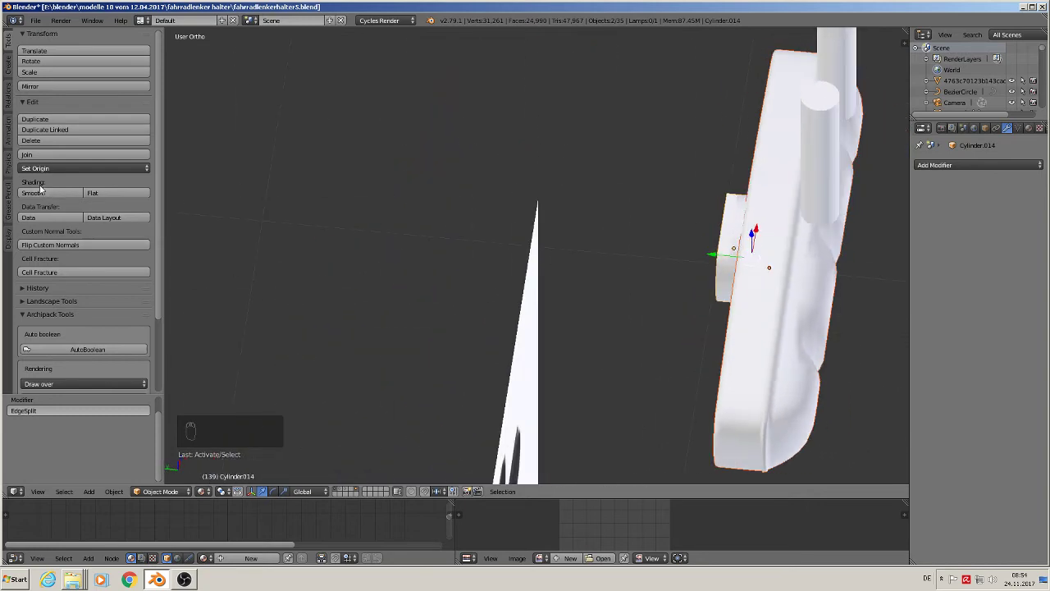
click(59, 156)
middle_drag(755, 298, 716, 279)
scroll(722, 279, up, 2)
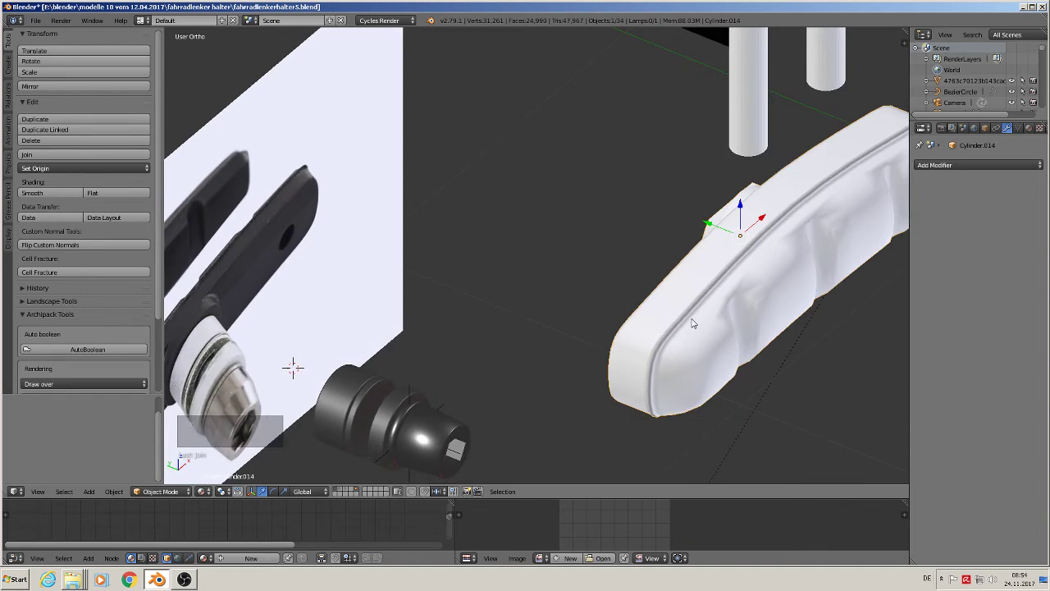
- Rotate the joined brake pad 180° about the Z axis and add an Edge Split modifier to it
text(rz)
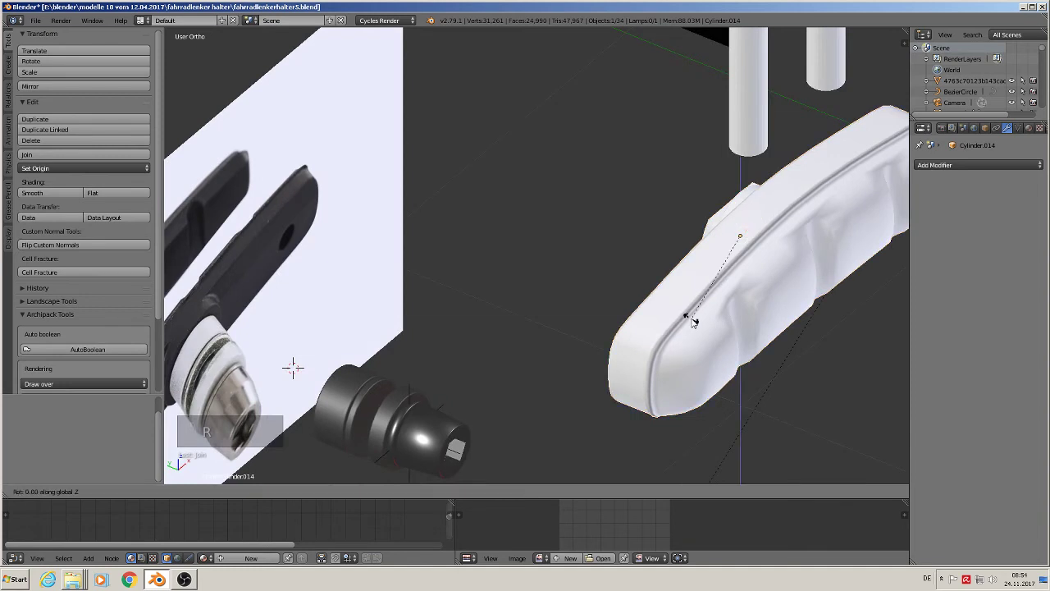
text(180)
key(Return)
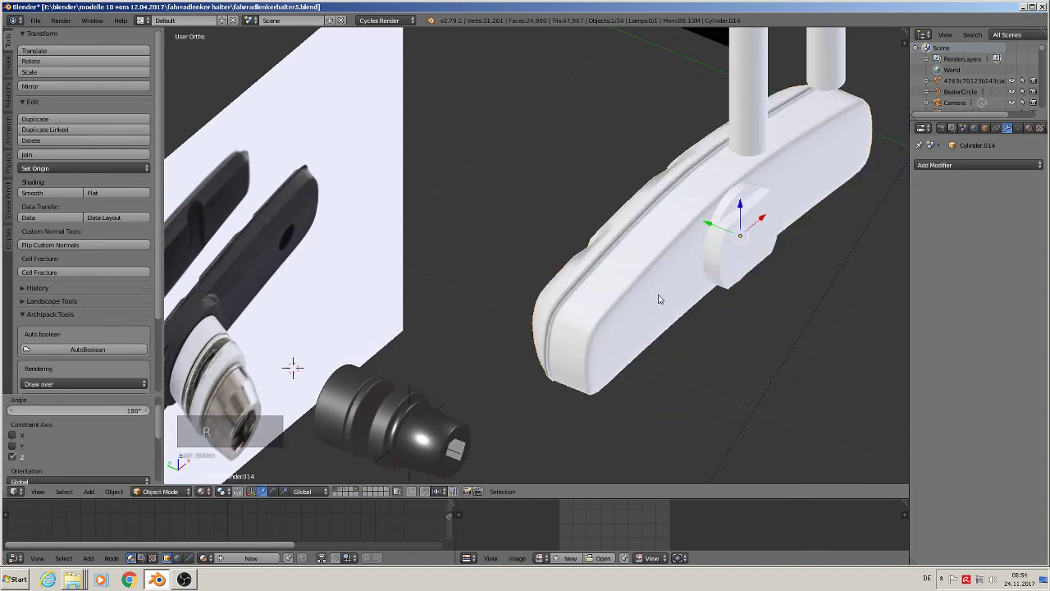
click(952, 165)
click(850, 255)
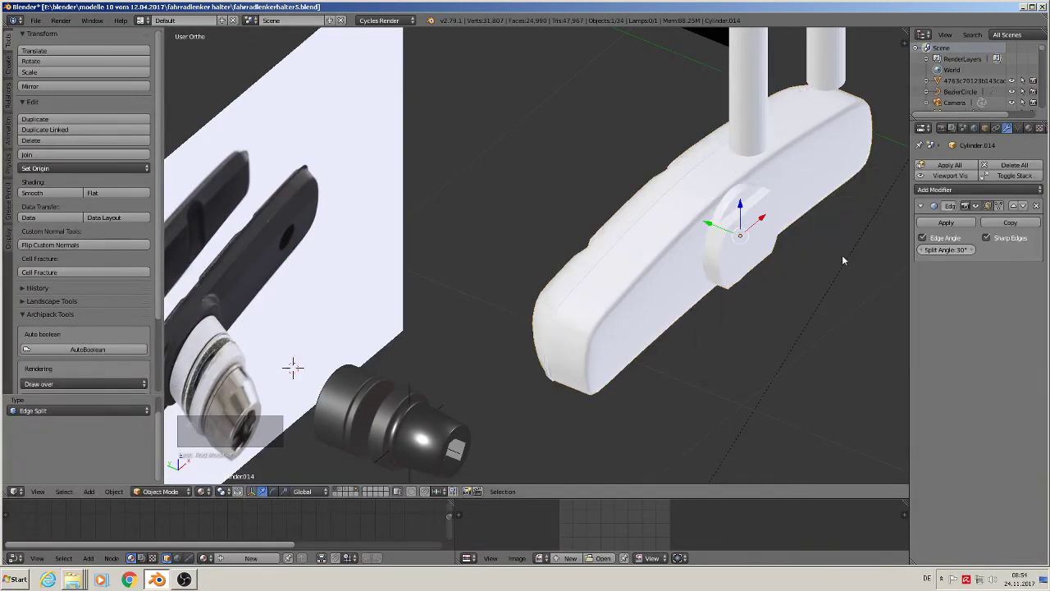
middle_drag(842, 254, 538, 292)
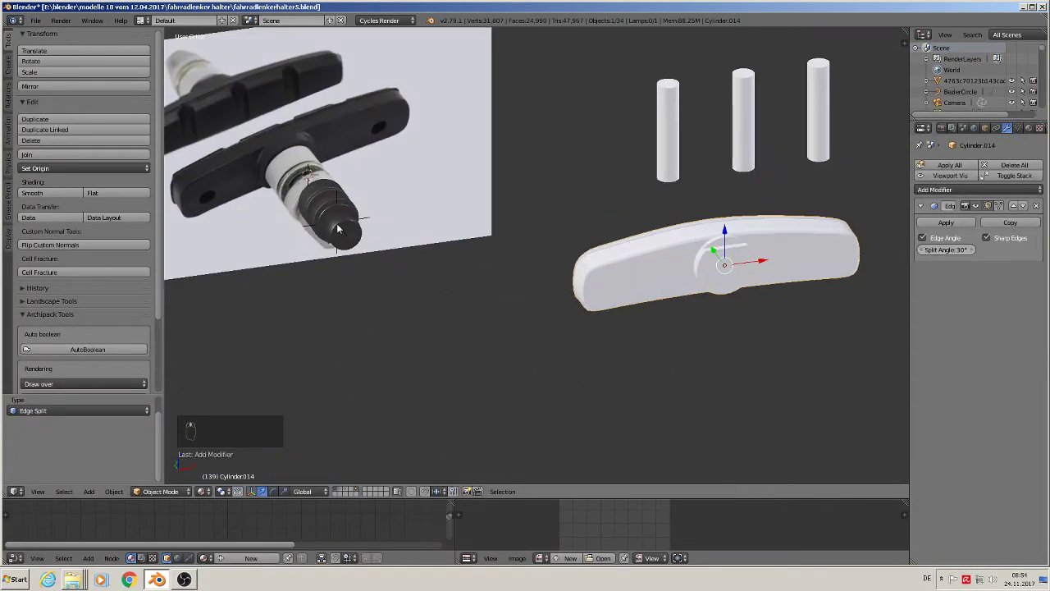
- Select the three grey steel washer cylinders behind the screw and join them into one object
middle_drag(336, 229, 453, 321)
right_click(464, 361)
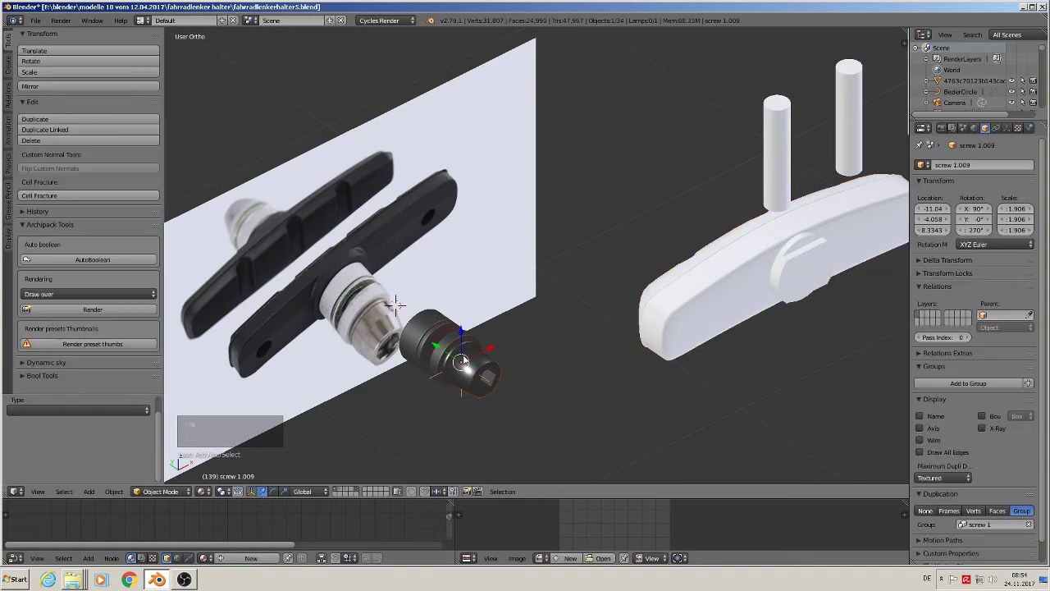
shift+right_click(450, 343)
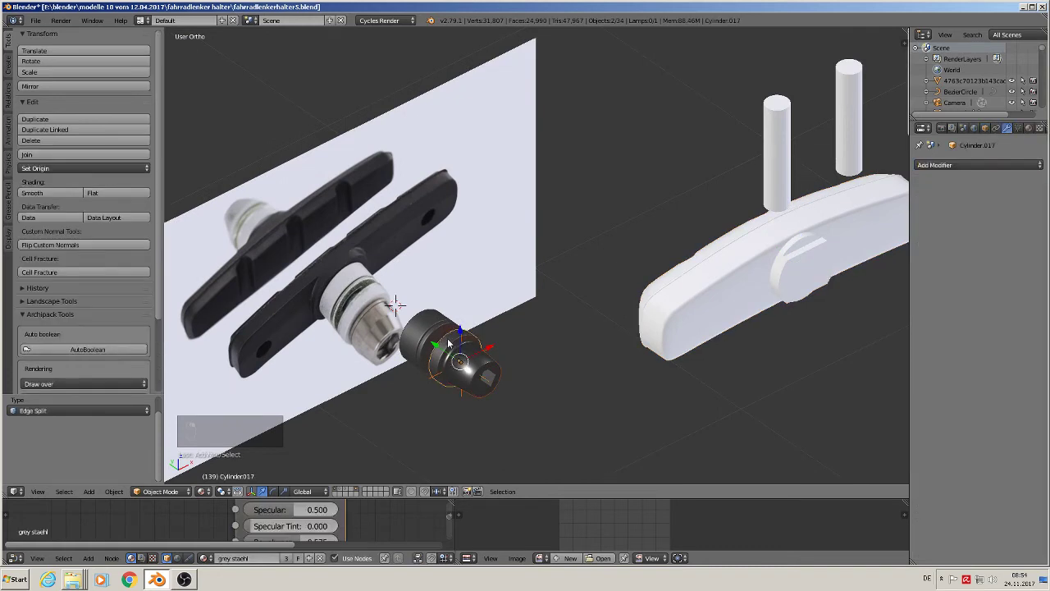
right_click(448, 348)
shift+right_click(448, 345)
shift+right_click(416, 318)
scroll(360, 307, up, 5)
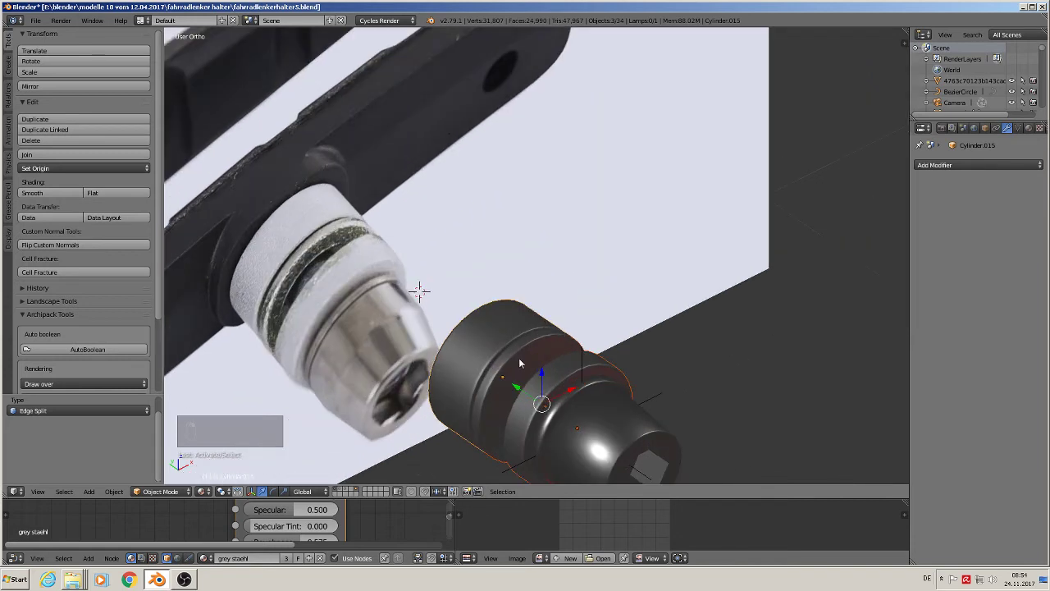
shift+right_click(513, 358)
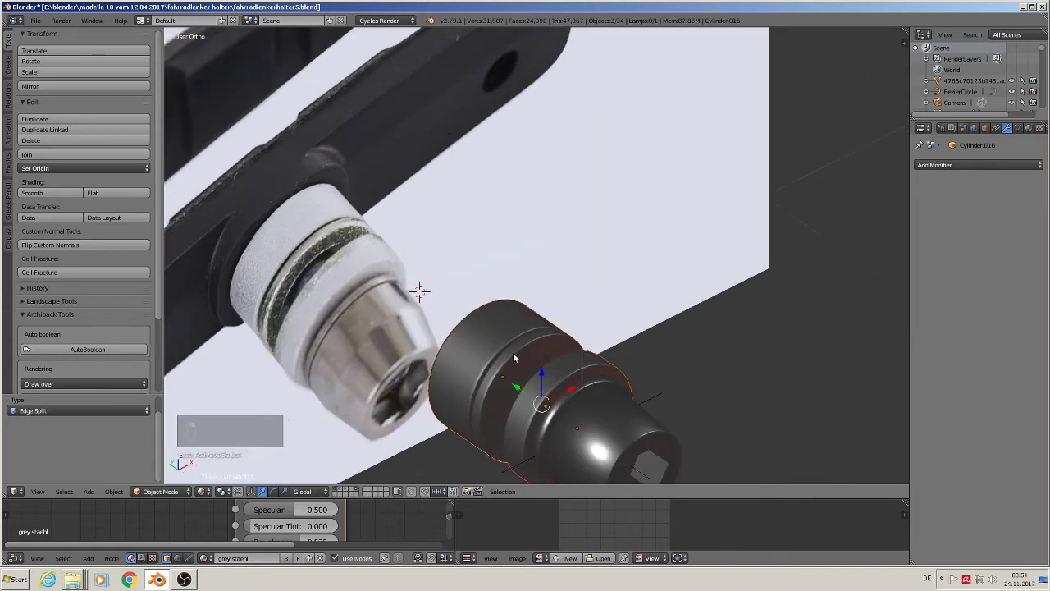
click(62, 156)
drag(567, 391, 585, 377)
key(ctrl+z)
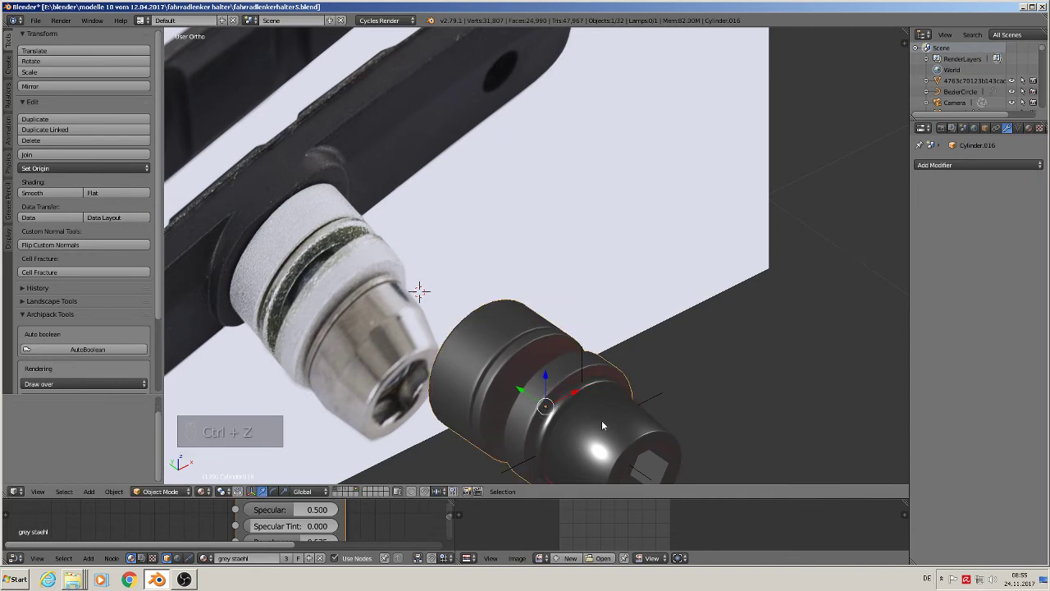
scroll(601, 420, down, 4)
key(ctrl+z)
- Move the joined washers and screw onto the brake pad's round boss, placing the screw at X -9.438, Y -4.033, Z 7.8176
shift+middle_drag(642, 441, 333, 294)
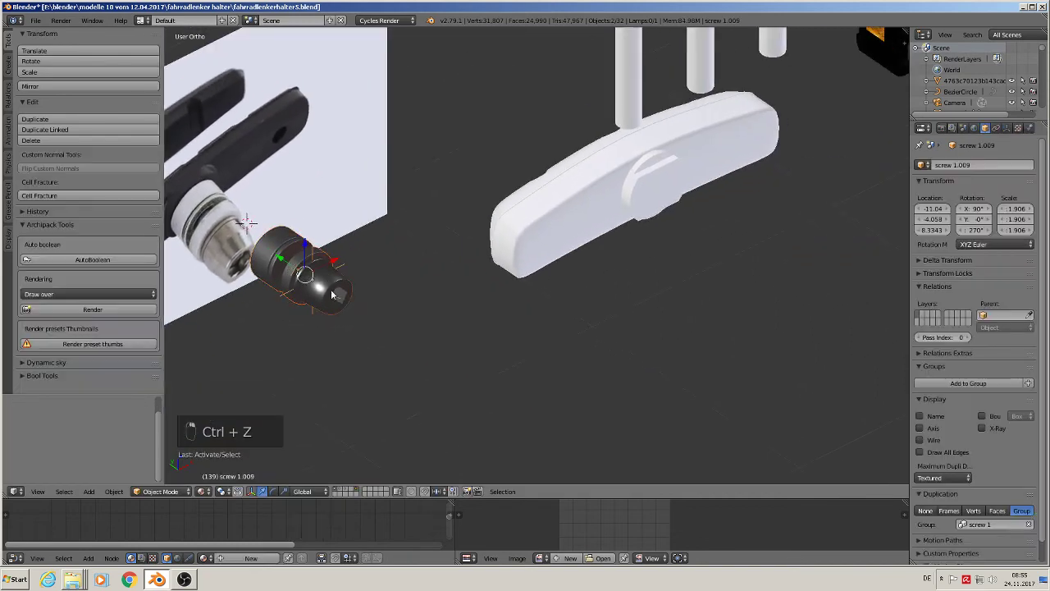
drag(334, 267, 749, 219)
key(KP_1)
drag(680, 107, 694, 234)
middle_drag(697, 240, 802, 301)
scroll(794, 292, up, 2)
drag(648, 254, 640, 261)
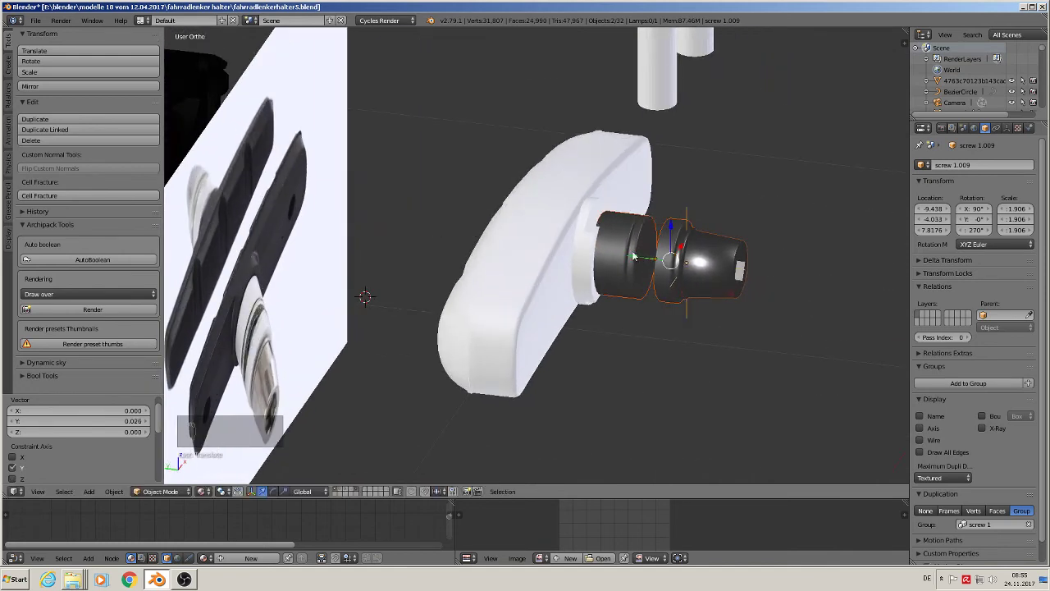
- Scale the washers and screw down by about 0.902 and reseat them against the boss, with the screw at Y -4.017, Z 7.8143
middle_drag(640, 261, 680, 247)
scroll(681, 247, up, 2)
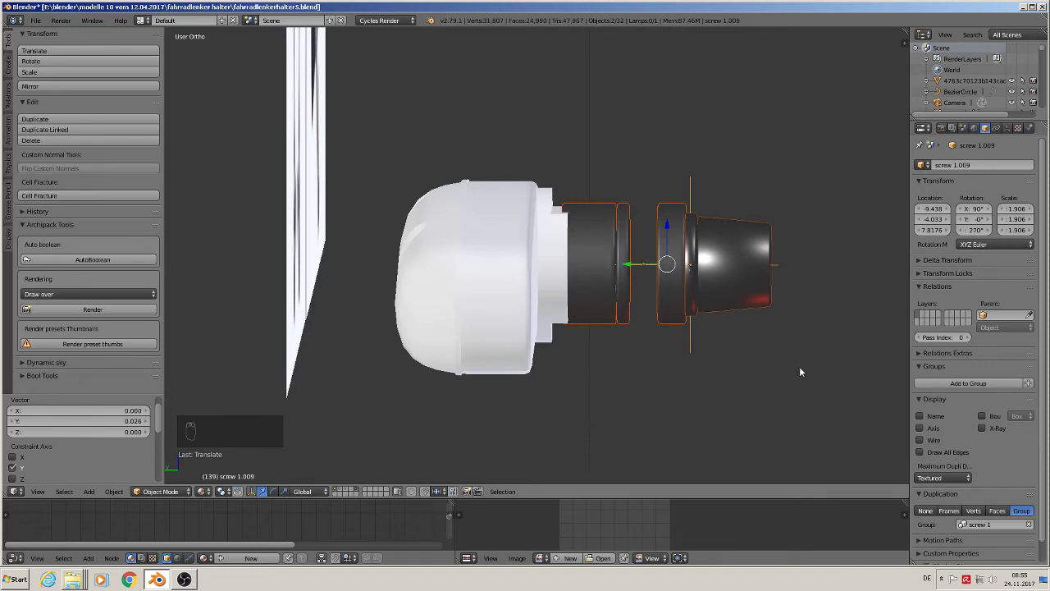
key(s)
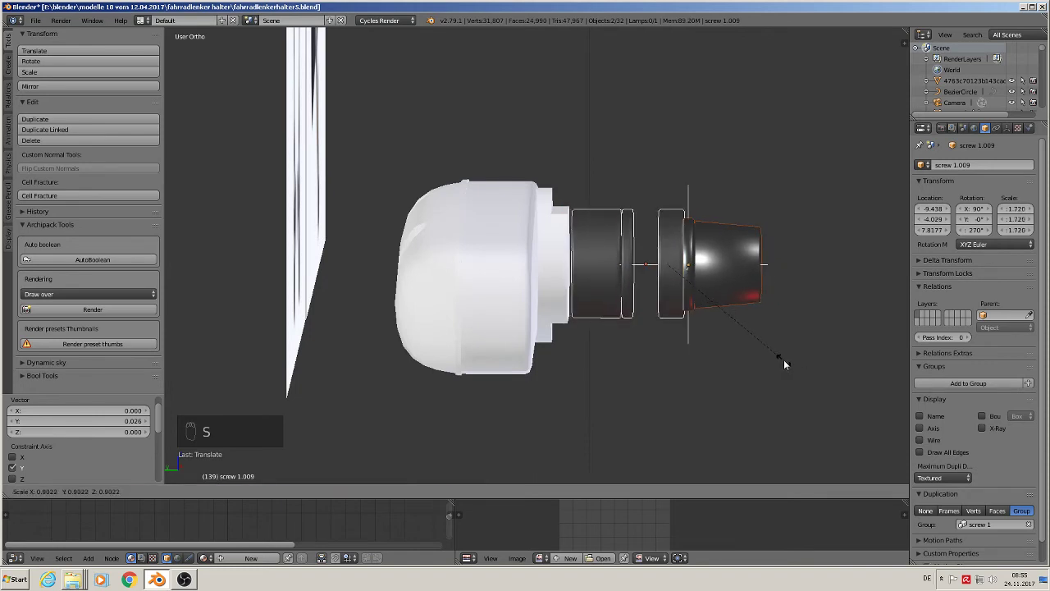
click(783, 360)
drag(643, 265, 649, 300)
drag(656, 228, 656, 230)
middle_drag(634, 338, 771, 301)
key(a)
- Give the white brake pad a new material named "black gummi"
scroll(610, 356, down, 2)
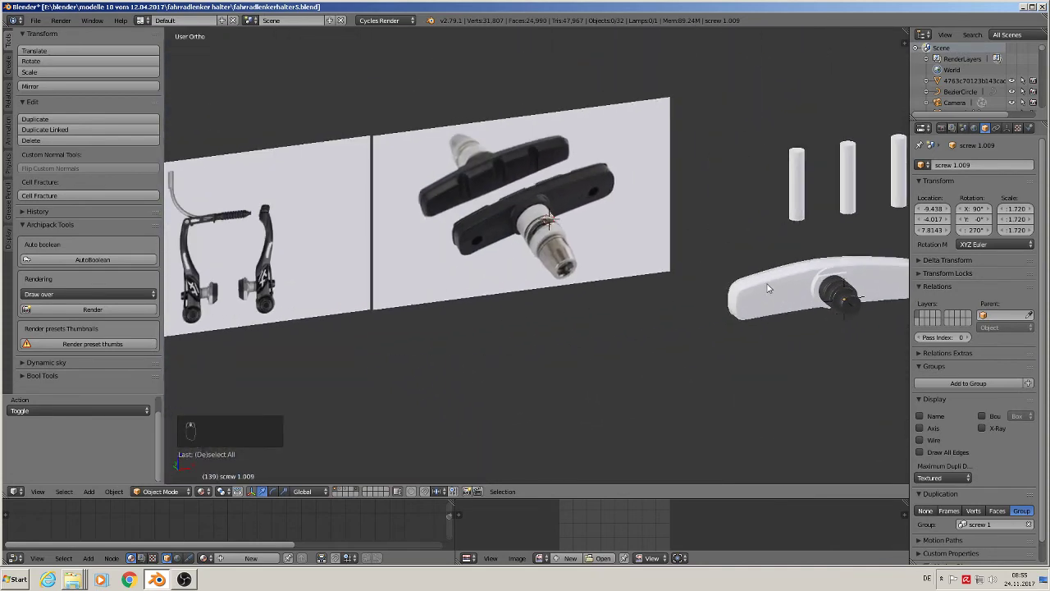
scroll(772, 301, up, 1)
shift+middle_drag(756, 349, 632, 352)
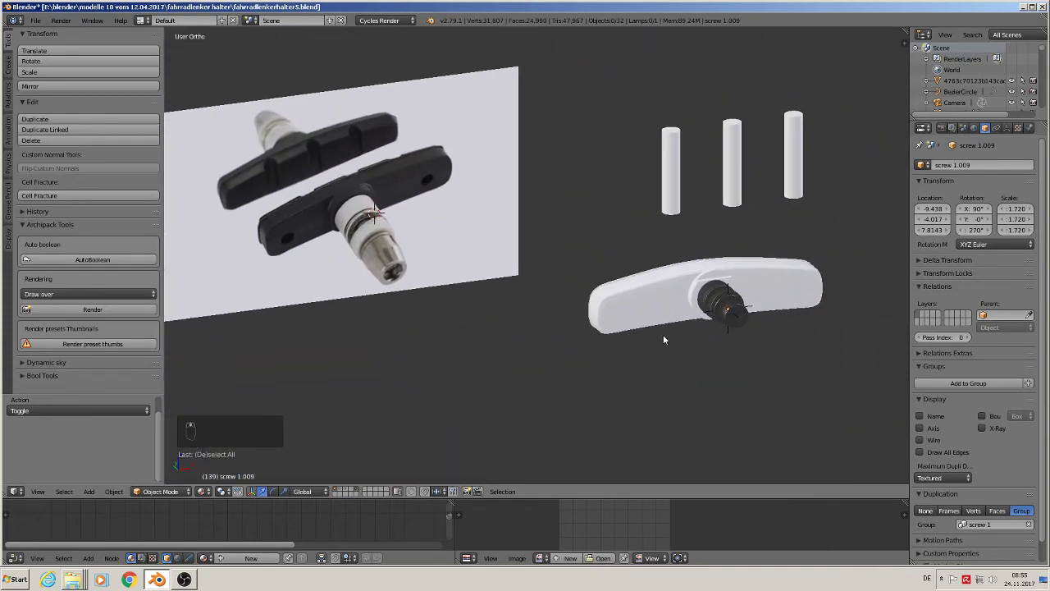
click(635, 294)
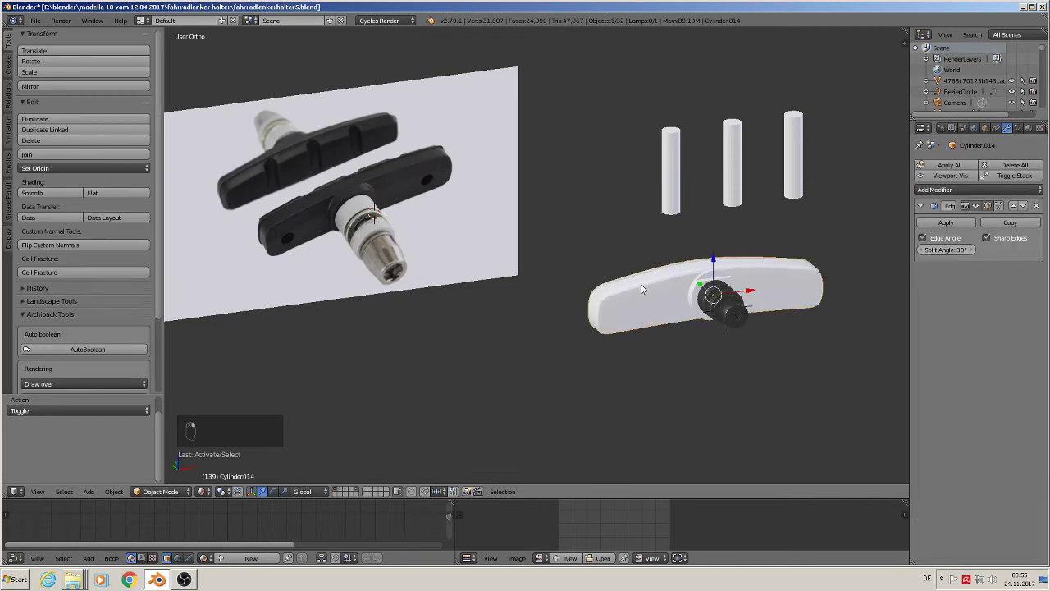
click(1029, 128)
click(966, 200)
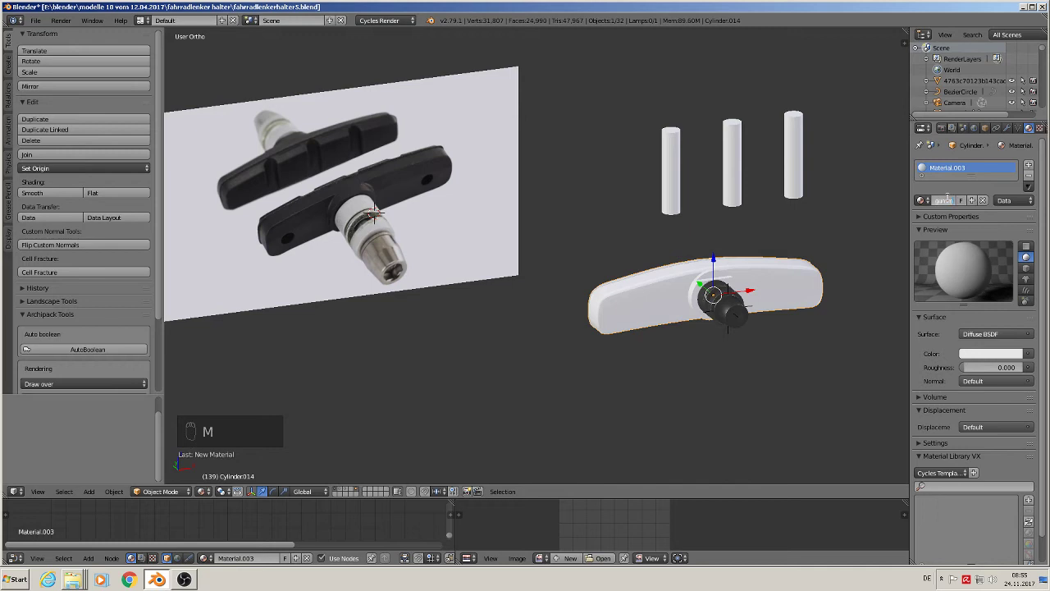
key(Return)
scroll(426, 219, up, 3)
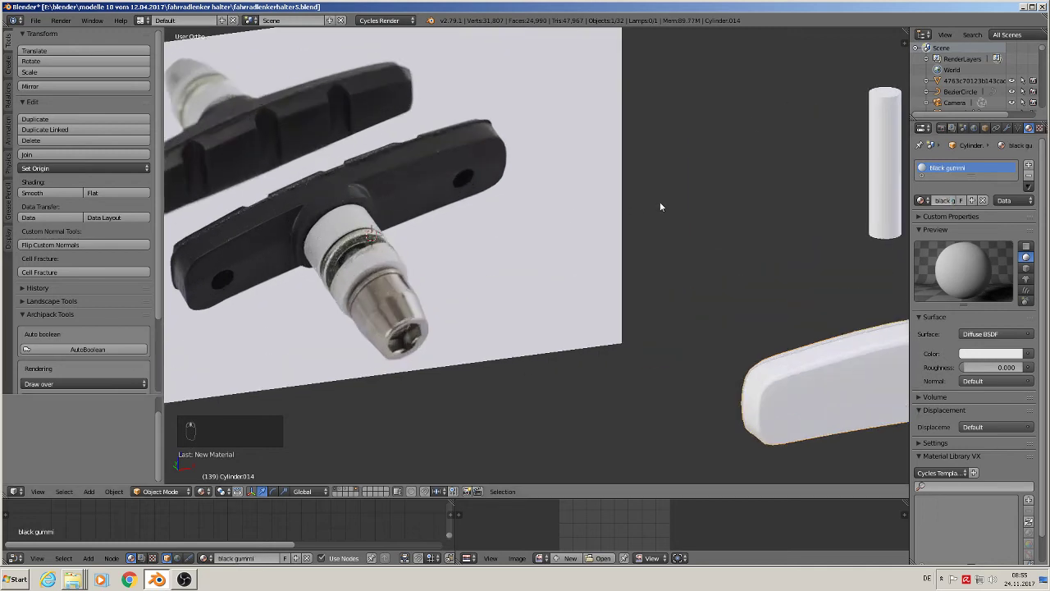
shift+middle_drag(660, 202, 927, 222)
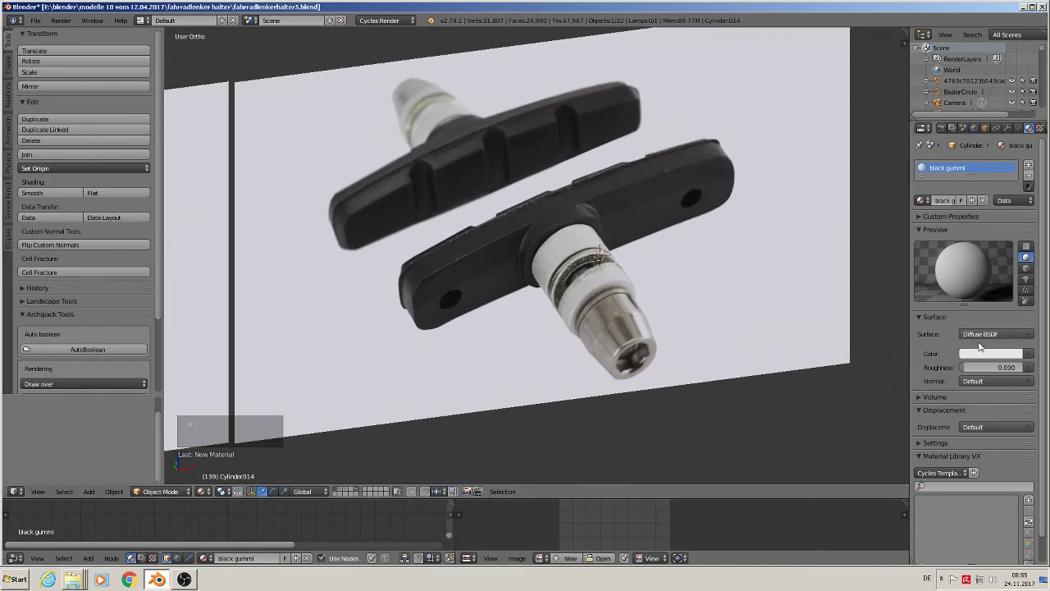
- Switch the black gummi material to the Principled BSDF shader and give it a near-black base color
click(987, 336)
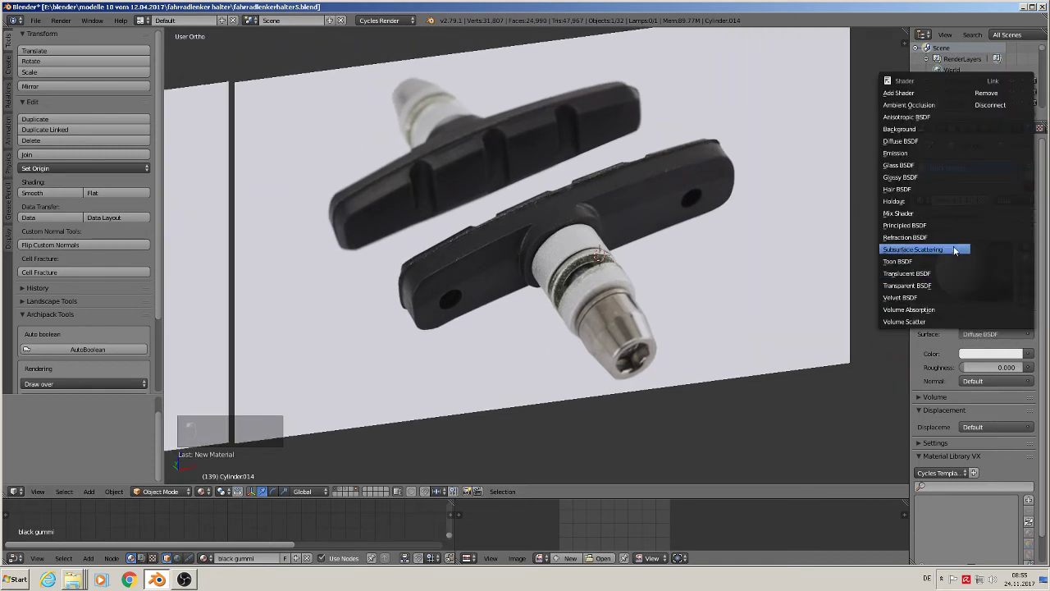
click(938, 224)
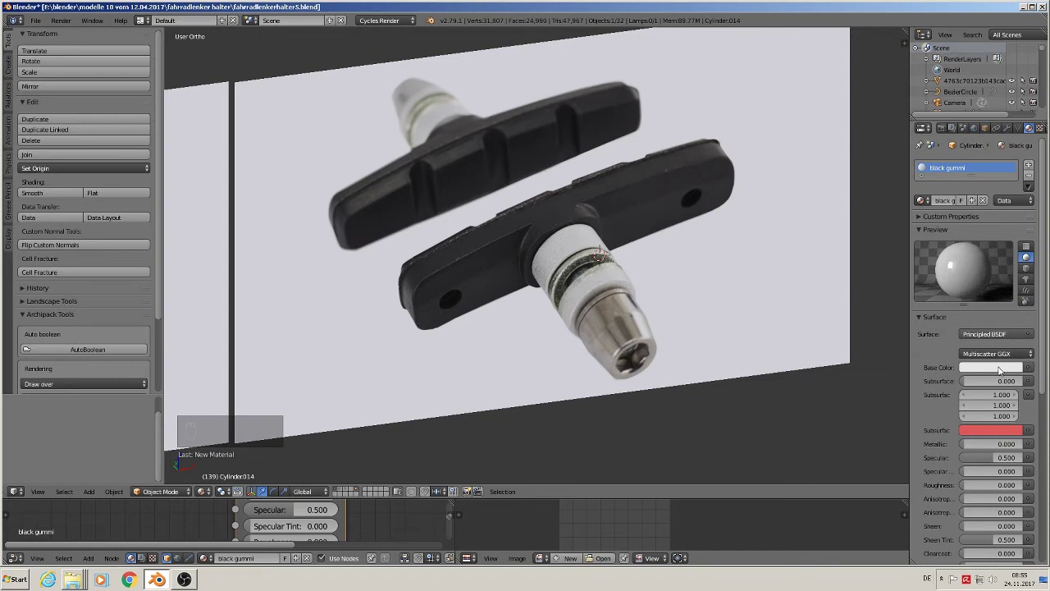
click(991, 367)
click(1015, 287)
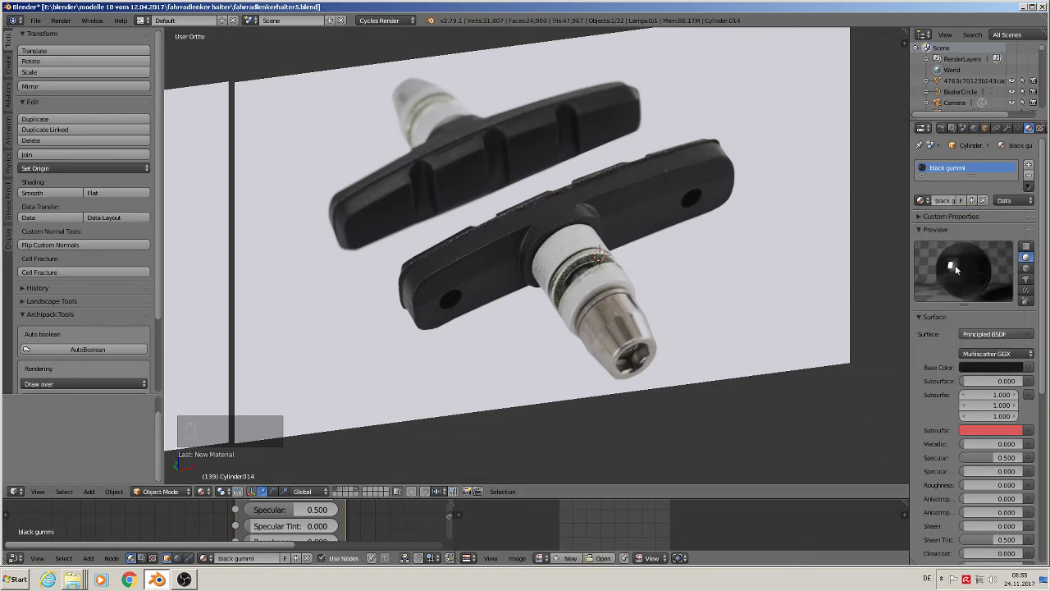
- Set the black gummi material's roughness to 0.611 and its specular value to 0.491
drag(971, 487, 1009, 486)
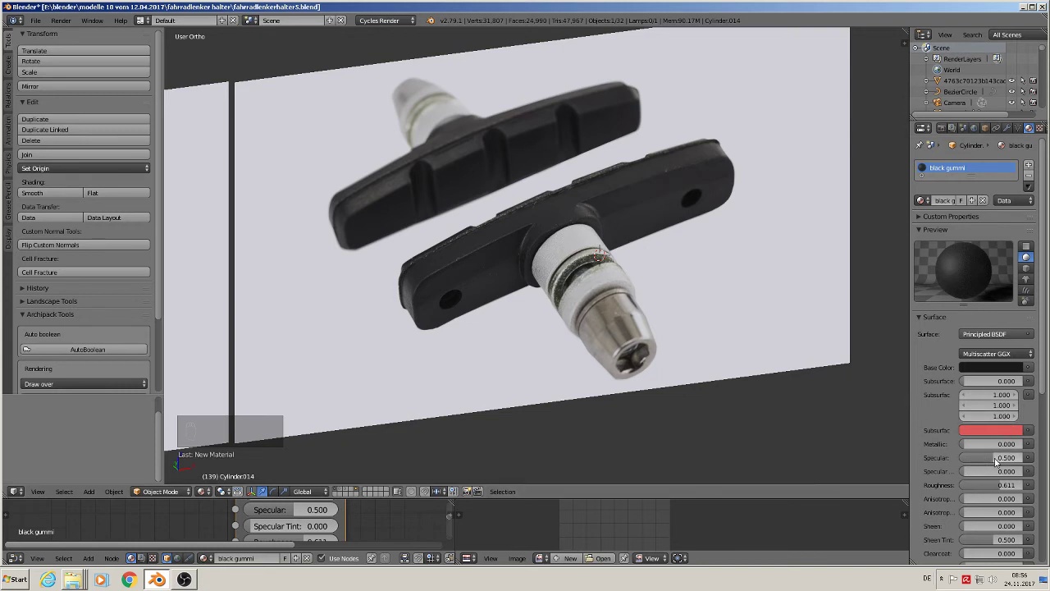
drag(996, 462, 975, 462)
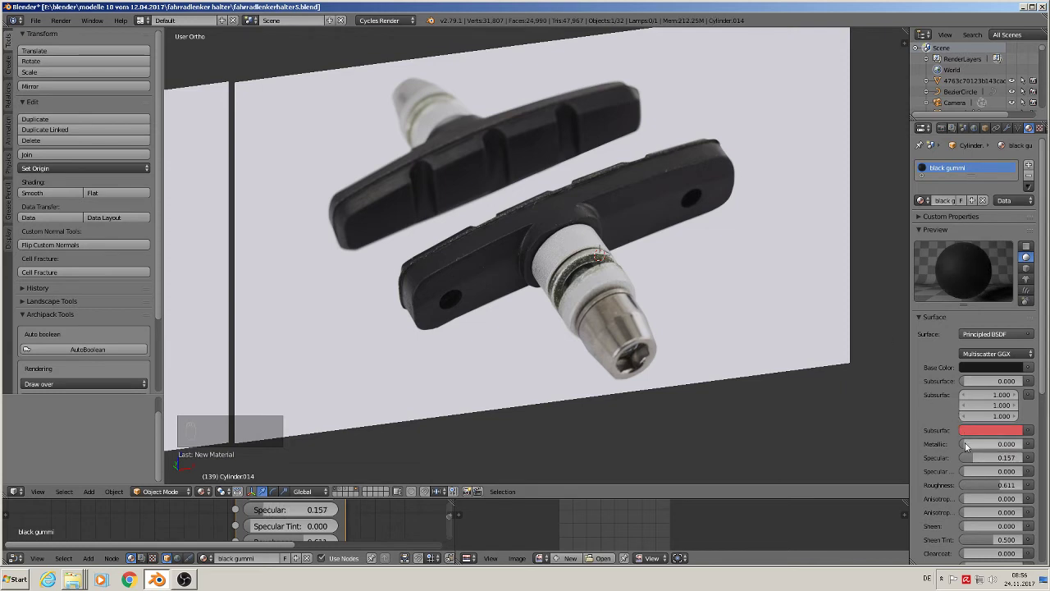
drag(973, 458, 994, 460)
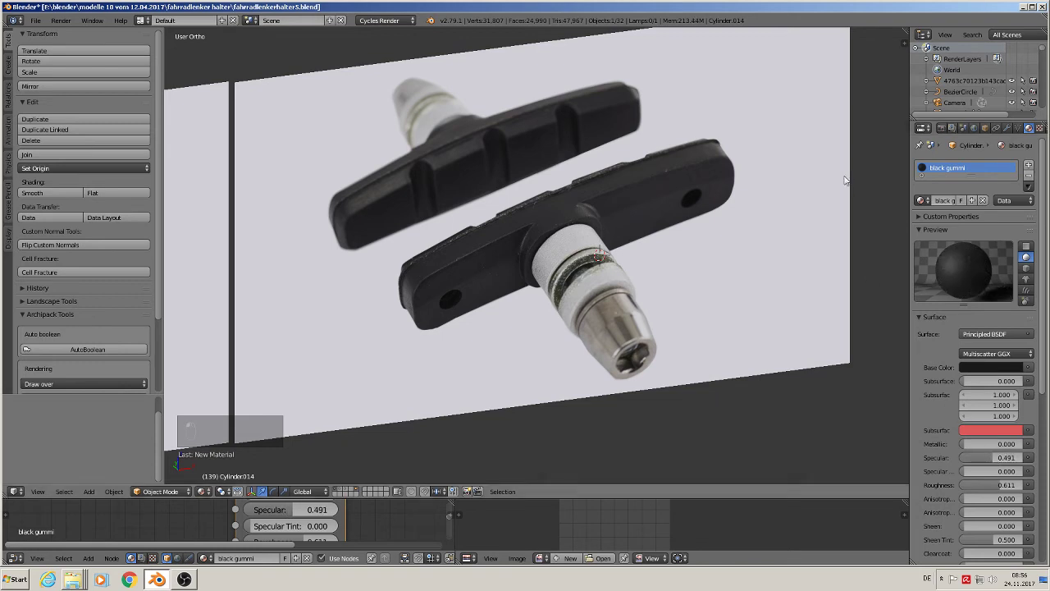
- Select the black brake pad and apply smooth shading to it
middle_drag(784, 279, 466, 170)
middle_drag(581, 187, 356, 185)
scroll(566, 107, up, 2)
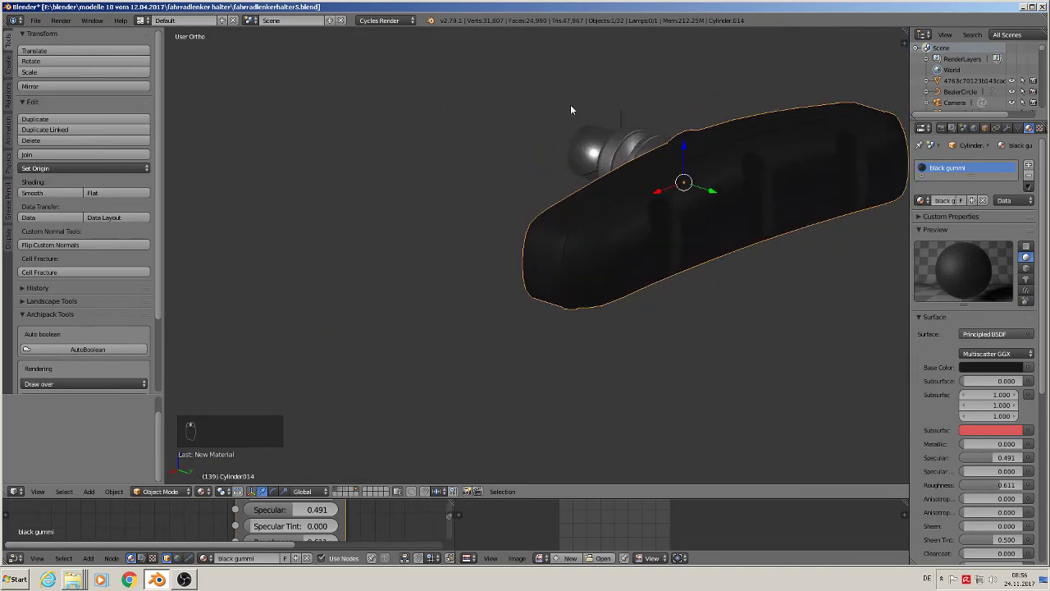
key(a)
right_click(725, 221)
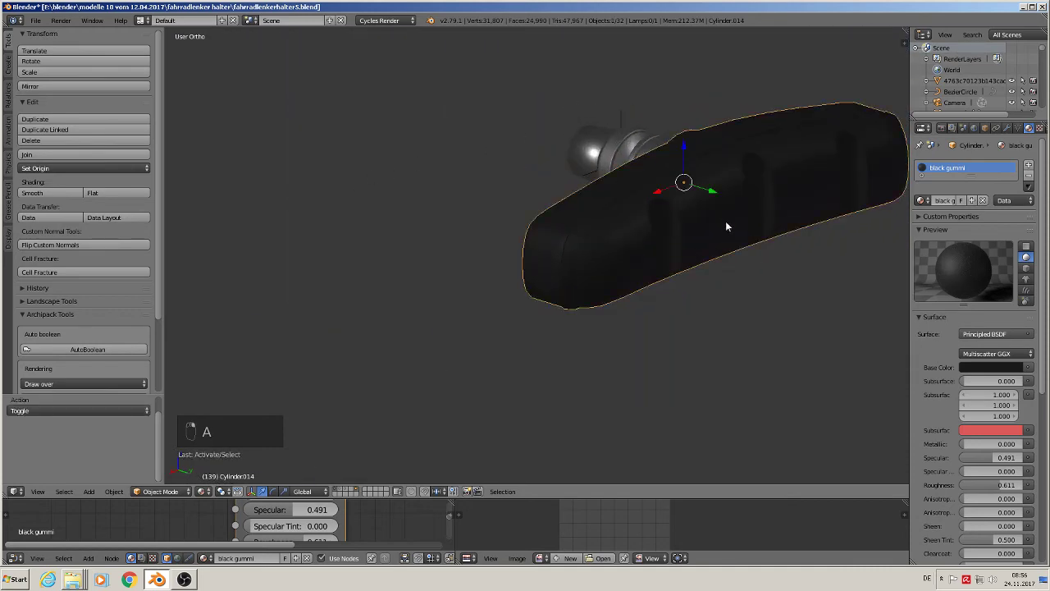
scroll(692, 238, up, 1)
click(58, 192)
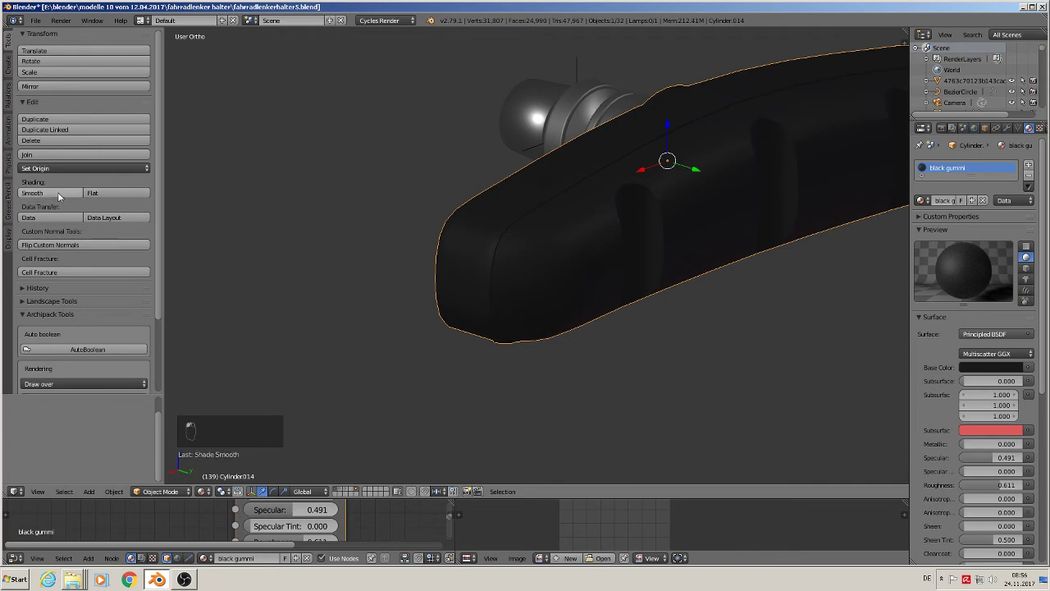
key(Tab)
key(Tab)
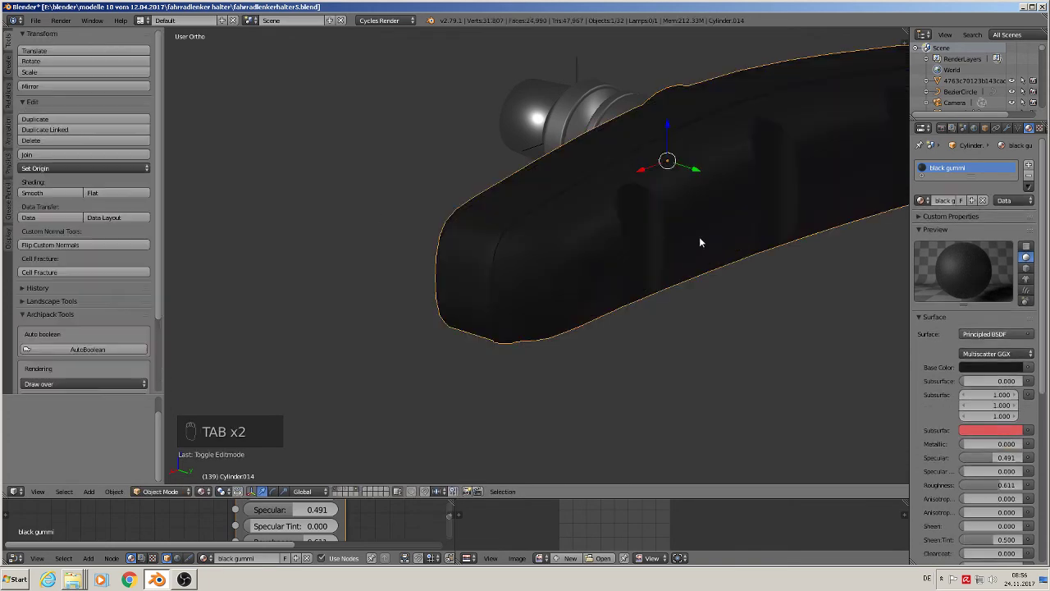
key(Tab)
key(Tab)
- Try a Subdivision Surface modifier on the brake pad, placed above its Edge Split modifier, and remove it again
click(1008, 128)
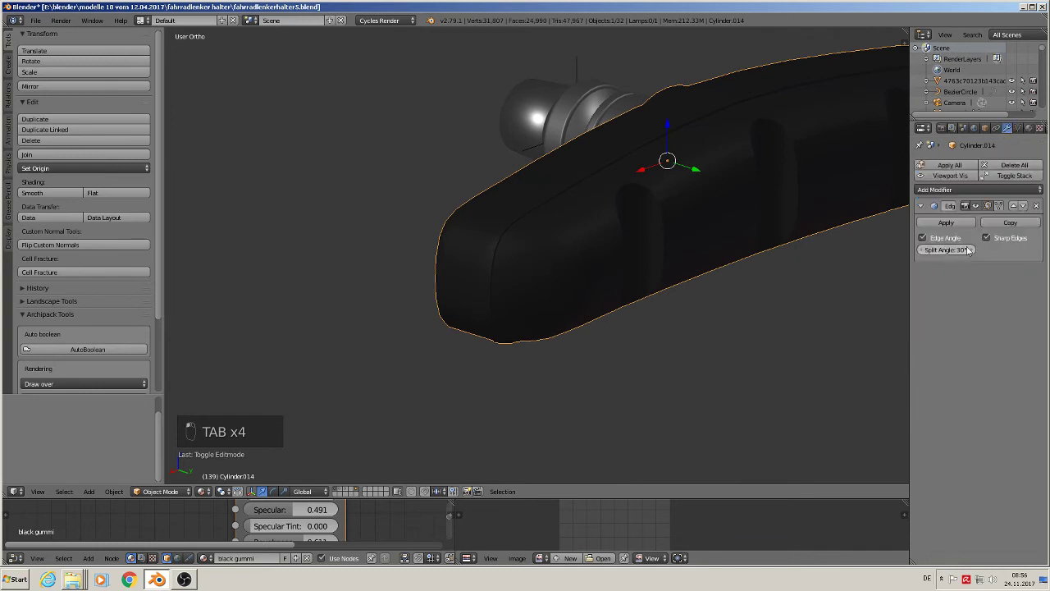
click(981, 192)
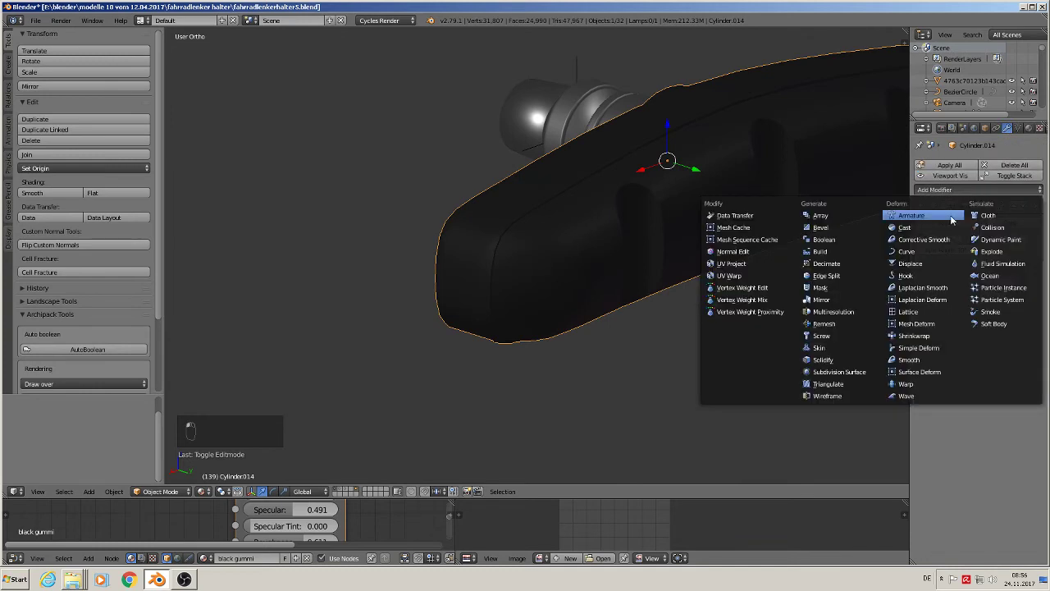
click(840, 372)
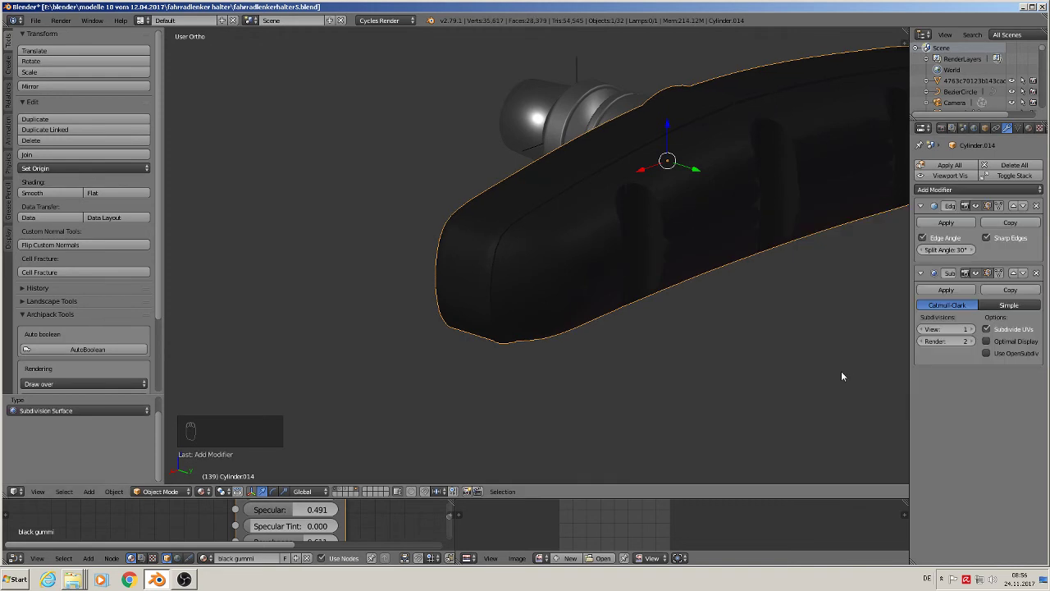
click(1013, 272)
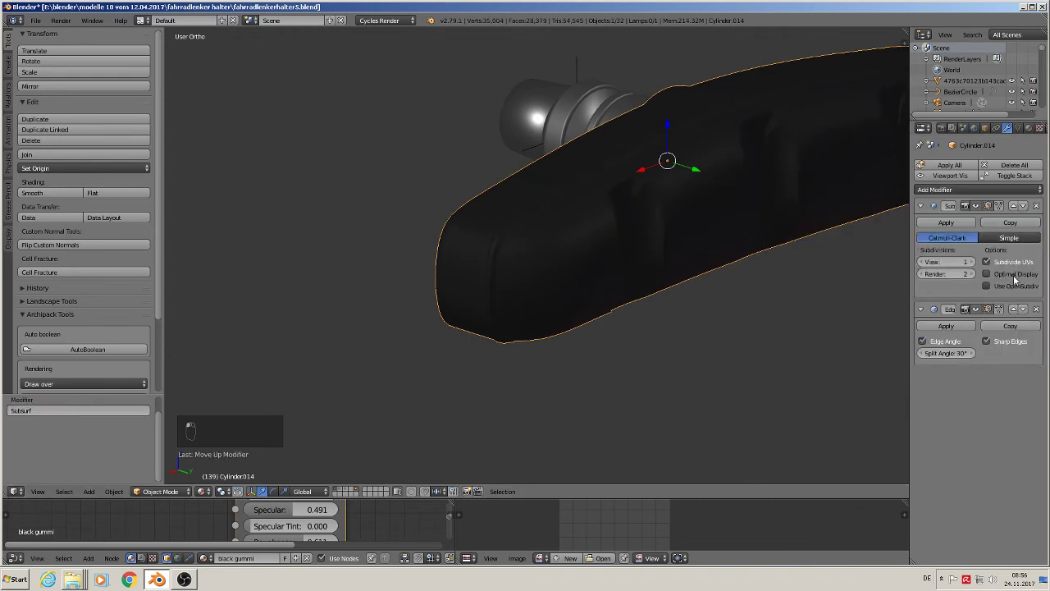
click(1036, 206)
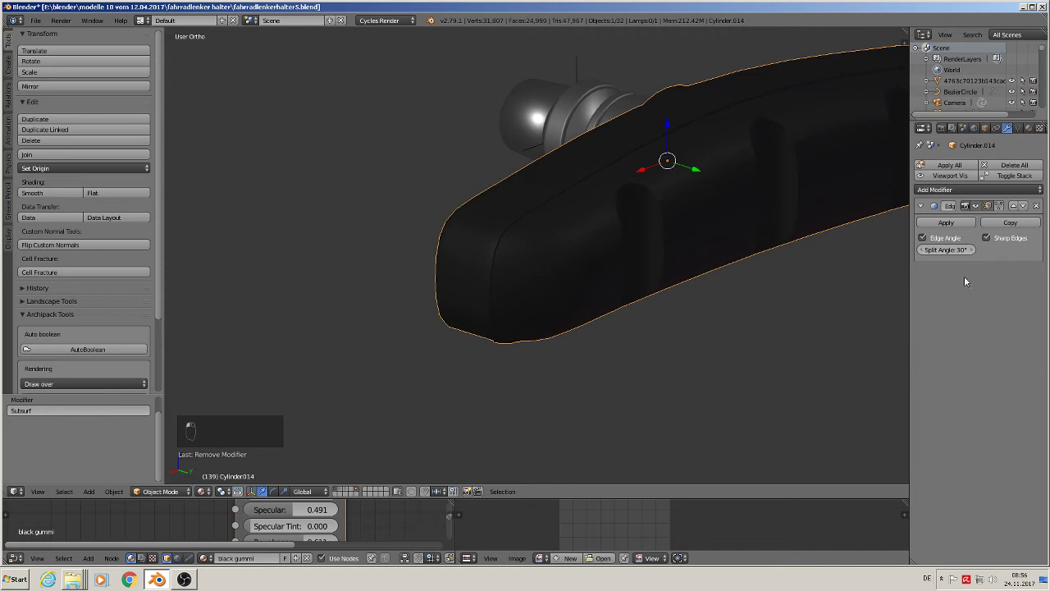
- Turn off the Sharp Edges option in the brake pad's Edge Split modifier
click(987, 238)
mouse_move(859, 289)
middle_down()
mouse_move(756, 286)
mouse_move(736, 266)
mouse_move(742, 259)
middle_up()
scroll(689, 266, down, 4)
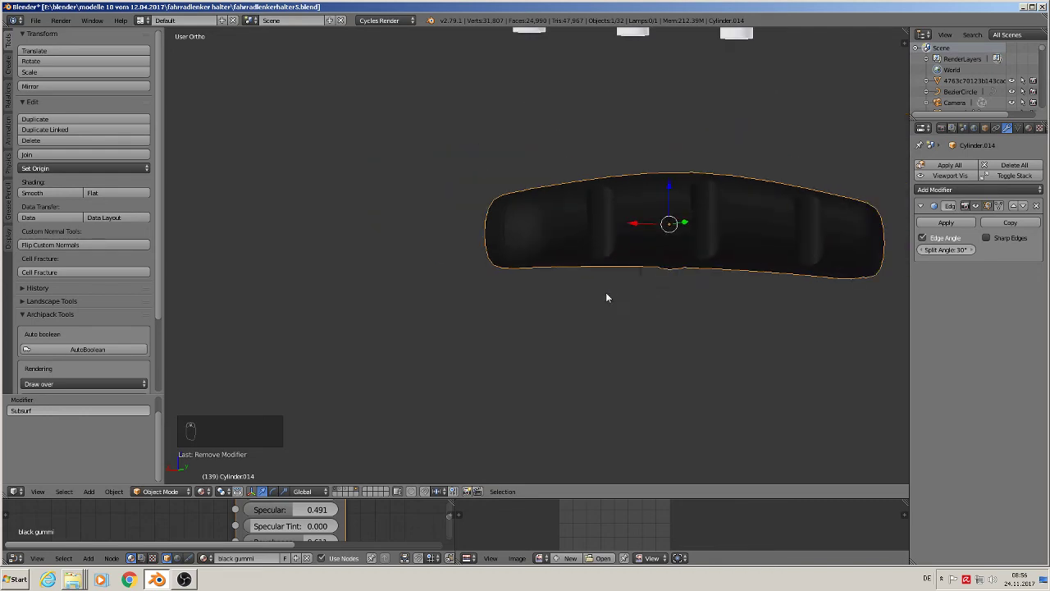
- Select the three white cylinders above the brake pad and move them to the second layer
middle_drag(606, 292, 819, 343)
scroll(778, 343, down, 4)
shift+middle_drag(569, 314, 604, 333)
scroll(604, 337, up, 3)
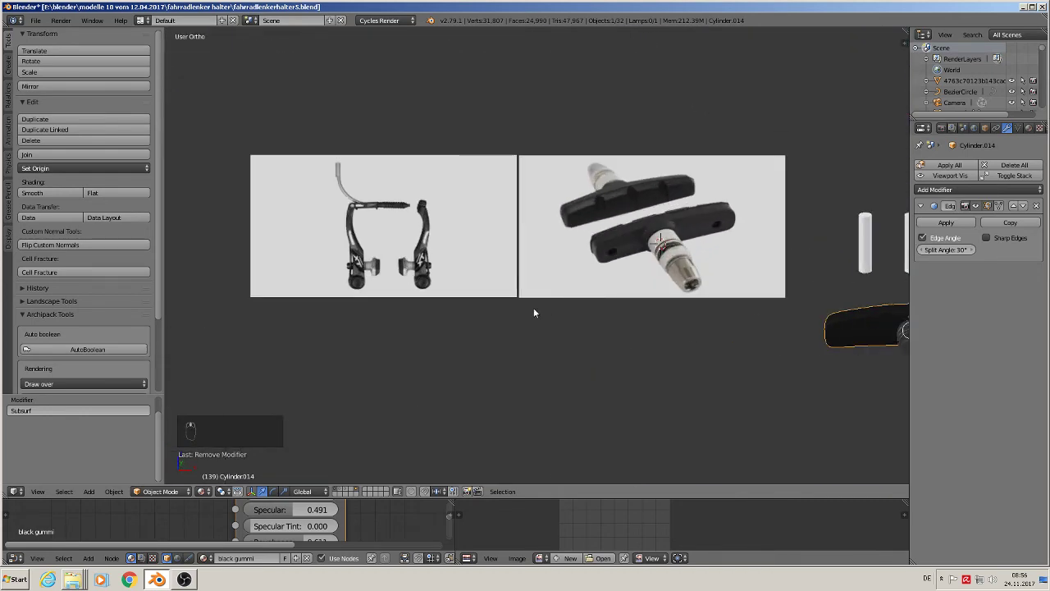
shift+middle_drag(720, 270, 416, 255)
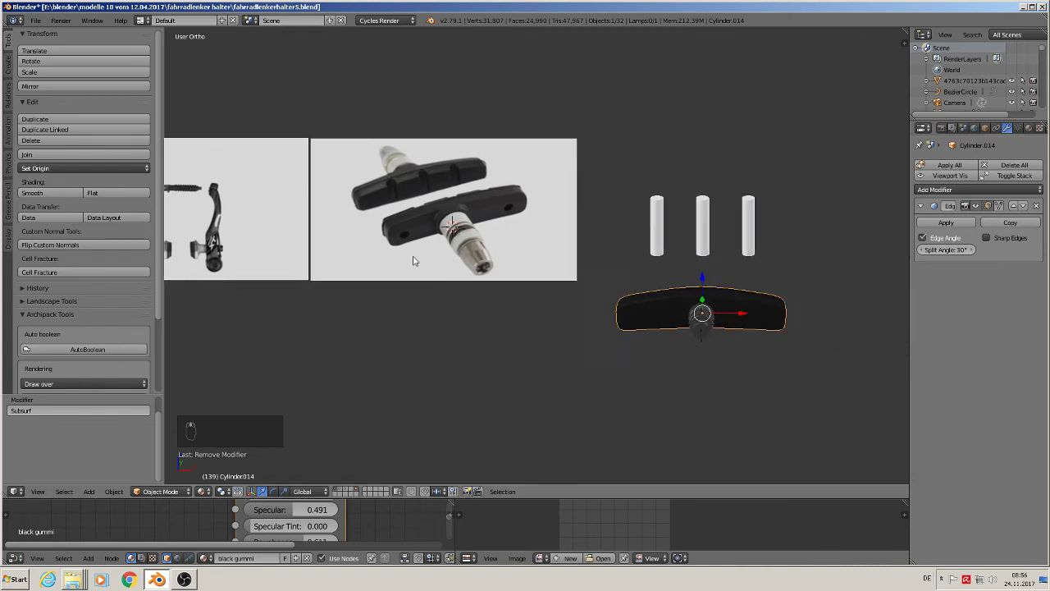
right_click(563, 233)
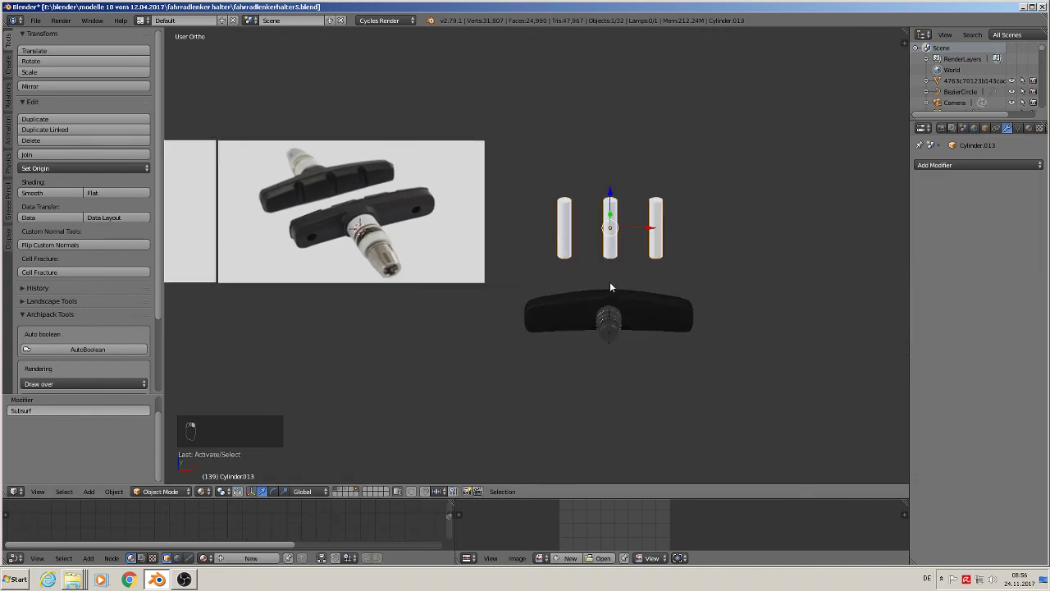
key(m)
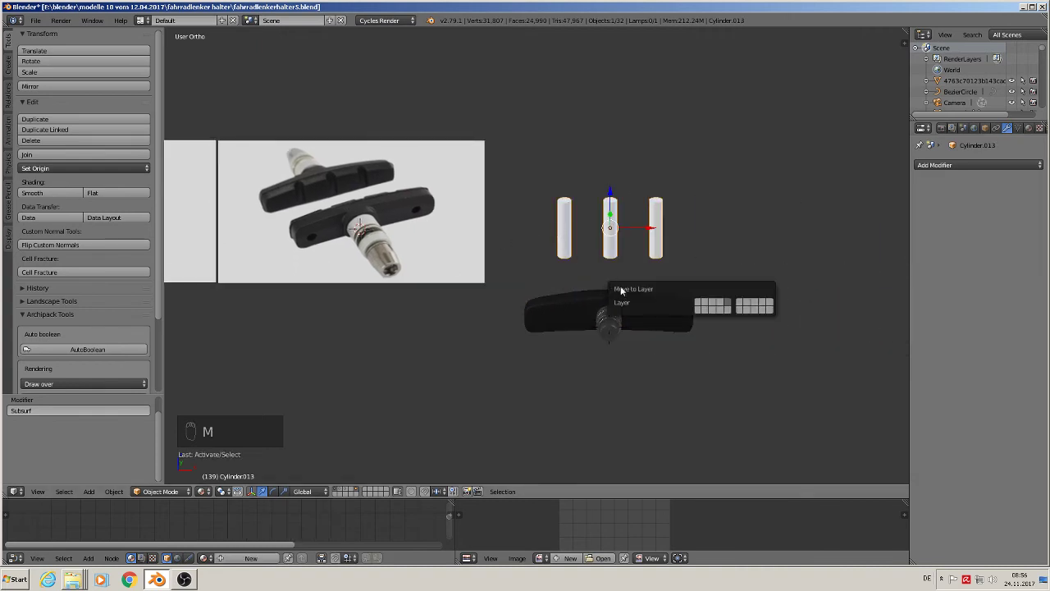
click(706, 304)
- In front view, place the 3D cursor on the brake arm reference where the thick cable tube meets the thin curved one
scroll(385, 264, down, 3)
shift+middle_drag(394, 272, 586, 290)
scroll(554, 278, up, 2)
scroll(664, 315, up, 2)
scroll(586, 291, down, 1)
shift+middle_drag(345, 267, 521, 245)
key(KP_1)
scroll(403, 195, up, 3)
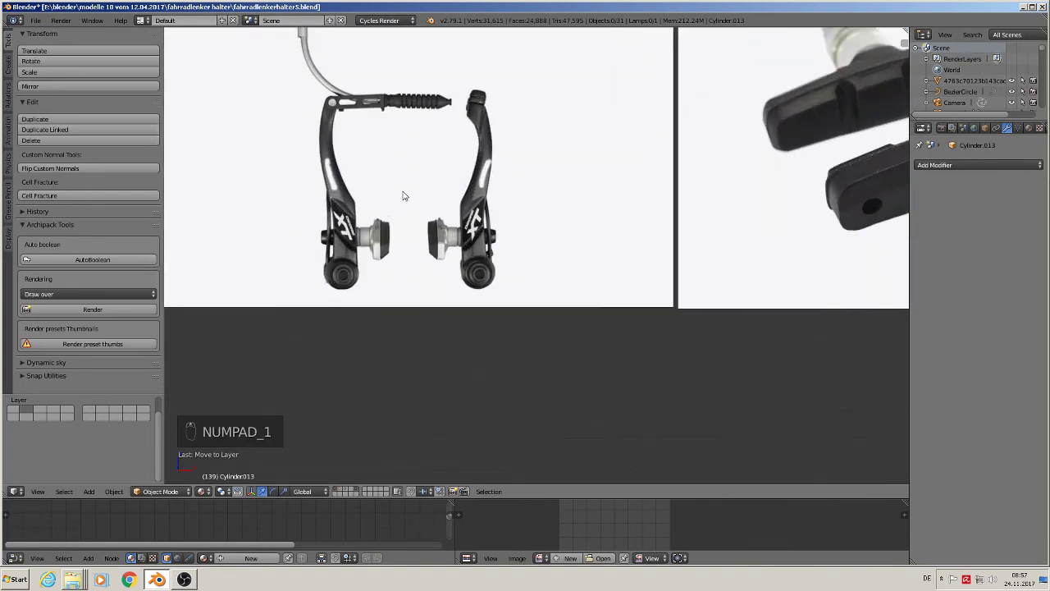
scroll(402, 196, up, 3)
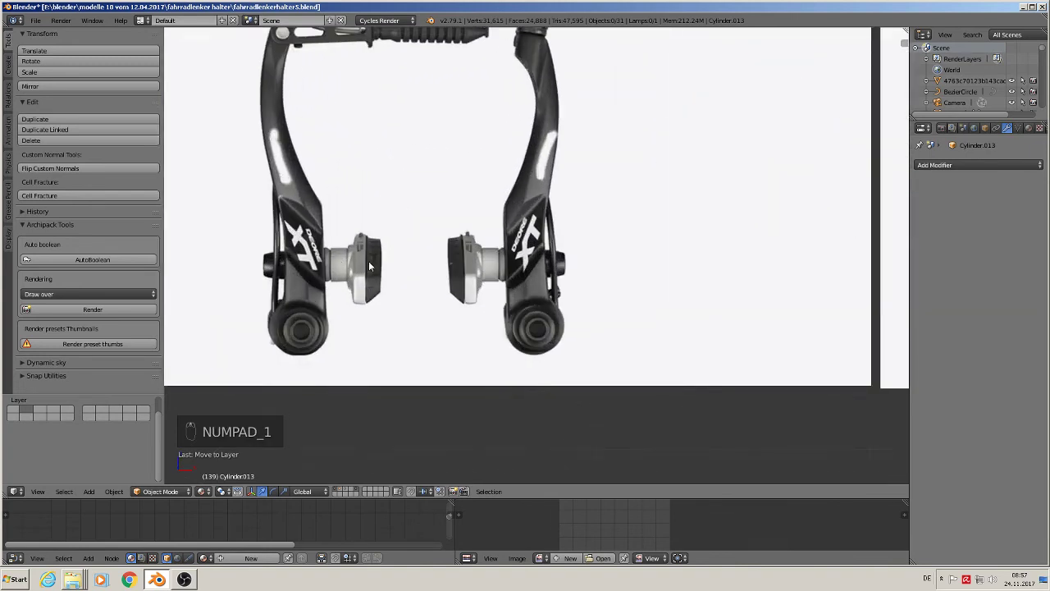
scroll(387, 120, down, 1)
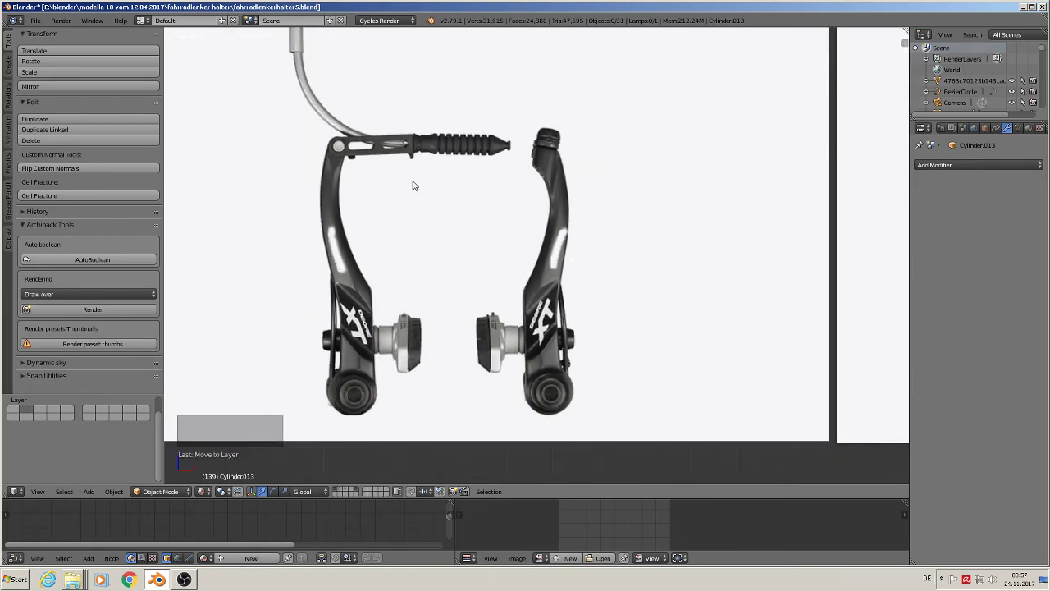
shift+middle_drag(413, 180, 490, 271)
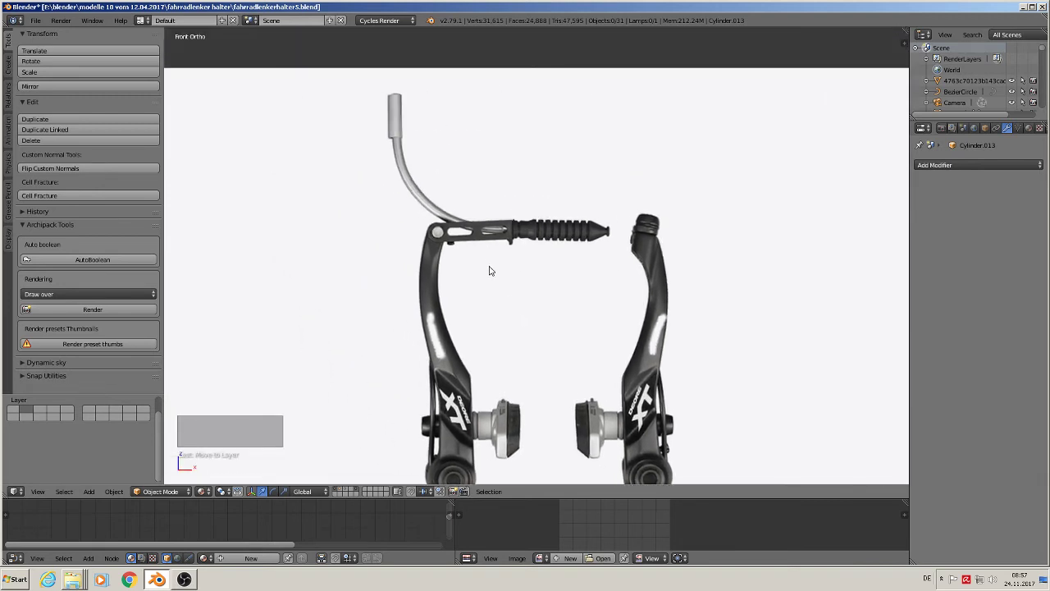
click(396, 137)
- Add a Bezier curve at the 3D cursor and rotate it 90° about the X axis
click(89, 492)
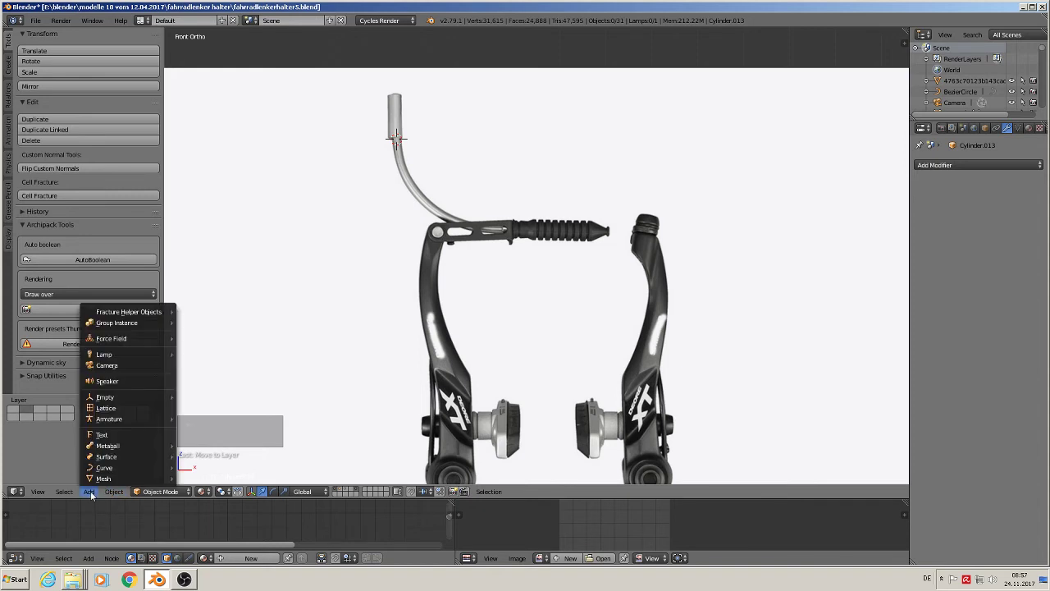
mouse_move(105, 469)
click(261, 287)
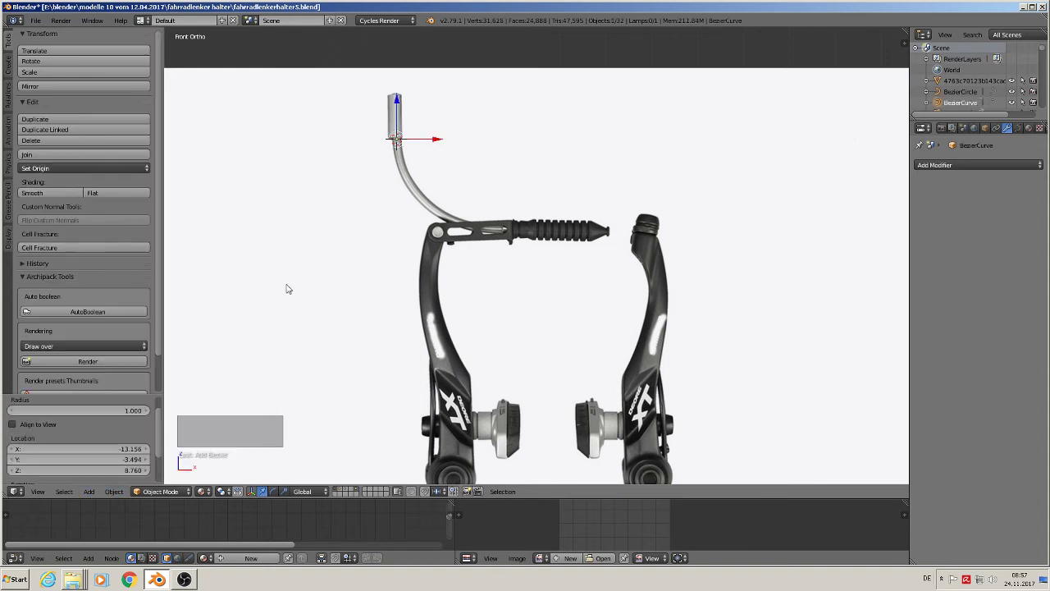
text(rx)
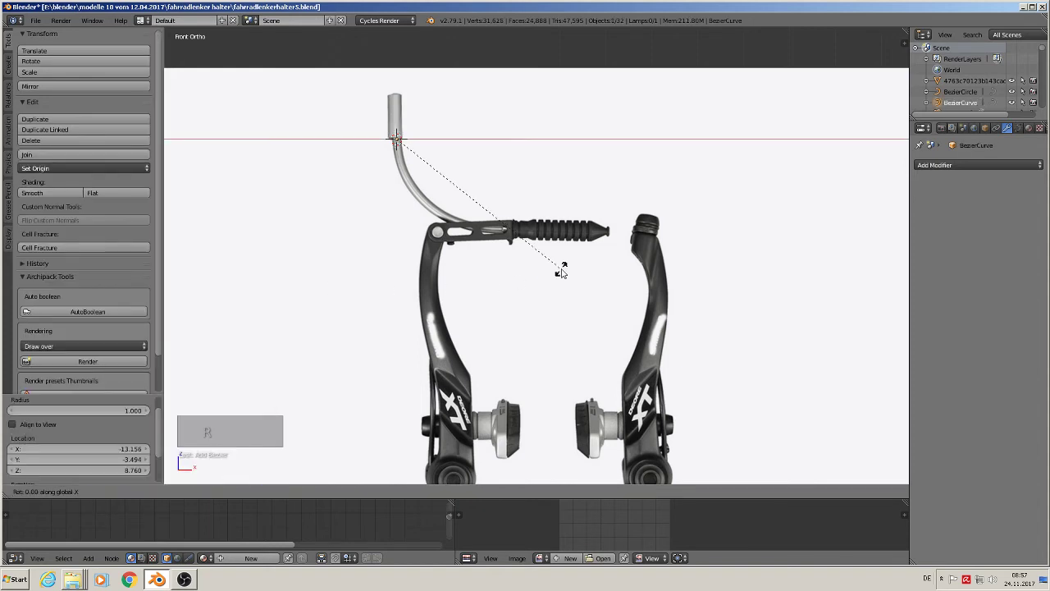
text(90)
key(Return)
scroll(504, 282, down, 3)
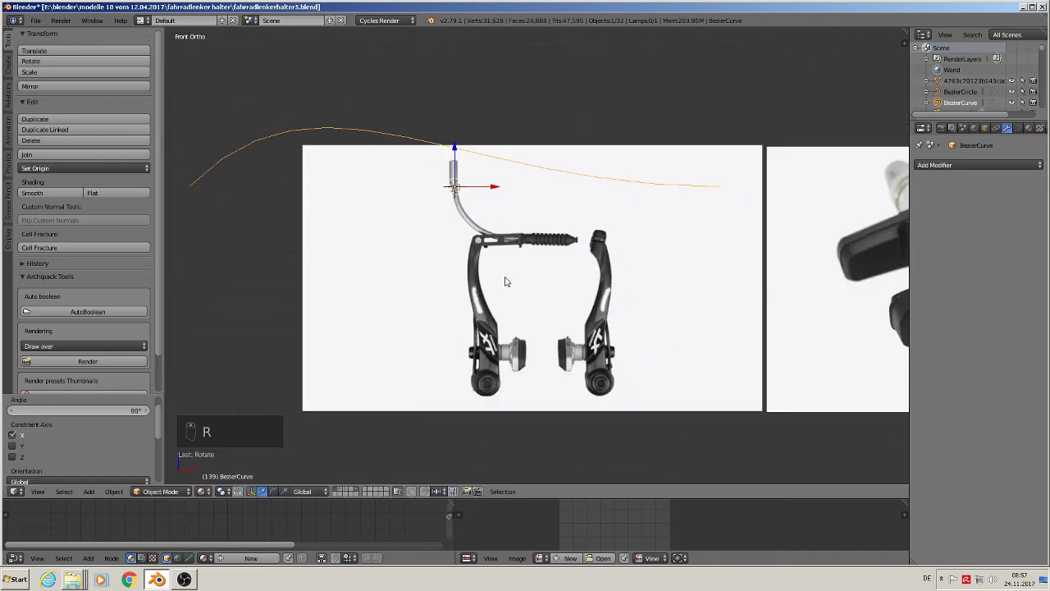
- Move the Bezier curve by about -0.169 along the Y axis, in front of the reference image
middle_drag(504, 282, 468, 151)
key(g)
key(y)
click(539, 196)
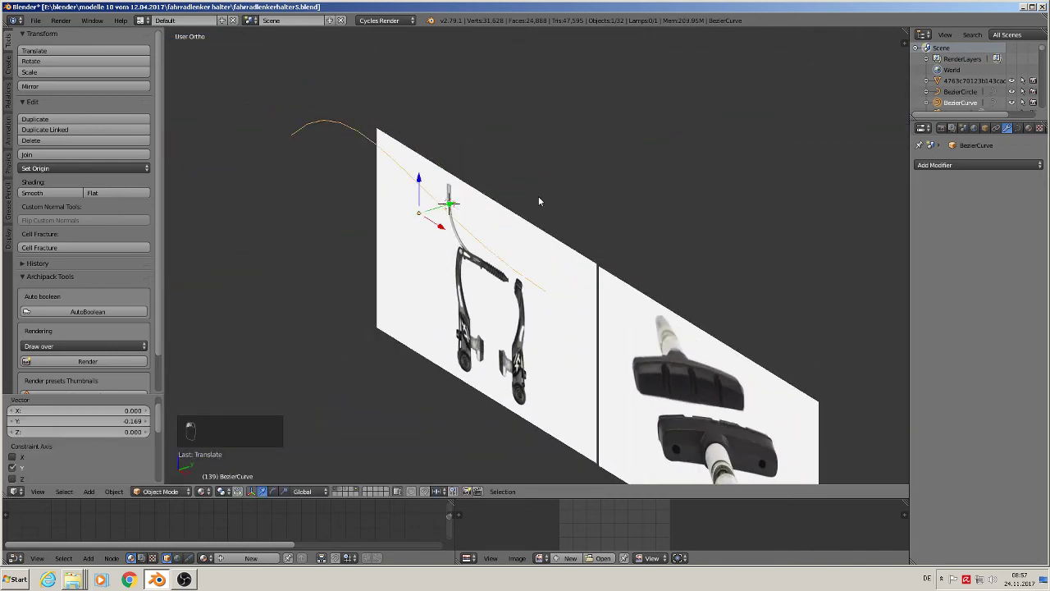
- Scale the Bezier curve down to about 0.023 in front view
key(KP_1)
scroll(542, 201, up, 4)
key(s)
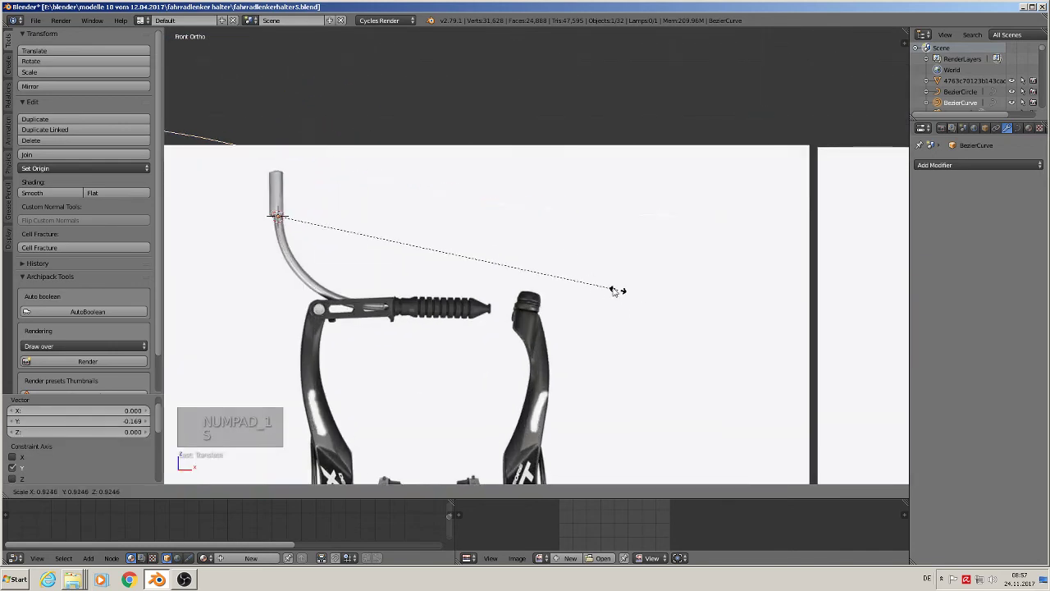
click(284, 223)
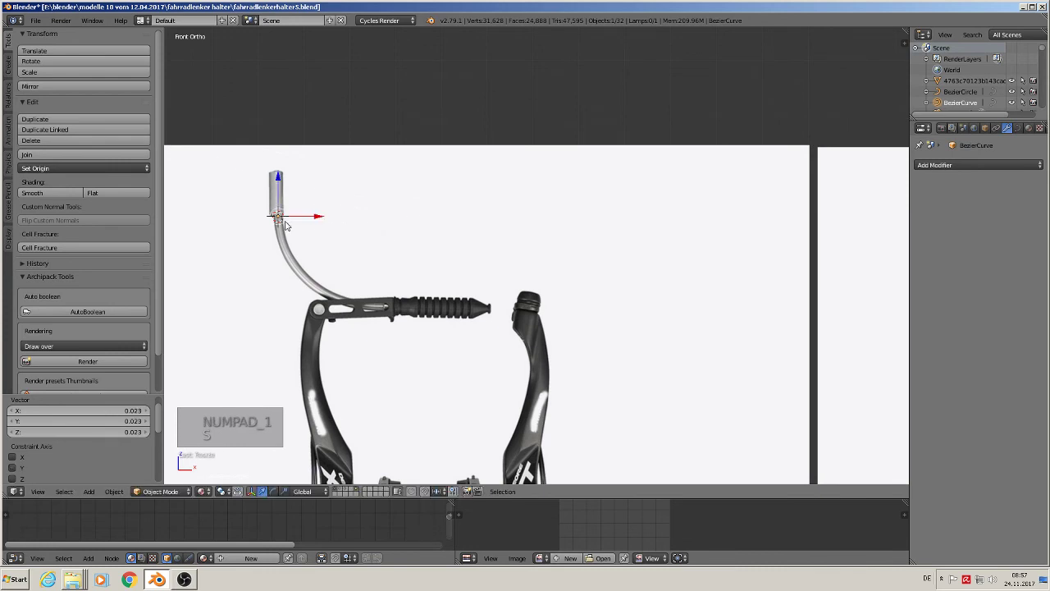
- In Edit Mode, move the Bezier curve's end point about 0.212 along X and -0.197 along Z to the thin tube's tip inside the bracket
shift+middle_drag(403, 248, 699, 239)
scroll(657, 252, up, 4)
key(Tab)
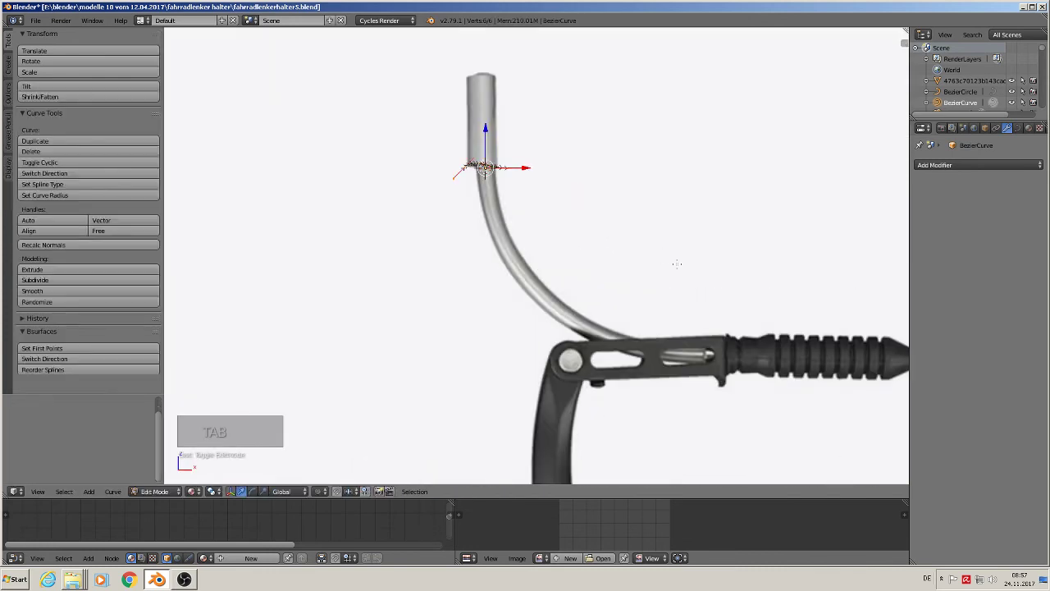
shift+middle_drag(690, 289, 503, 242)
right_click(298, 120)
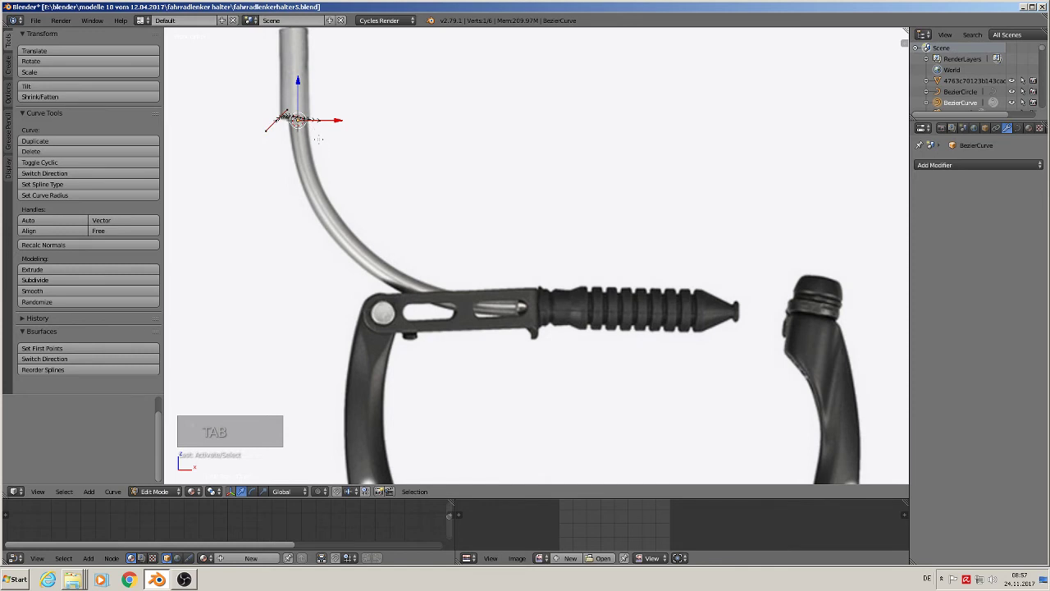
scroll(320, 140, up, 6)
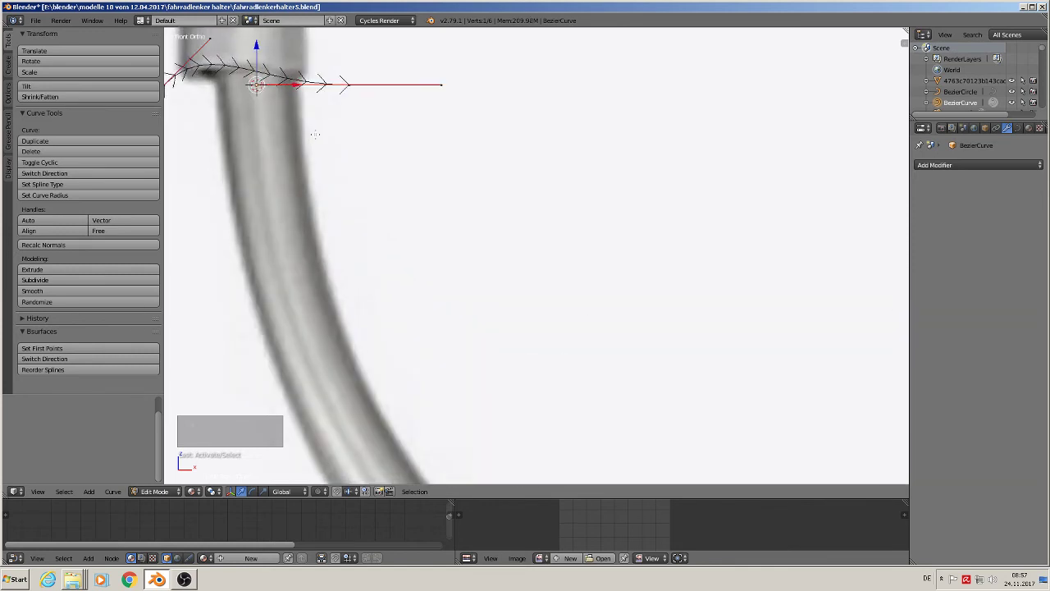
scroll(566, 393, down, 4)
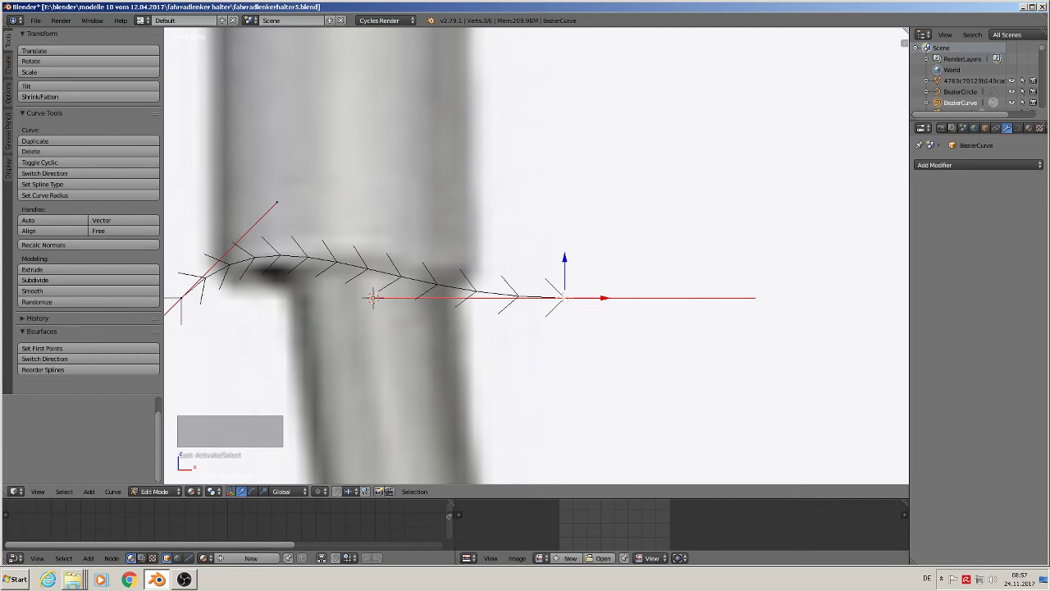
scroll(582, 384, down, 5)
shift+middle_drag(623, 422, 422, 66)
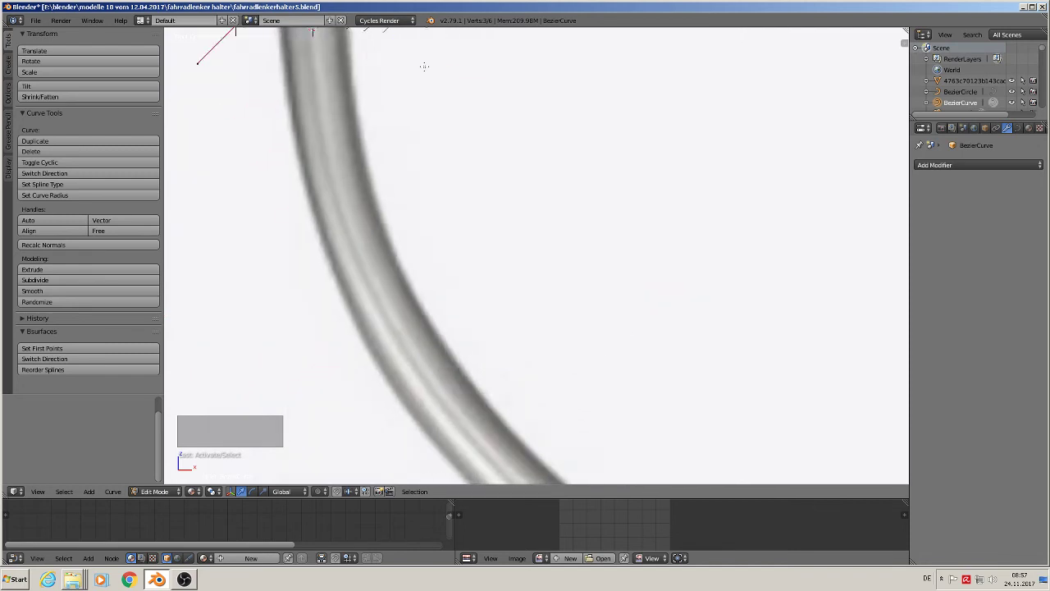
scroll(414, 59, down, 3)
scroll(480, 160, down, 4)
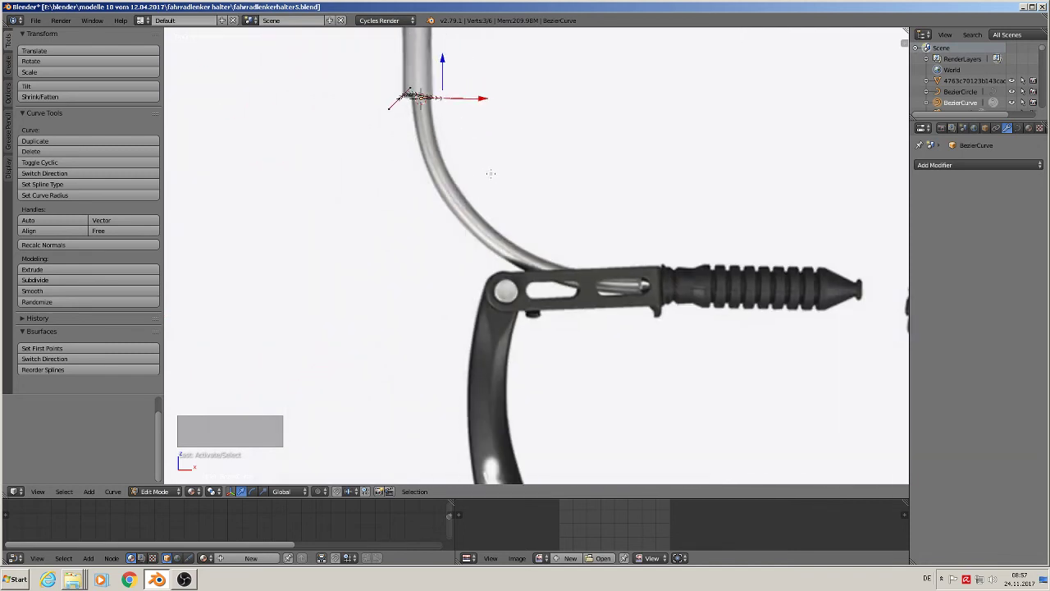
key(g)
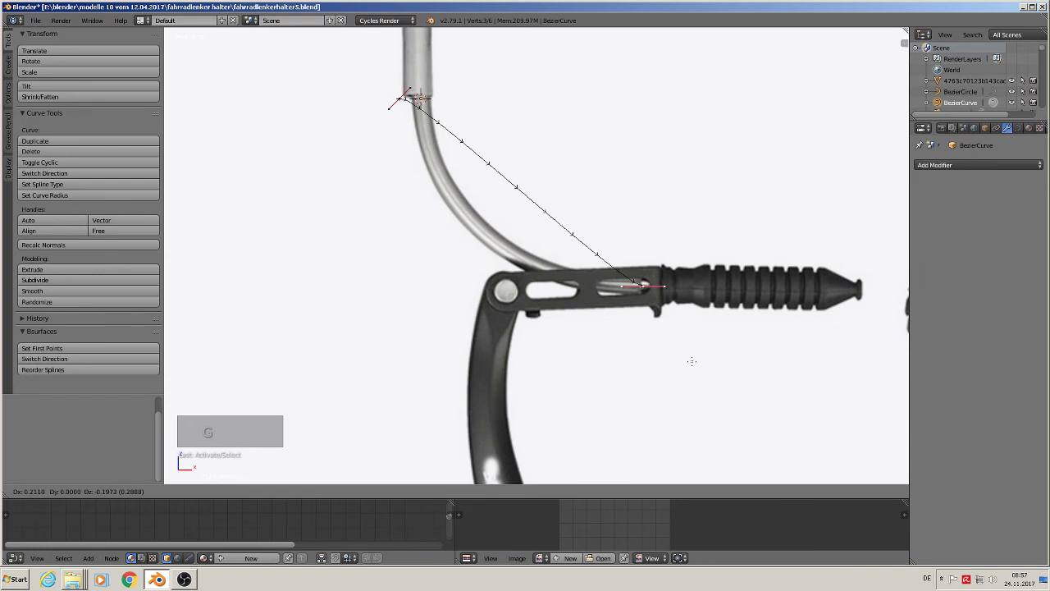
click(691, 361)
- Move the curve's start point about 0.023 along X and 0.002 along Z onto the 3D cursor below the thick tube
scroll(565, 300, up, 2)
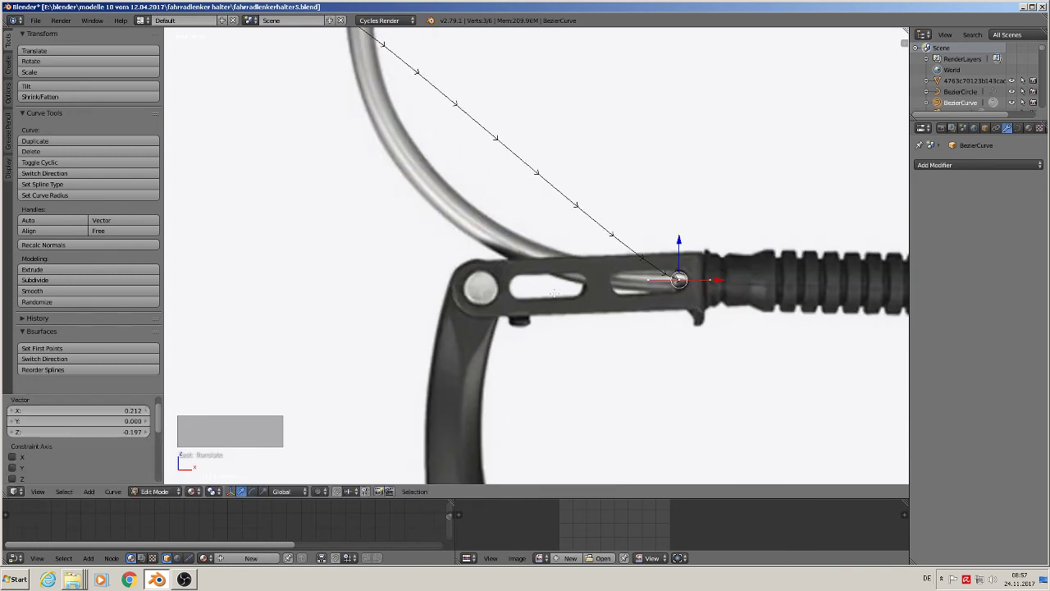
shift+middle_drag(379, 62, 473, 248)
scroll(426, 182, up, 4)
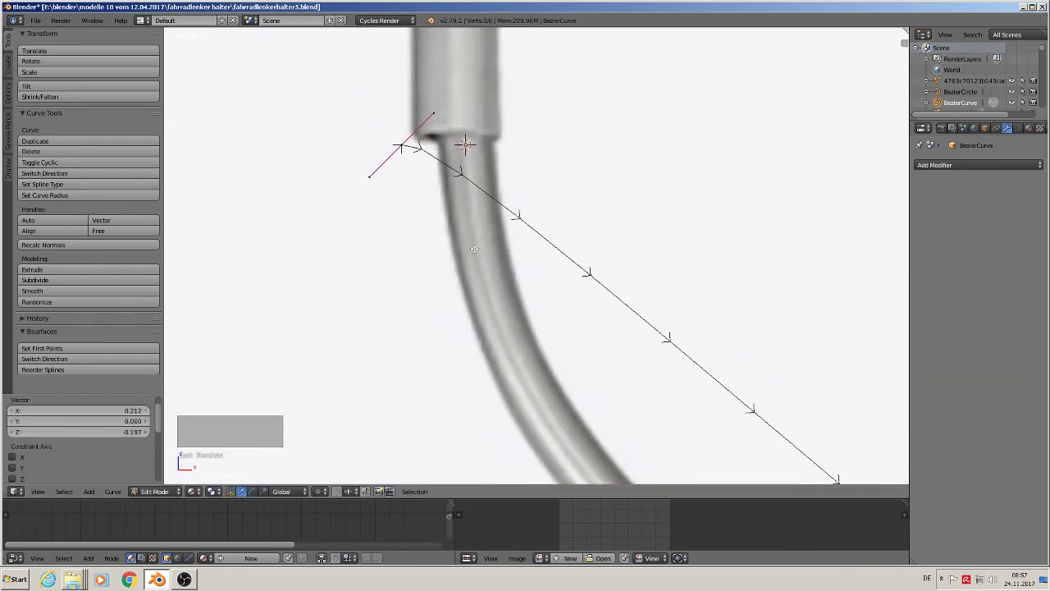
right_click(401, 145)
key(g)
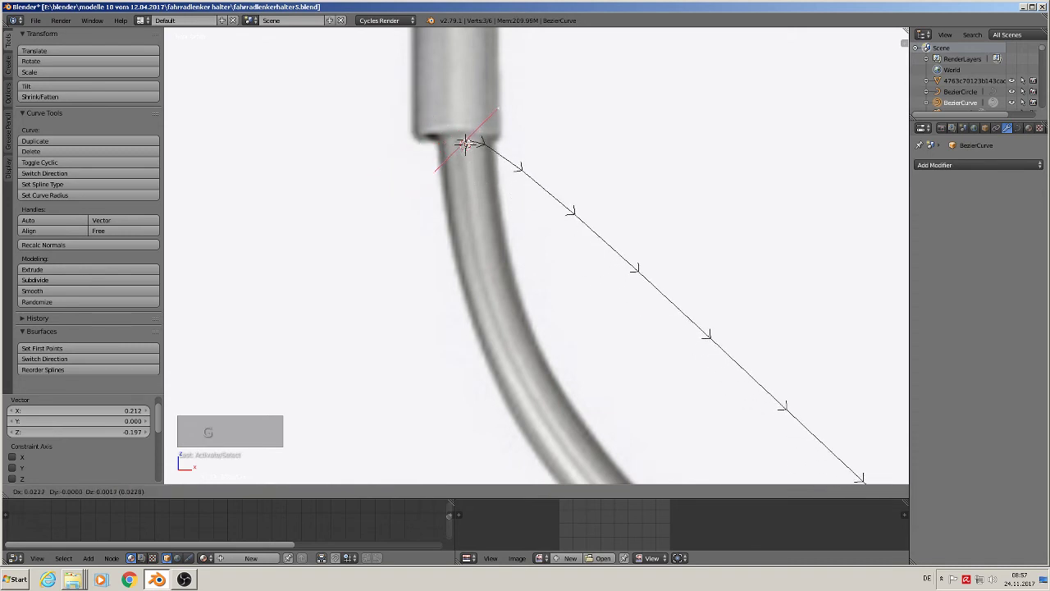
click(482, 155)
- Move the start point's upper handle about -0.010 along X and -0.177 along Z so the curve bends along the reference tube
scroll(533, 217, down, 2)
shift+middle_drag(652, 363, 514, 252)
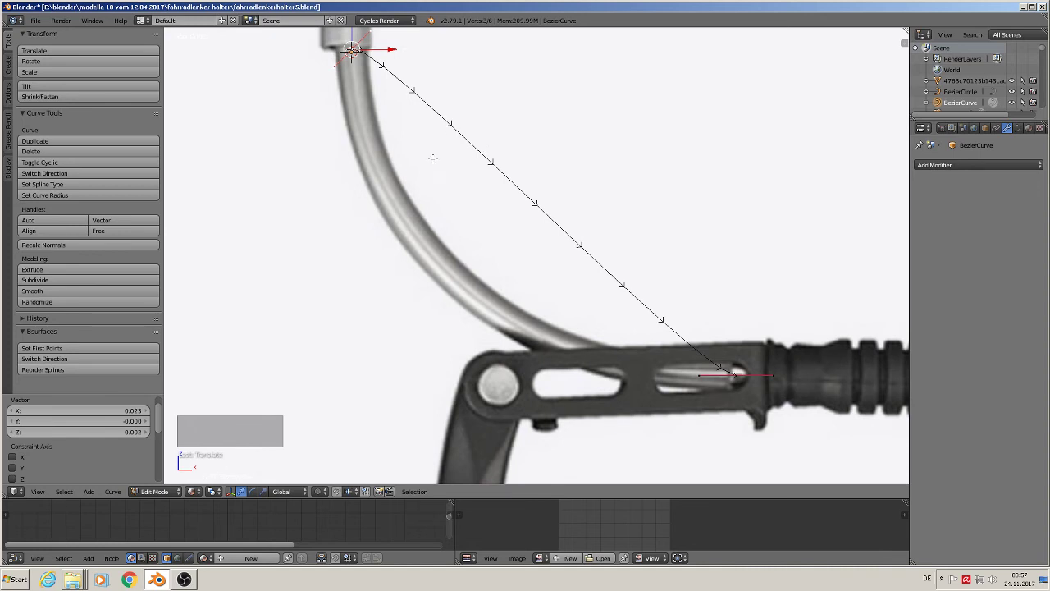
shift+middle_drag(433, 158, 467, 212)
right_click(394, 59)
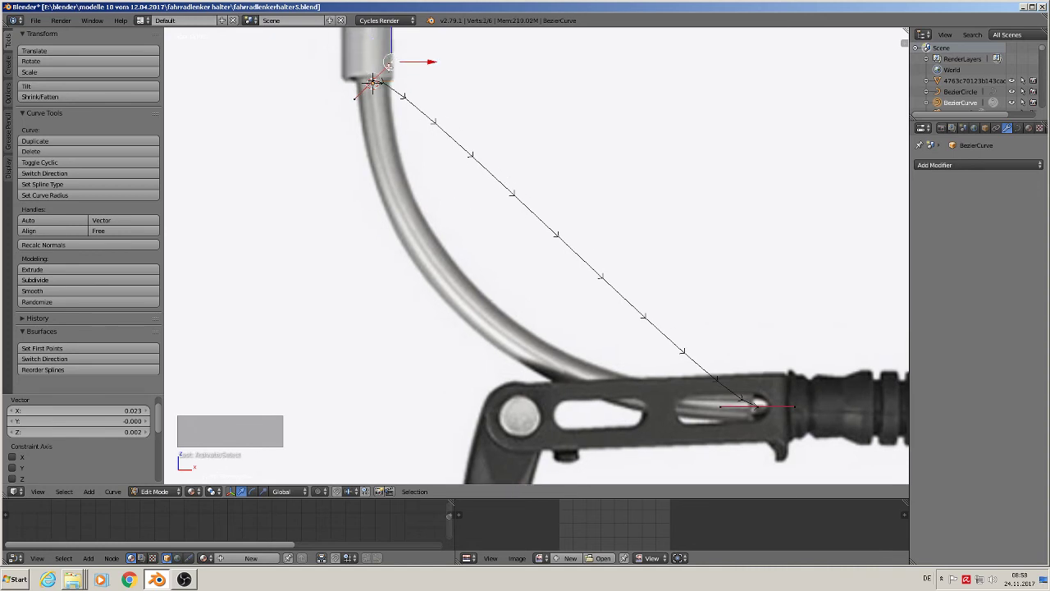
key(g)
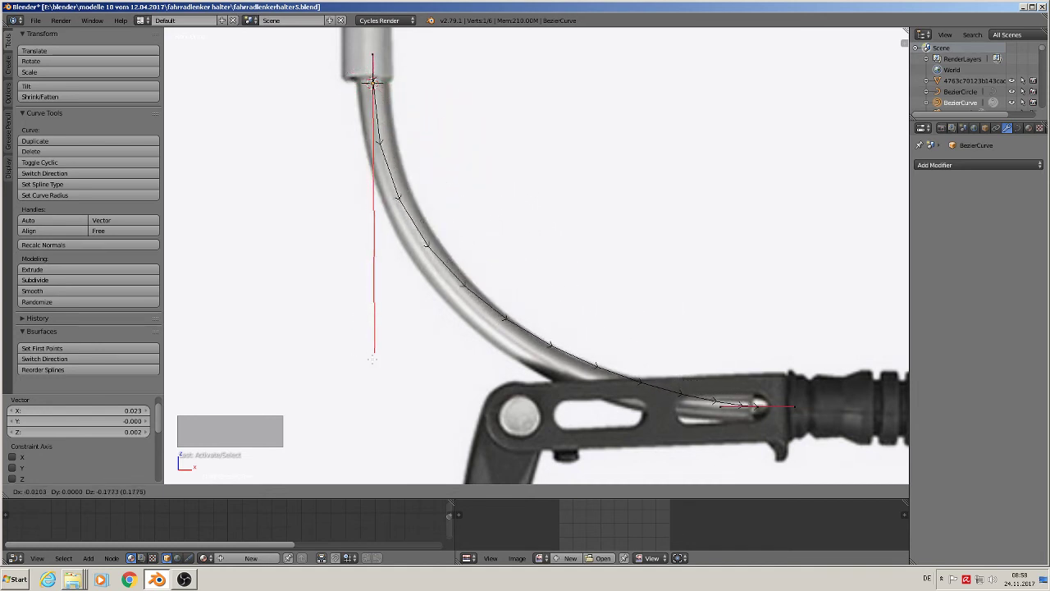
click(372, 359)
- Move the end point's inner handle about -0.043 along X and -0.009 along Z, then return to Object Mode in front view
right_click(717, 411)
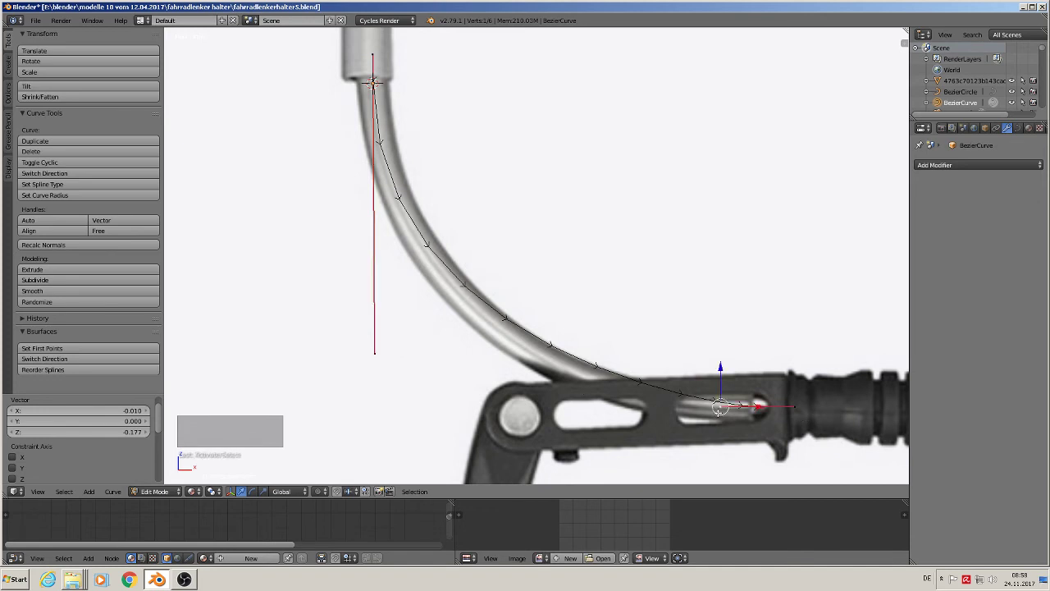
key(g)
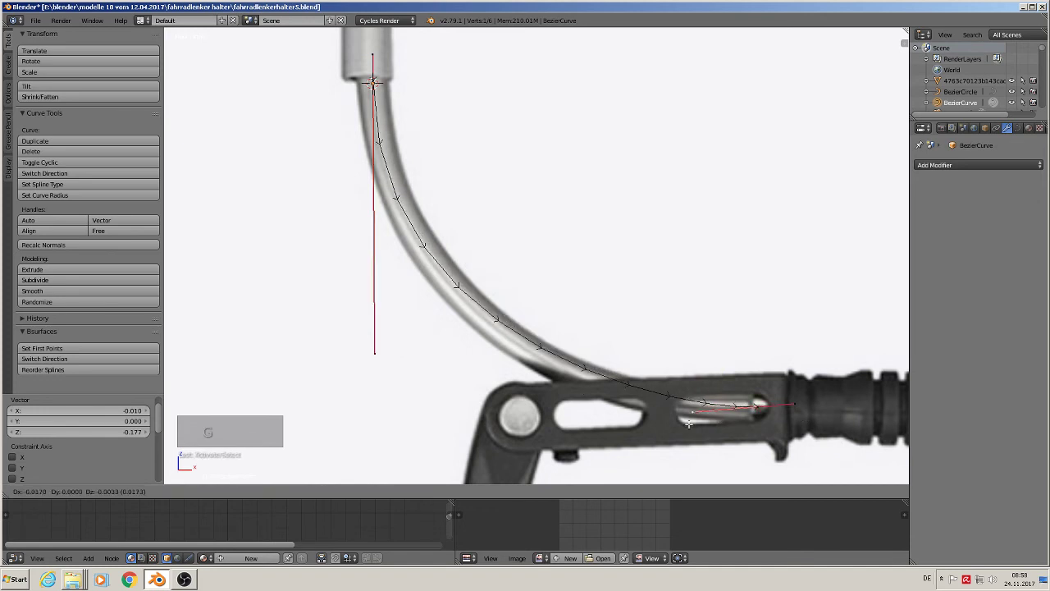
click(649, 432)
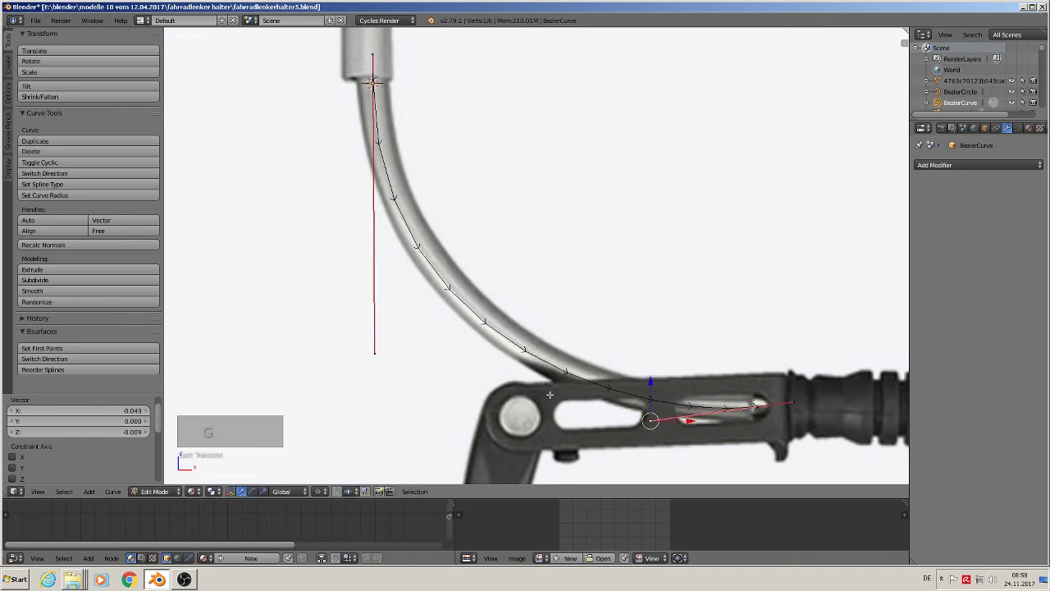
key(Tab)
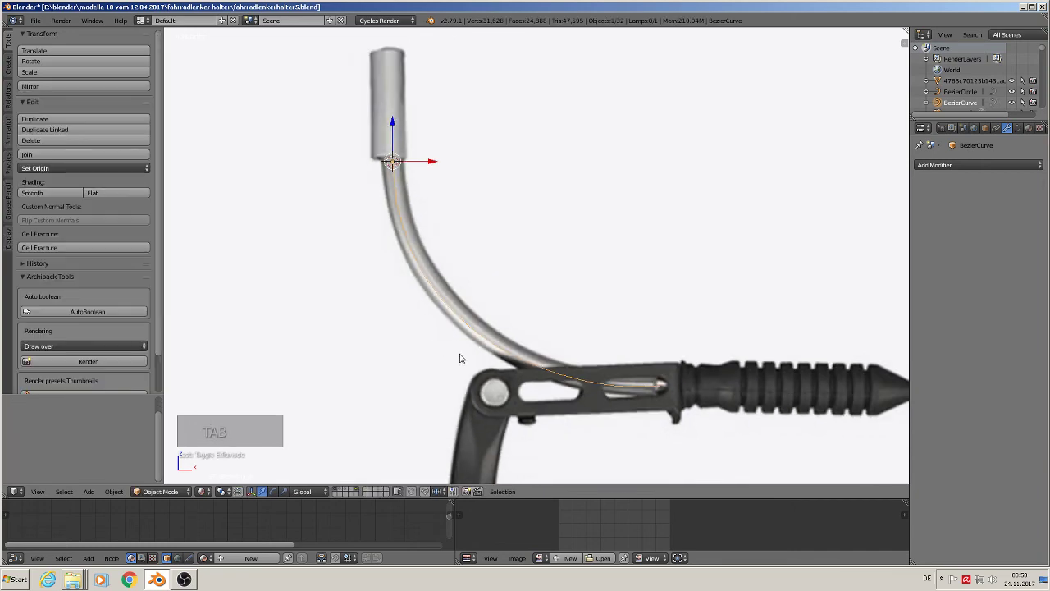
middle_drag(463, 359, 544, 386)
key(KP_1)
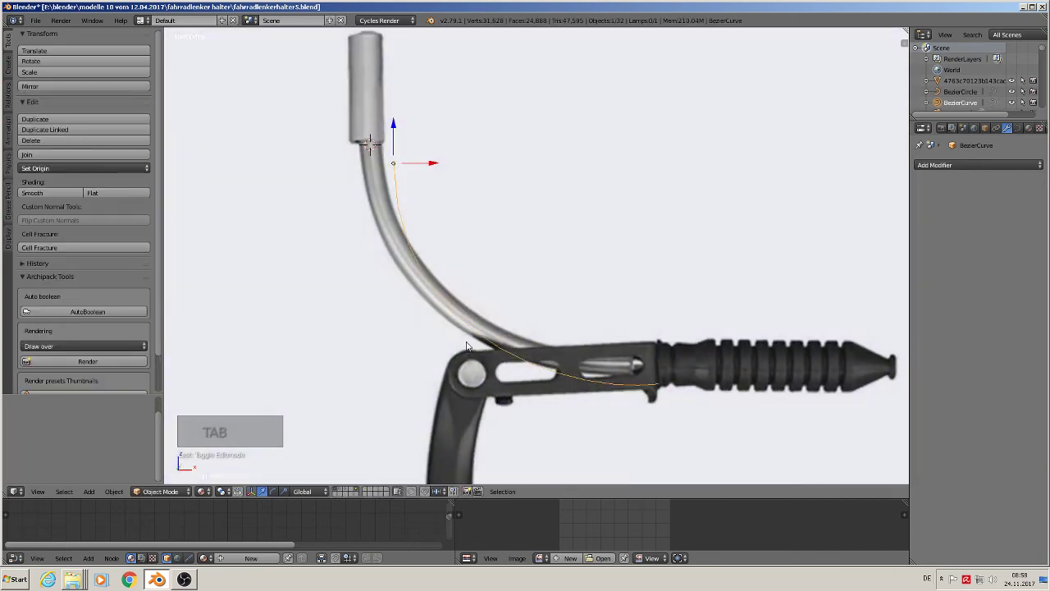
scroll(467, 345, up, 1)
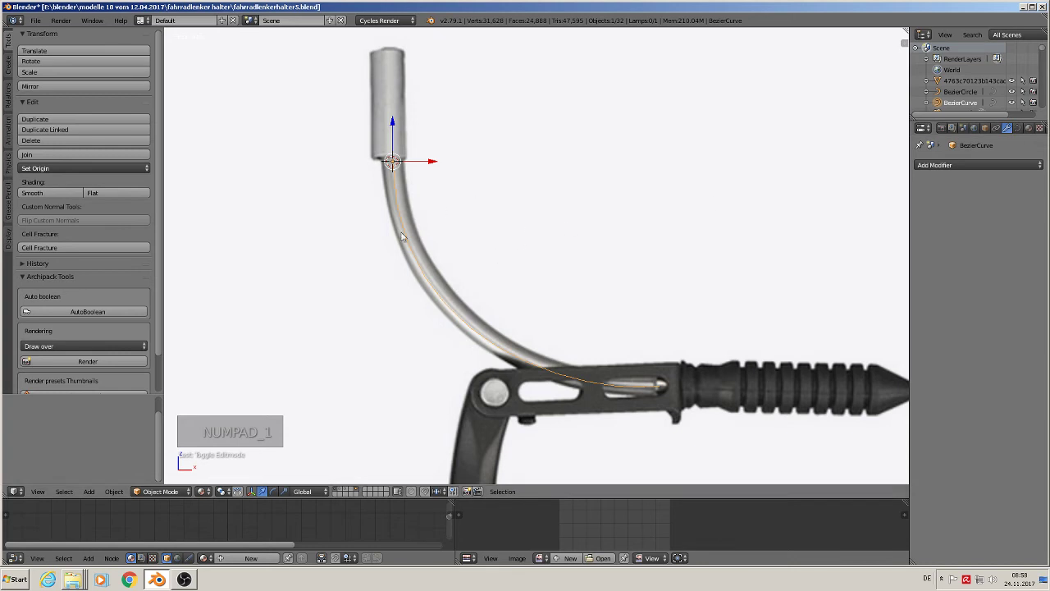
- Set the Bezier curve's fill mode to Full and its bevel depth to 0.367 to match the reference tube's thickness
click(1019, 129)
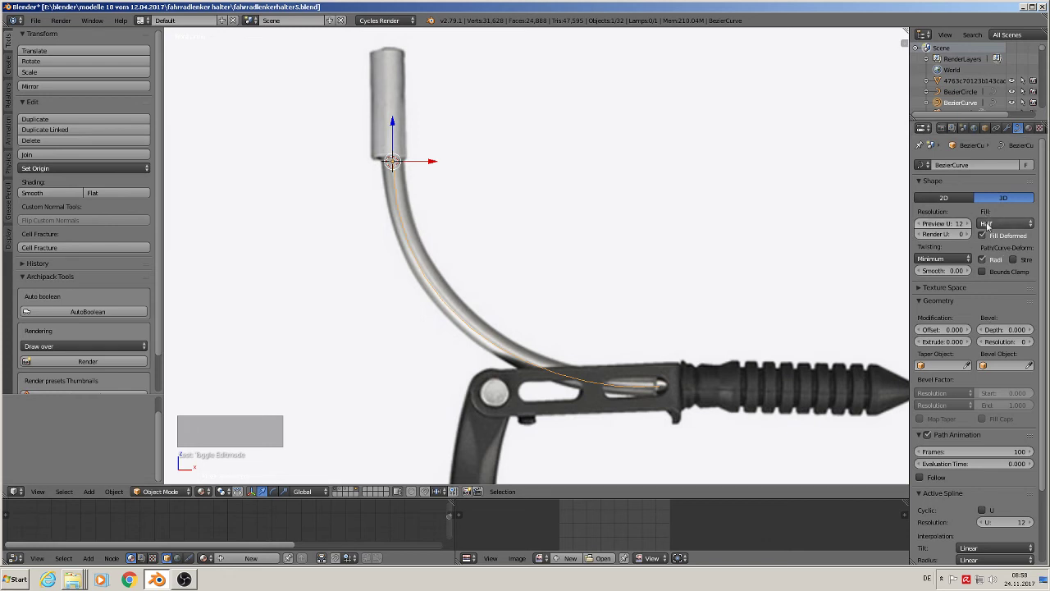
click(991, 224)
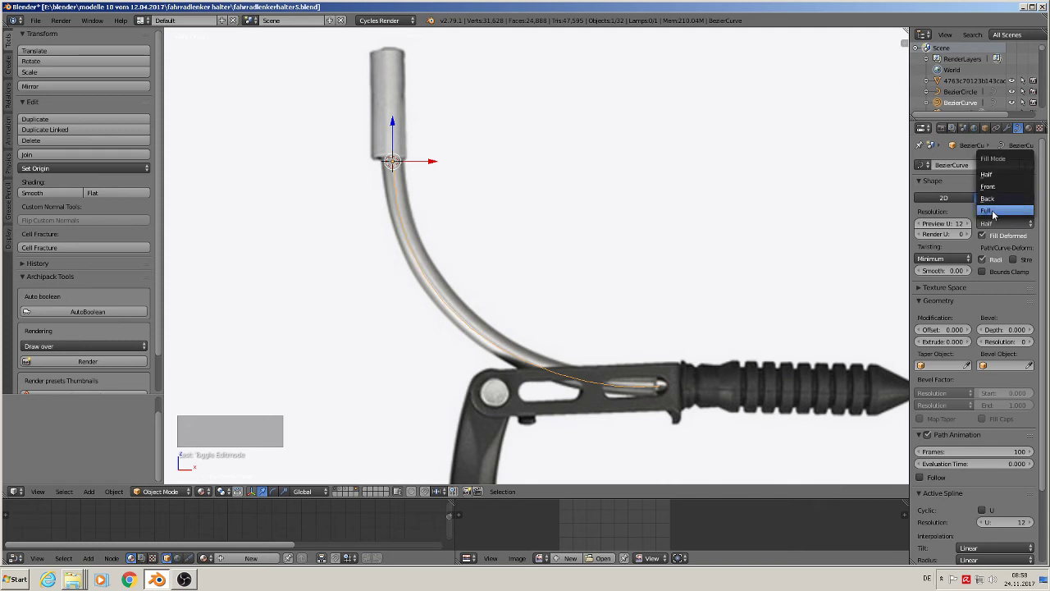
click(998, 212)
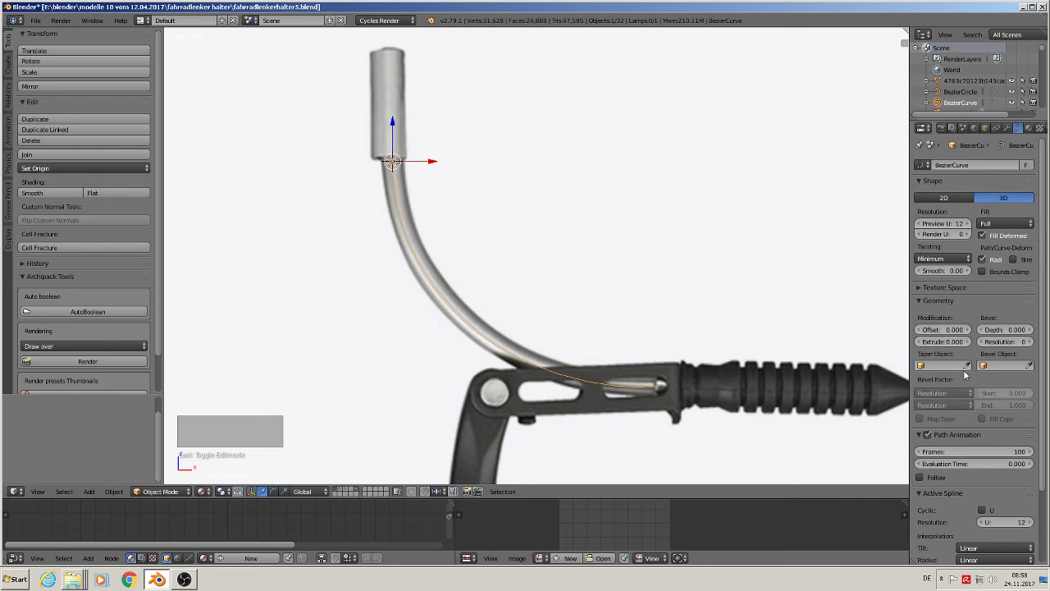
drag(993, 330, 1045, 330)
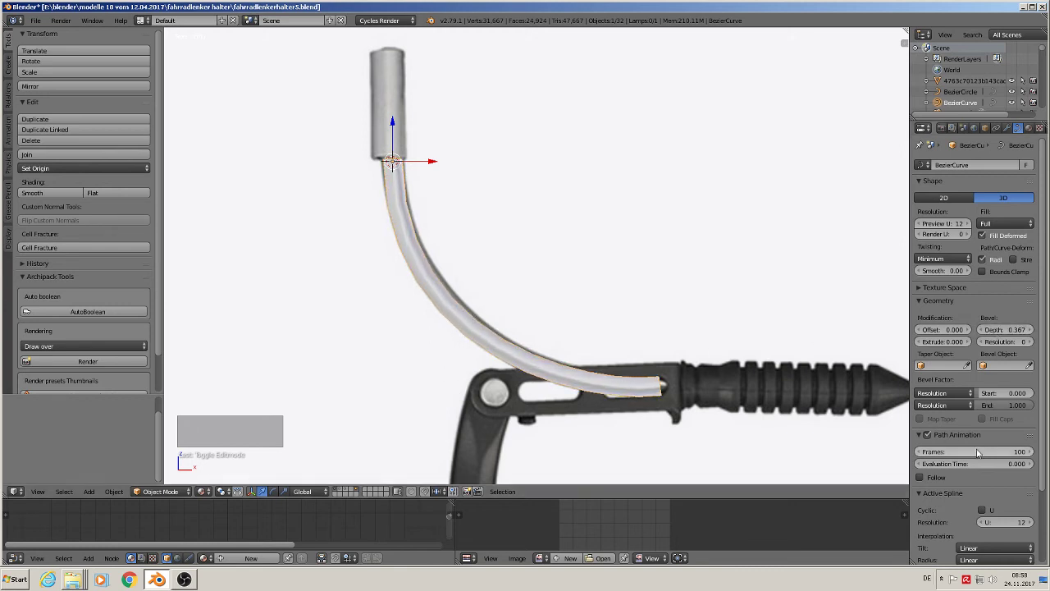
- Set the Bezier curve's bevel resolution to 3
click(1030, 341)
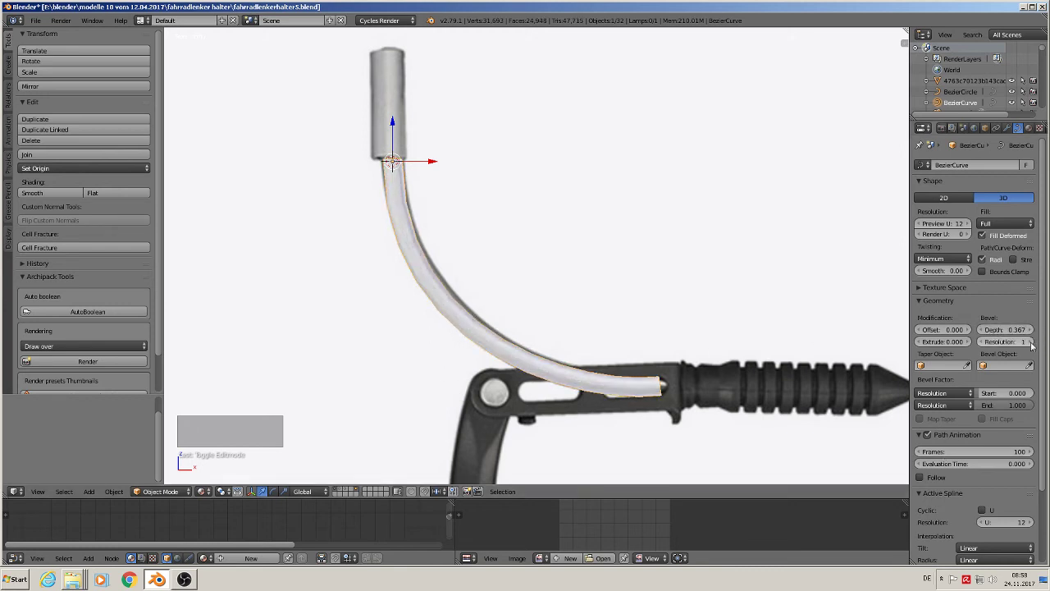
click(1029, 342)
click(1030, 341)
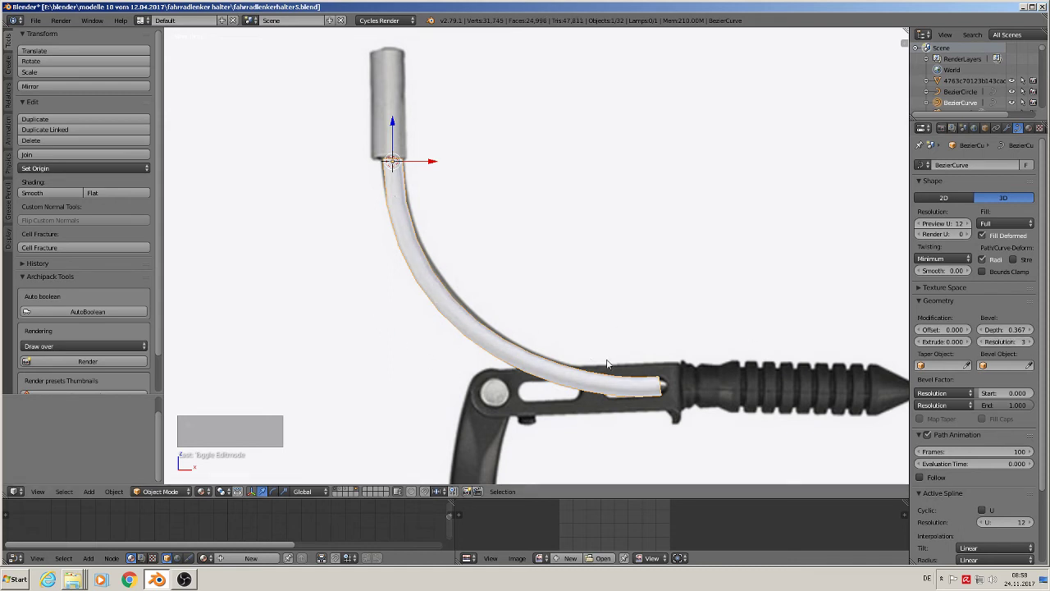
click(1031, 341)
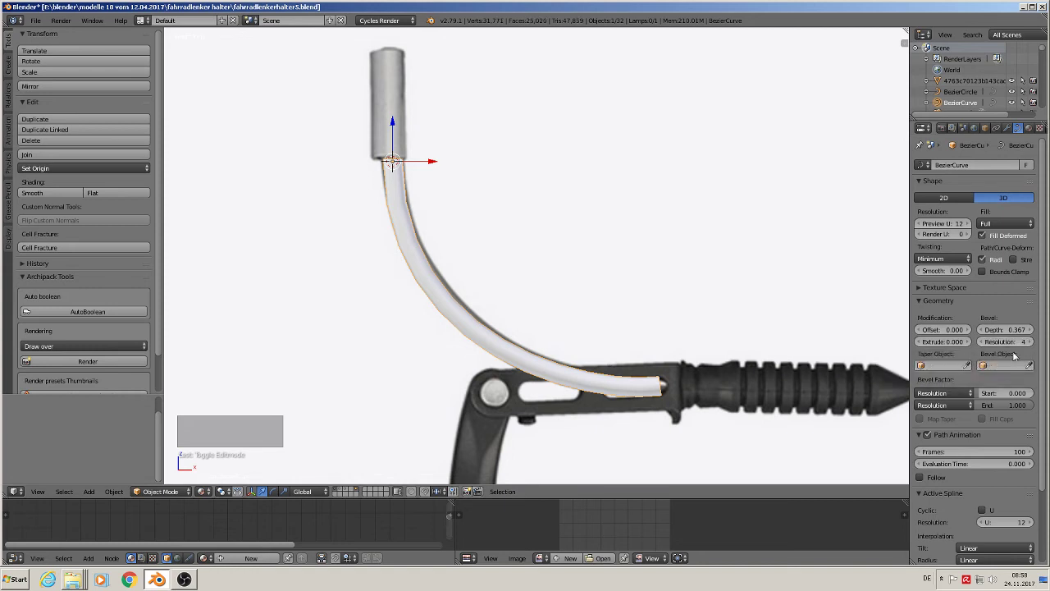
click(985, 342)
- In Edit Mode, raise the end point's inner handle about 0.006 along Z, then return to Object Mode
scroll(497, 321, up, 3)
mouse_move(499, 321)
middle_down()
mouse_move(575, 336)
mouse_move(490, 339)
mouse_move(514, 328)
middle_up()
scroll(575, 338, down, 3)
key(KP_1)
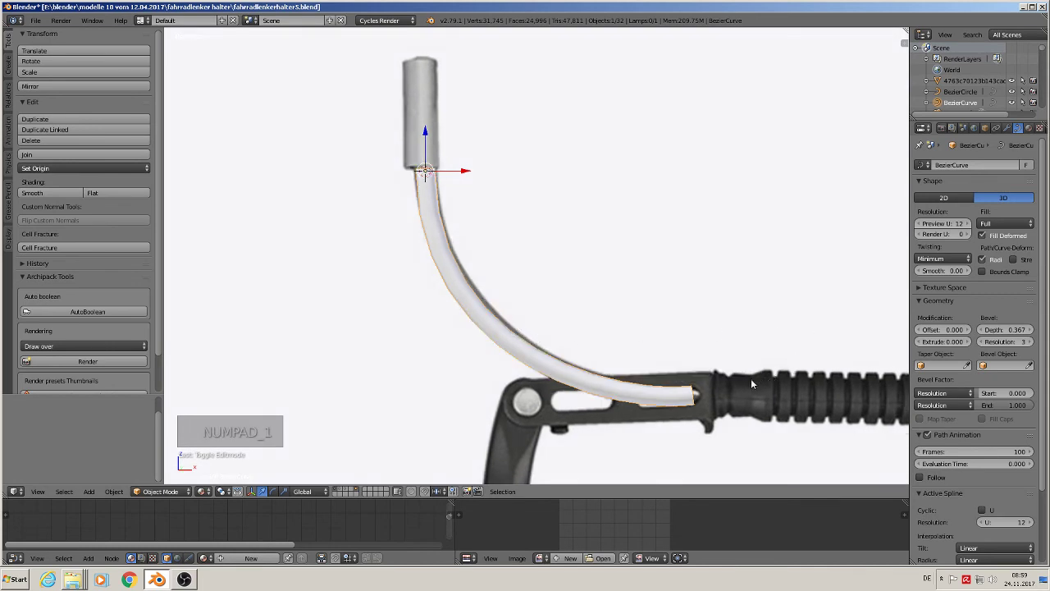
key(Tab)
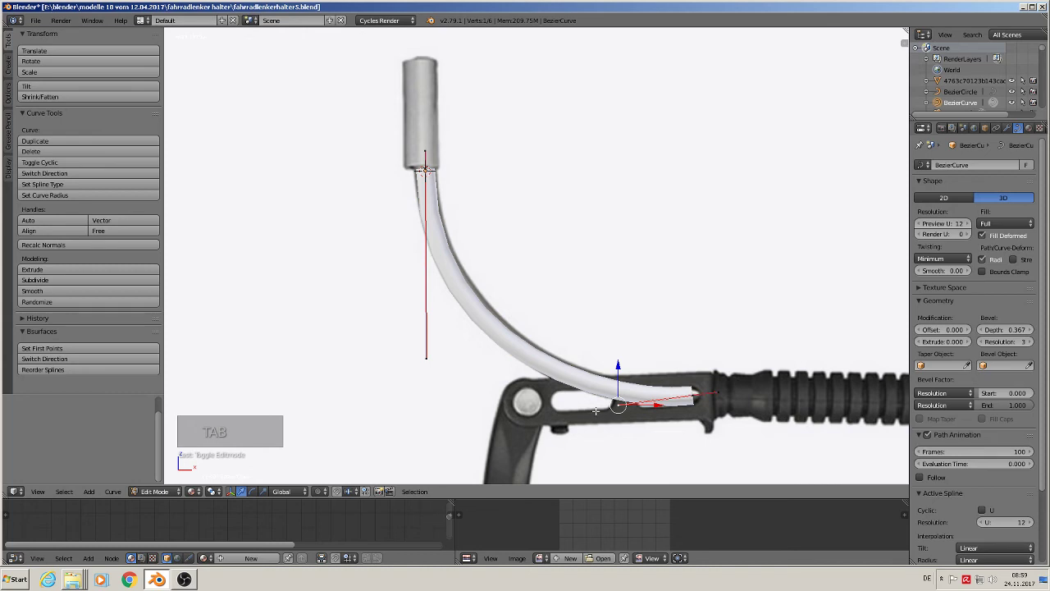
drag(618, 369, 619, 362)
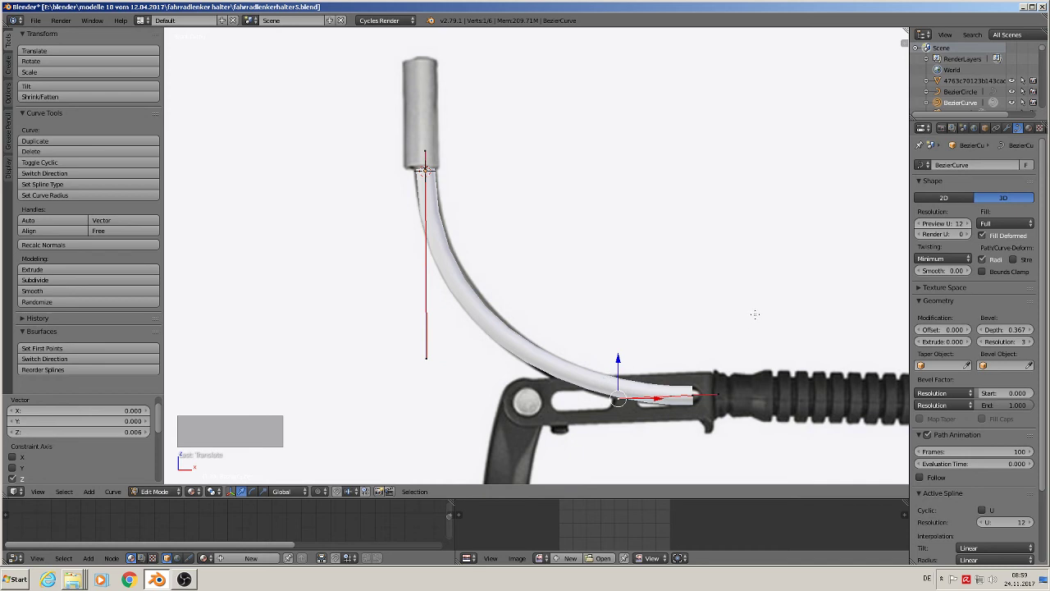
key(Tab)
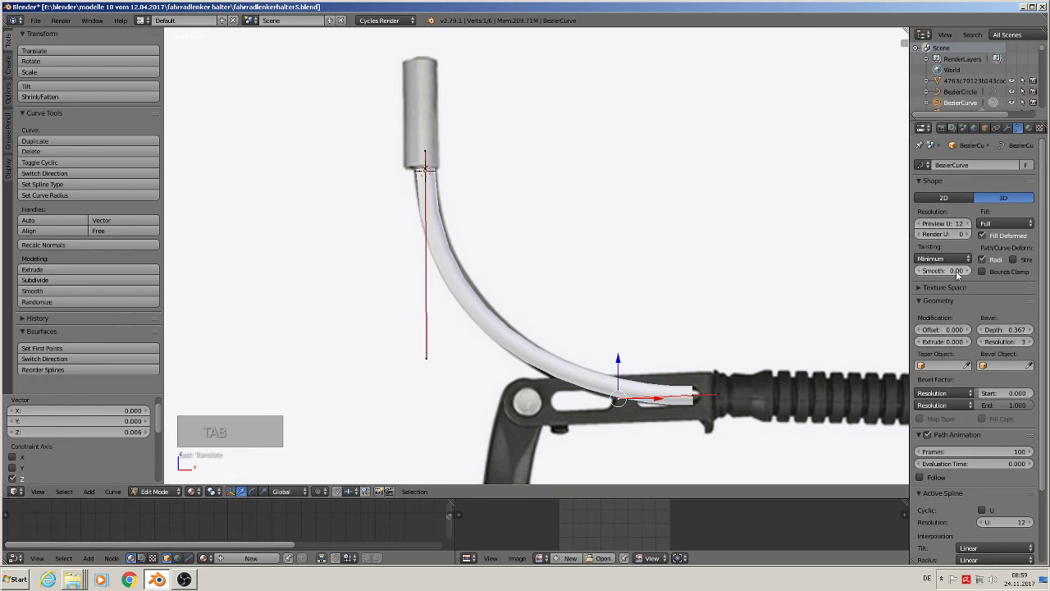
key(Tab)
key(Tab)
- Move the finished tube about -0.218 along the X axis, clear of the reference tube, and compare both in front view
scroll(572, 310, down, 3)
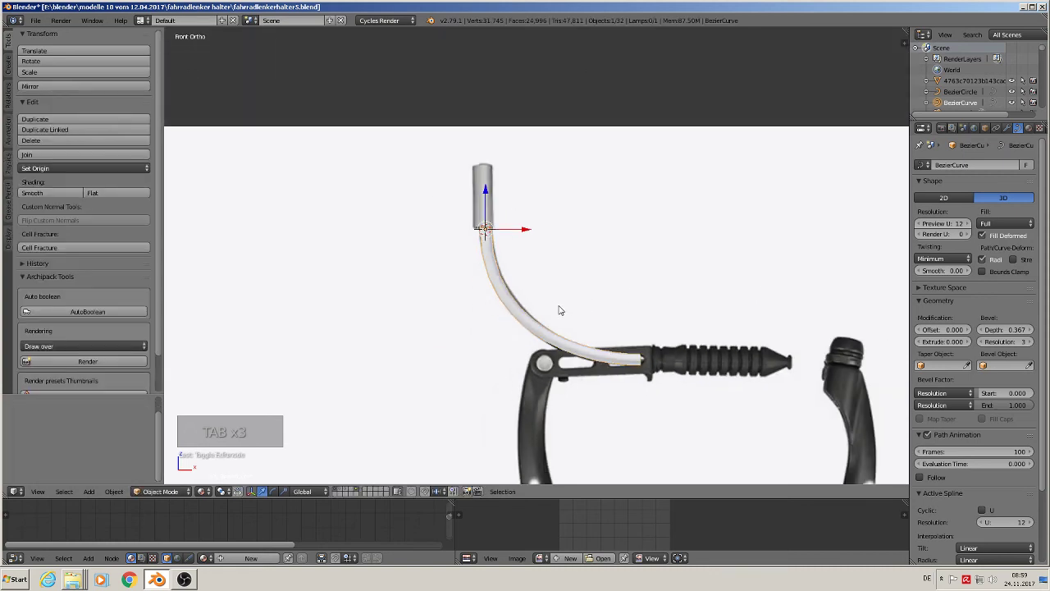
middle_drag(547, 301, 498, 289)
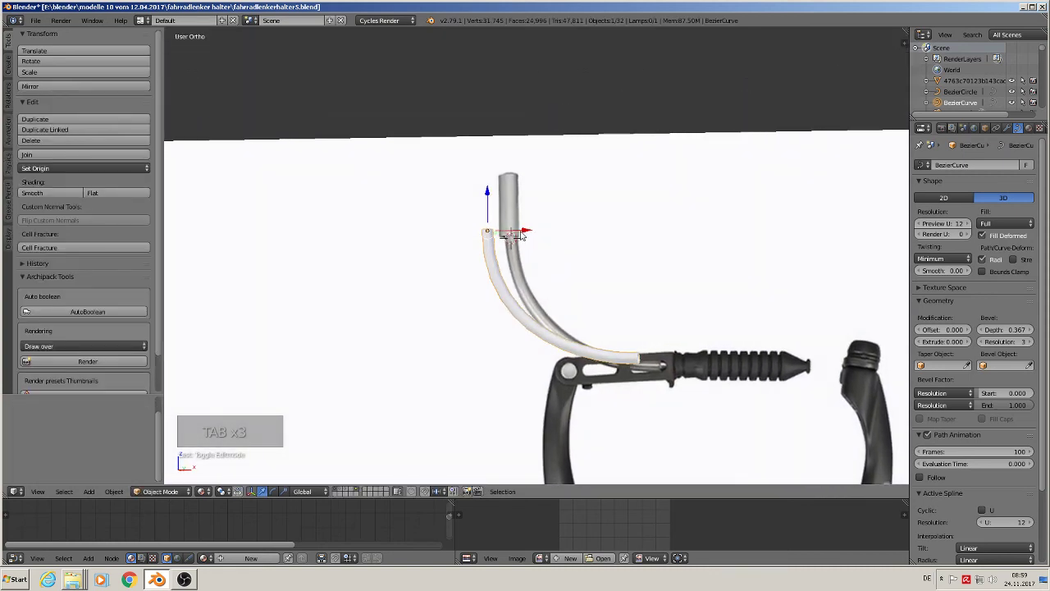
drag(521, 230, 380, 226)
middle_drag(489, 309, 500, 308)
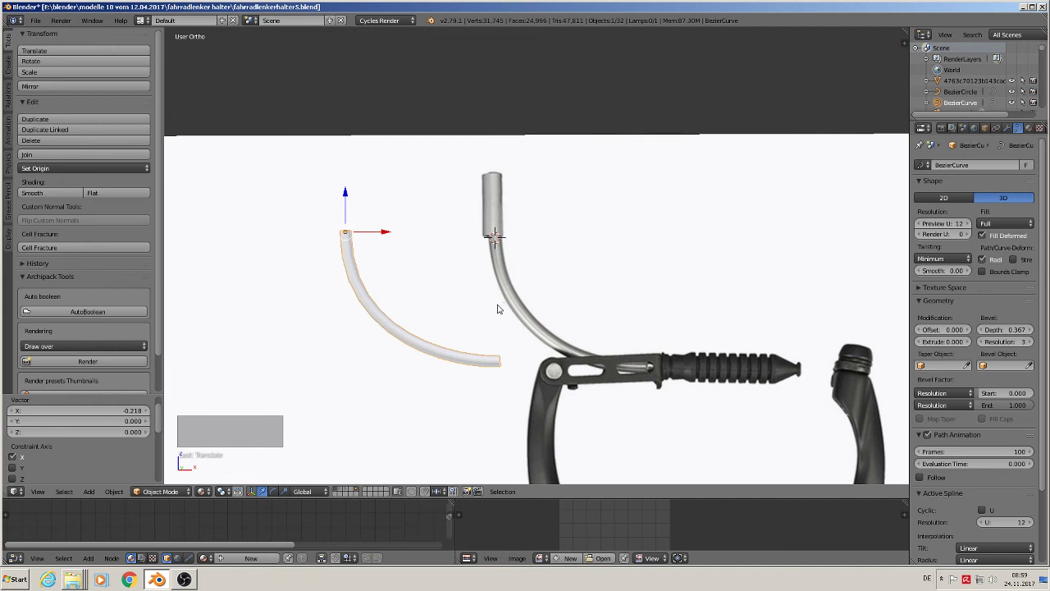
key(KP_1)
scroll(468, 334, up, 4)
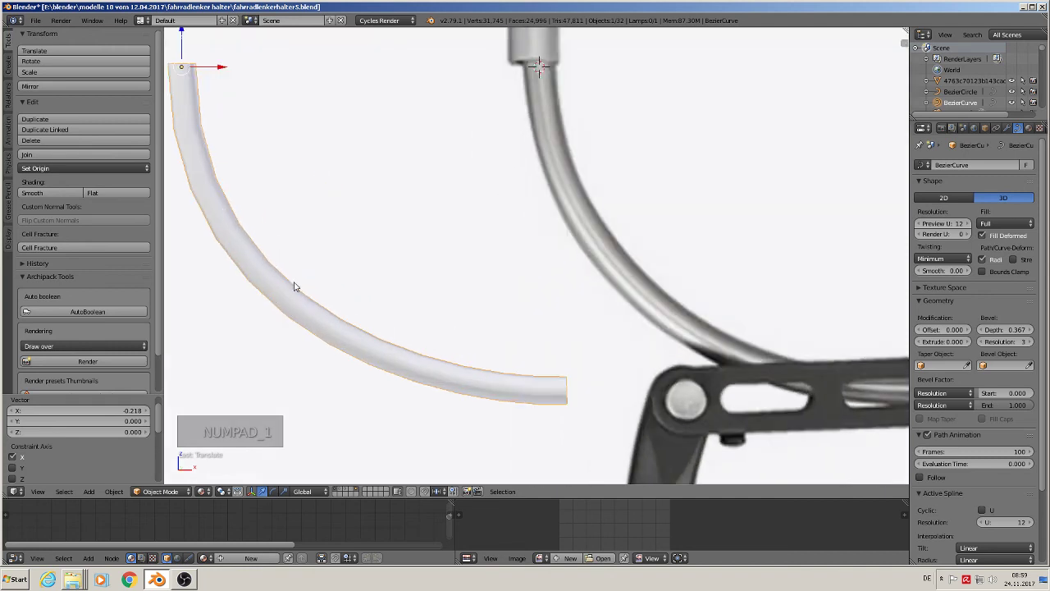
shift+middle_drag(832, 379, 879, 369)
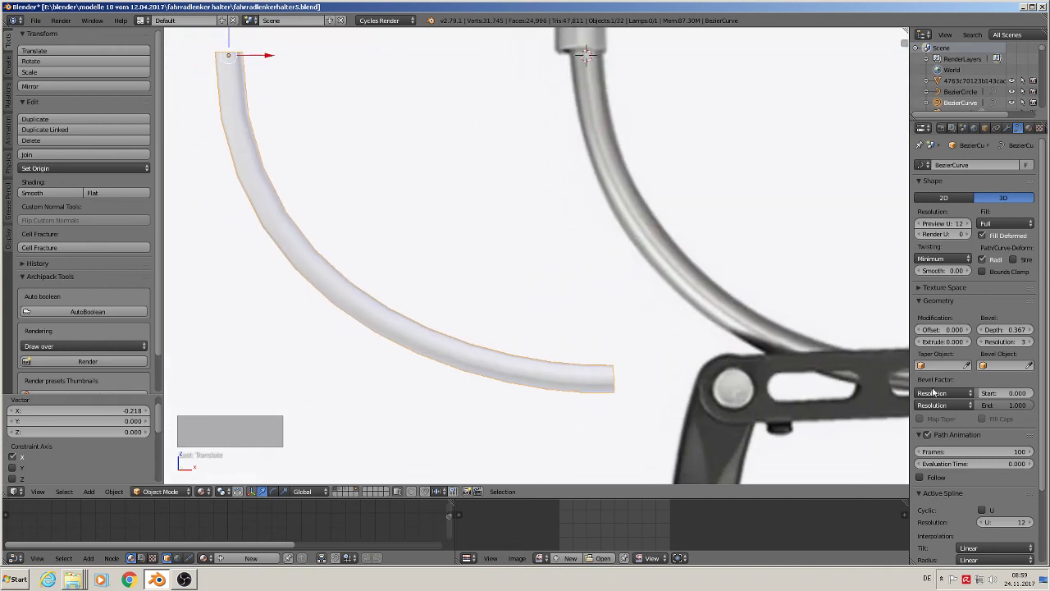
- Try bevel resolutions of 5 and 2 on the Bezier curve to compare the tube's smoothness
click(1030, 342)
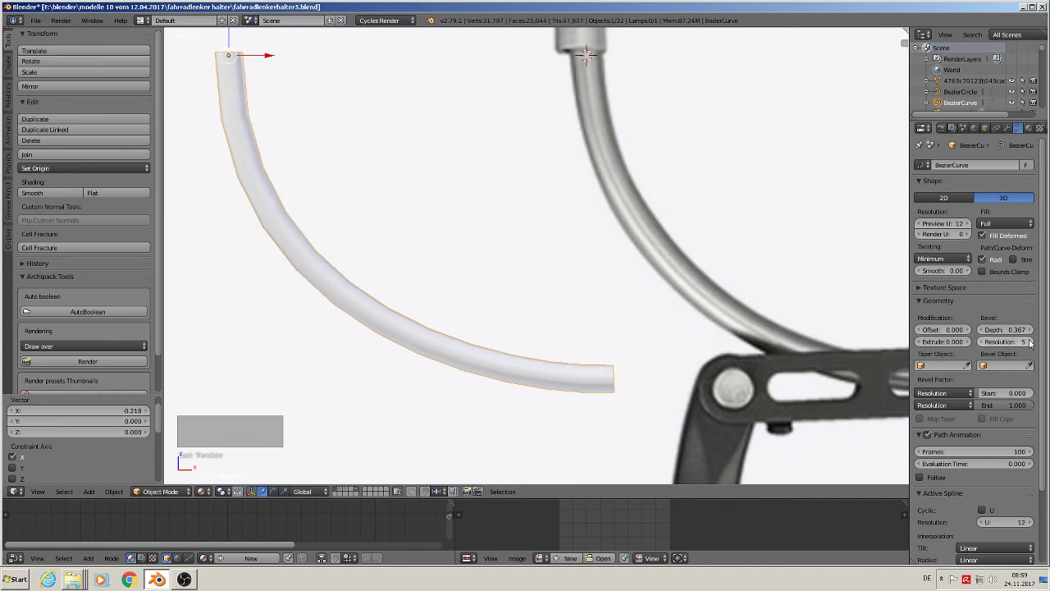
click(987, 344)
click(983, 343)
click(982, 343)
- Try a preview resolution U of 15 on the Bezier curve, restore it to 12, and set the bevel resolution to 8
click(966, 224)
click(966, 224)
click(967, 224)
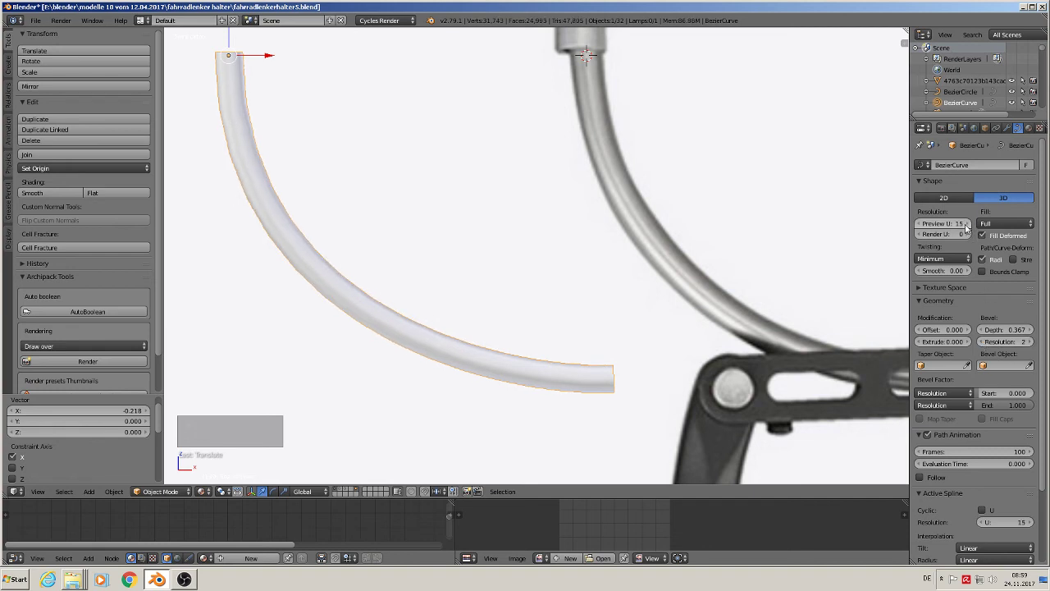
click(966, 224)
click(919, 224)
click(919, 224)
click(919, 224)
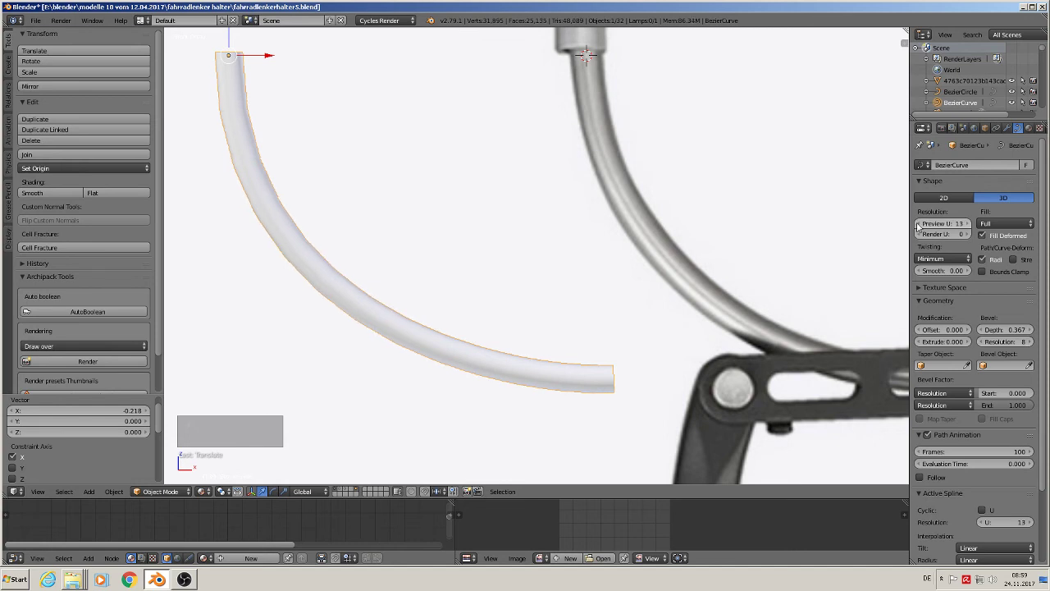
click(919, 224)
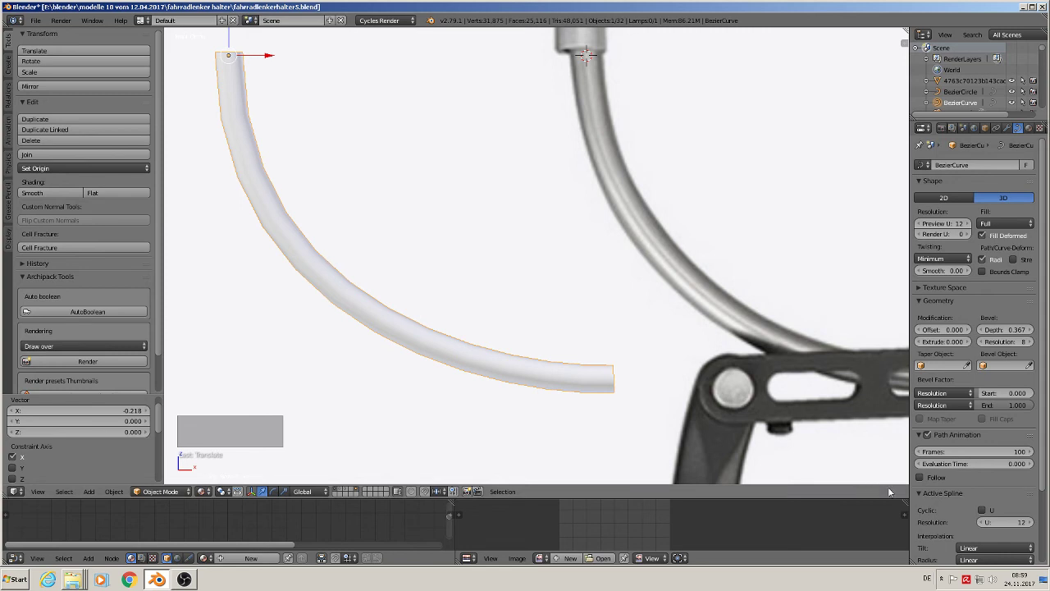
click(1021, 521)
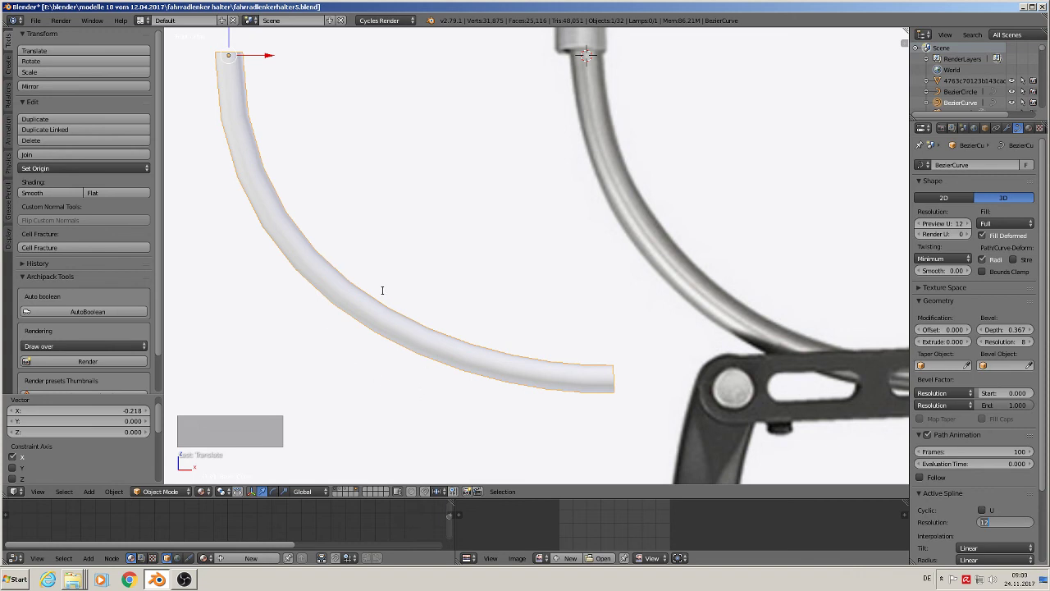
click(526, 264)
- In front view, duplicate the curved tube and move the copy -0.247 along the X axis
scroll(944, 287, down, 2)
scroll(559, 302, down, 1)
scroll(567, 305, down, 5)
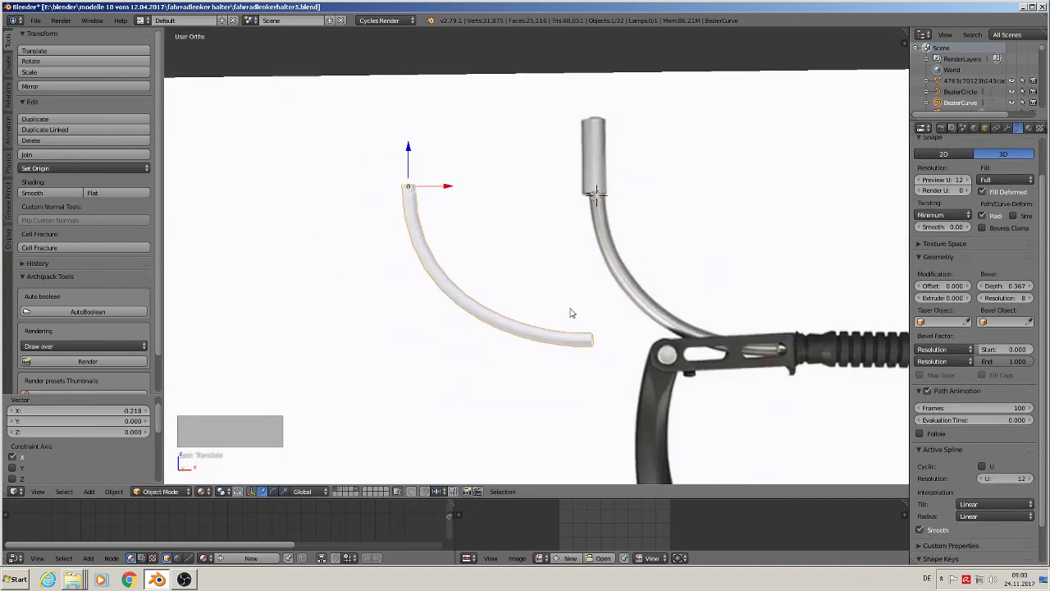
key(KP_1)
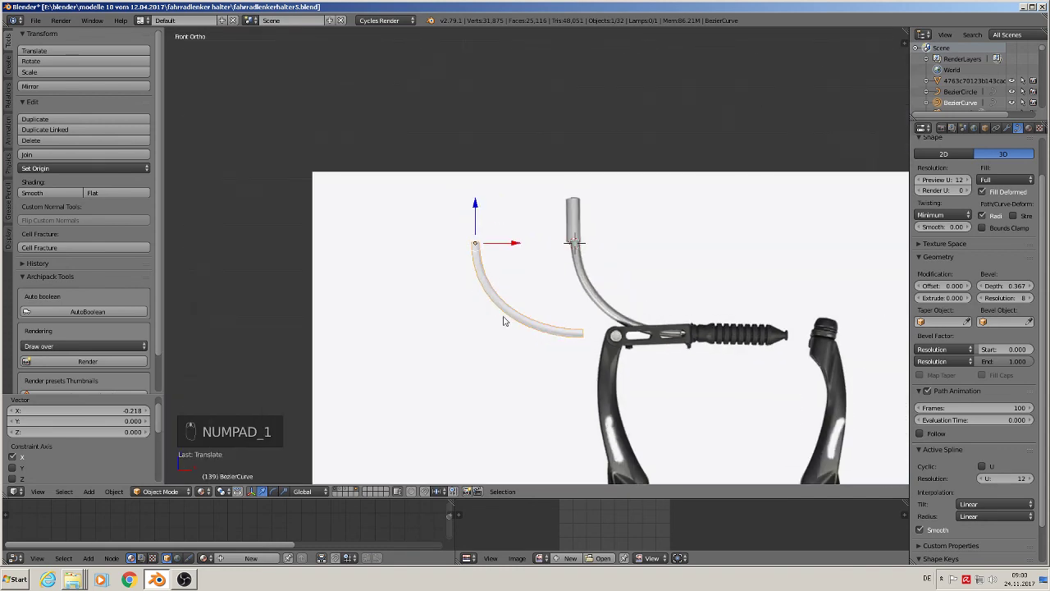
key(shift+d)
click(403, 256)
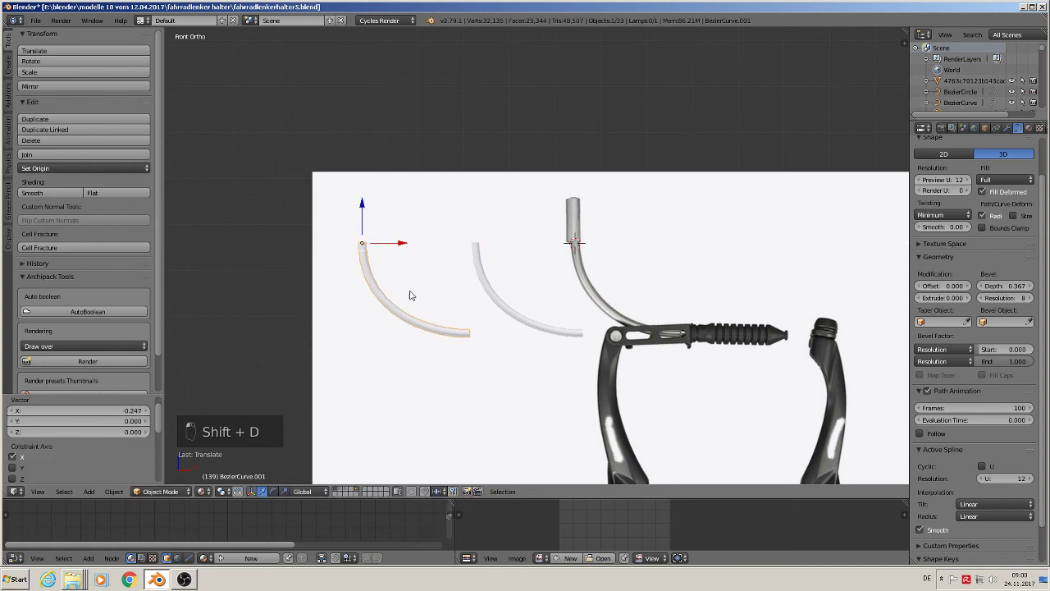
- Convert the duplicated curve tube to a mesh and enter Edit Mode on it
scroll(442, 303, up, 3)
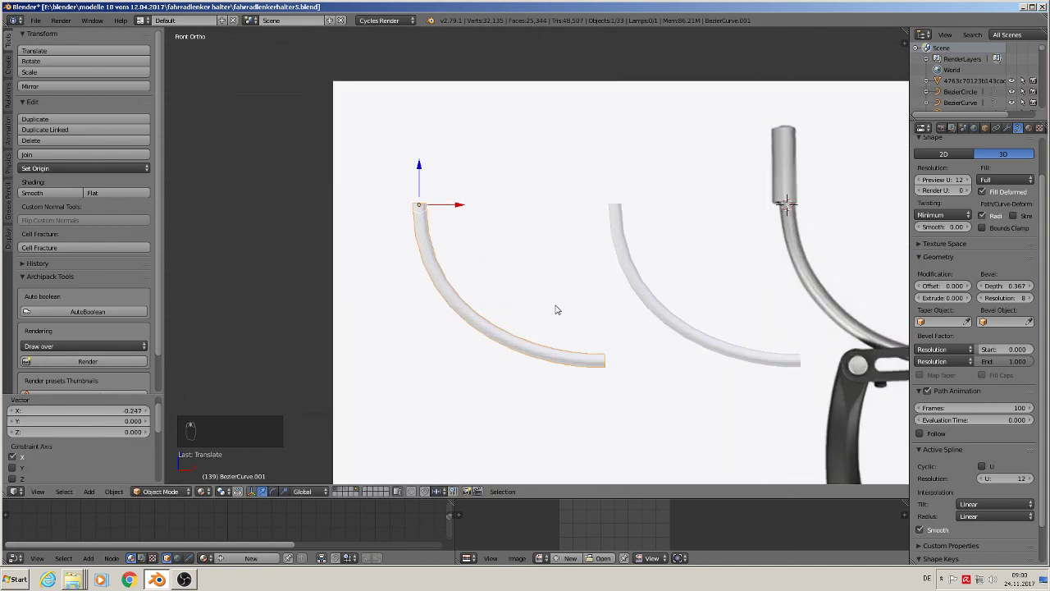
key(alt+c)
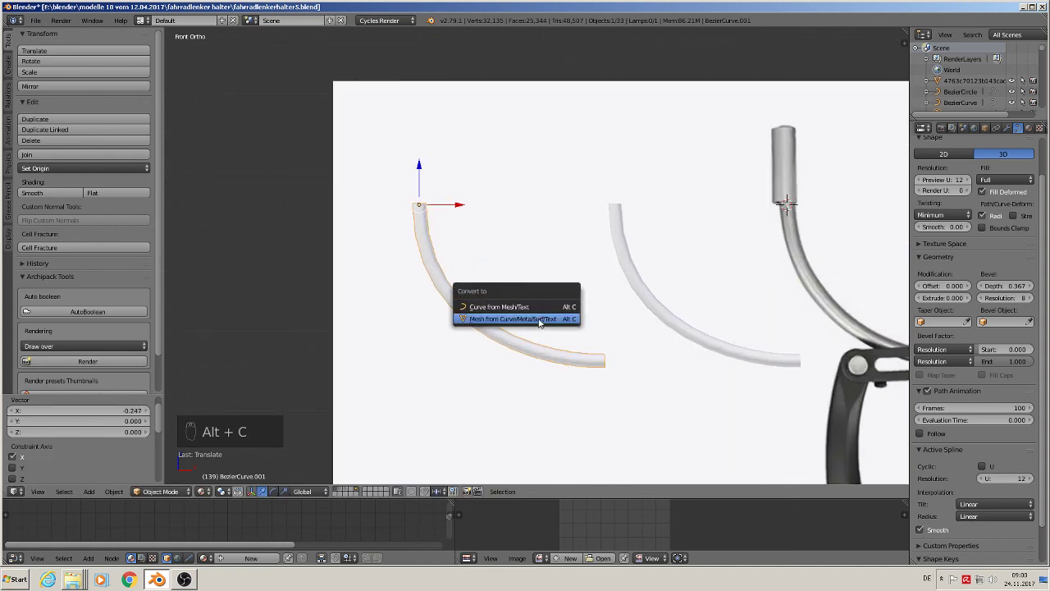
click(540, 321)
scroll(447, 227, up, 2)
key(Tab)
scroll(405, 169, up, 2)
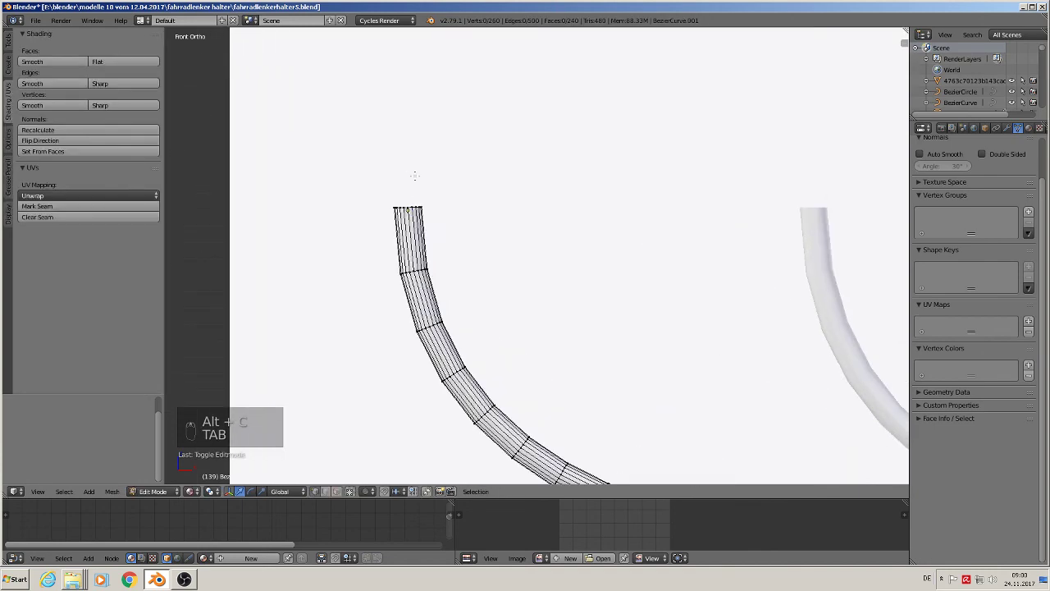
- Extrude the tube's upper end loop outward at scale 1.455, extrude it upward along Z into a collar, and return to Object Mode
scroll(497, 206, down, 5)
shift+middle_drag(611, 226, 585, 249)
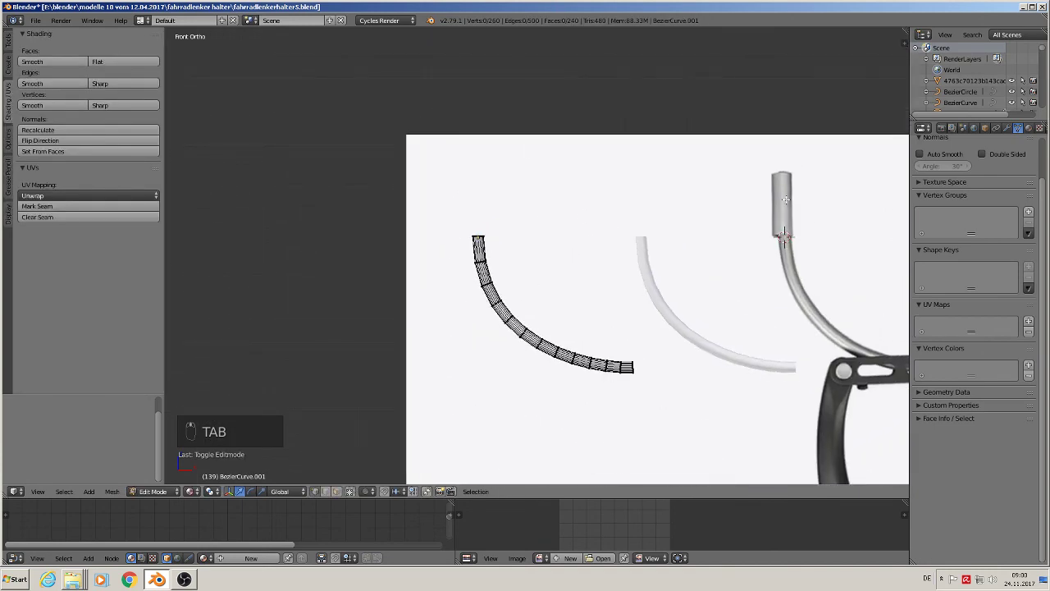
shift+middle_drag(466, 250, 481, 262)
scroll(479, 257, up, 8)
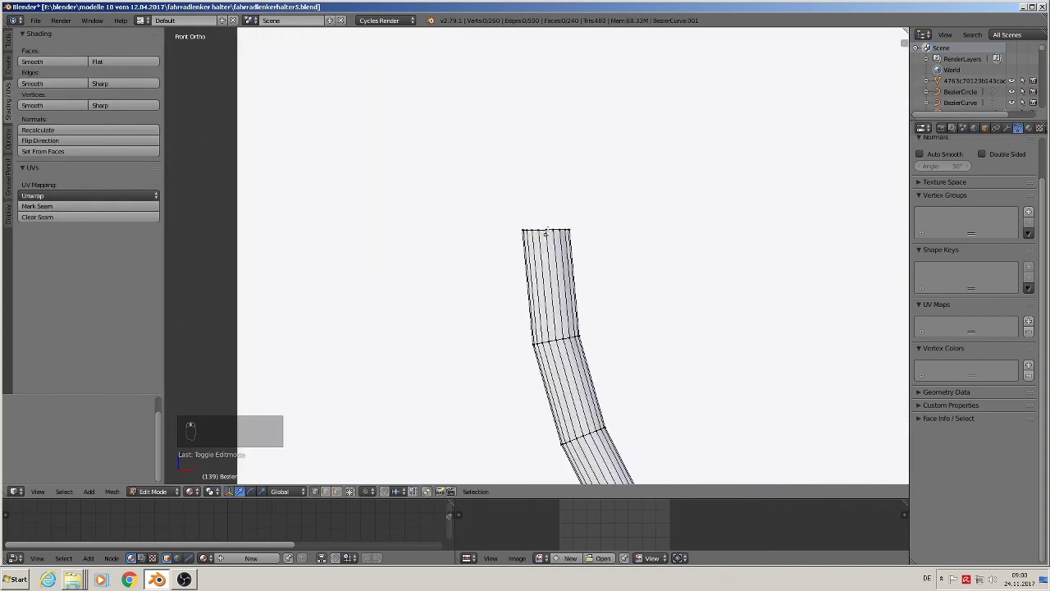
alt+right_click(546, 231)
key(e)
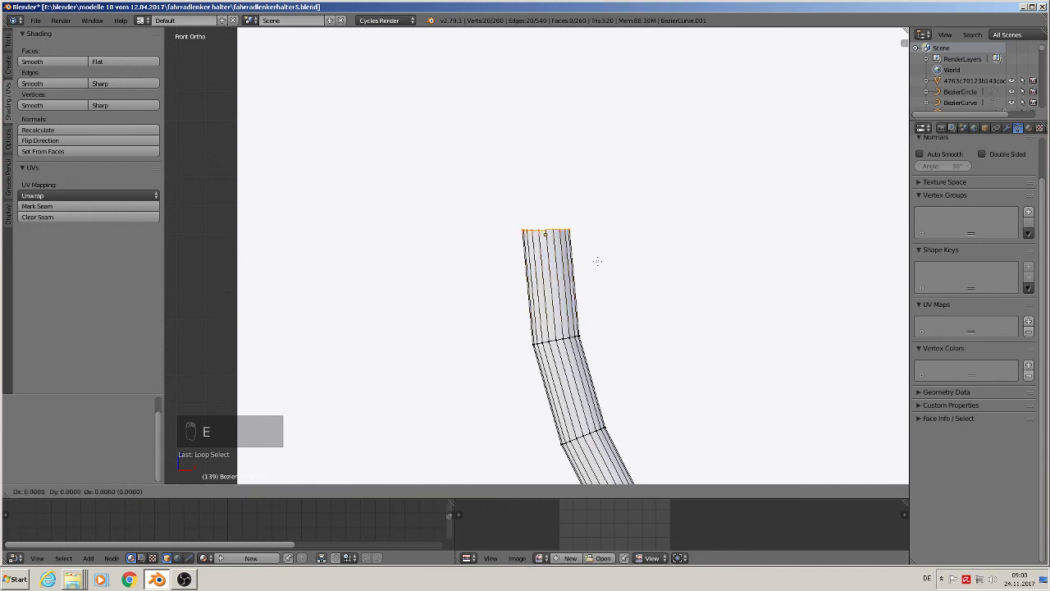
key(s)
click(625, 266)
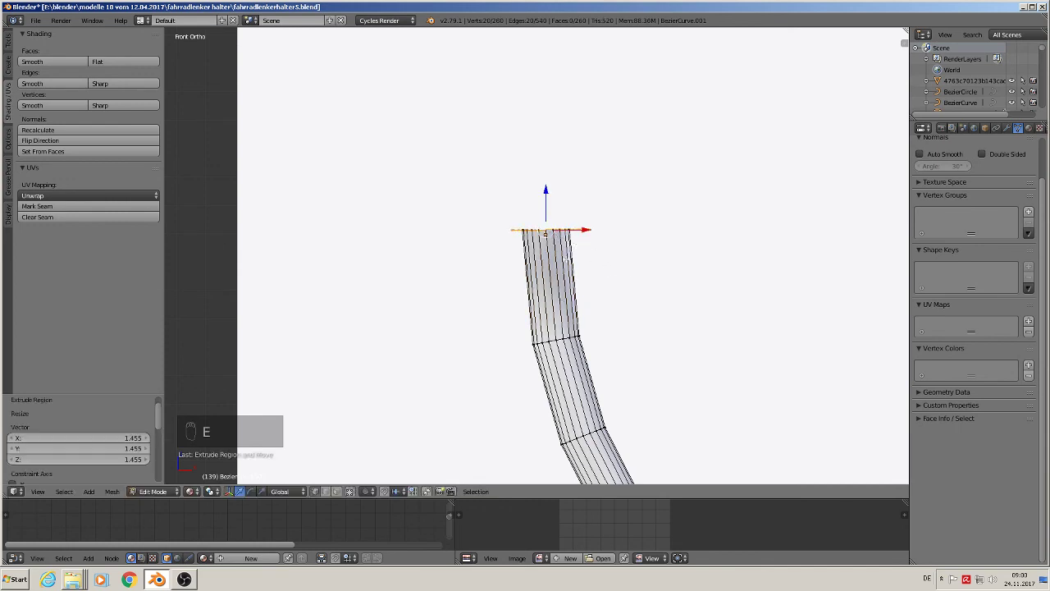
key(e)
right_click(566, 261)
drag(546, 190, 550, 50)
key(Tab)
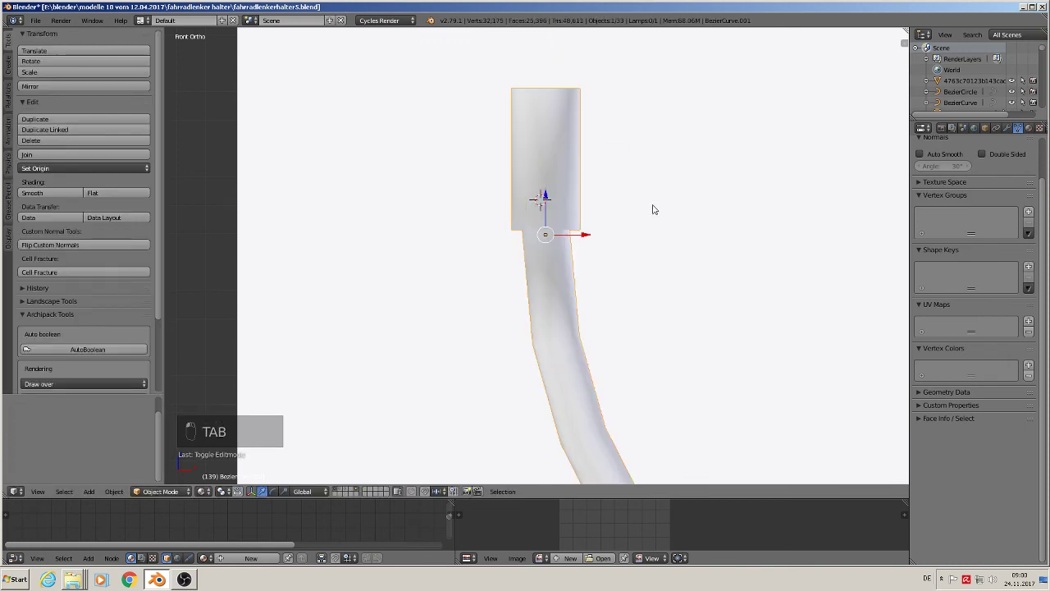
- In Edit Mode, add one loop cut close to the collar's lower edge and one close to its upper edge
scroll(654, 209, down, 3)
shift+middle_drag(745, 252, 450, 203)
shift+middle_drag(337, 162, 577, 307)
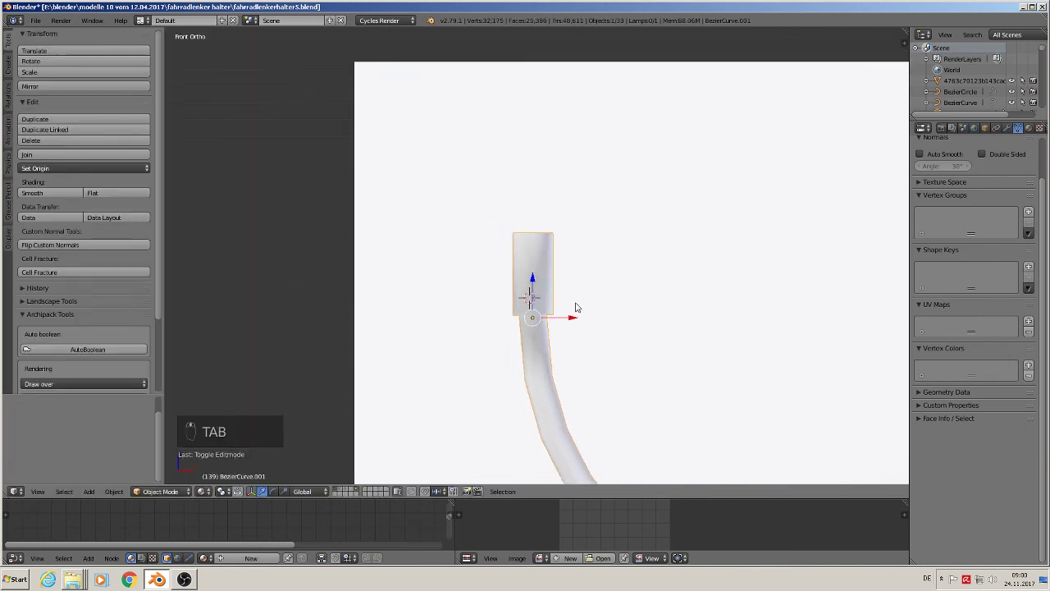
scroll(560, 280, up, 3)
key(Tab)
key(ctrl+r)
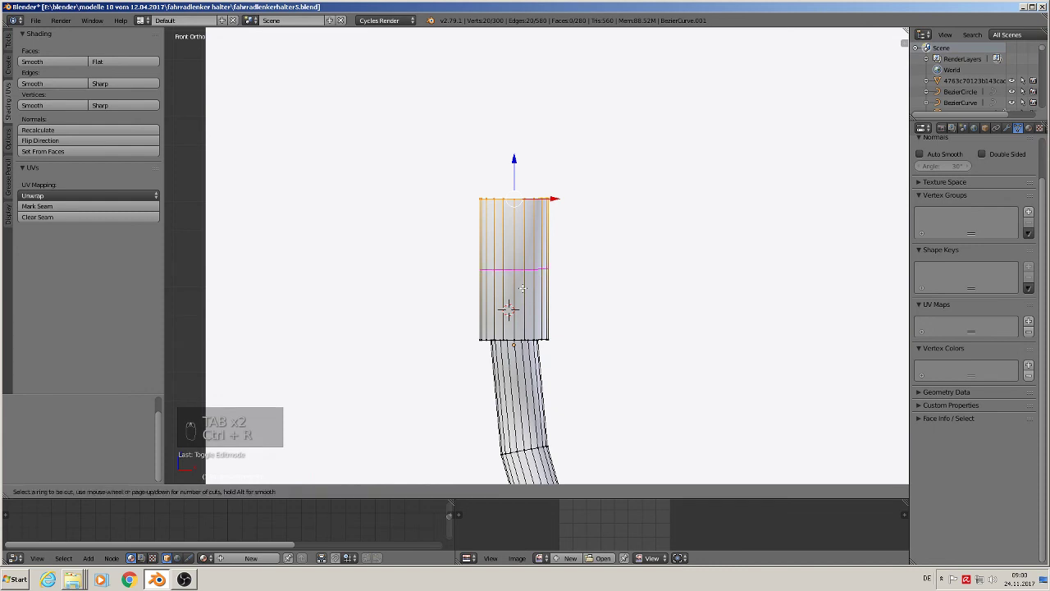
click(522, 288)
click(514, 343)
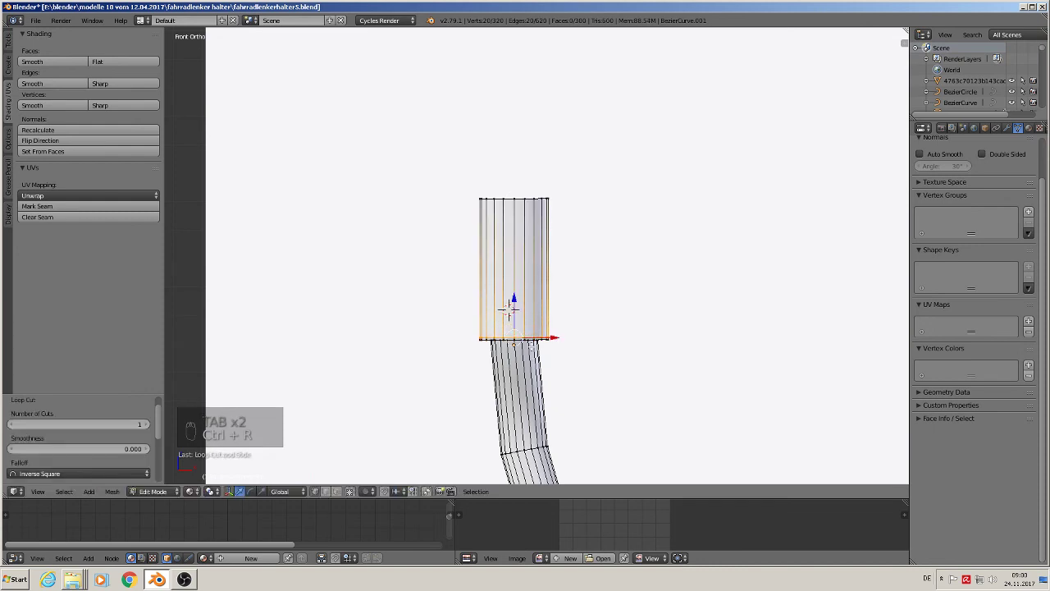
key(ctrl+r)
click(507, 312)
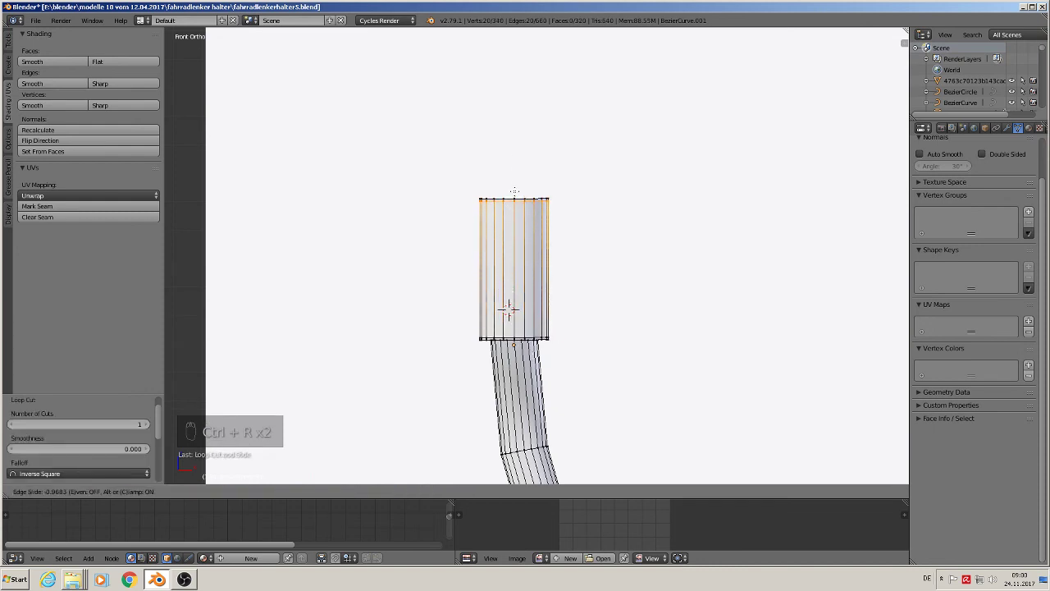
click(515, 191)
scroll(574, 259, down, 4)
shift+middle_drag(626, 319, 537, 208)
middle_drag(490, 181, 512, 194)
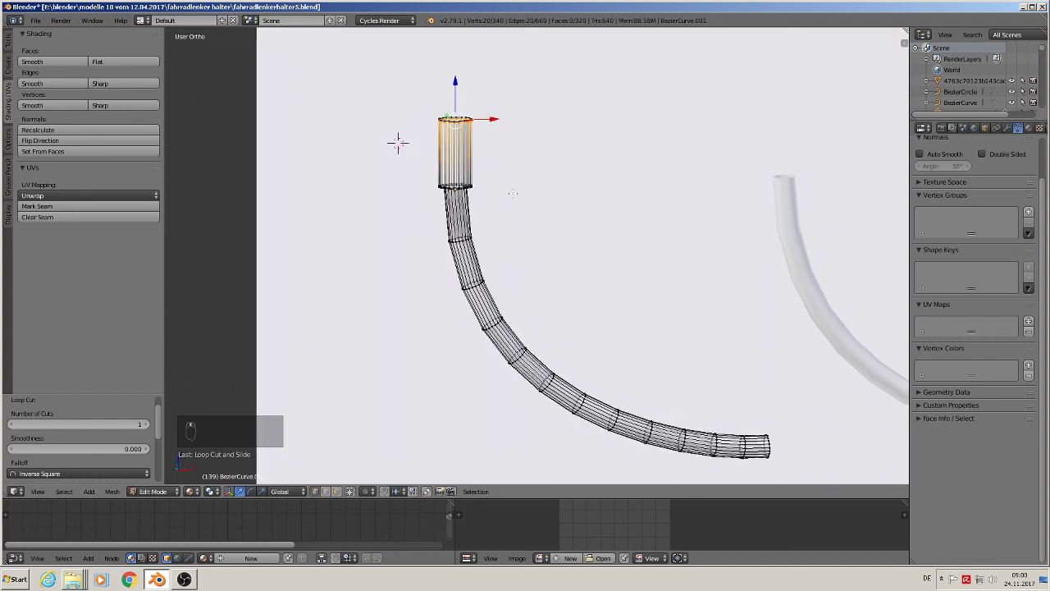
key(Tab)
- Move the tube mesh -0.606 along the Y axis, in front of the reference image
scroll(509, 205, down, 5)
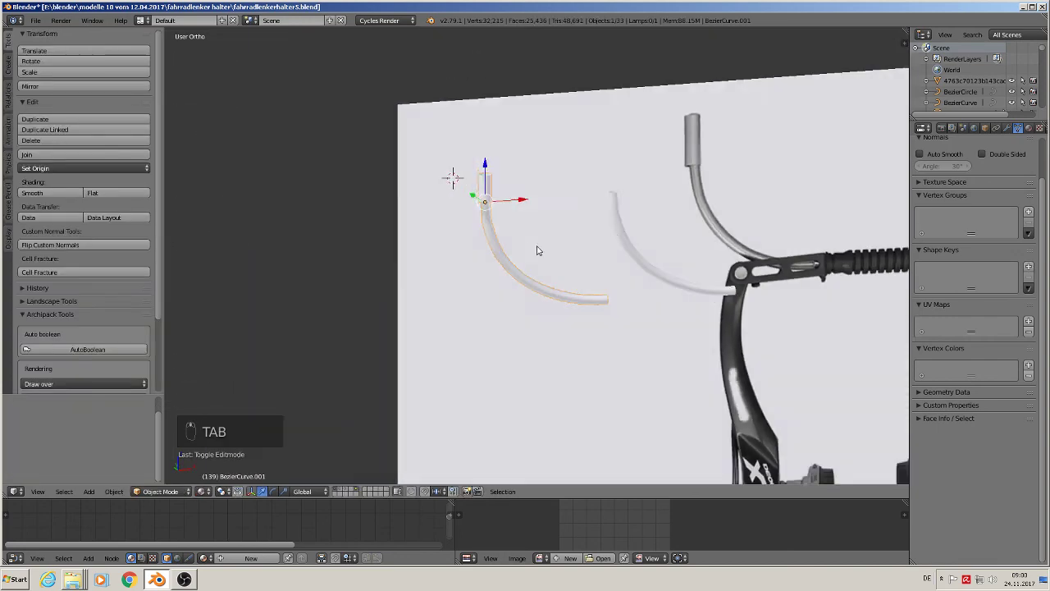
middle_drag(537, 250, 544, 261)
drag(472, 198, 628, 298)
middle_drag(629, 298, 561, 298)
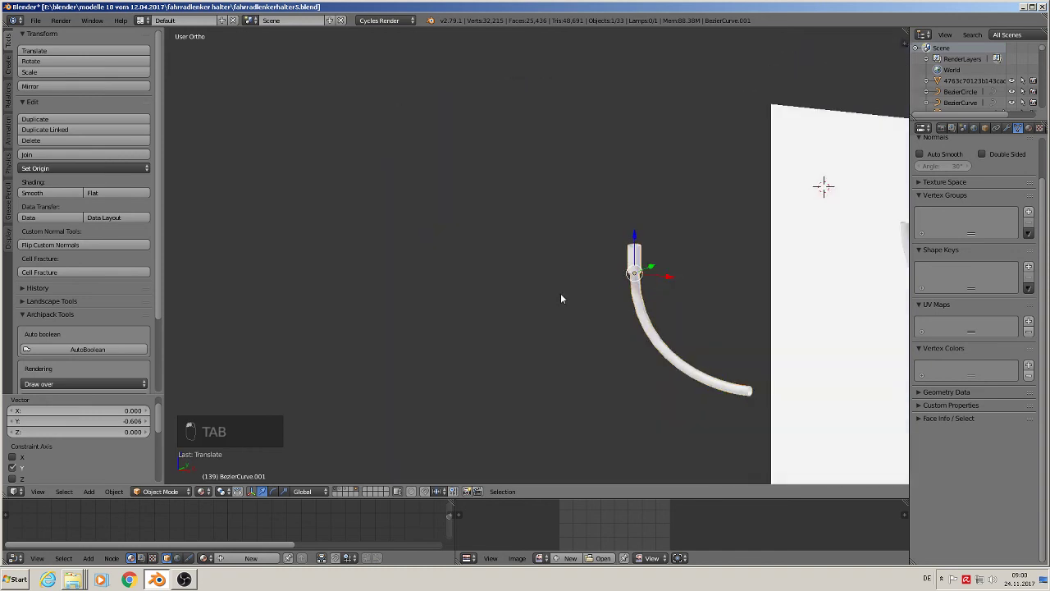
- Return to front view and add an Edge Split modifier to the tube mesh
key(KP_1)
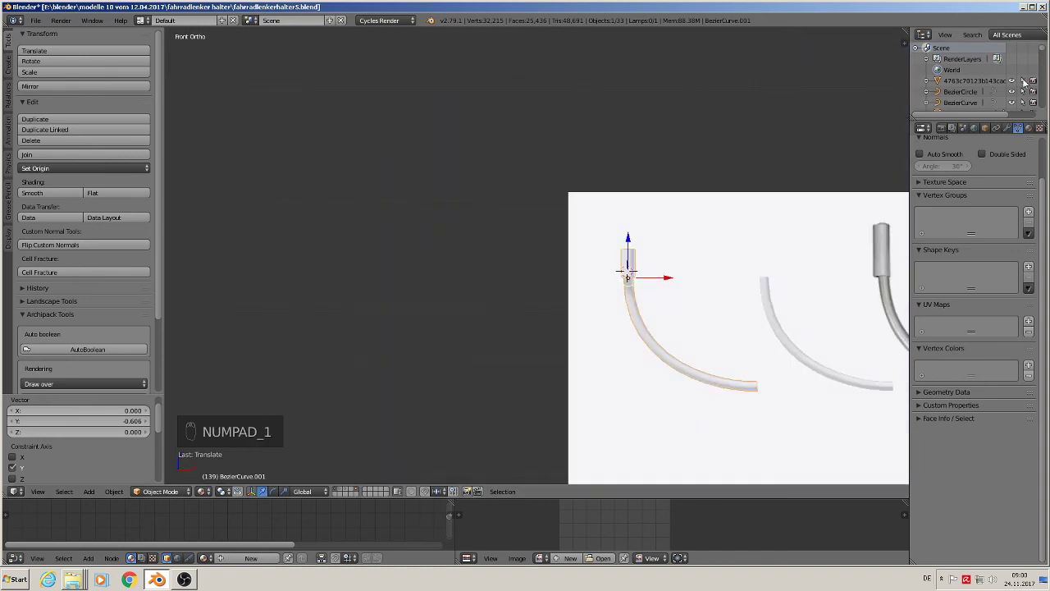
click(1008, 130)
click(961, 168)
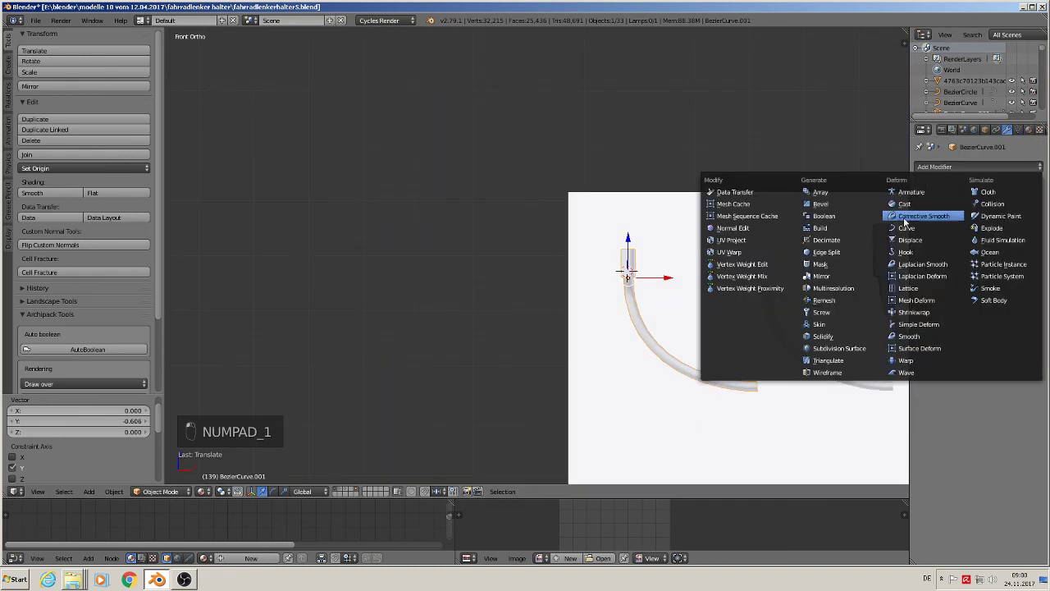
click(833, 259)
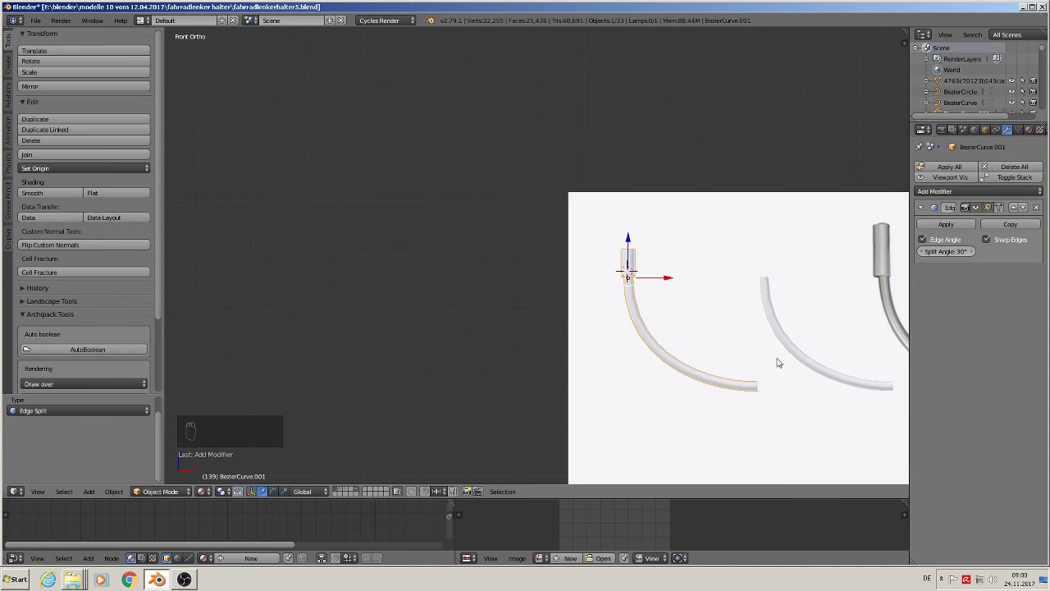
- Move the tube mesh along the X axis onto the cable tube in the reference image
shift+middle_drag(822, 386, 464, 322)
drag(333, 215, 577, 225)
drag(545, 193, 544, 192)
- In Edit Mode, raise the collar's upper edge loops 0.042 along Z to match the reference sleeve, then return to Object Mode
key(Tab)
scroll(560, 196, up, 5)
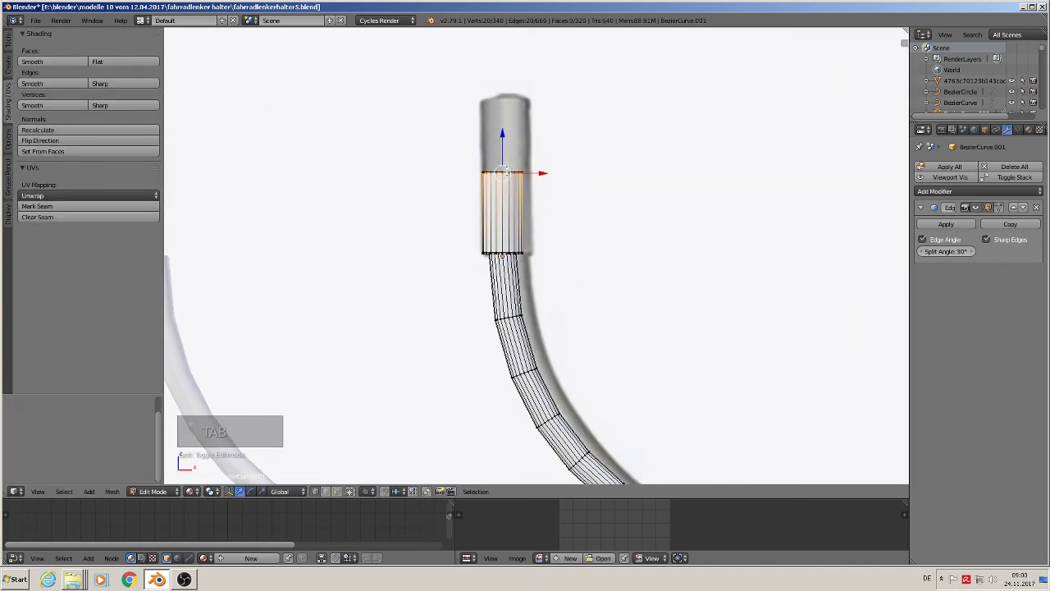
drag(503, 138, 502, 68)
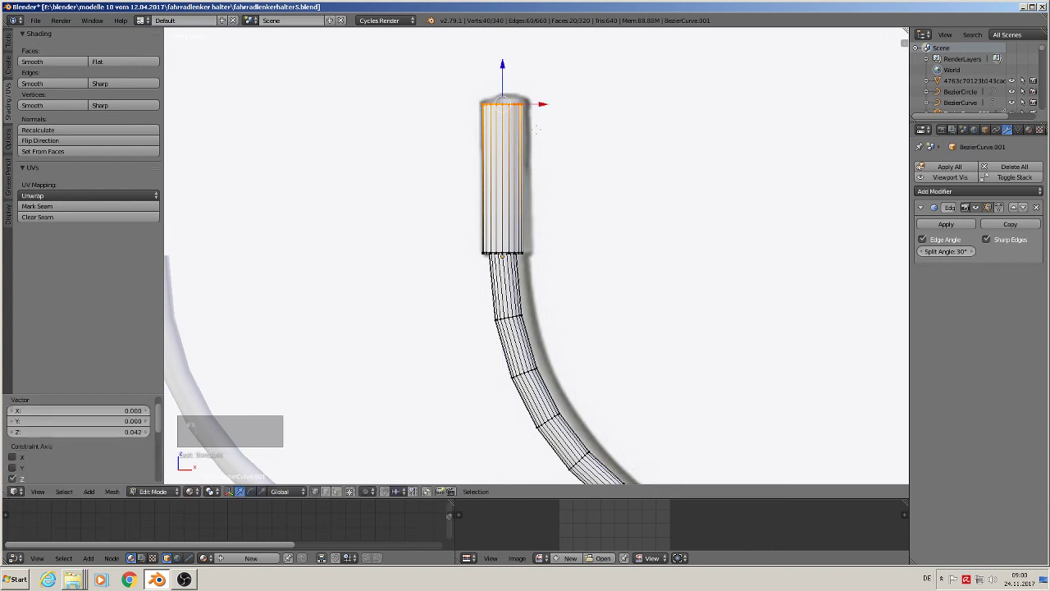
key(KP_1)
key(Tab)
scroll(700, 294, down, 9)
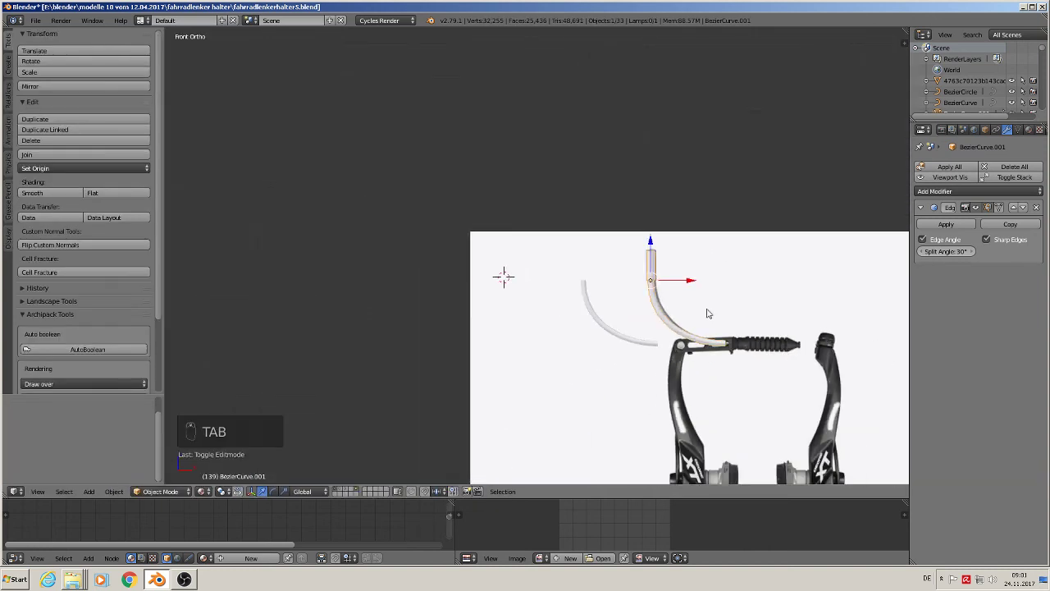
- Assign the existing "silver rough" material to the tube mesh
shift+middle_drag(762, 349, 362, 250)
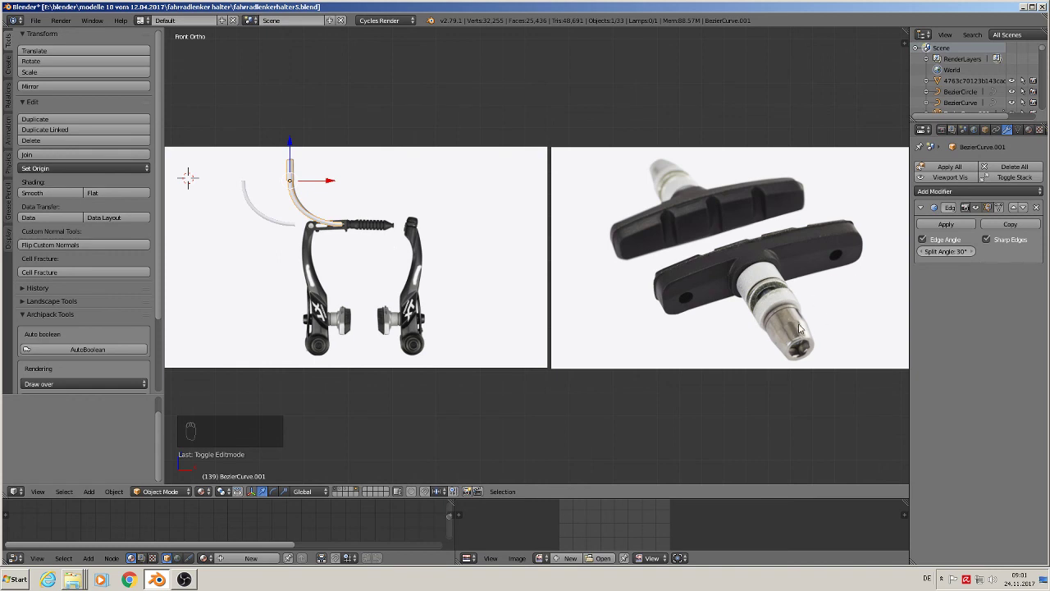
click(1029, 130)
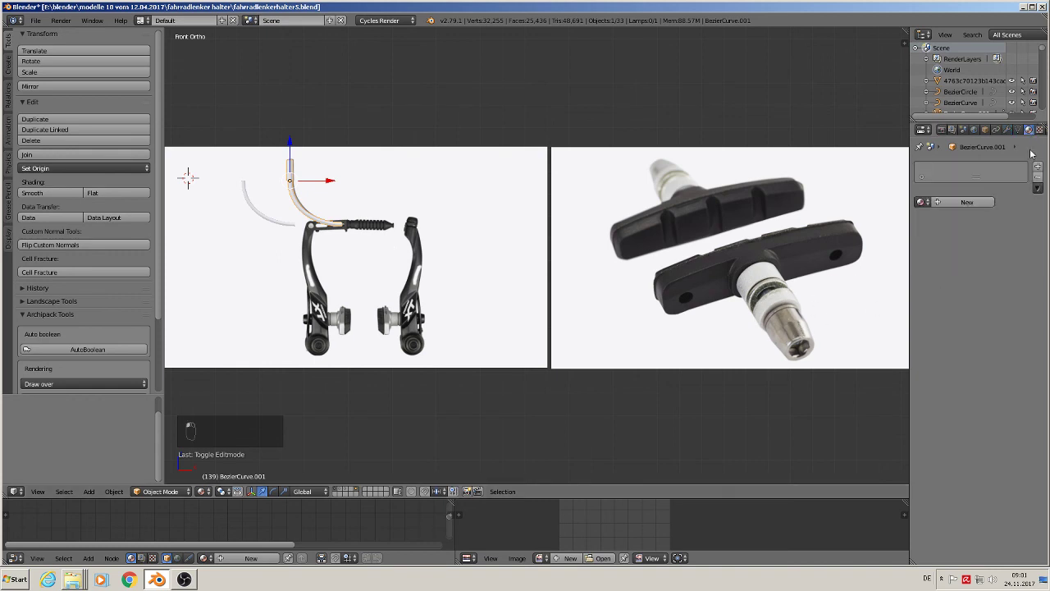
click(921, 202)
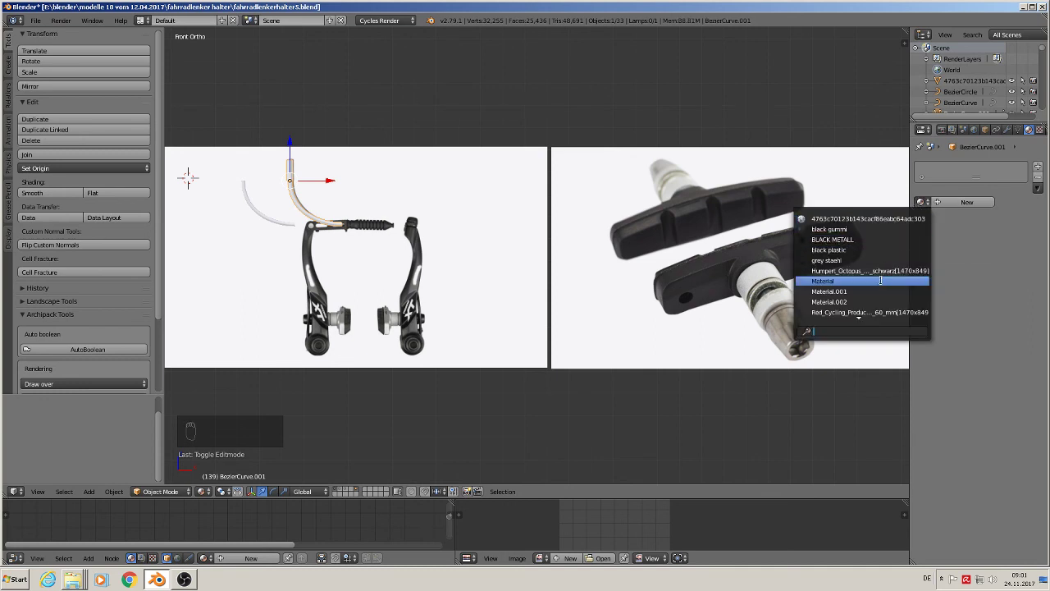
scroll(876, 279, down, 8)
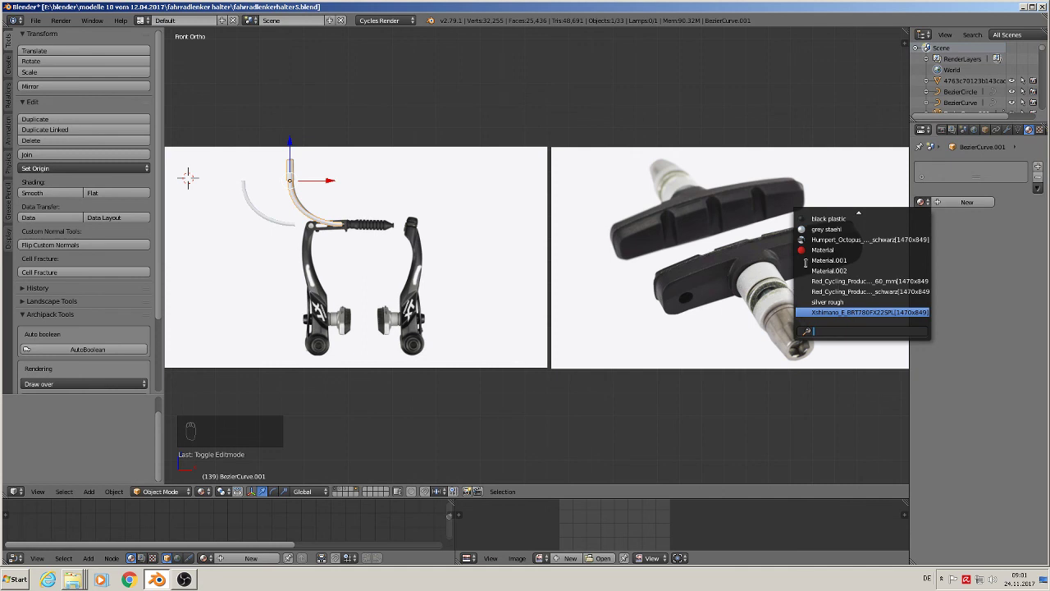
click(830, 301)
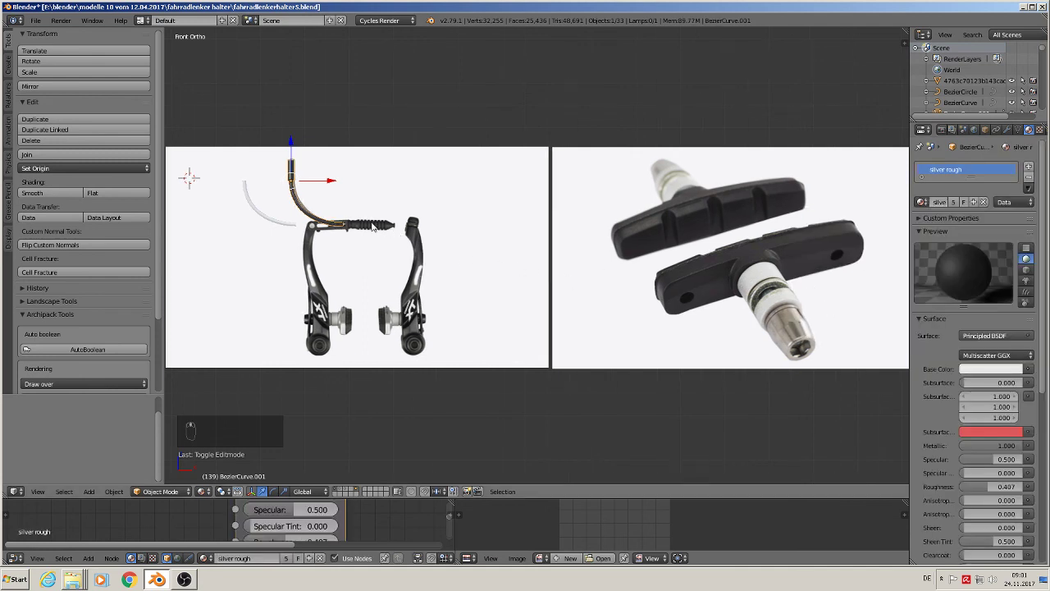
- Move the tube mesh 0.732 along the X axis, clear of the brake reference, and deselect everything
scroll(374, 227, up, 3)
scroll(529, 306, up, 1)
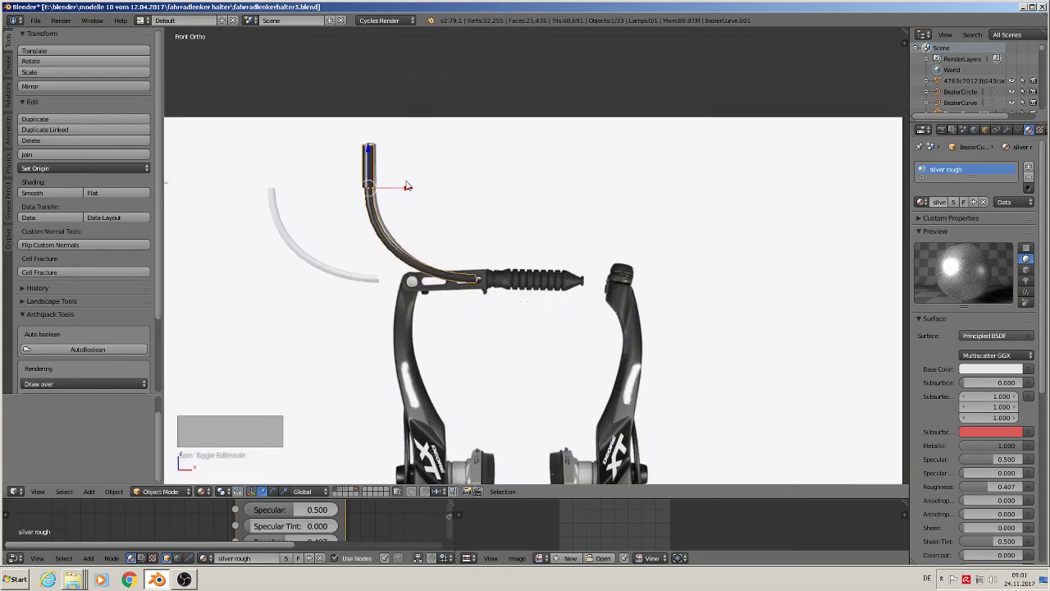
drag(408, 187, 749, 244)
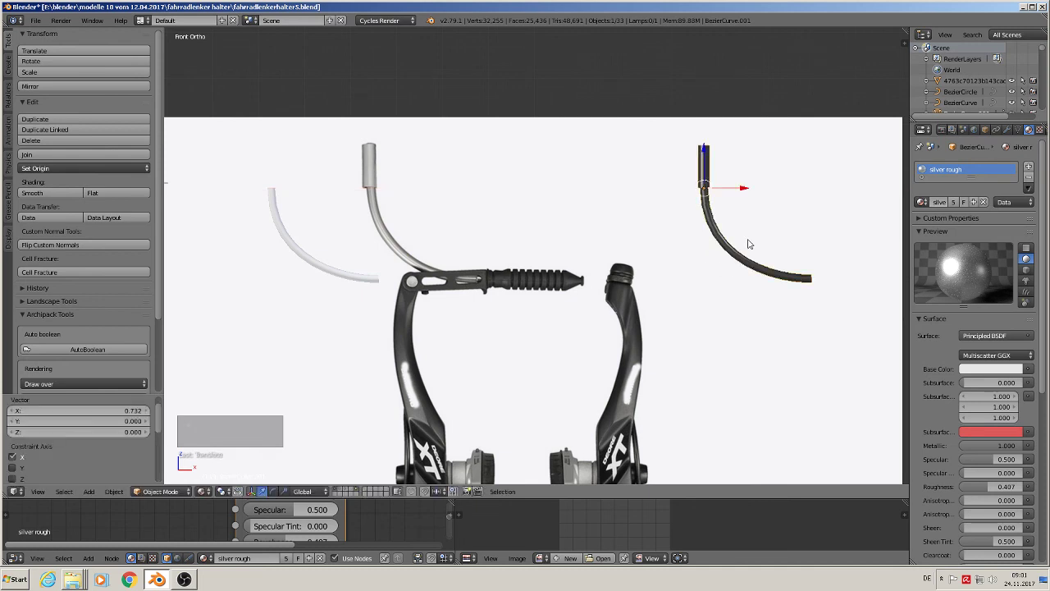
shift+middle_drag(748, 244, 704, 237)
key(a)
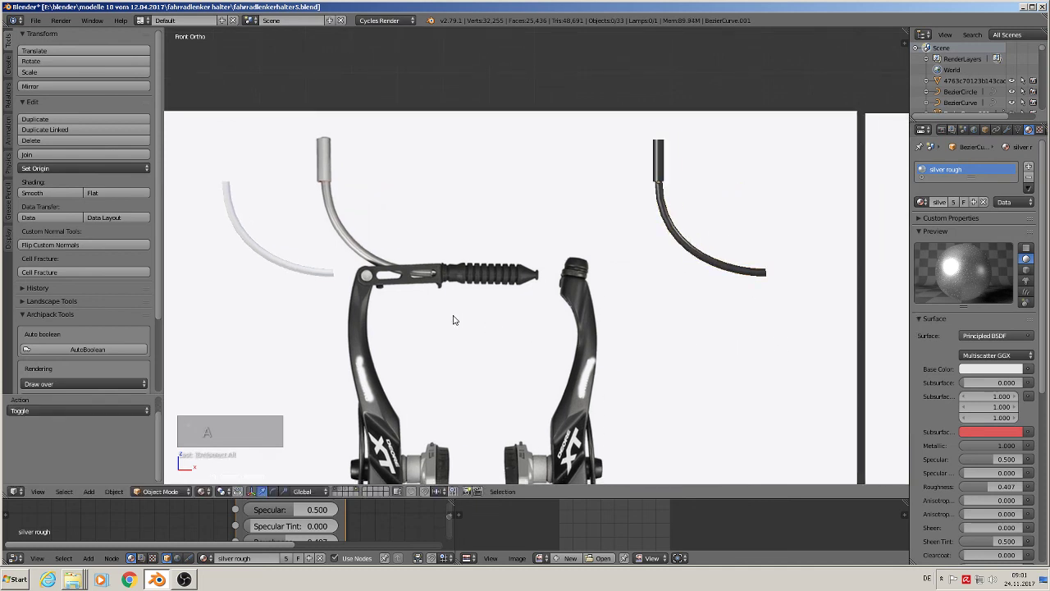
- Look over the whole scene with the reference images and finished parts, and switch to OBS Studio
shift+middle_drag(454, 318, 547, 245)
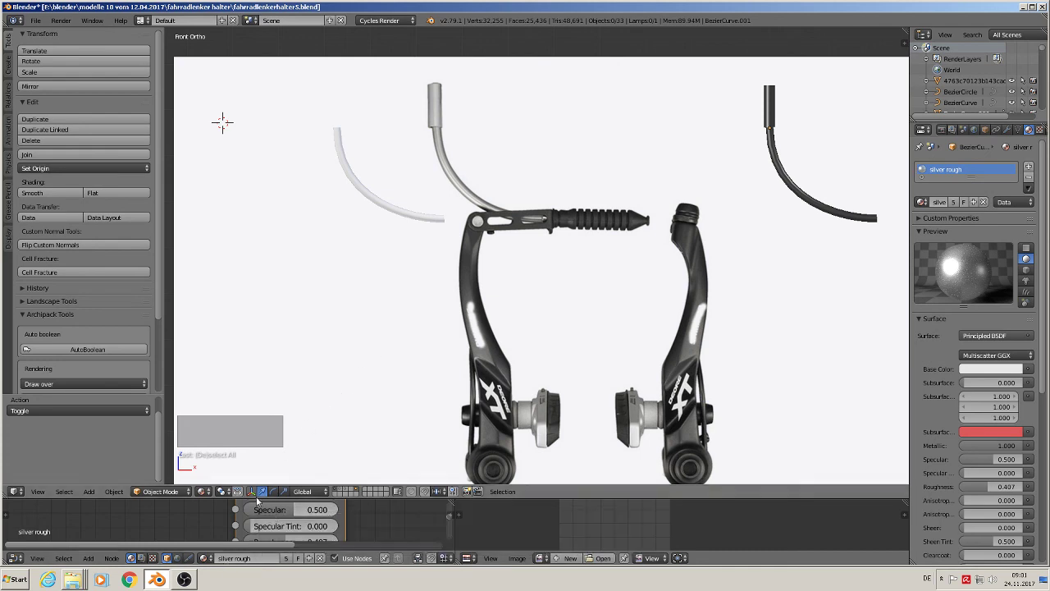
scroll(699, 303, down, 6)
shift+middle_drag(880, 374, 492, 344)
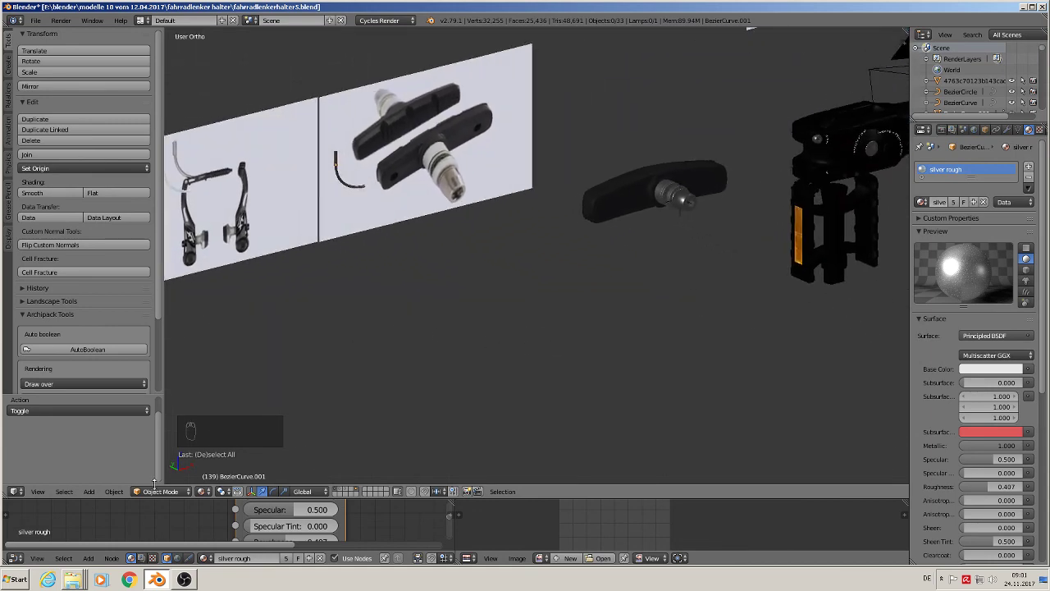
click(184, 579)
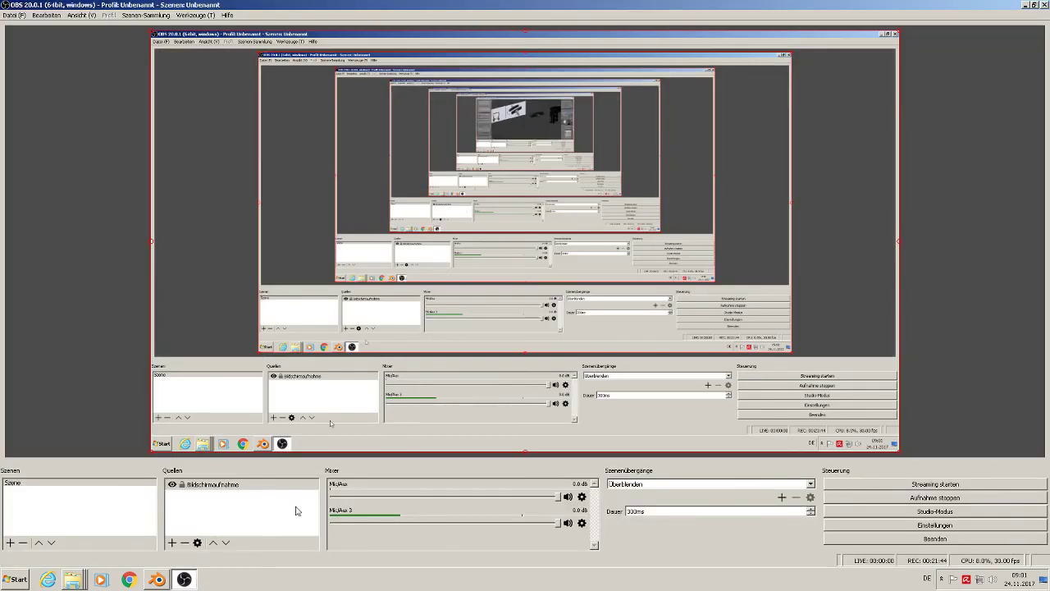